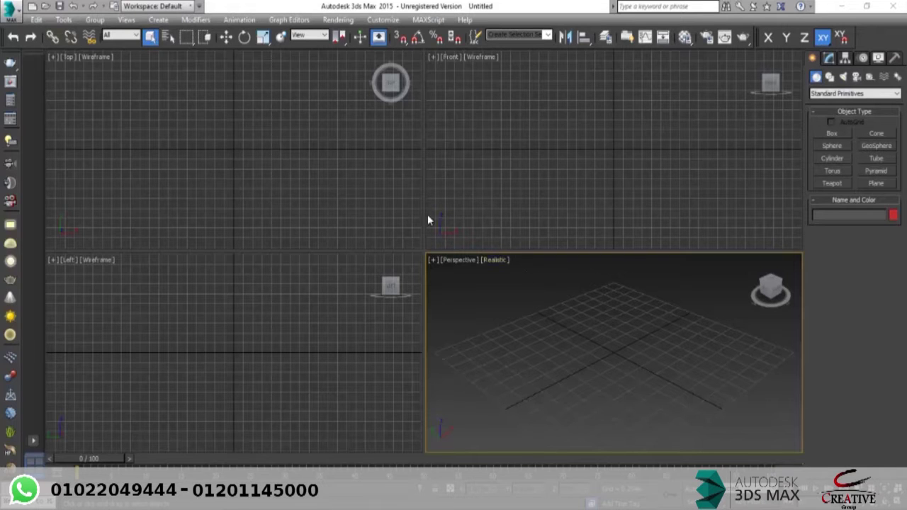
# Step: Maximize the Perspective viewport and set its display mode to Shaded + Edged Faces
pyautogui.hotkey('alt', 'w')
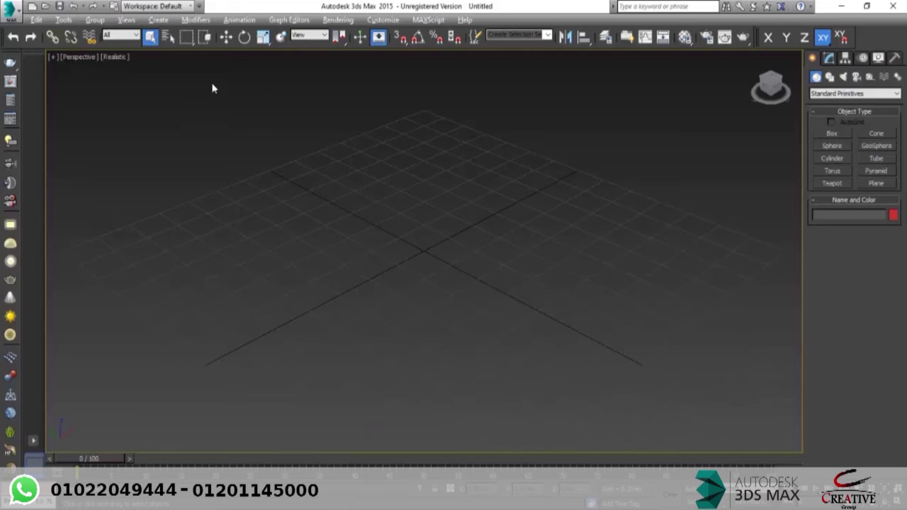
pyautogui.click(124, 64)
pyautogui.click(164, 84)
pyautogui.scroll(-5, 434, 213)
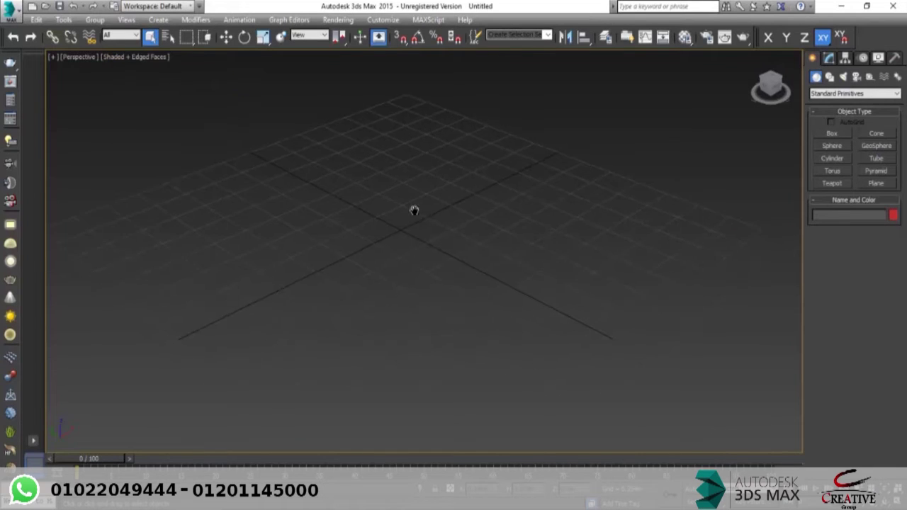
pyautogui.scroll(3, 434, 235)
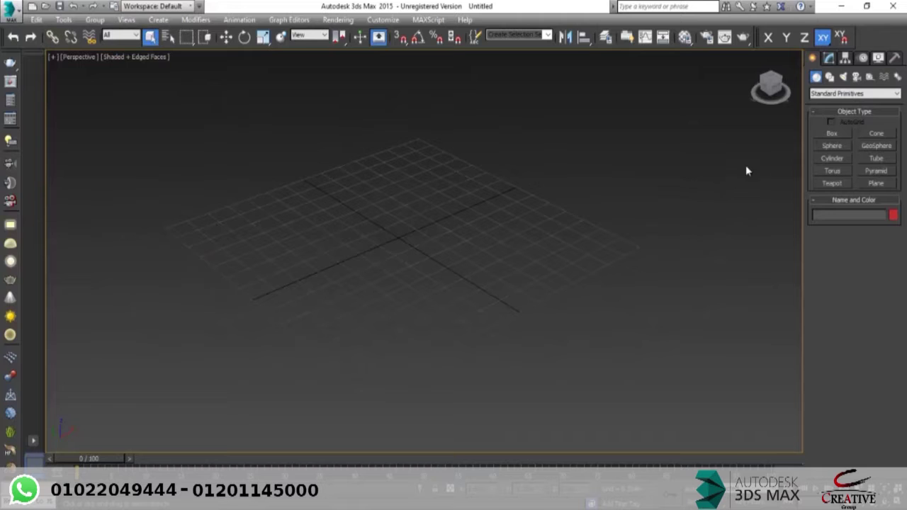
# Step: Create a roughly cube-shaped box primitive on the grid in the Perspective view
pyautogui.click(831, 134)
pyautogui.moveTo(402, 198); pyautogui.dragTo(375, 326)
pyautogui.click(376, 178)
pyautogui.rightClick(376, 178)
pyautogui.scroll(-2, 365, 242)
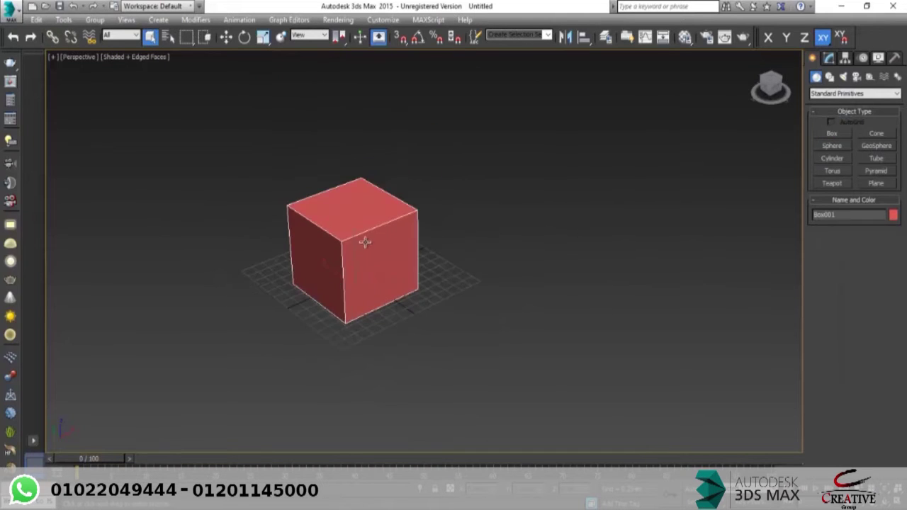
pyautogui.scroll(2, 353, 247)
# Step: Move the red box a short distance along the negative X axis
pyautogui.rightClick(345, 228)
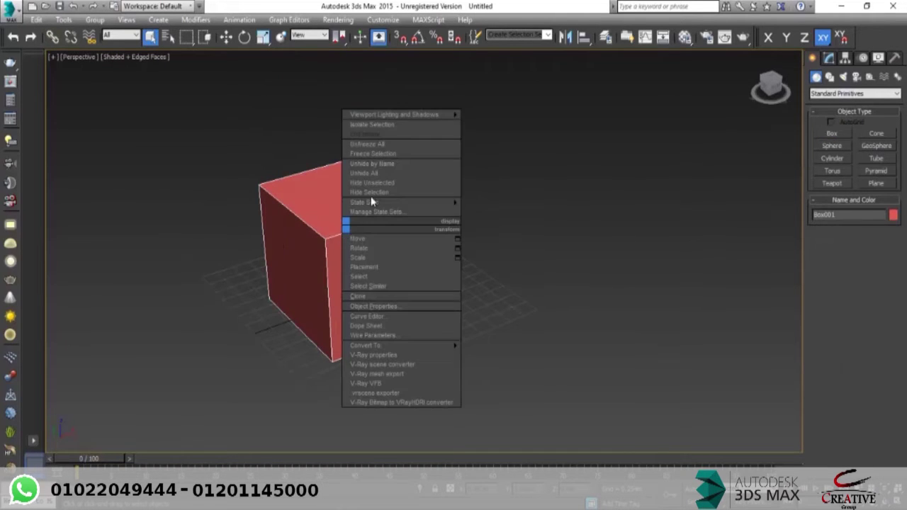
pyautogui.moveTo(418, 114)
pyautogui.moveTo(302, 211); pyautogui.dragTo(272, 230, button='middle')
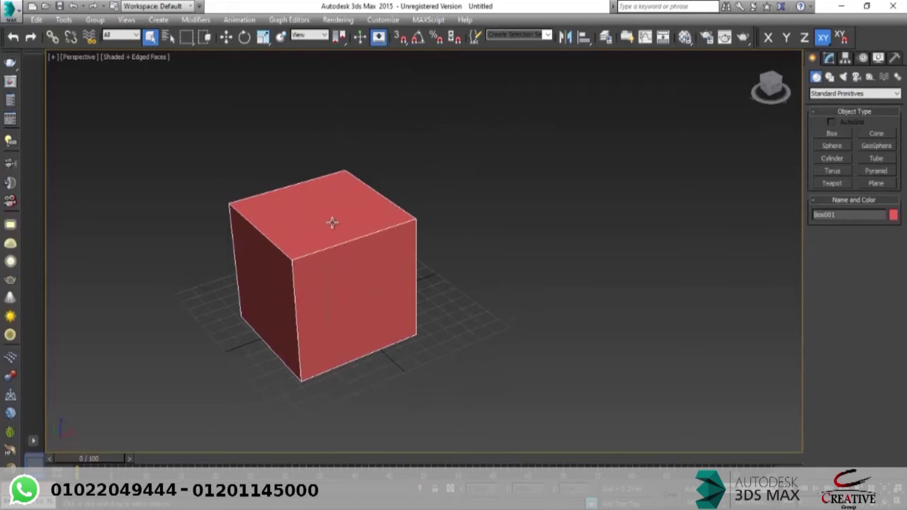
pyautogui.rightClick(314, 225)
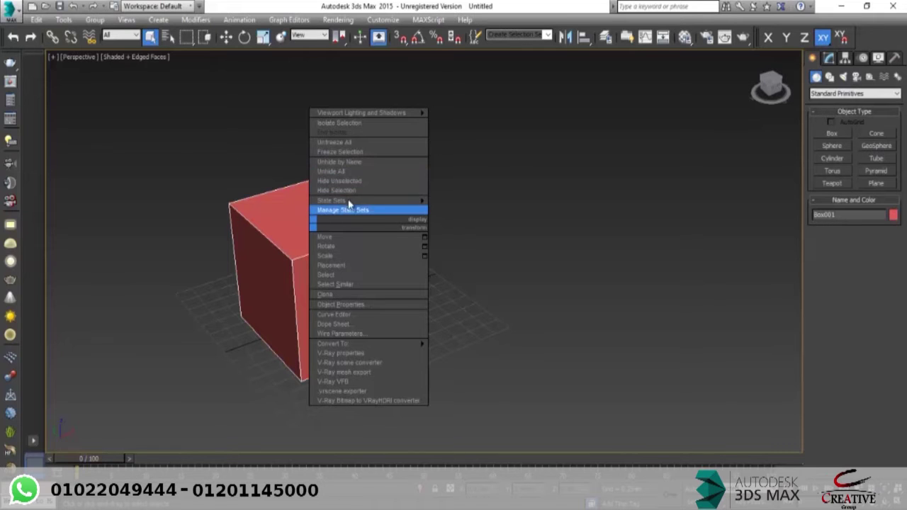
pyautogui.click(358, 238)
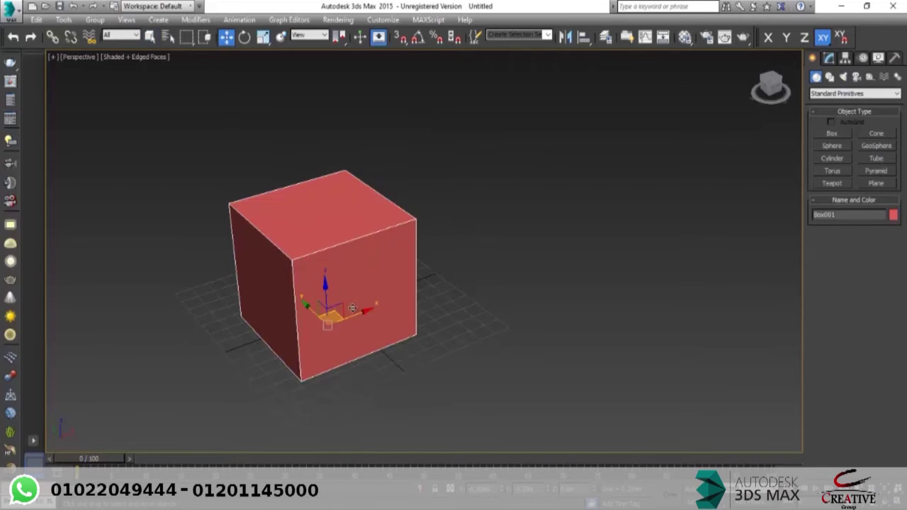
pyautogui.moveTo(368, 316); pyautogui.dragTo(311, 331)
# Step: Rotate the red box about its Z axis and undo the rotation
pyautogui.rightClick(337, 276)
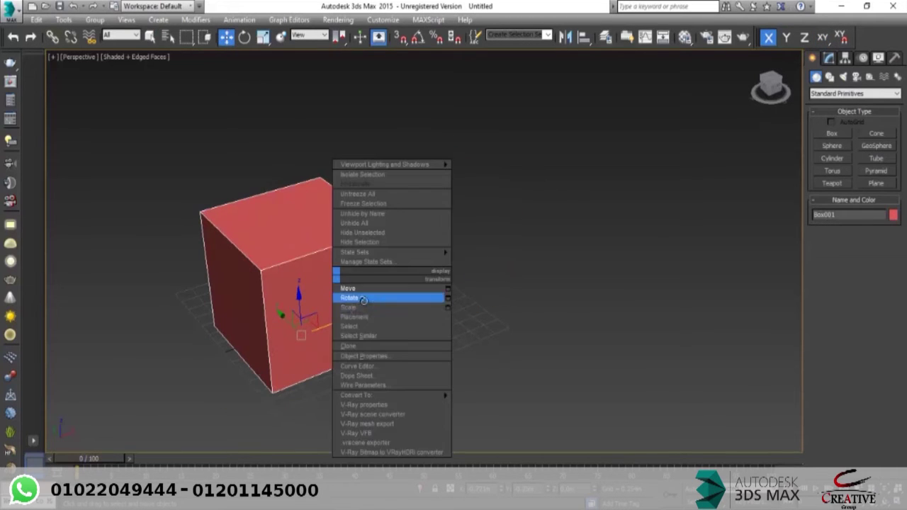
pyautogui.click(373, 298)
pyautogui.hotkey('ctrl', 'z')
pyautogui.moveTo(349, 334); pyautogui.dragTo(400, 337)
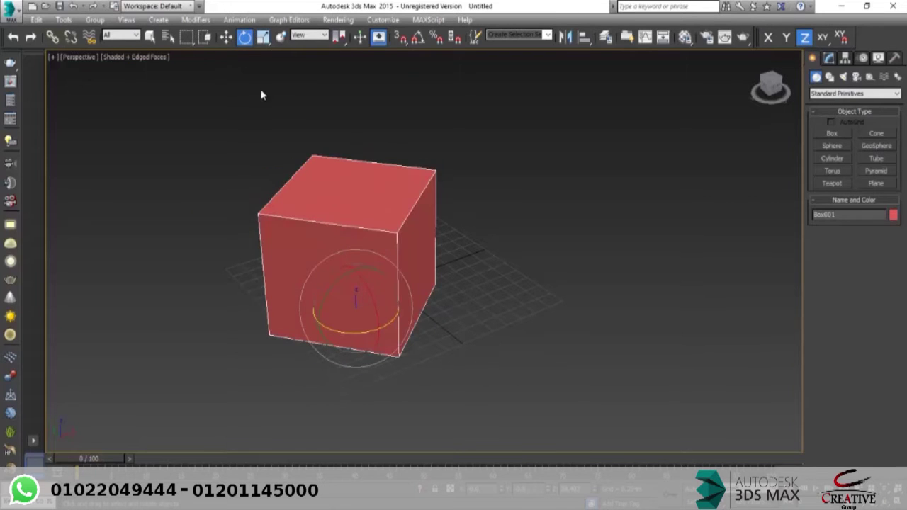
pyautogui.hotkey('ctrl', 'z')
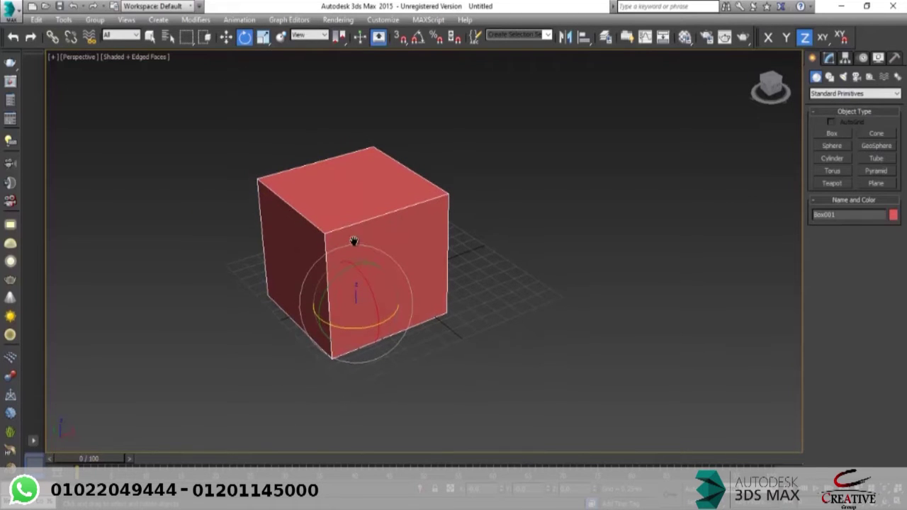
# Step: Scale the red box up slightly and uniformly on all axes
pyautogui.rightClick(375, 225)
pyautogui.click(397, 256)
pyautogui.moveTo(345, 320); pyautogui.dragTo(375, 274)
# Step: Activate the Placement tool on the red box without moving it, and switch back to the Move tool
pyautogui.rightClick(396, 226)
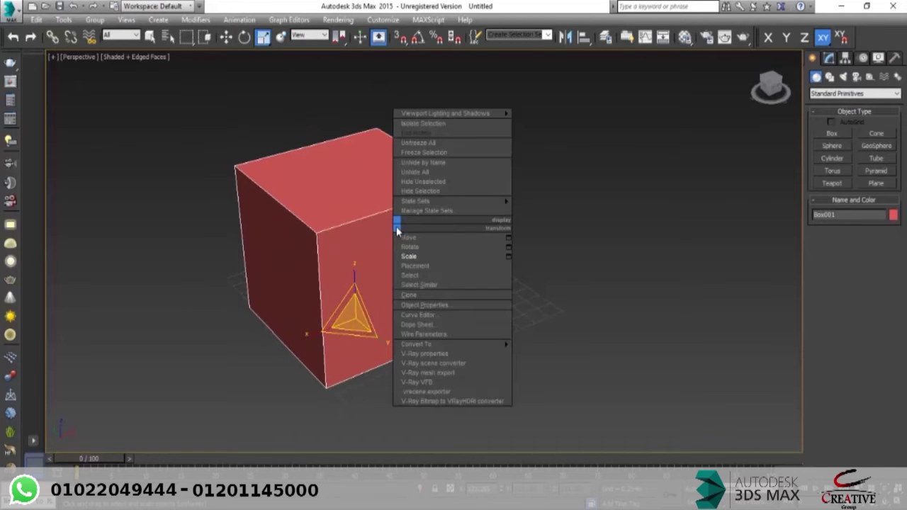
pyautogui.click(416, 267)
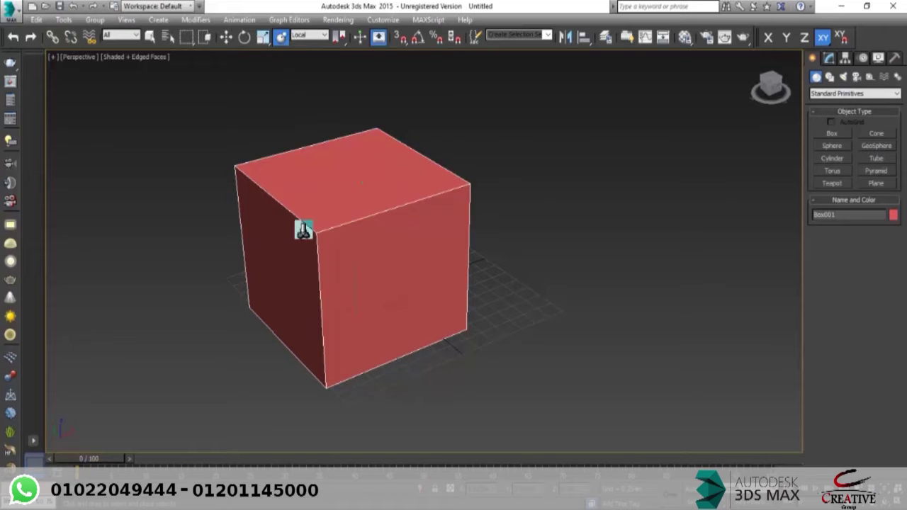
pyautogui.rightClick(349, 182)
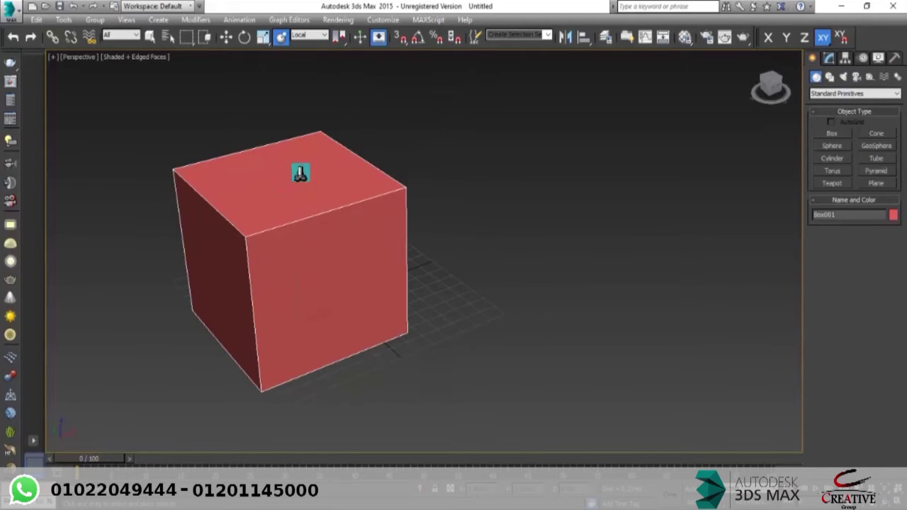
pyautogui.rightClick(316, 178)
pyautogui.press('w')
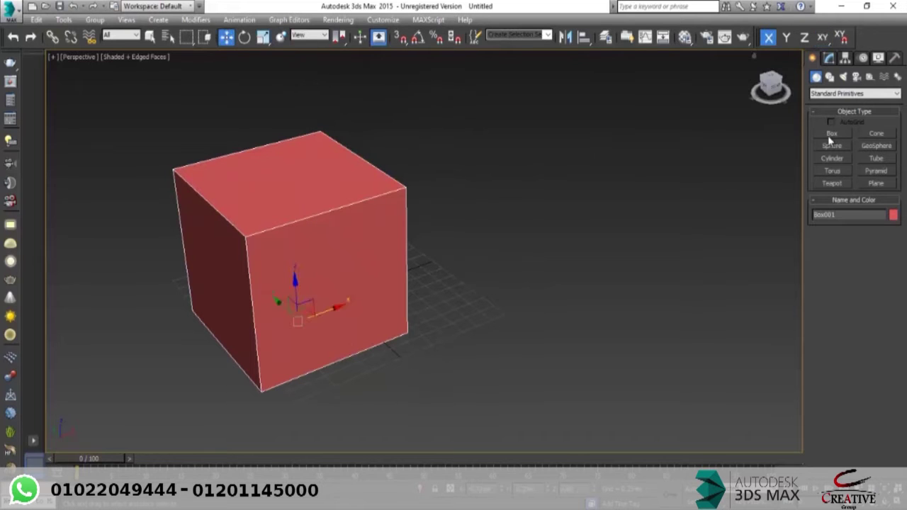
# Step: Create a second, taller and narrower box on the opposite side of the grid from the red box
pyautogui.click(832, 133)
pyautogui.scroll(-3, 560, 207)
pyautogui.moveTo(525, 244); pyautogui.dragTo(471, 253)
pyautogui.click(496, 127)
pyautogui.rightClick(490, 196)
pyautogui.keyDown('alt'); pyautogui.moveTo(490, 197); pyautogui.dragTo(591, 196, button='middle'); pyautogui.keyUp('alt')
pyautogui.scroll(2, 604, 162)
# Step: Move the red box across the ground plane, off the grid and farther from the tall magenta box
pyautogui.click(603, 165)
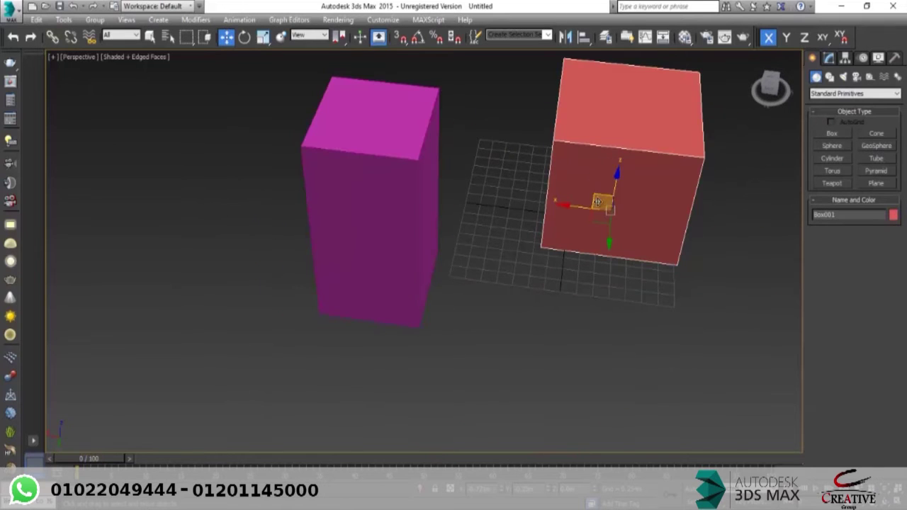
pyautogui.moveTo(643, 249); pyautogui.dragTo(813, 309)
pyautogui.keyDown('alt'); pyautogui.moveTo(699, 265); pyautogui.dragTo(542, 243, button='middle'); pyautogui.keyUp('alt')
pyautogui.scroll(-1, 588, 204)
# Step: Use the Placement tool to set the red box on top of the tall magenta box
pyautogui.click(280, 37)
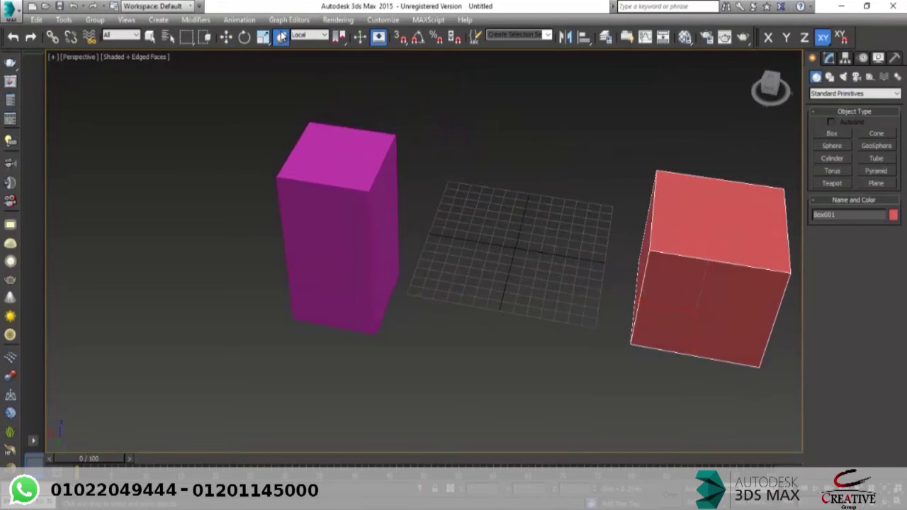
pyautogui.rightClick(445, 209)
pyautogui.click(488, 249)
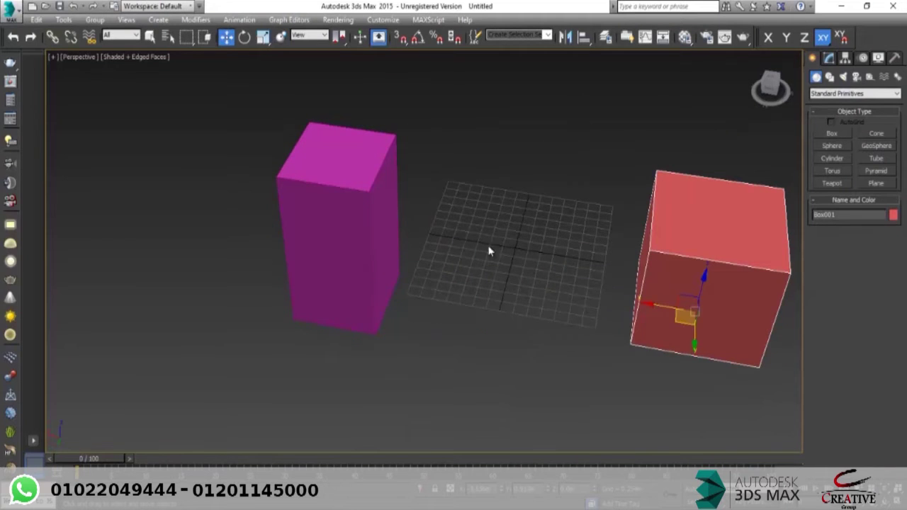
pyautogui.scroll(4, 626, 253)
pyautogui.scroll(-4, 679, 263)
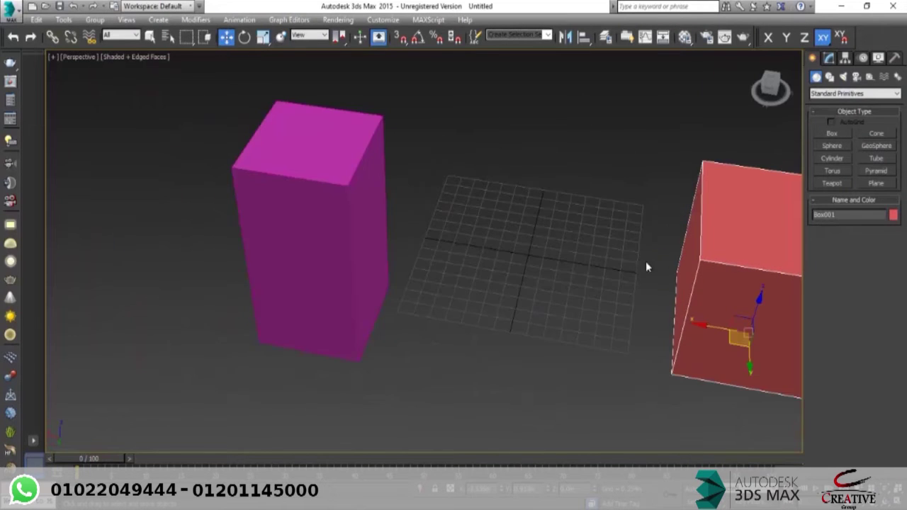
pyautogui.keyDown('alt'); pyautogui.moveTo(646, 262); pyautogui.dragTo(652, 261, button='middle'); pyautogui.keyUp('alt')
pyautogui.click(281, 38)
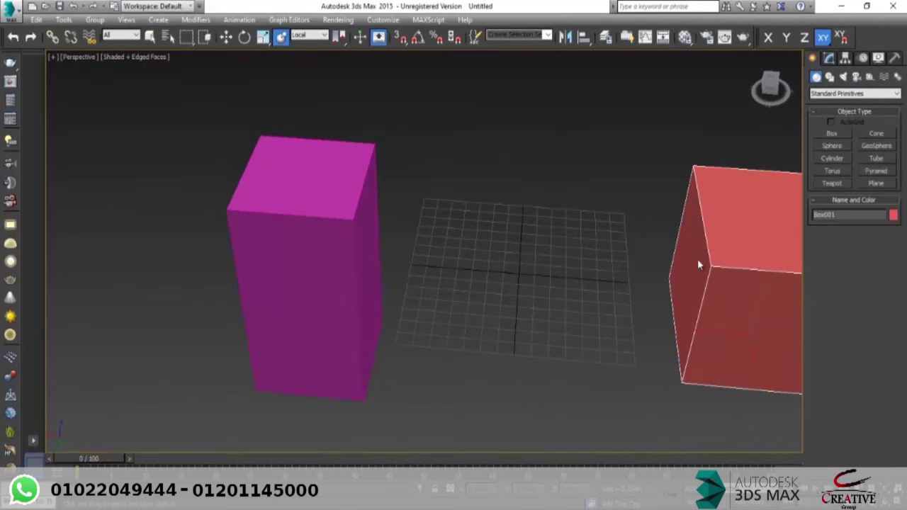
pyautogui.moveTo(694, 261); pyautogui.dragTo(303, 160)
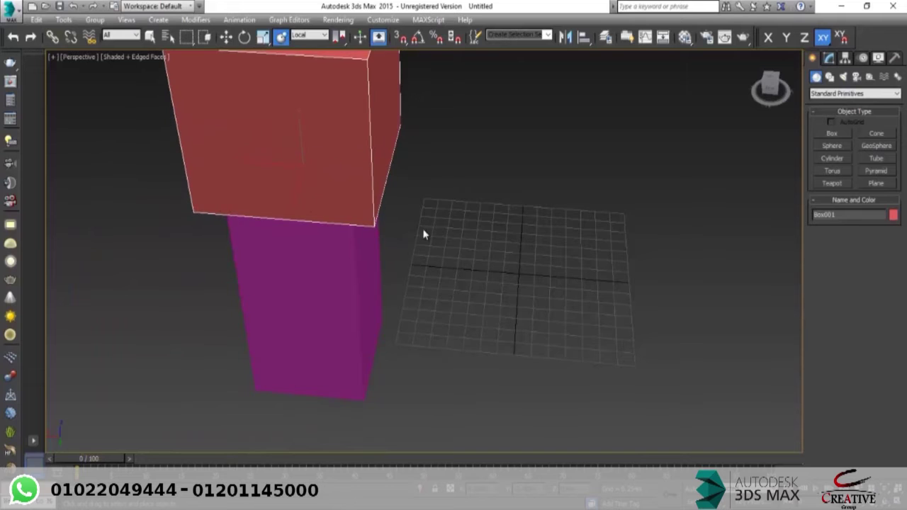
# Step: Undo the placement of the red box on top of the magenta box
pyautogui.keyDown('alt'); pyautogui.moveTo(400, 250); pyautogui.dragTo(358, 253, button='middle'); pyautogui.keyUp('alt')
pyautogui.scroll(-5, 416, 243)
pyautogui.keyDown('alt'); pyautogui.moveTo(470, 235); pyautogui.dragTo(533, 247, button='middle'); pyautogui.keyUp('alt')
pyautogui.hotkey('ctrl', 'z')
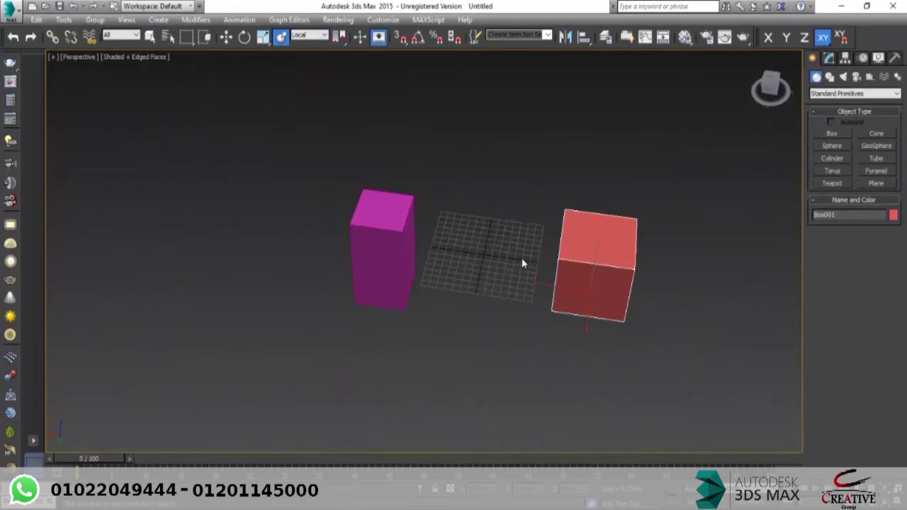
pyautogui.hotkey('shift', 'z')
pyautogui.click(310, 34)
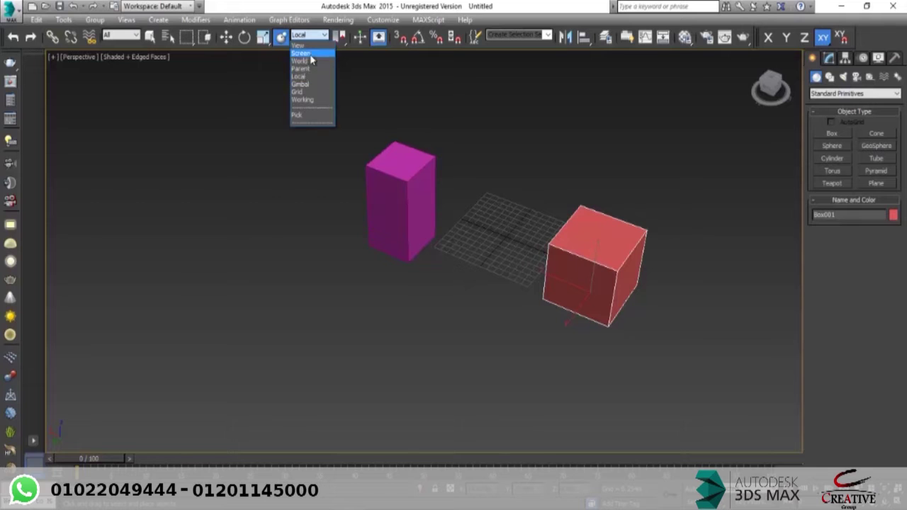
pyautogui.click(471, 162)
# Step: Delete the tall magenta box
pyautogui.hotkey('shift', 'z')
pyautogui.hotkey('shift', 'z')
pyautogui.click(705, 198)
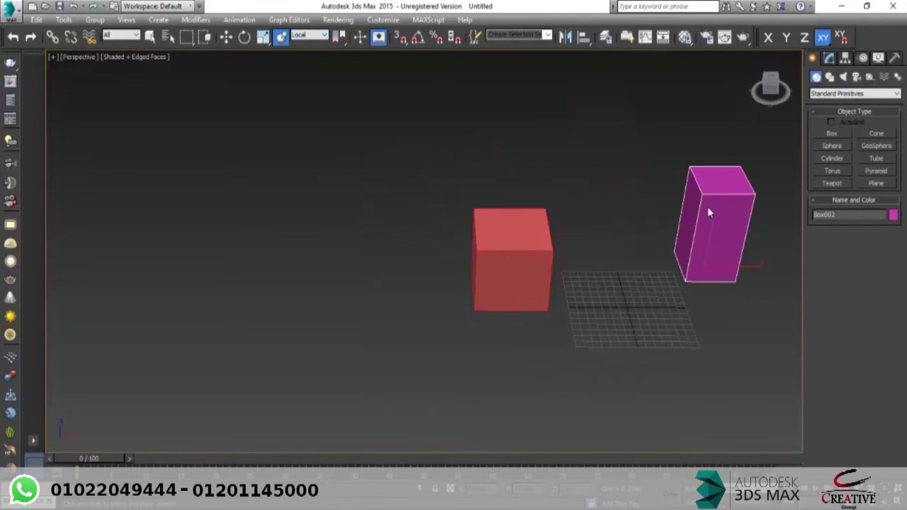
pyautogui.press('Delete')
# Step: Select the red box and switch from the Placement tool to the Select tool
pyautogui.click(499, 248)
pyautogui.scroll(2, 501, 251)
pyautogui.keyDown('alt'); pyautogui.moveTo(506, 253); pyautogui.dragTo(527, 253, button='middle'); pyautogui.keyUp('alt')
pyautogui.rightClick(526, 253)
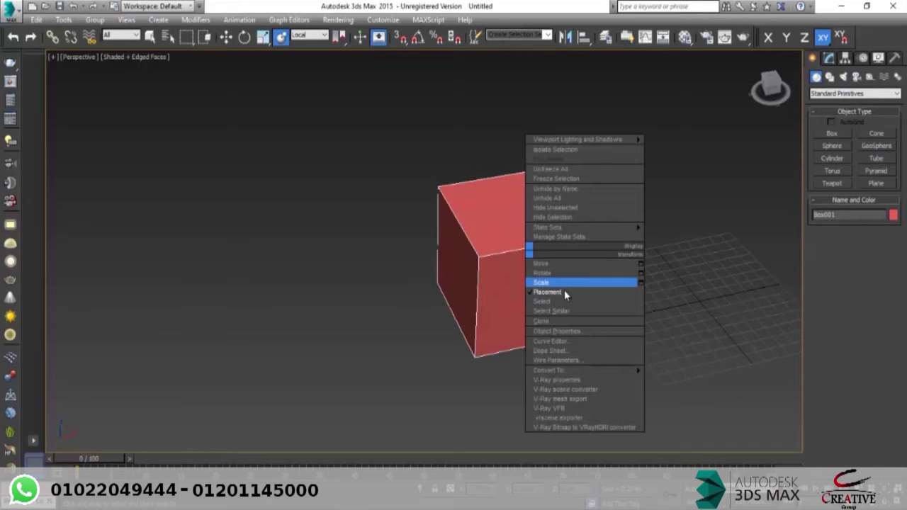
pyautogui.click(542, 301)
pyautogui.hotkey('shift', 'z')
pyautogui.hotkey('shift', 'z')
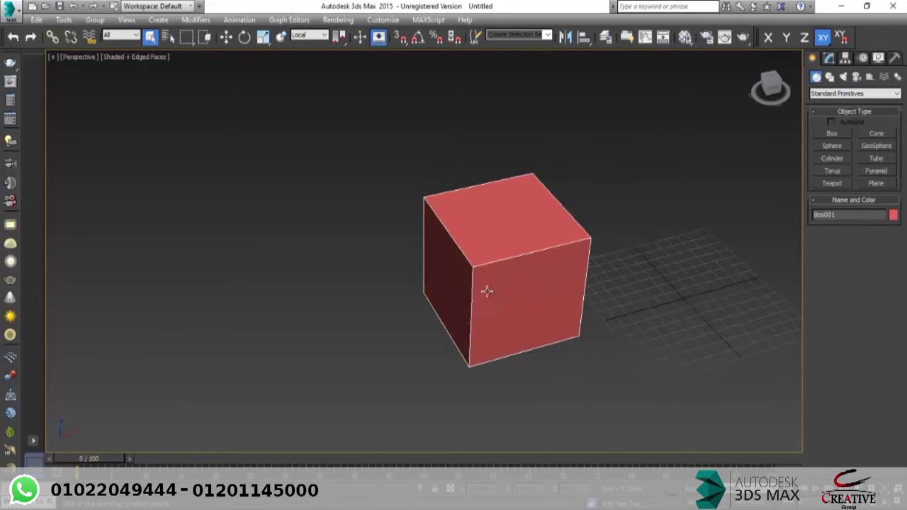
pyautogui.hotkey('shift', 'z')
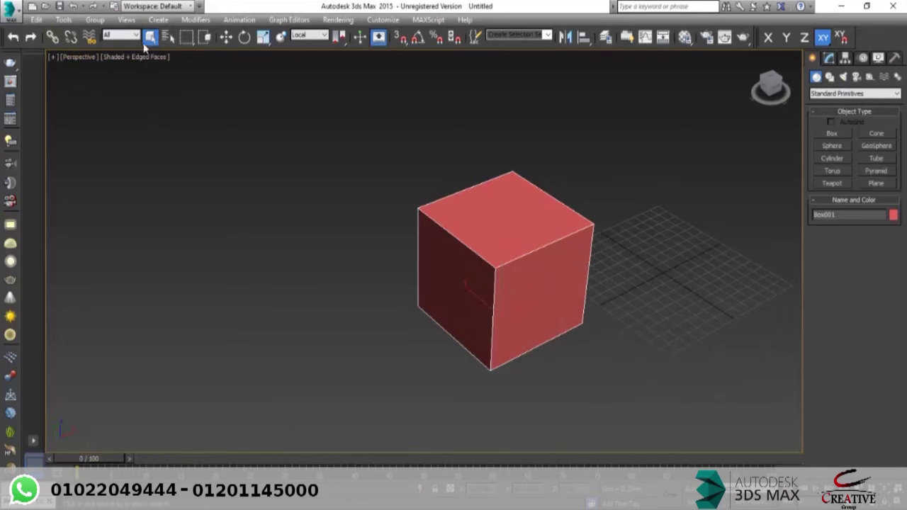
# Step: Apply Select Similar repeatedly to the red box to select all objects of its kind
pyautogui.rightClick(505, 209)
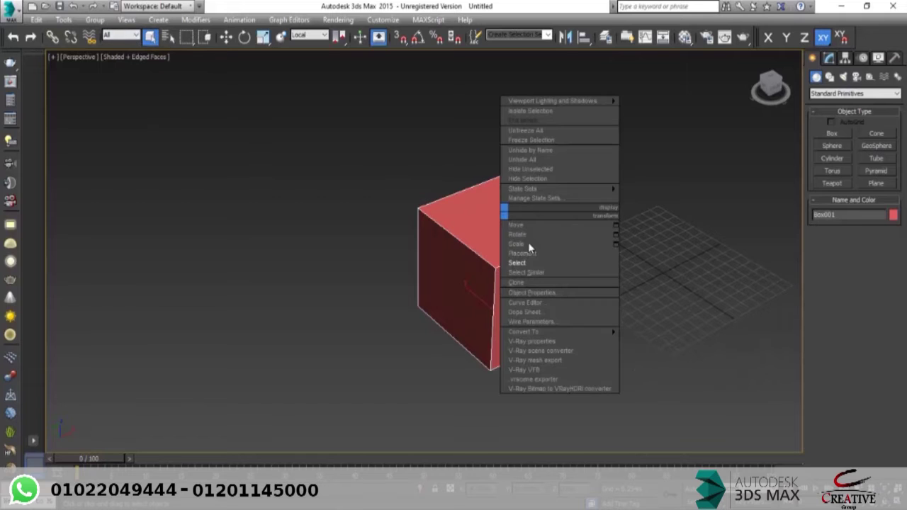
pyautogui.click(526, 272)
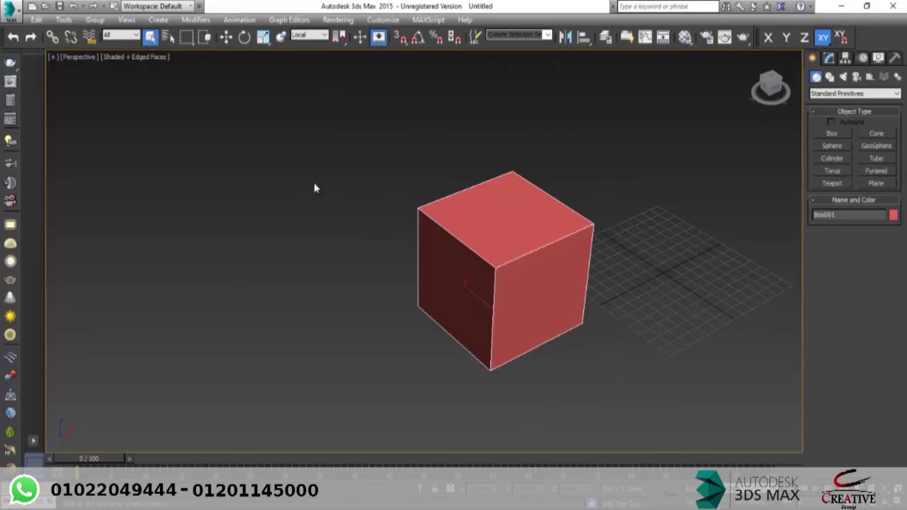
pyautogui.rightClick(480, 202)
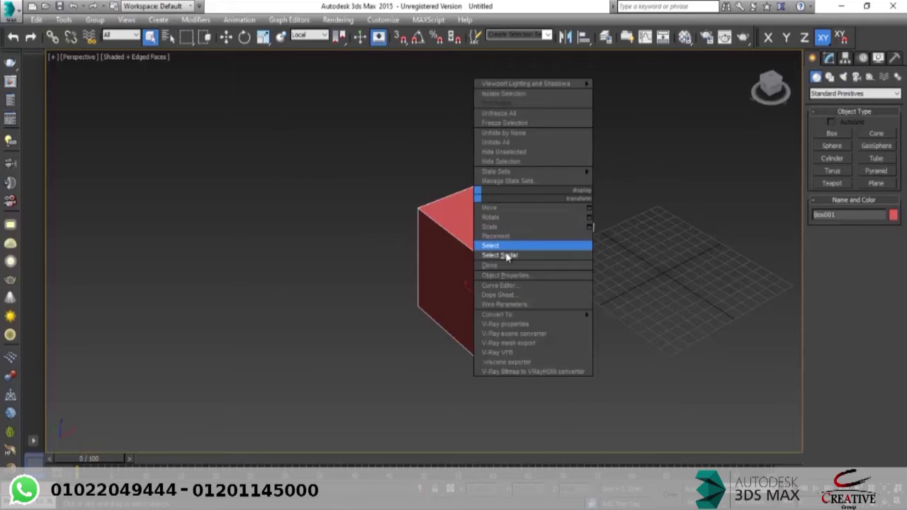
pyautogui.click(524, 256)
pyautogui.rightClick(492, 235)
pyautogui.click(524, 281)
pyautogui.scroll(-3, 500, 248)
pyautogui.moveTo(494, 241); pyautogui.dragTo(437, 239, button='middle')
pyautogui.rightClick(437, 239)
pyautogui.click(473, 297)
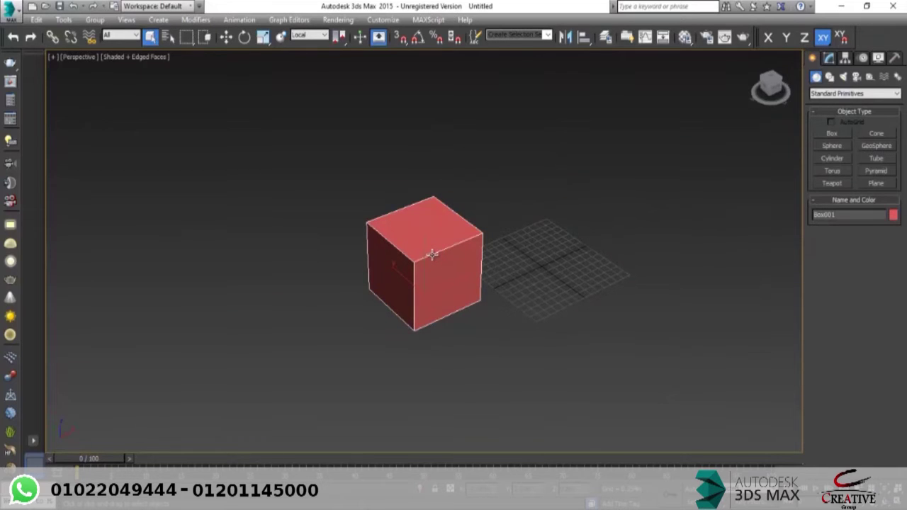
pyautogui.scroll(-3, 433, 253)
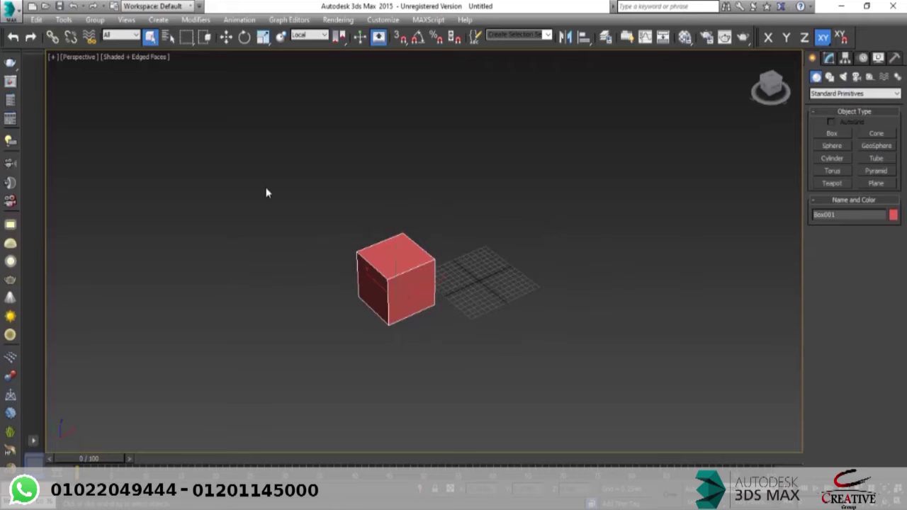
pyautogui.rightClick(407, 271)
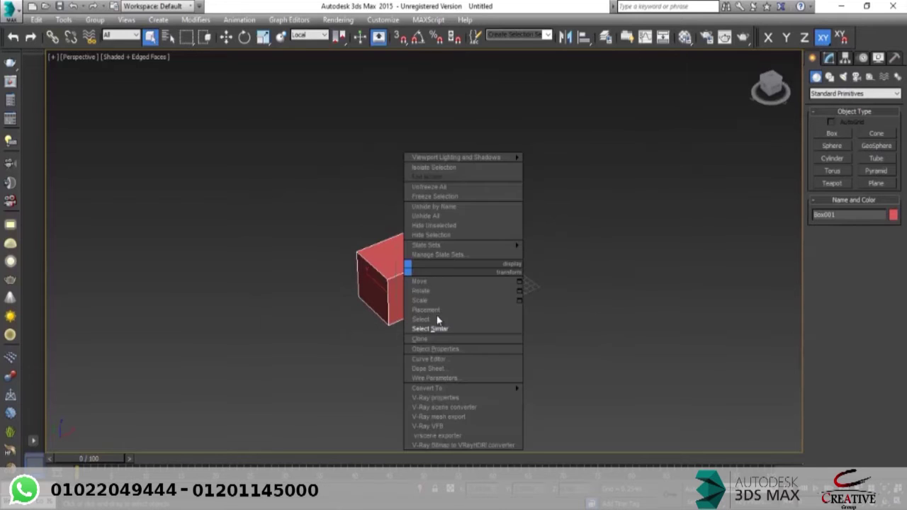
pyautogui.click(418, 329)
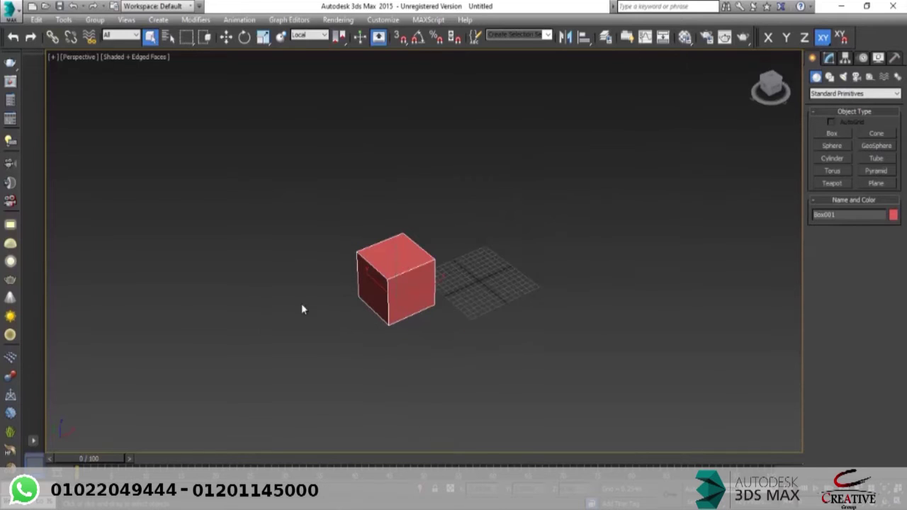
pyautogui.rightClick(392, 273)
pyautogui.click(423, 330)
pyautogui.moveTo(418, 263); pyautogui.dragTo(380, 272, button='middle')
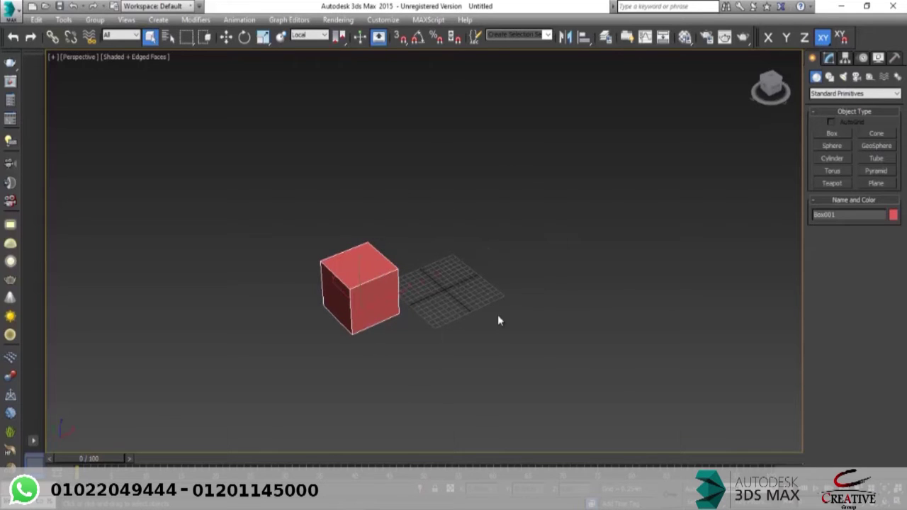
# Step: Run Select Similar once more with the red box as the reference object
pyautogui.rightClick(369, 276)
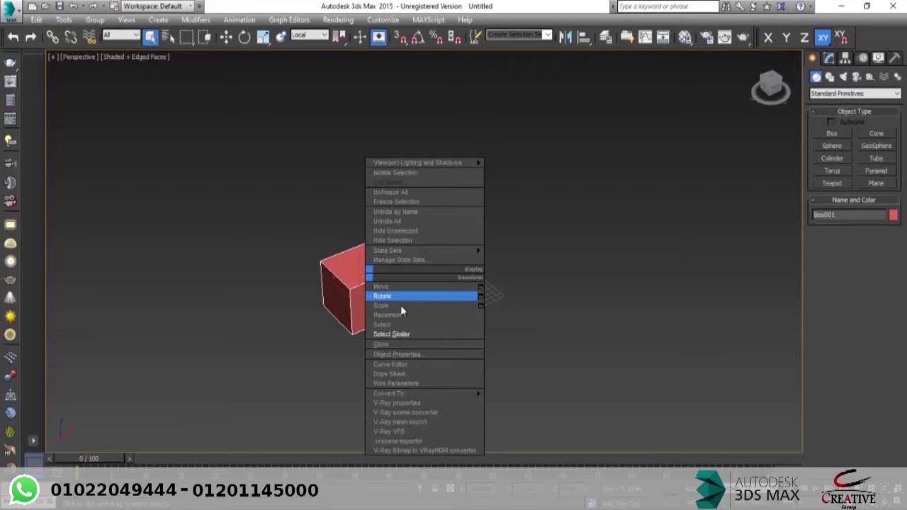
pyautogui.click(407, 338)
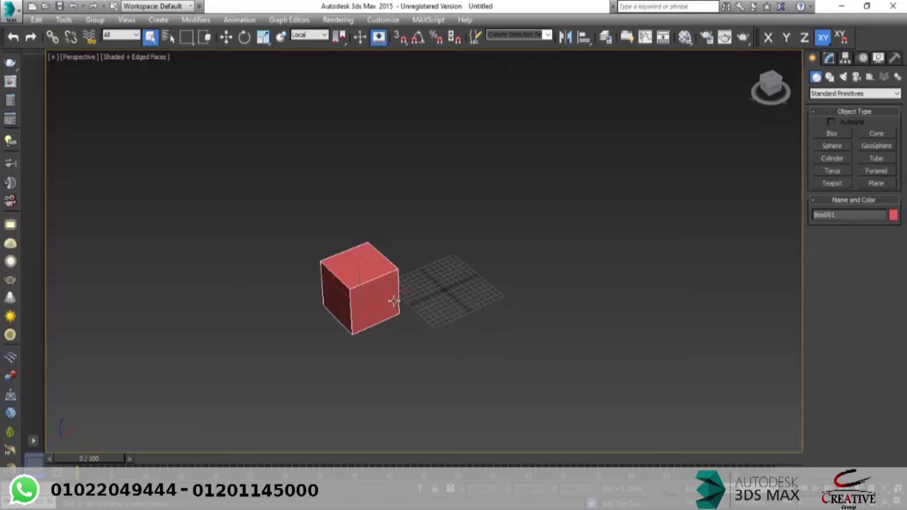
pyautogui.rightClick(371, 282)
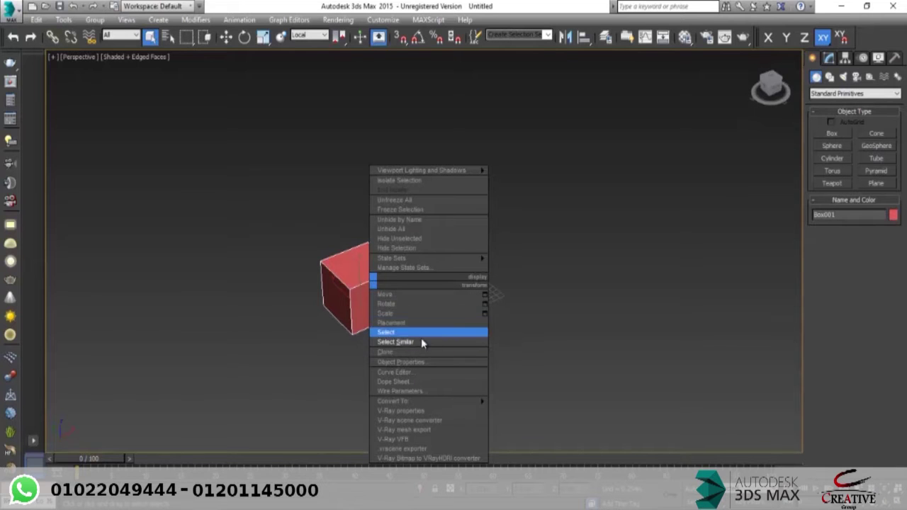
pyautogui.click(324, 288)
pyautogui.scroll(4, 334, 290)
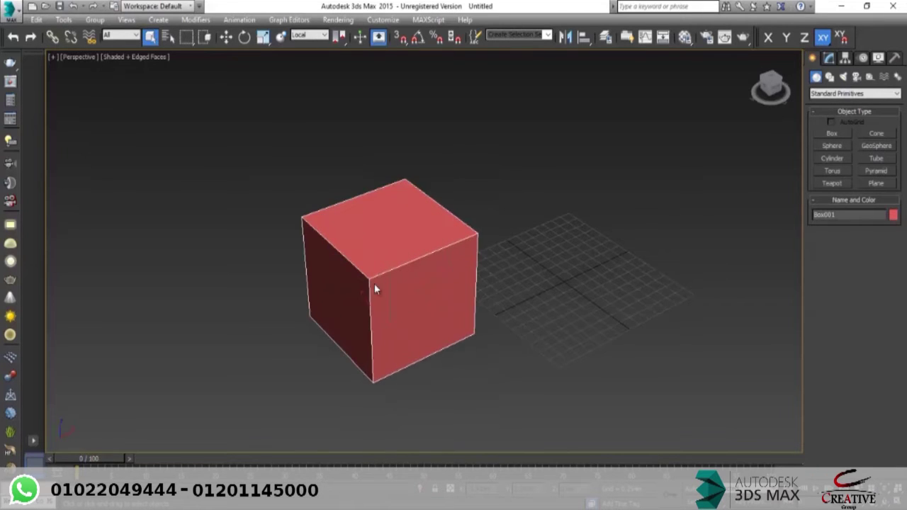
# Step: Clone the red box as an Instance named Box002
pyautogui.rightClick(371, 282)
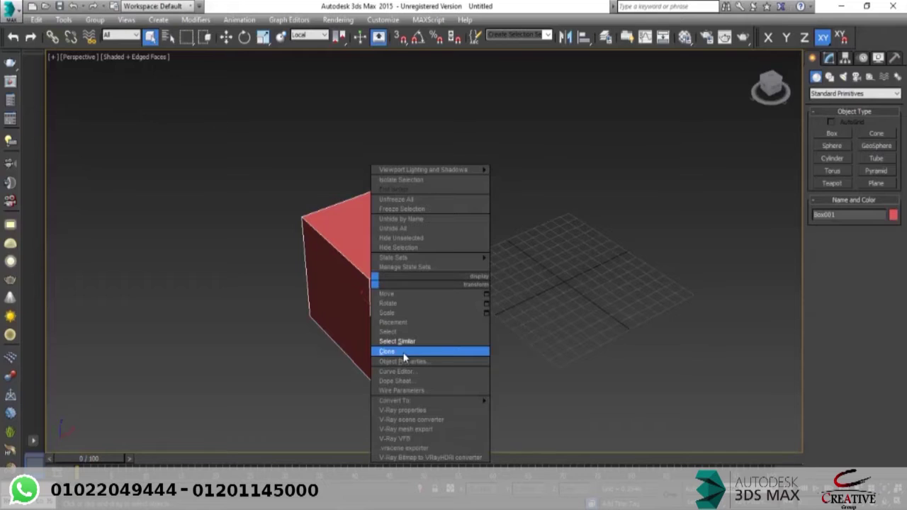
pyautogui.click(402, 352)
pyautogui.moveTo(437, 199)
pyautogui.mouseDown()
pyautogui.moveTo(500, 207)
pyautogui.moveTo(519, 220)
pyautogui.mouseUp()
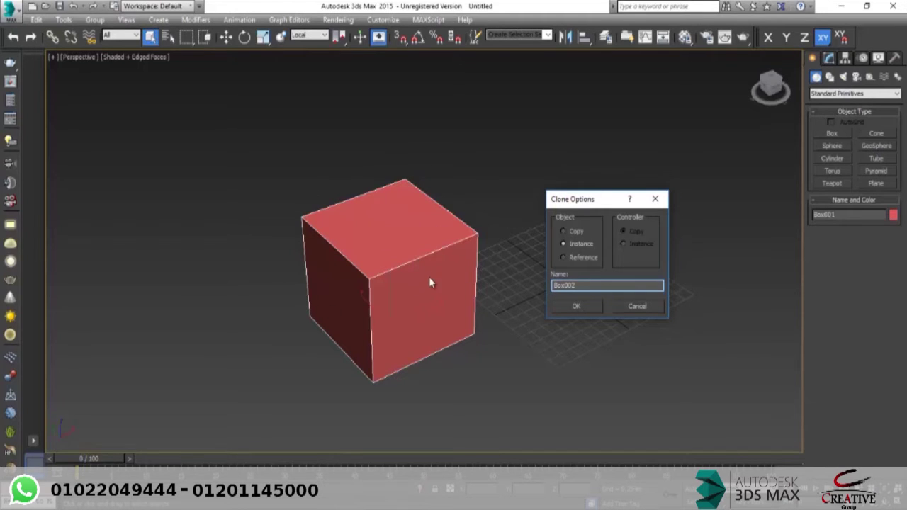
pyautogui.moveTo(591, 200); pyautogui.dragTo(559, 161)
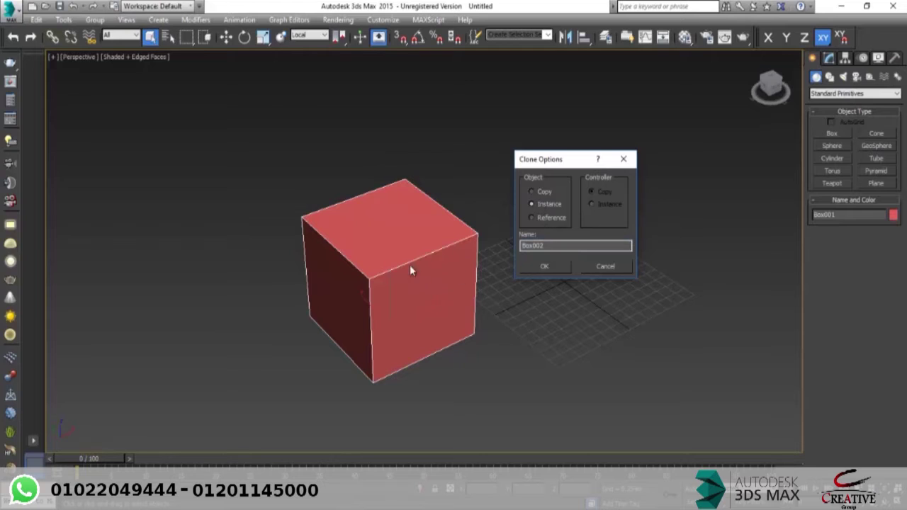
pyautogui.click(536, 190)
pyautogui.click(551, 204)
pyautogui.doubleClick(562, 245)
pyautogui.click(544, 267)
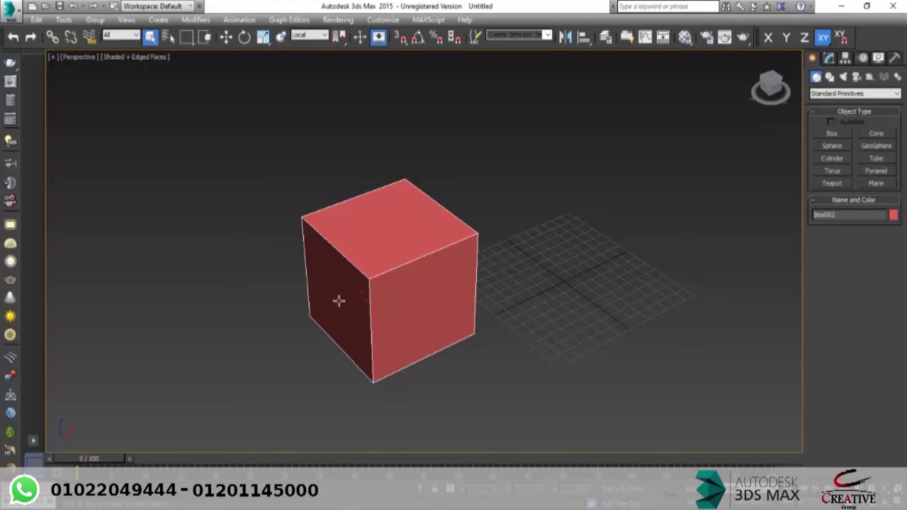
# Step: Select the cloned box and move it along the X axis clear of the original box
pyautogui.click(262, 265)
pyautogui.moveTo(236, 136); pyautogui.dragTo(538, 412)
pyautogui.keyDown('alt'); pyautogui.moveTo(388, 285); pyautogui.dragTo(356, 279, button='middle'); pyautogui.keyUp('alt')
pyautogui.click(400, 241)
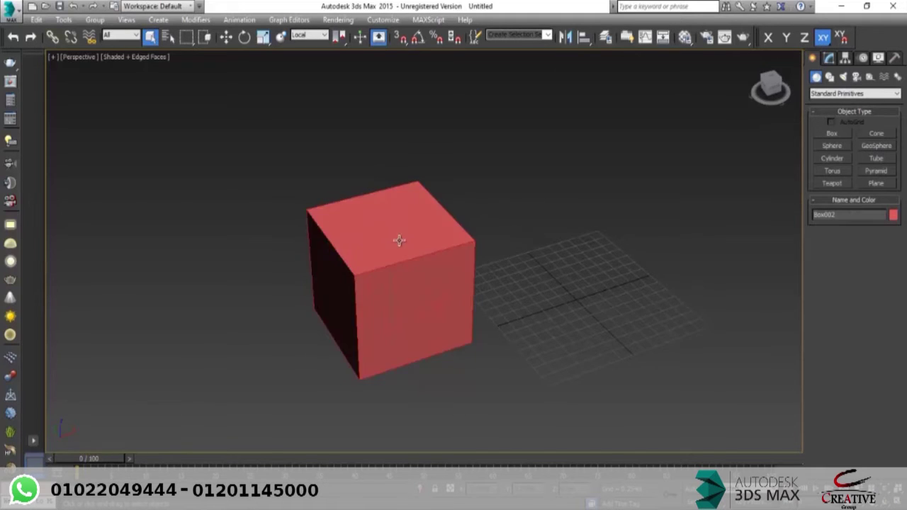
pyautogui.keyDown('alt'); pyautogui.moveTo(399, 241); pyautogui.dragTo(381, 210, button='middle'); pyautogui.keyUp('alt')
pyautogui.press('w')
pyautogui.keyDown('shift'); pyautogui.moveTo(424, 318); pyautogui.dragTo(548, 323); pyautogui.keyUp('shift')
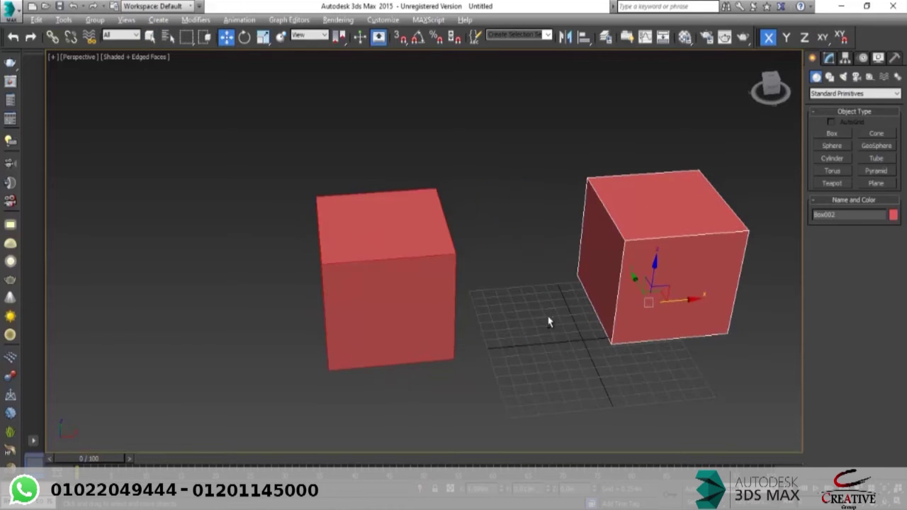
# Step: Resize the instanced box to a length of 3.82 m, a width of 1.92 m and a height of 1.725 m
pyautogui.keyDown('alt'); pyautogui.moveTo(548, 323); pyautogui.dragTo(627, 242, button='middle'); pyautogui.keyUp('alt')
pyautogui.keyDown('alt'); pyautogui.moveTo(571, 255); pyautogui.dragTo(576, 230, button='middle'); pyautogui.keyUp('alt')
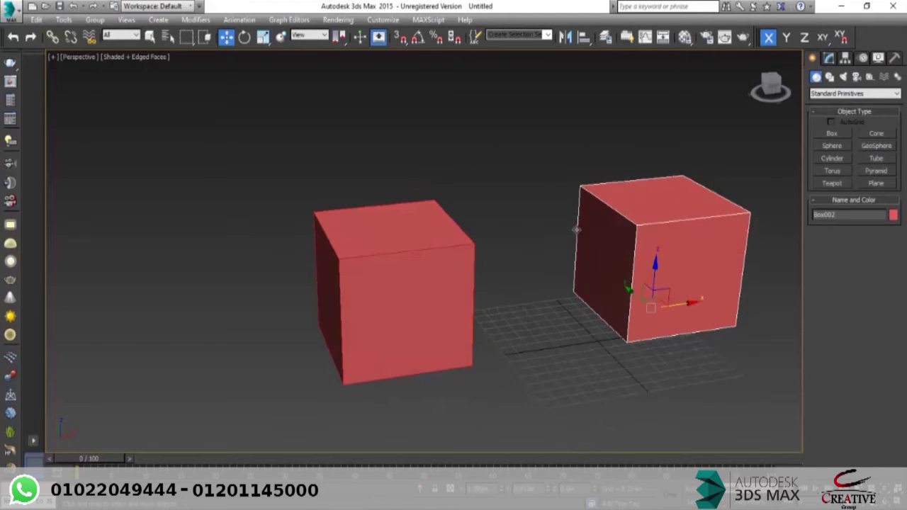
pyautogui.keyDown('alt'); pyautogui.moveTo(430, 277); pyautogui.dragTo(331, 298, button='middle'); pyautogui.keyUp('alt')
pyautogui.keyDown('alt'); pyautogui.moveTo(543, 323); pyautogui.dragTo(508, 284, button='middle'); pyautogui.keyUp('alt')
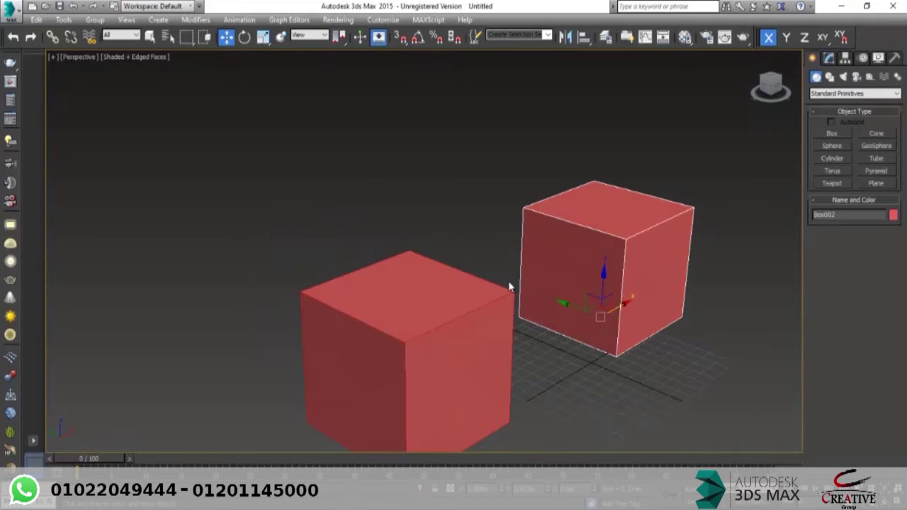
pyautogui.click(838, 62)
pyautogui.moveTo(521, 322); pyautogui.dragTo(467, 303, button='middle')
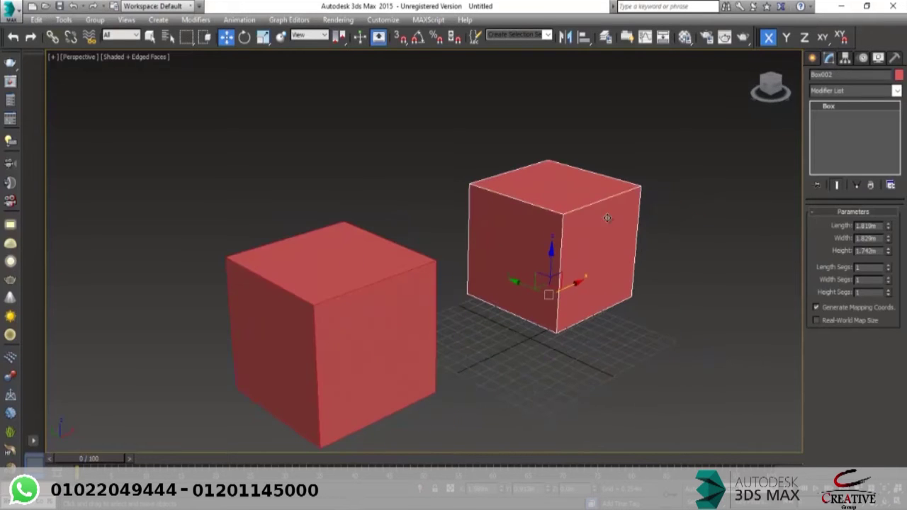
pyautogui.moveTo(891, 228); pyautogui.dragTo(869, 231)
pyautogui.moveTo(889, 252)
pyautogui.mouseDown()
pyautogui.moveTo(877, 219)
pyautogui.moveTo(879, 252)
pyautogui.mouseUp()
pyautogui.moveTo(639, 252); pyautogui.dragTo(595, 235, button='middle')
pyautogui.scroll(-3, 596, 234)
pyautogui.keyDown('alt'); pyautogui.moveTo(595, 235); pyautogui.dragTo(553, 234, button='middle'); pyautogui.keyUp('alt')
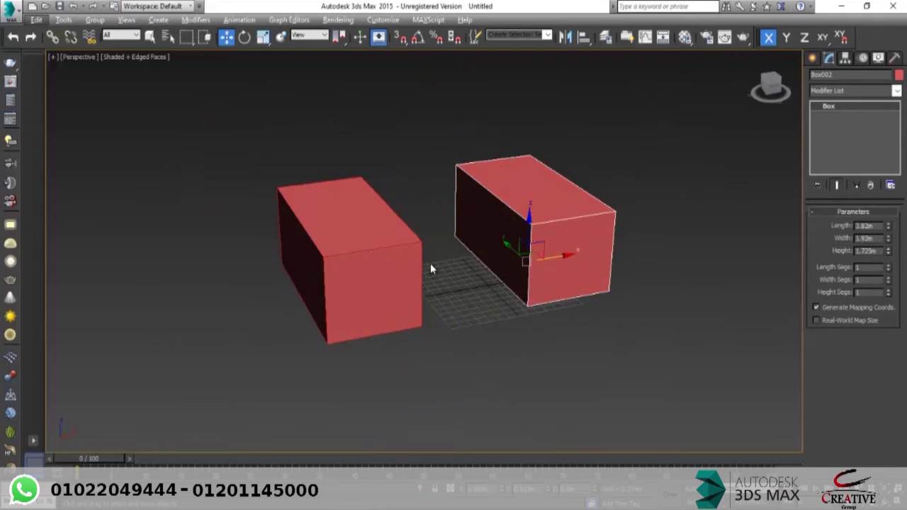
# Step: Delete the cloned box and select the original box
pyautogui.press('Delete')
pyautogui.click(364, 255)
pyautogui.scroll(2, 364, 254)
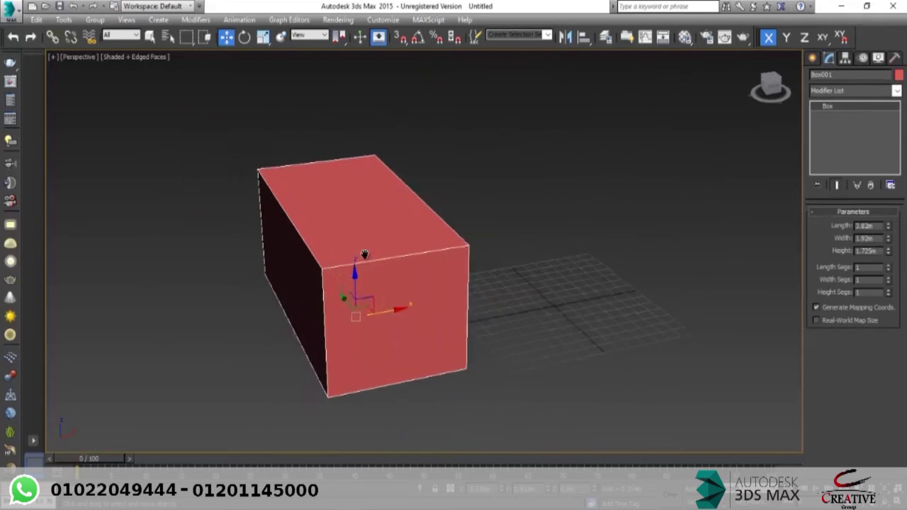
pyautogui.moveTo(364, 255); pyautogui.dragTo(411, 256, button='middle')
# Step: Try hiding the box with the Hide option in its Object Properties, and undo the hiding
pyautogui.rightClick(411, 257)
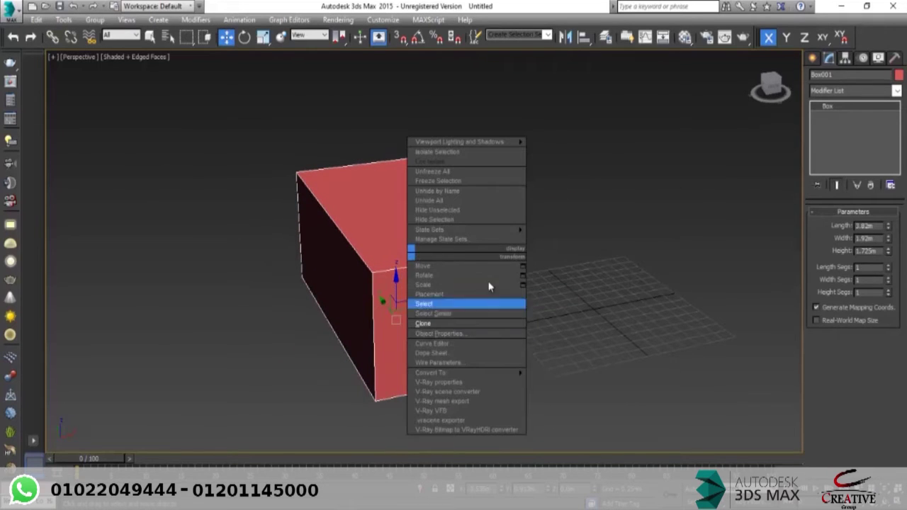
pyautogui.moveTo(429, 230)
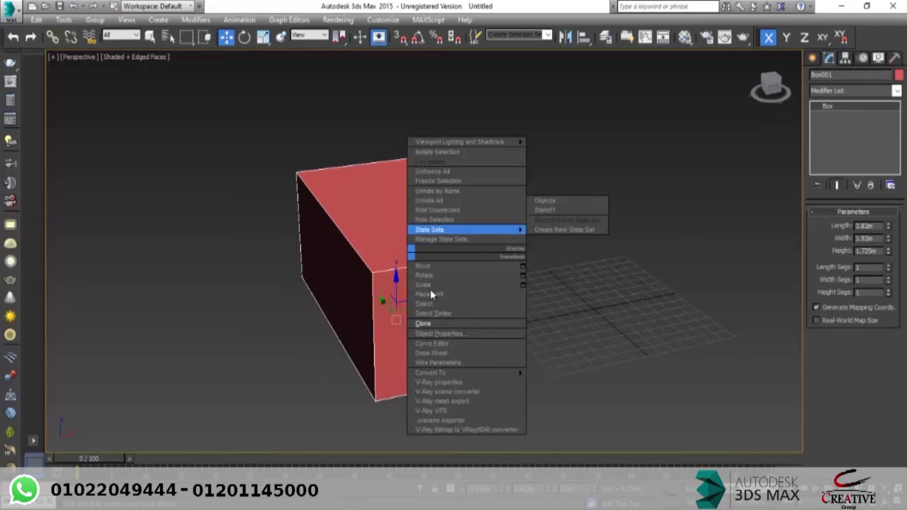
pyautogui.moveTo(370, 277); pyautogui.dragTo(360, 264, button='middle')
pyautogui.rightClick(385, 258)
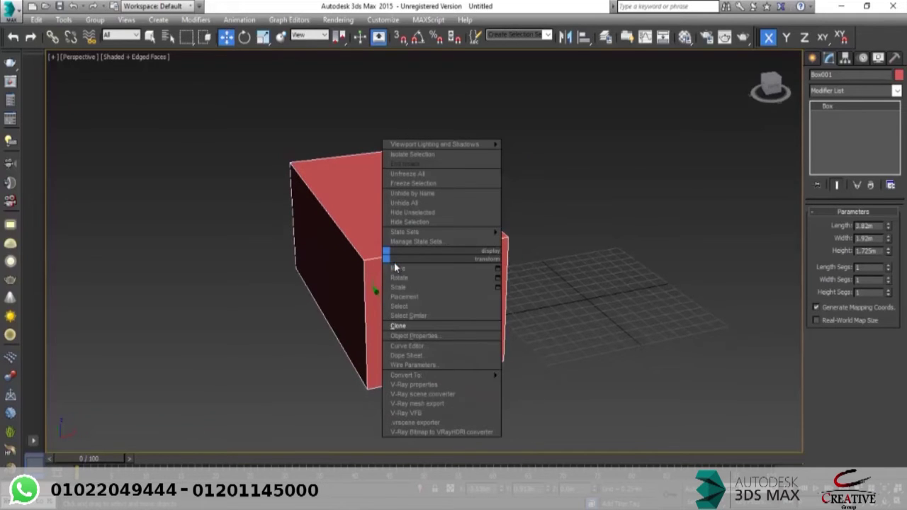
pyautogui.click(427, 336)
pyautogui.moveTo(404, 79); pyautogui.dragTo(639, 90)
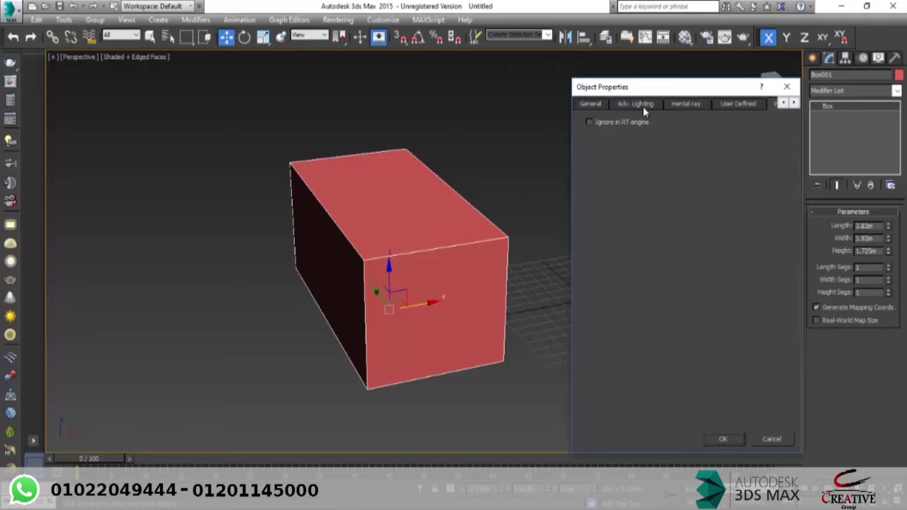
pyautogui.click(594, 103)
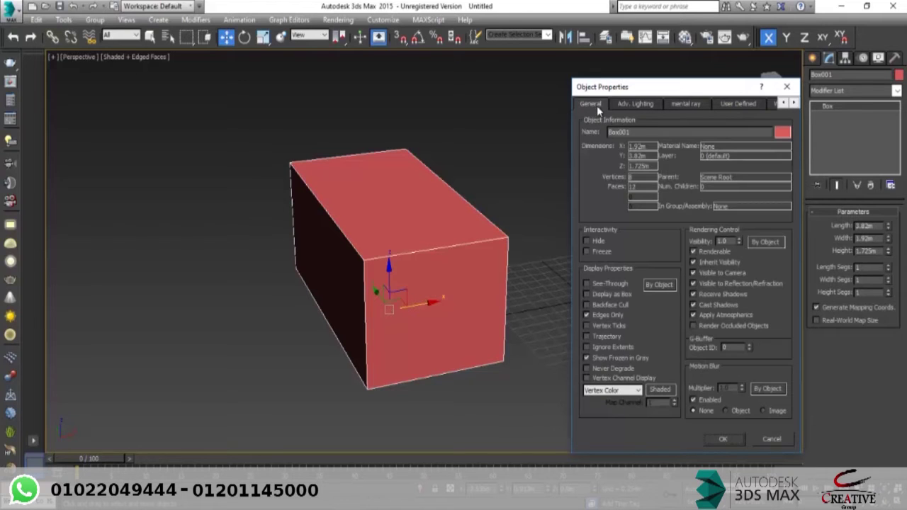
pyautogui.moveTo(642, 132); pyautogui.dragTo(607, 132)
pyautogui.click(587, 242)
pyautogui.click(717, 440)
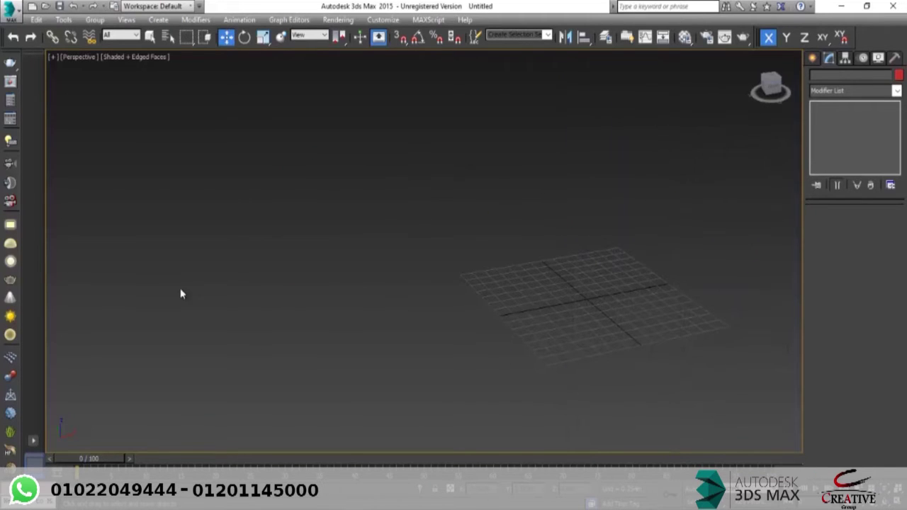
pyautogui.hotkey('ctrl', 'z')
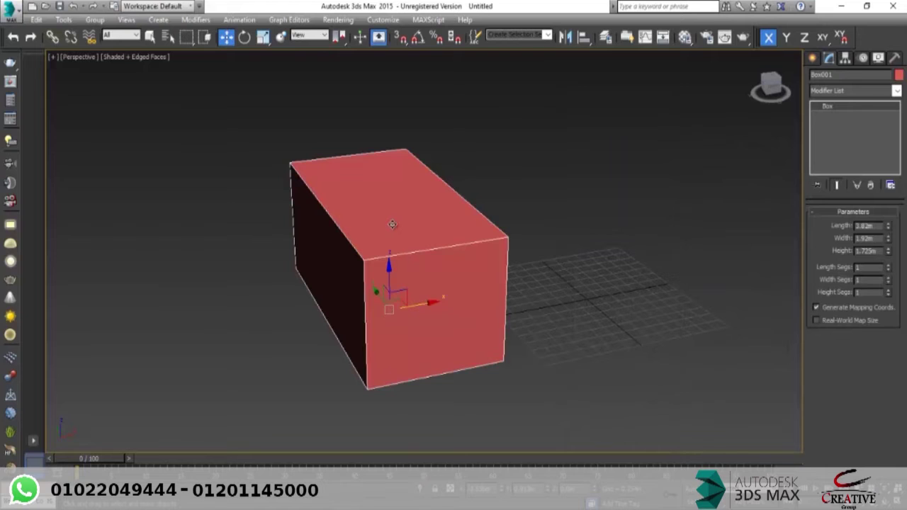
# Step: Freeze the box through its Object Properties and try to select it in the viewport
pyautogui.rightClick(392, 225)
pyautogui.click(430, 300)
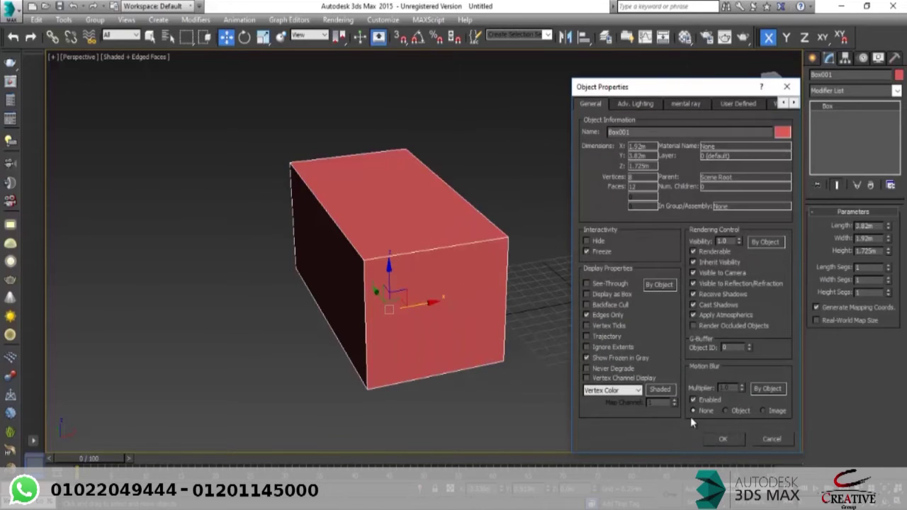
pyautogui.click(723, 439)
pyautogui.moveTo(517, 168); pyautogui.dragTo(174, 390)
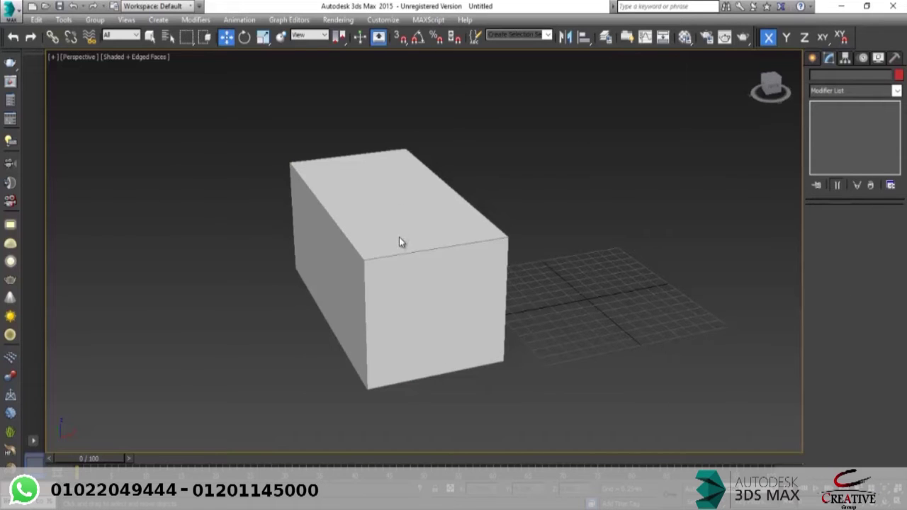
pyautogui.scroll(-3, 400, 239)
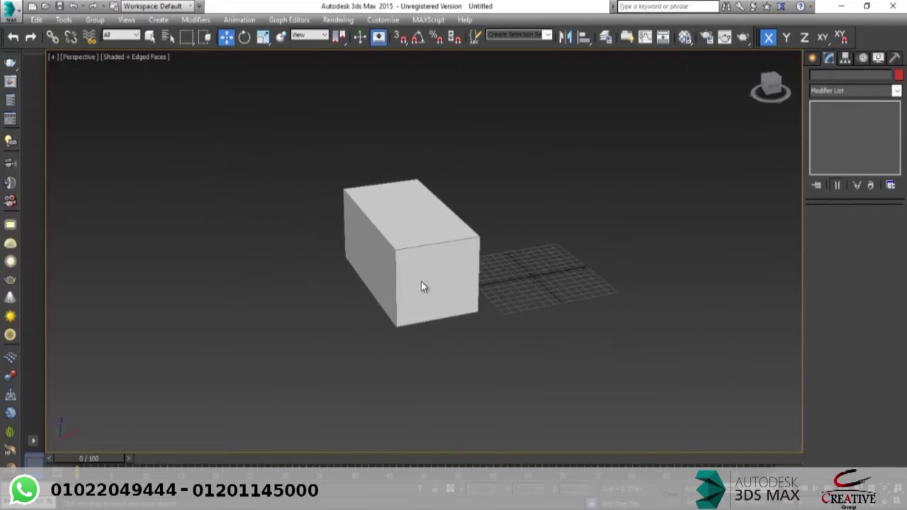
pyautogui.scroll(3, 417, 263)
pyautogui.scroll(-1, 417, 264)
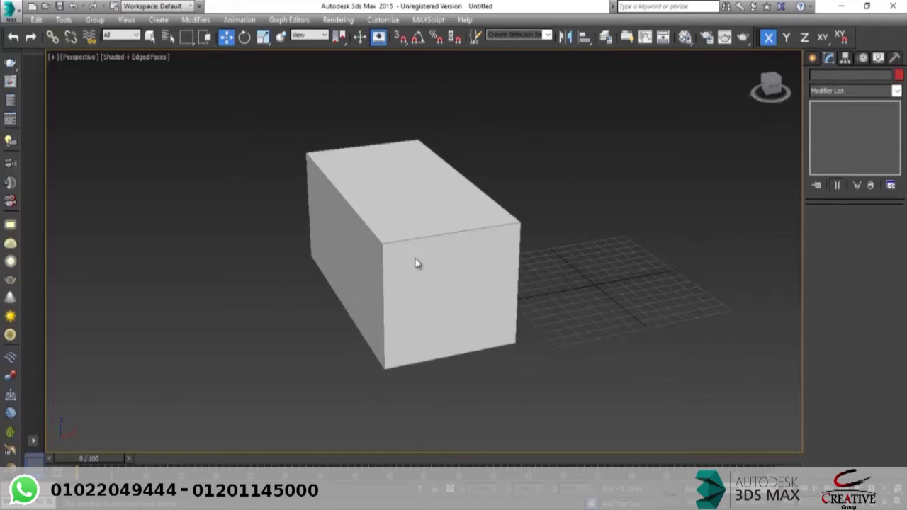
# Step: Turn off Renderable for the box in its Object Properties
pyautogui.click(424, 253)
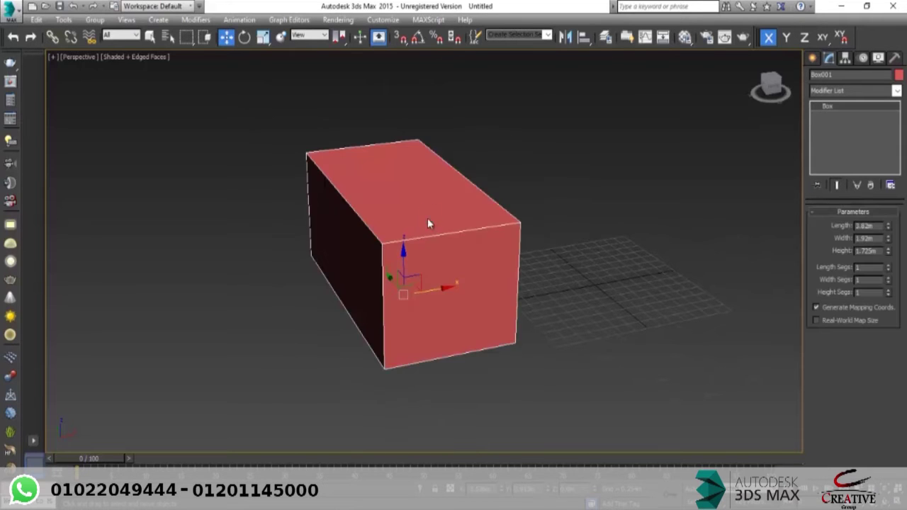
pyautogui.rightClick(428, 218)
pyautogui.click(466, 298)
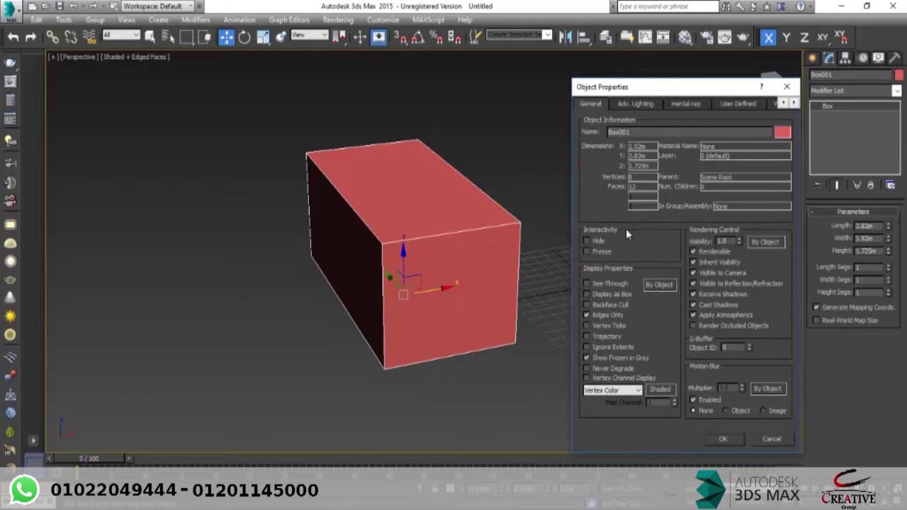
pyautogui.click(700, 251)
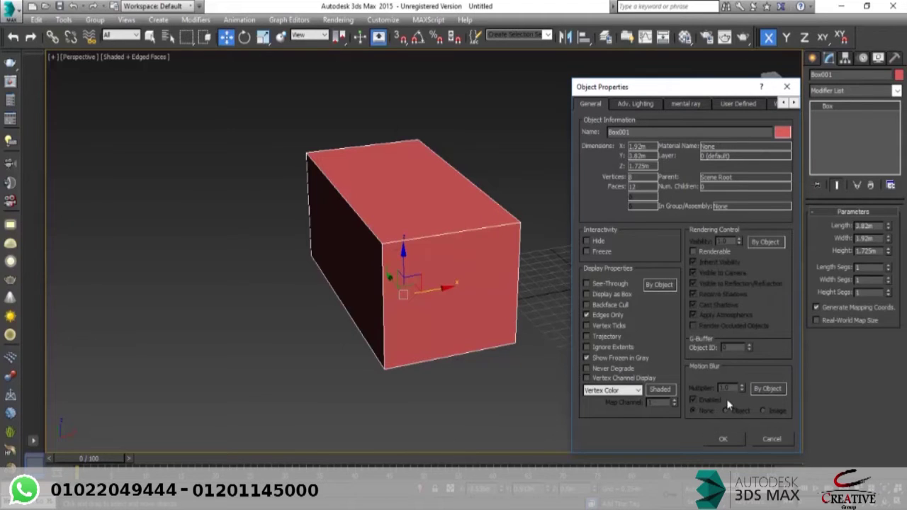
pyautogui.click(723, 438)
# Step: Render the perspective view to check the box, and close the V-Ray message and frame buffer windows
pyautogui.moveTo(491, 222); pyautogui.dragTo(487, 227, button='middle')
pyautogui.click(742, 38)
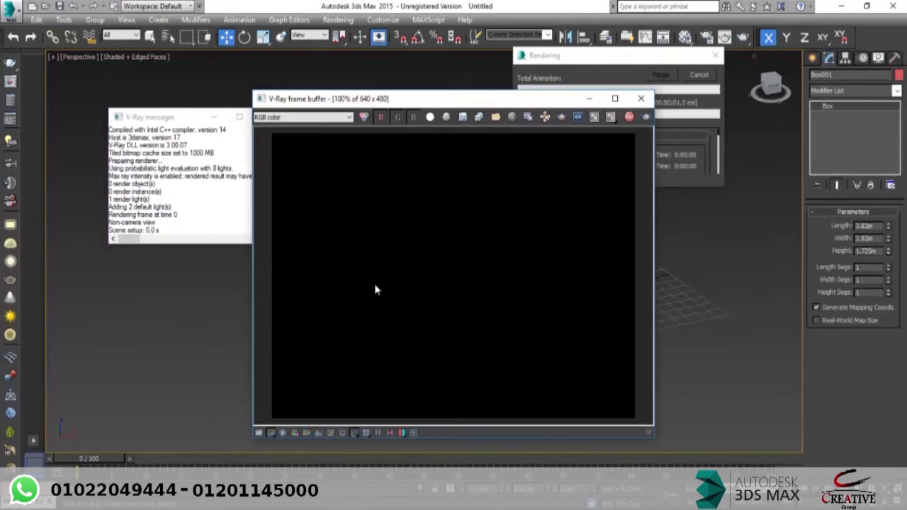
pyautogui.click(241, 117)
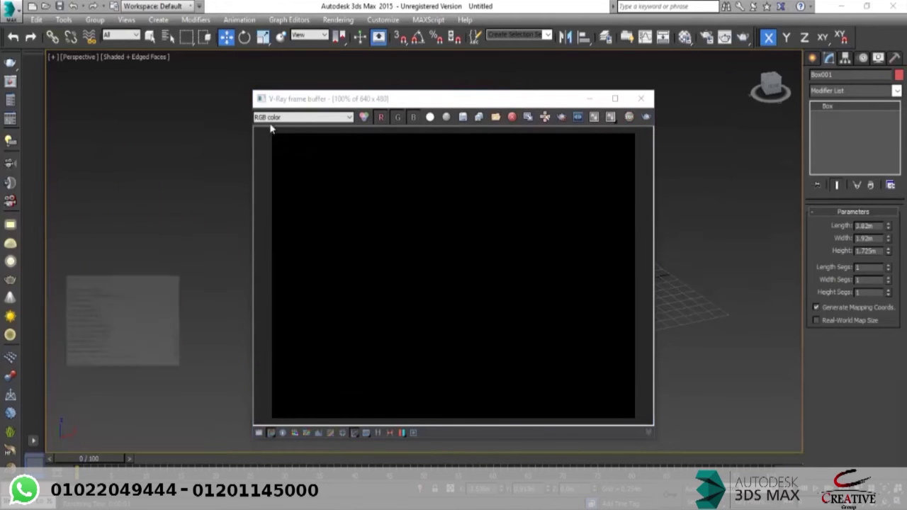
pyautogui.click(640, 100)
# Step: Make the box renderable again and set its rendering visibility to 0.5 in Object Properties
pyautogui.rightClick(447, 220)
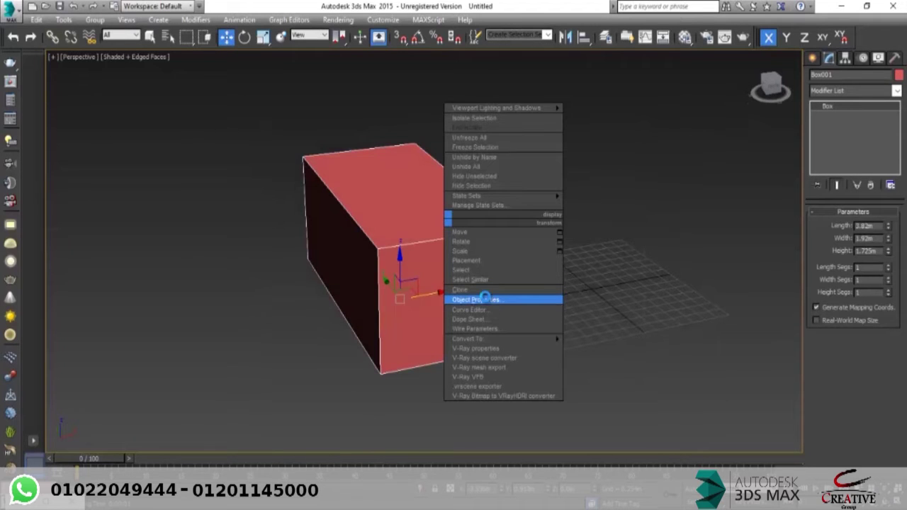
pyautogui.click(489, 299)
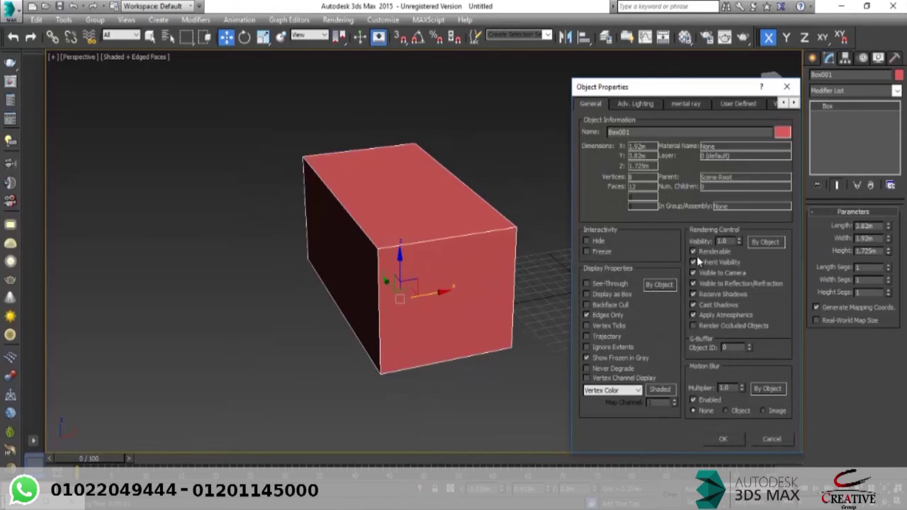
pyautogui.click(693, 306)
pyautogui.click(693, 305)
pyautogui.click(693, 315)
pyautogui.doubleClick(729, 241)
pyautogui.write('.')
pyautogui.write('0.5')
pyautogui.click(724, 439)
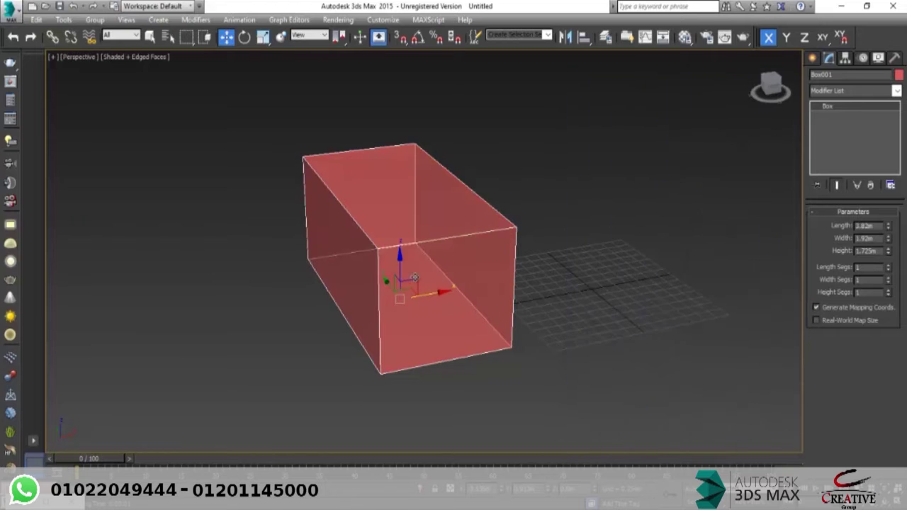
# Step: Examine the transparency of the box from several viewing angles
pyautogui.moveTo(433, 279)
pyautogui.keyDown('alt'); pyautogui.mouseDown(button='middle')
pyautogui.moveTo(430, 262)
pyautogui.moveTo(425, 275)
pyautogui.mouseUp(button='middle'); pyautogui.keyUp('alt')
pyautogui.keyDown('alt'); pyautogui.moveTo(436, 244); pyautogui.dragTo(420, 272, button='middle'); pyautogui.keyUp('alt')
pyautogui.keyDown('alt'); pyautogui.moveTo(427, 221); pyautogui.dragTo(381, 319, button='middle'); pyautogui.keyUp('alt')
pyautogui.keyDown('alt'); pyautogui.moveTo(376, 256); pyautogui.dragTo(370, 296, button='middle'); pyautogui.keyUp('alt')
pyautogui.scroll(3, 370, 296)
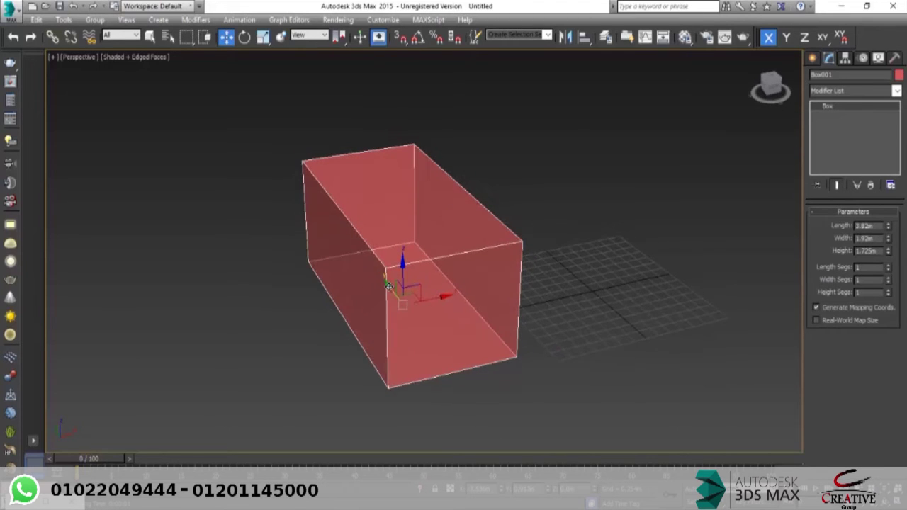
# Step: Render the perspective view to check the half-visible box, and close the V-Ray frame buffer
pyautogui.scroll(-2, 427, 295)
pyautogui.keyDown('alt'); pyautogui.moveTo(429, 284); pyautogui.dragTo(408, 290, button='middle'); pyautogui.keyUp('alt')
pyautogui.keyDown('alt'); pyautogui.moveTo(387, 245); pyautogui.dragTo(396, 254, button='middle'); pyautogui.keyUp('alt')
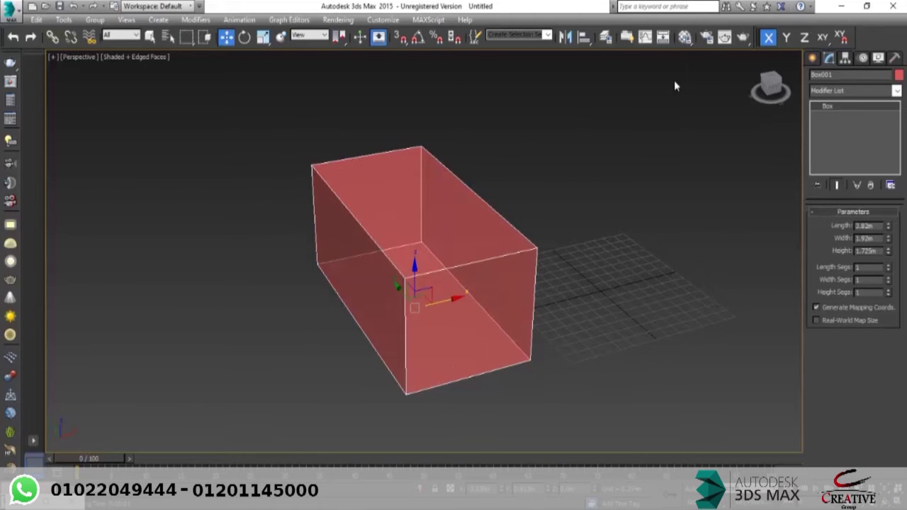
pyautogui.click(743, 37)
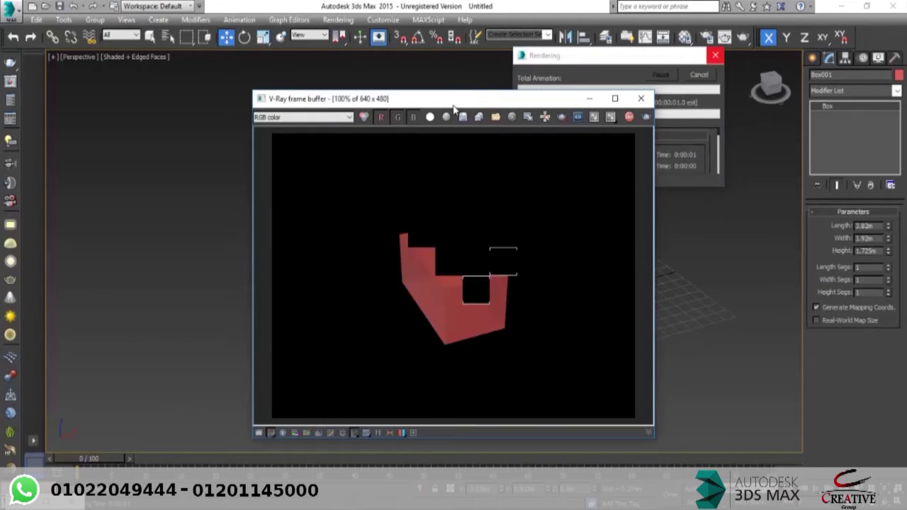
pyautogui.moveTo(453, 102); pyautogui.dragTo(603, 84)
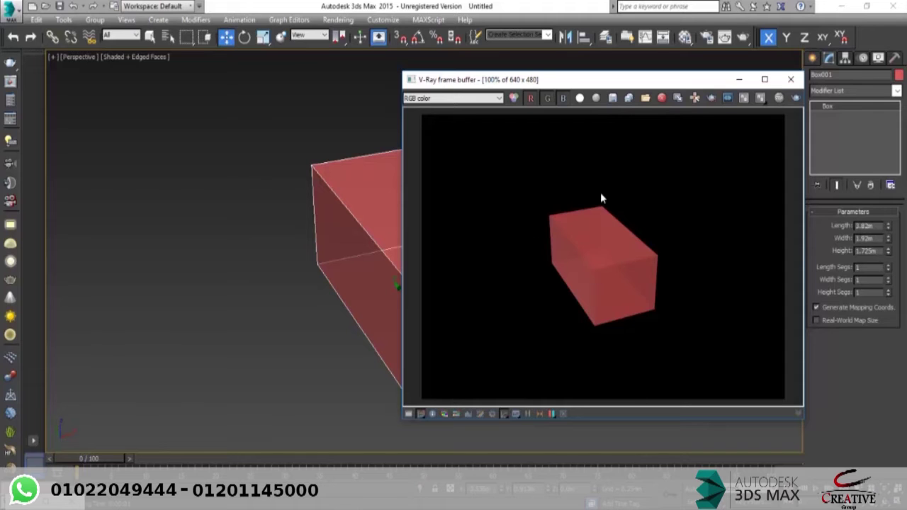
pyautogui.click(792, 79)
# Step: Set the box's rendering visibility to 1.0 in Object Properties
pyautogui.rightClick(417, 254)
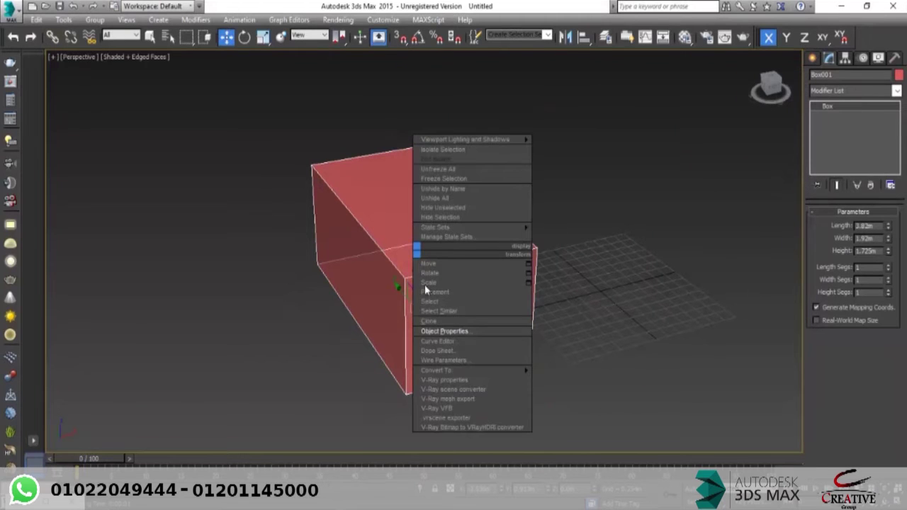
pyautogui.click(440, 331)
pyautogui.write('1')
pyautogui.press('Return')
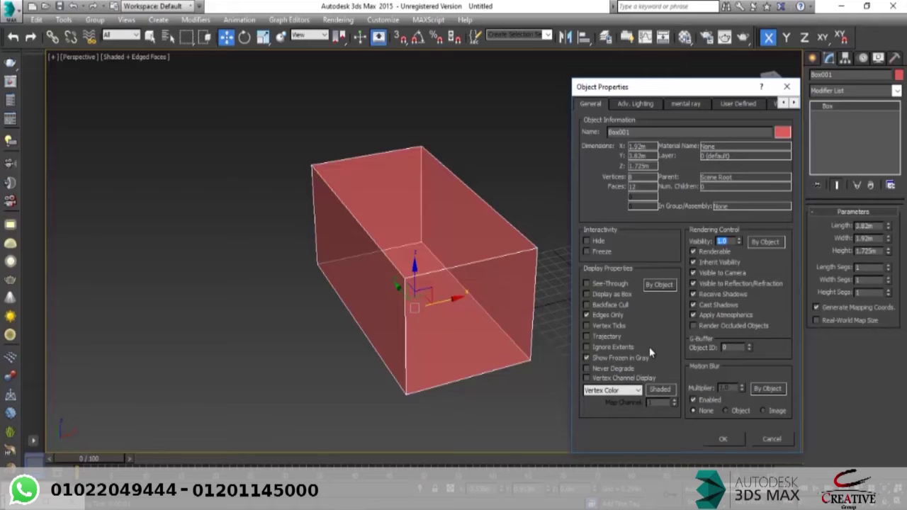
pyautogui.click(586, 284)
pyautogui.click(724, 438)
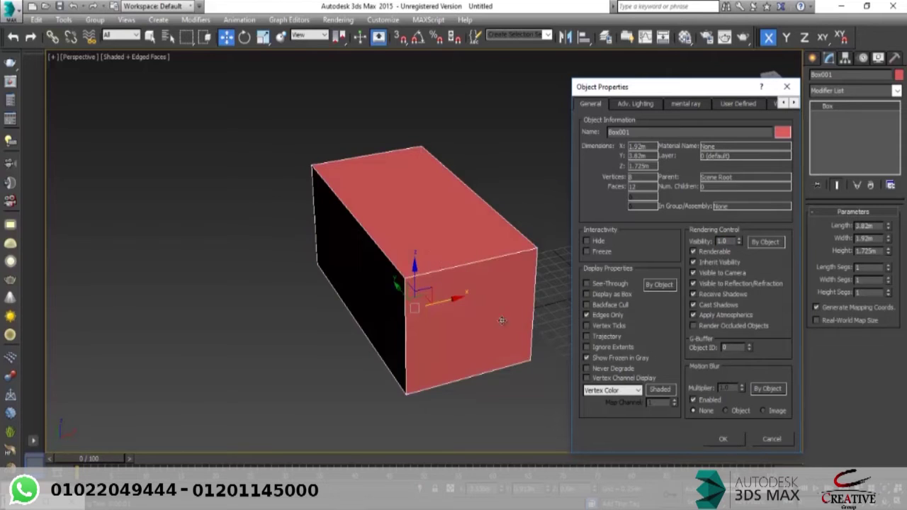
# Step: Turn on the See-Through display property for the box in its Object Properties
pyautogui.moveTo(441, 227); pyautogui.dragTo(466, 226, button='middle')
pyautogui.rightClick(466, 226)
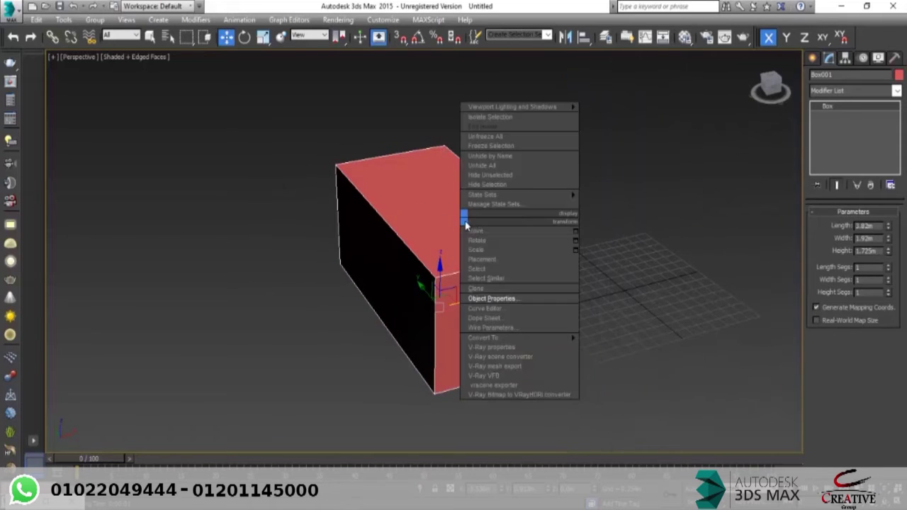
pyautogui.click(496, 297)
pyautogui.moveTo(614, 88); pyautogui.dragTo(634, 88)
pyautogui.click(607, 283)
pyautogui.click(754, 439)
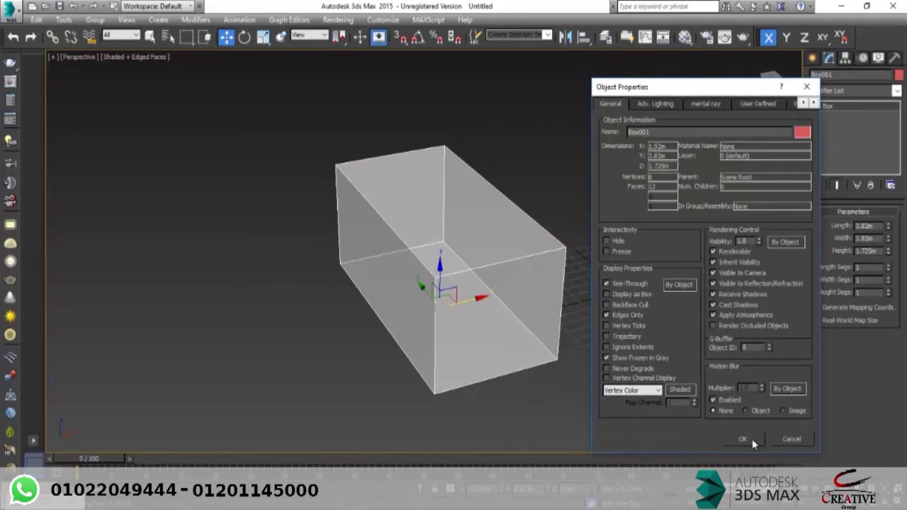
# Step: Inspect the see-through box from several angles, render it for comparison, and close the V-Ray frame buffer
pyautogui.keyDown('alt'); pyautogui.moveTo(531, 290); pyautogui.dragTo(451, 291, button='middle'); pyautogui.keyUp('alt')
pyautogui.keyDown('alt'); pyautogui.moveTo(455, 329); pyautogui.dragTo(533, 302, button='middle'); pyautogui.keyUp('alt')
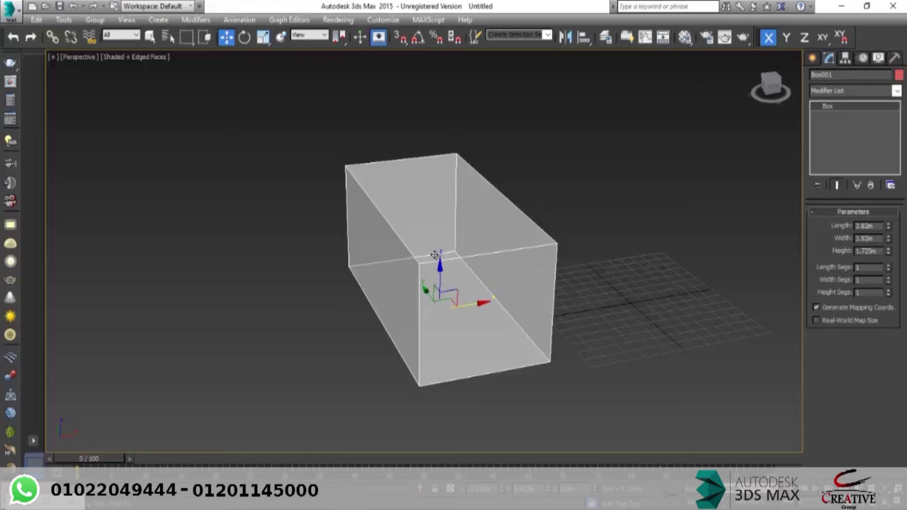
pyautogui.keyDown('alt'); pyautogui.moveTo(440, 258); pyautogui.dragTo(455, 267, button='middle'); pyautogui.keyUp('alt')
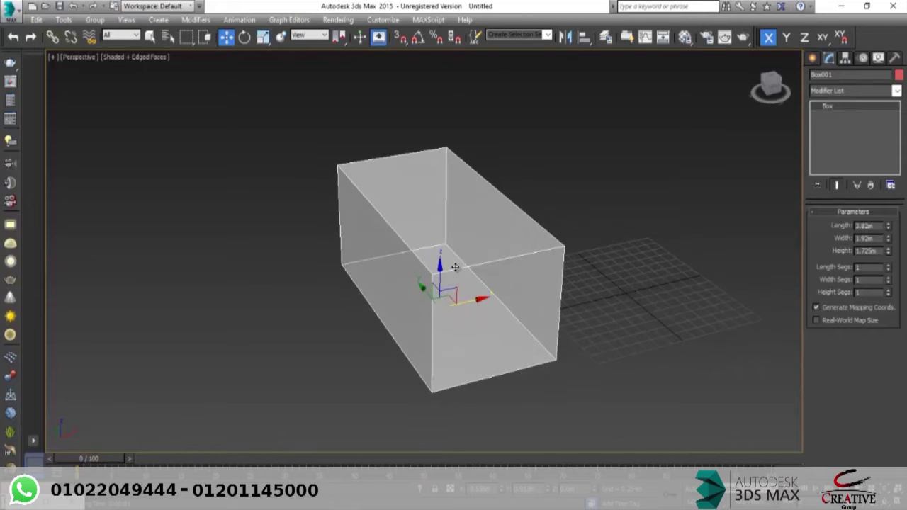
pyautogui.moveTo(474, 231); pyautogui.dragTo(472, 232, button='middle')
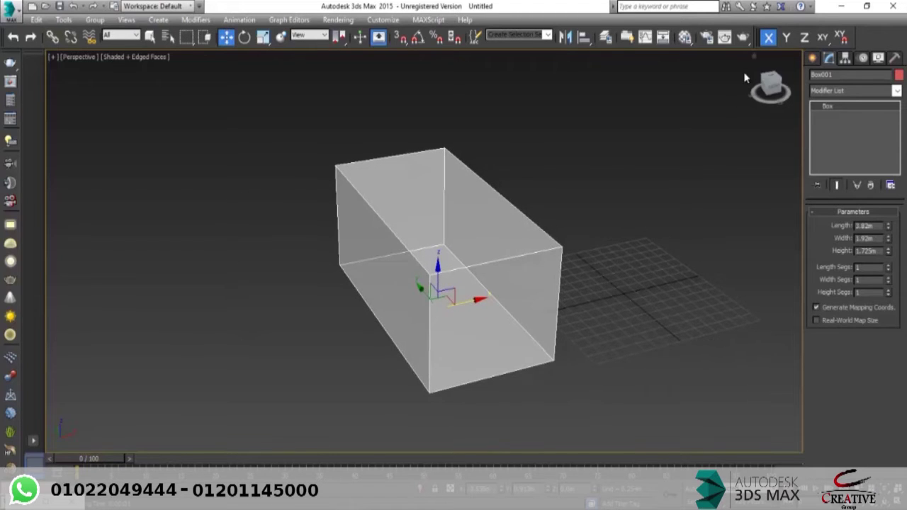
pyautogui.click(743, 38)
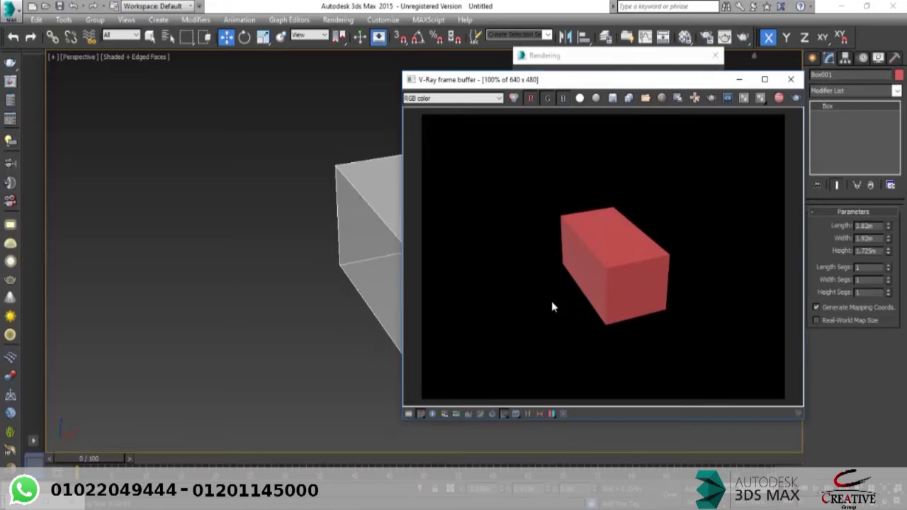
pyautogui.click(792, 79)
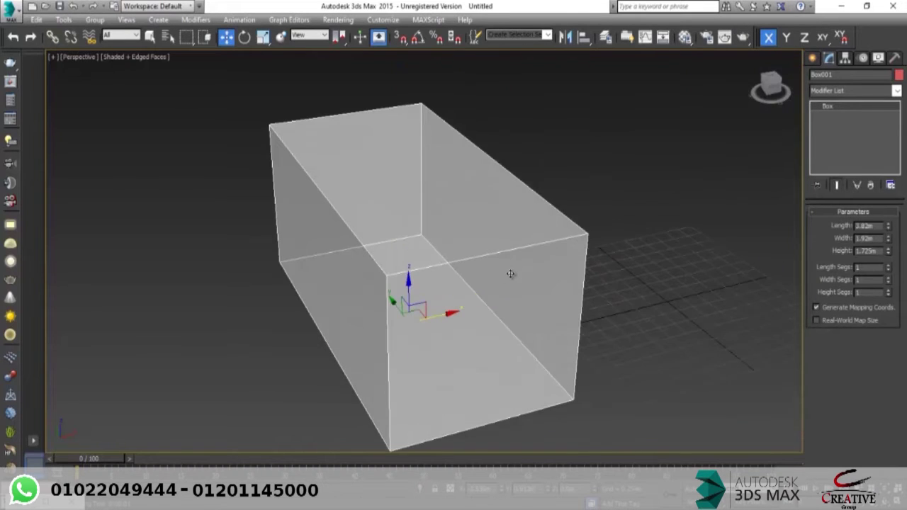
# Step: Turn off See-Through for the box in its Object Properties
pyautogui.scroll(-4, 458, 271)
pyautogui.keyDown('alt'); pyautogui.moveTo(446, 272); pyautogui.dragTo(446, 241, button='middle'); pyautogui.keyUp('alt')
pyautogui.rightClick(446, 239)
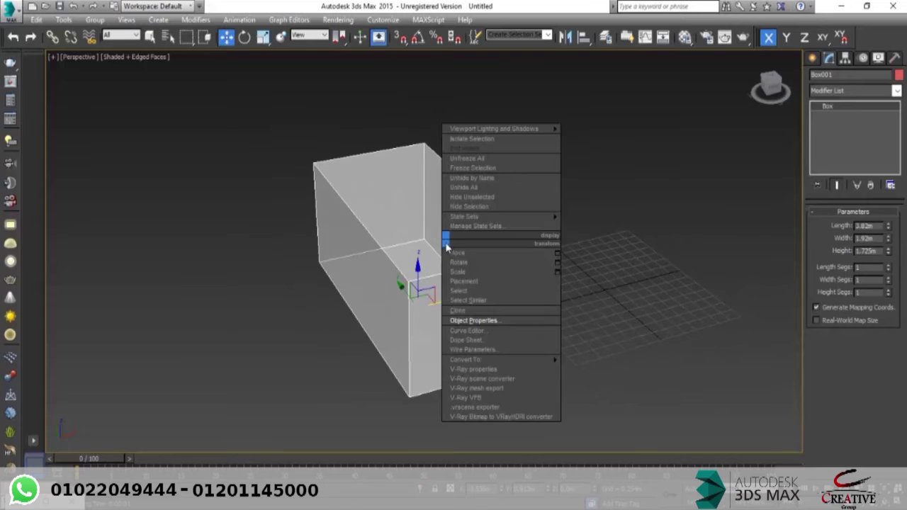
pyautogui.click(487, 322)
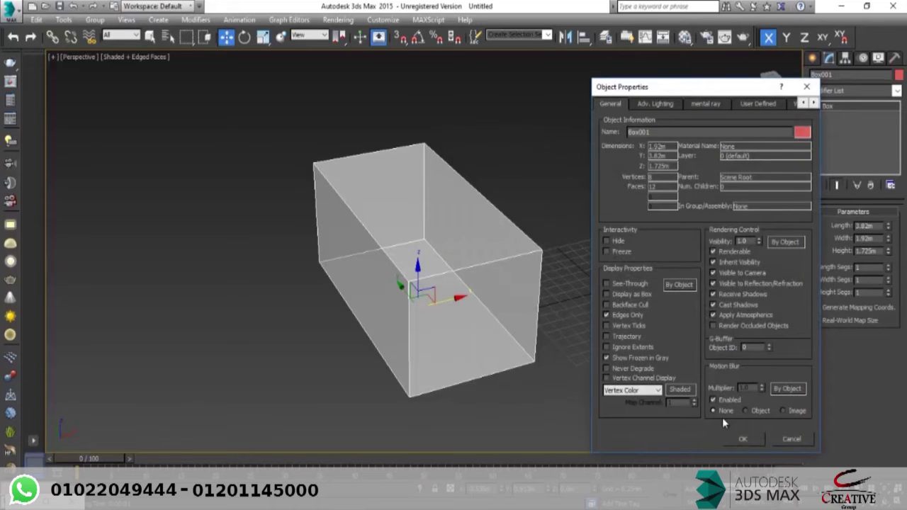
pyautogui.click(742, 441)
# Step: Toggle the box's see-through display on and off repeatedly in the viewport
pyautogui.moveTo(482, 305)
pyautogui.keyDown('alt'); pyautogui.mouseDown(button='middle')
pyautogui.moveTo(456, 277)
pyautogui.moveTo(487, 292)
pyautogui.mouseUp(button='middle'); pyautogui.keyUp('alt')
pyautogui.hotkey('alt', 'x')
pyautogui.hotkey('alt', 'x')
pyautogui.hotkey('alt', 'x')
pyautogui.hotkey('alt', 'x')
pyautogui.hotkey('alt', 'x')
pyautogui.hotkey('alt', 'x')
pyautogui.hotkey('alt', 'x')
pyautogui.hotkey('alt', 'x')
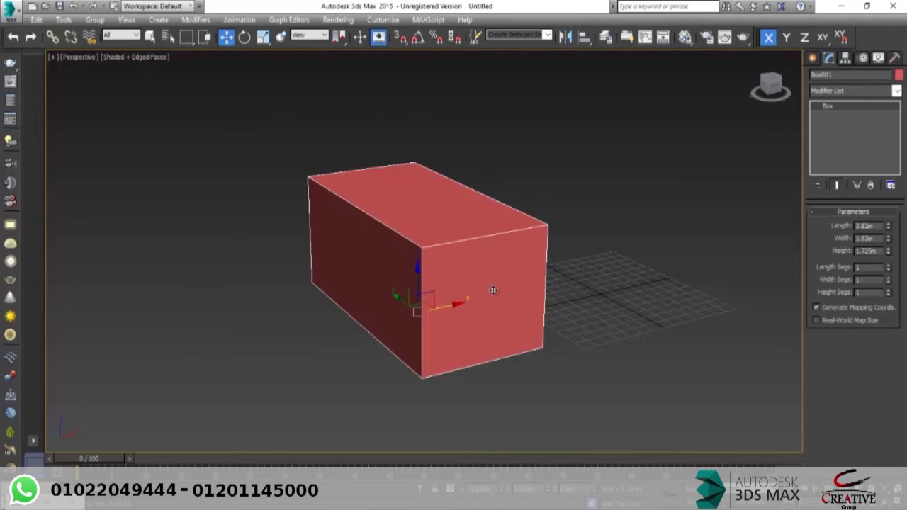
pyautogui.hotkey('alt', 'x')
pyautogui.hotkey('alt', 'x')
# Step: Switch the box to see-through display, view it from several angles, and restore its solid display
pyautogui.keyDown('alt'); pyautogui.moveTo(485, 290); pyautogui.dragTo(512, 264, button='middle'); pyautogui.keyUp('alt')
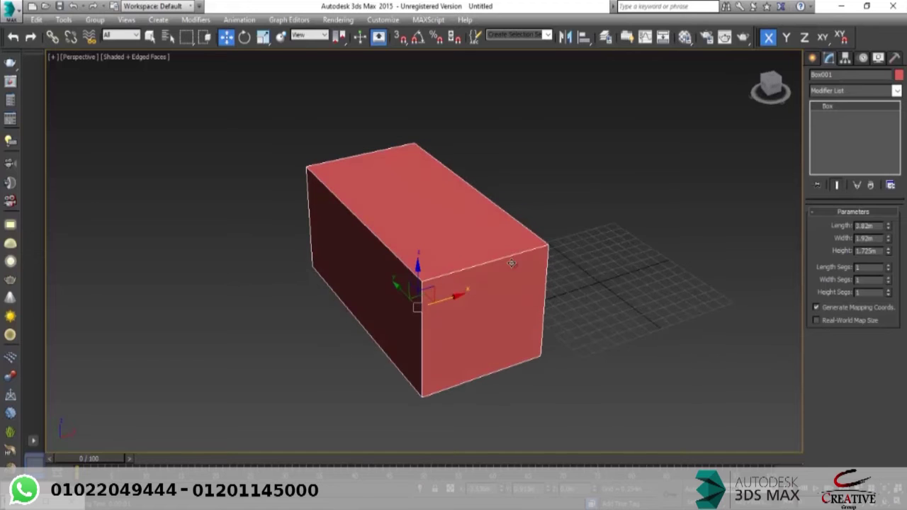
pyautogui.keyDown('alt'); pyautogui.moveTo(449, 283); pyautogui.dragTo(557, 230, button='middle'); pyautogui.keyUp('alt')
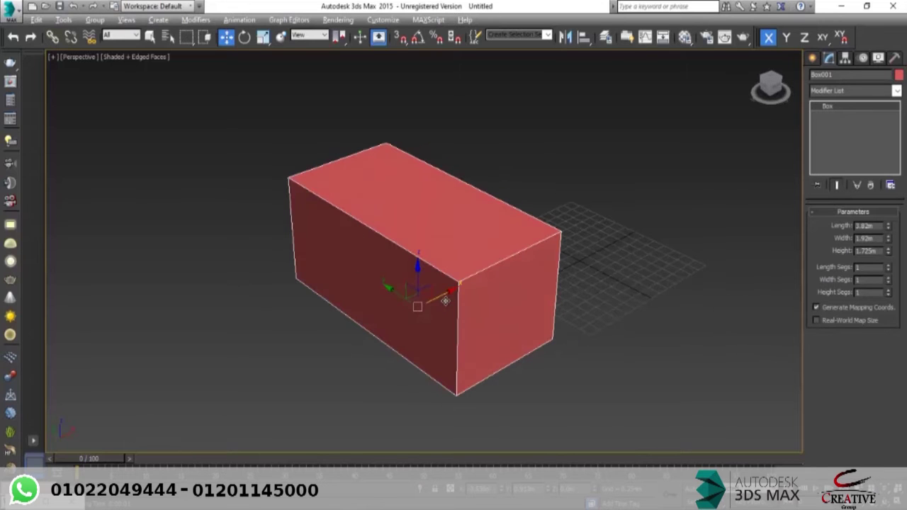
pyautogui.hotkey('alt', 'x')
pyautogui.keyDown('alt'); pyautogui.moveTo(476, 330); pyautogui.dragTo(424, 287, button='middle'); pyautogui.keyUp('alt')
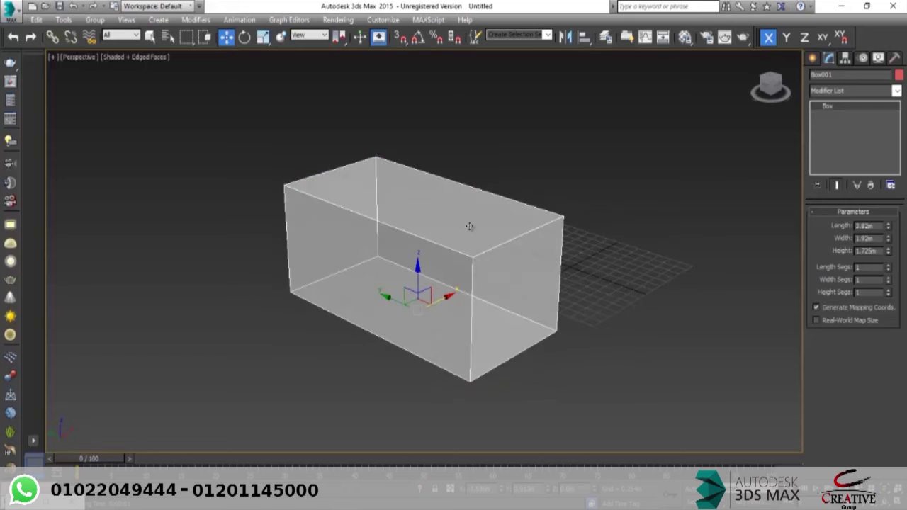
pyautogui.keyDown('alt'); pyautogui.moveTo(425, 215); pyautogui.dragTo(381, 239, button='middle'); pyautogui.keyUp('alt')
pyautogui.moveTo(446, 281)
pyautogui.keyDown('alt'); pyautogui.mouseDown(button='middle')
pyautogui.moveTo(456, 278)
pyautogui.moveTo(436, 289)
pyautogui.moveTo(447, 278)
pyautogui.mouseUp(button='middle'); pyautogui.keyUp('alt')
pyautogui.hotkey('alt', 'x')
# Step: Review the Display as Box option in the box's Object Properties and close the dialog
pyautogui.rightClick(447, 277)
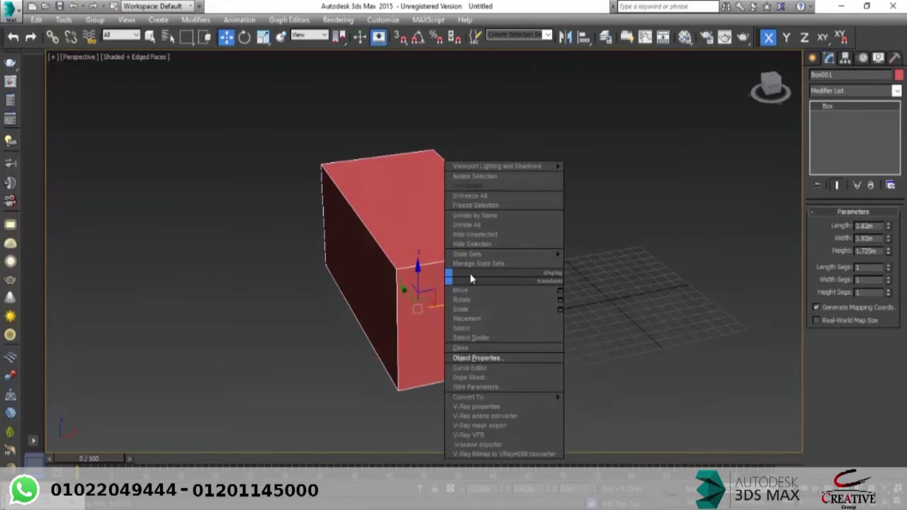
pyautogui.click(508, 358)
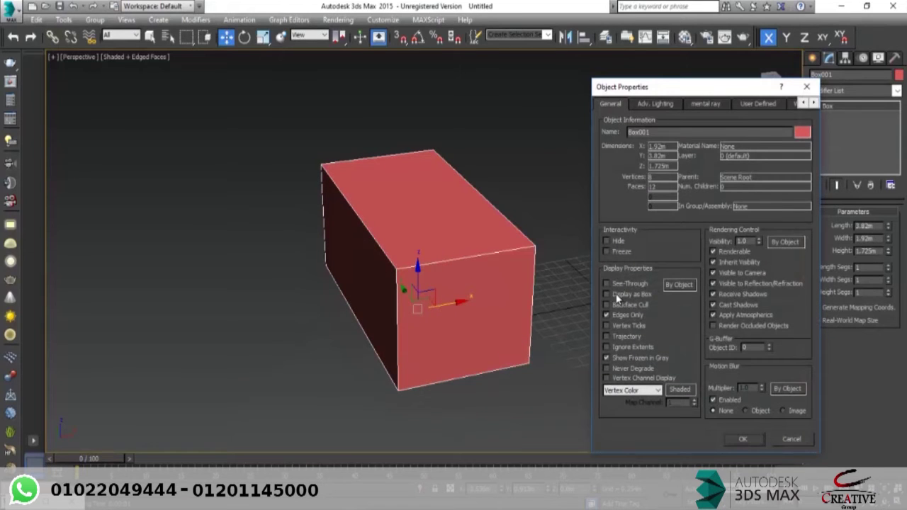
pyautogui.click(616, 294)
pyautogui.click(746, 440)
pyautogui.moveTo(470, 300); pyautogui.dragTo(482, 310, button='middle')
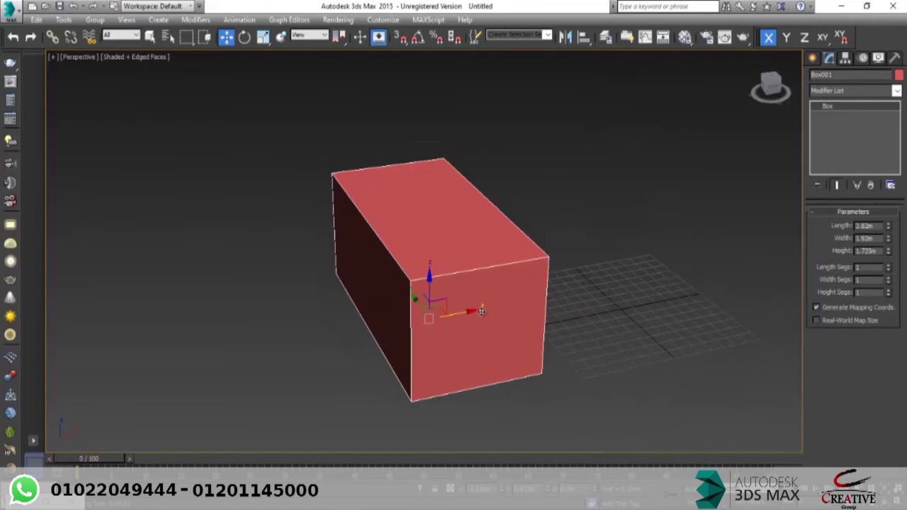
# Step: Open the Curve Editor for the box and close it again
pyautogui.rightClick(480, 309)
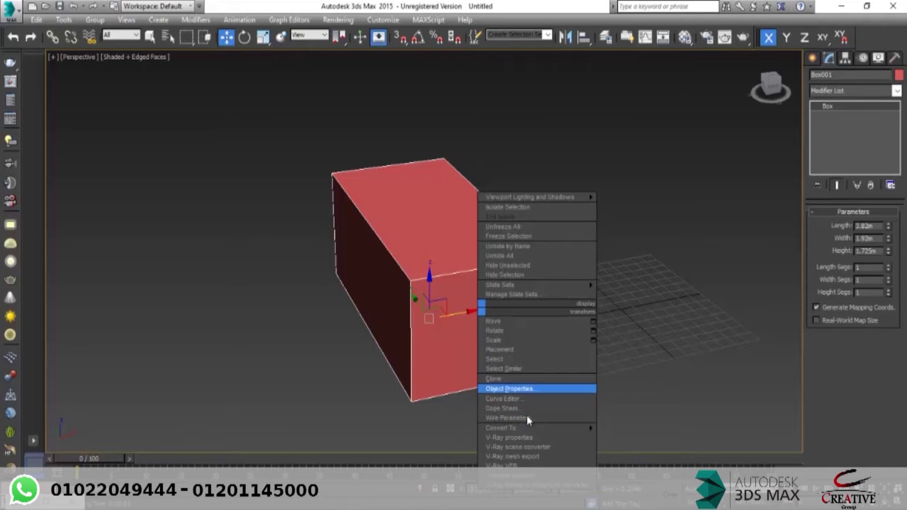
pyautogui.click(506, 398)
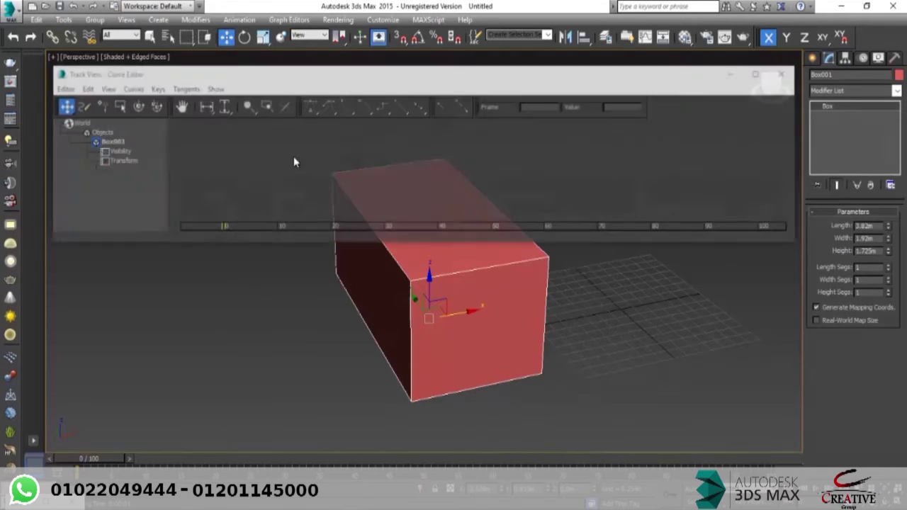
pyautogui.click(782, 74)
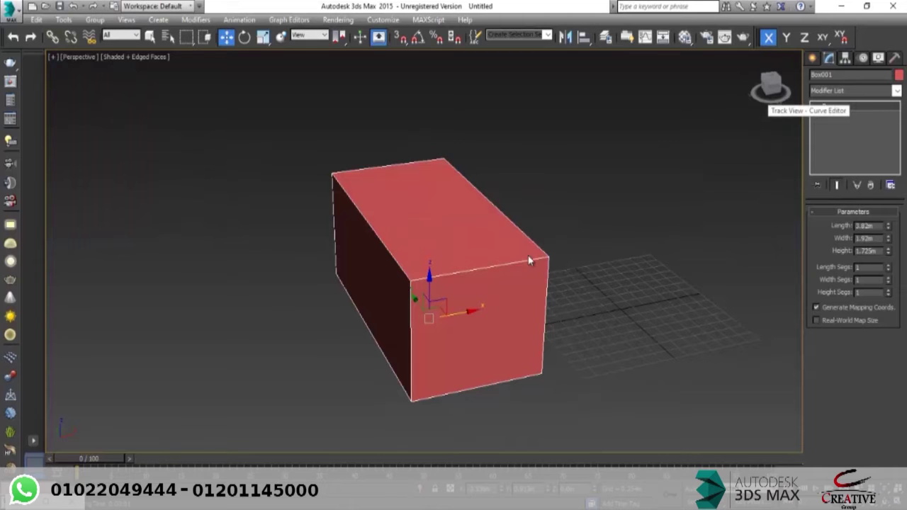
# Step: Examine the Convert To options and the hide commands available for the box without applying any
pyautogui.rightClick(488, 264)
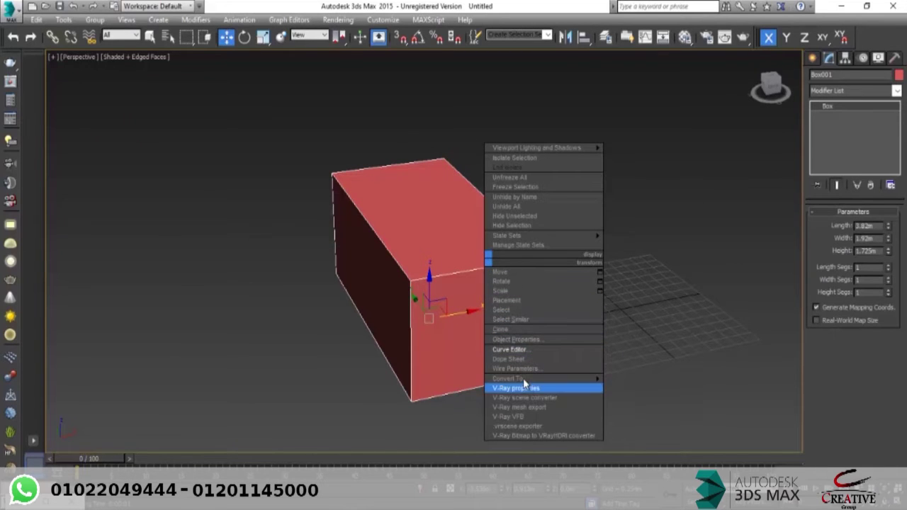
pyautogui.moveTo(540, 380)
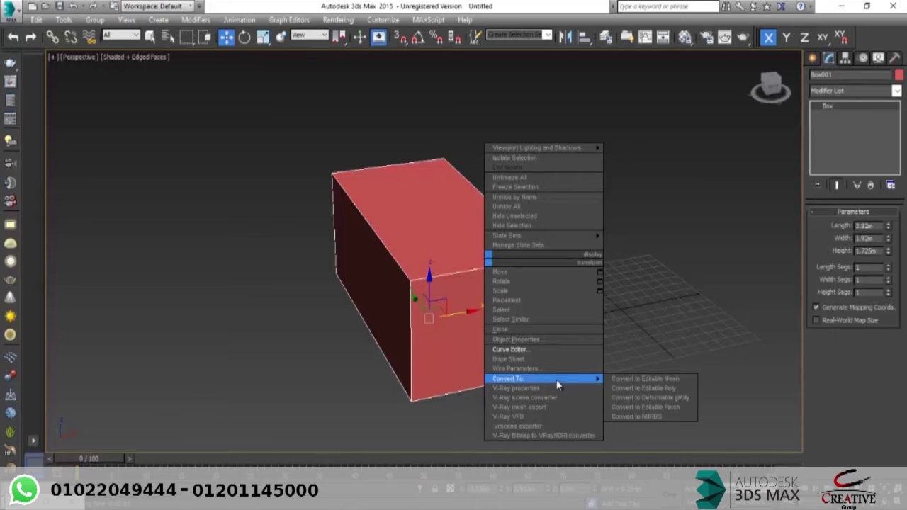
pyautogui.rightClick(395, 328)
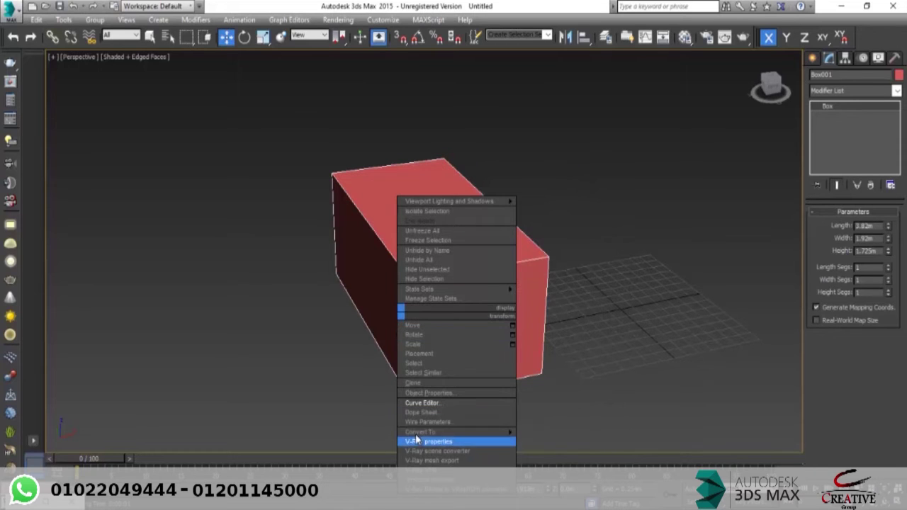
pyautogui.moveTo(412, 434)
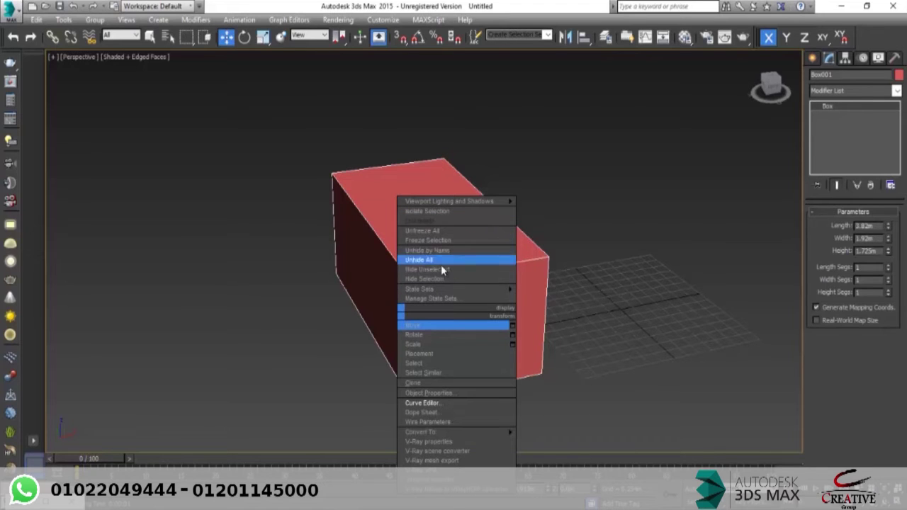
pyautogui.moveTo(336, 281); pyautogui.dragTo(316, 299, button='middle')
pyautogui.rightClick(413, 289)
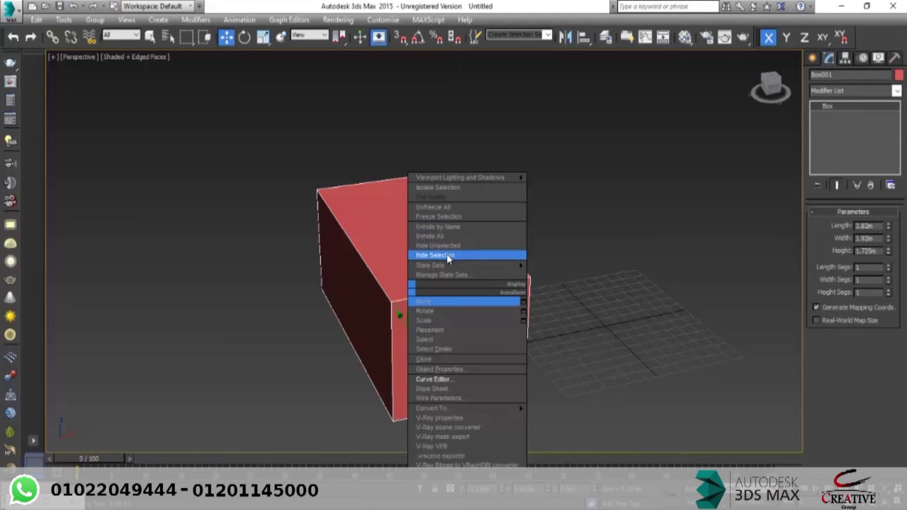
pyautogui.click(365, 247)
# Step: Create a cone beside the box, with a base radius of about 2 m and a top radius of about 0.54 m
pyautogui.scroll(-2, 312, 243)
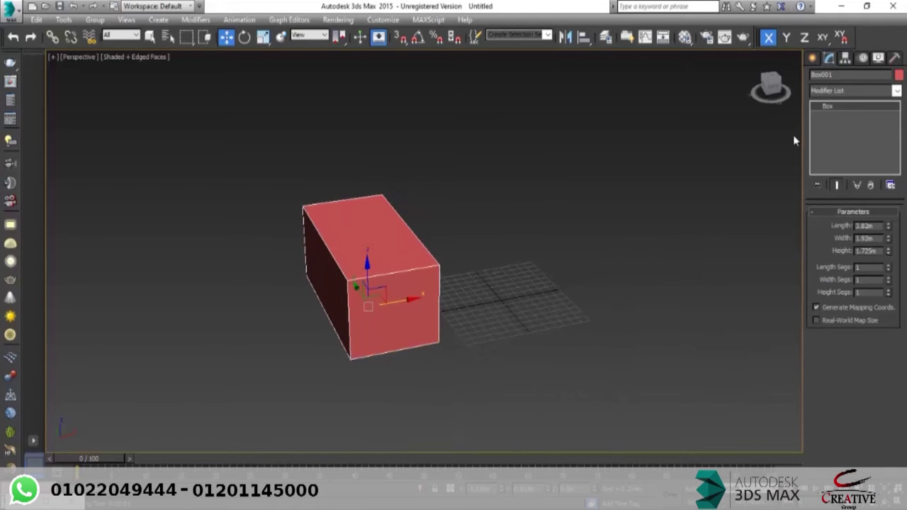
pyautogui.click(812, 57)
pyautogui.click(876, 134)
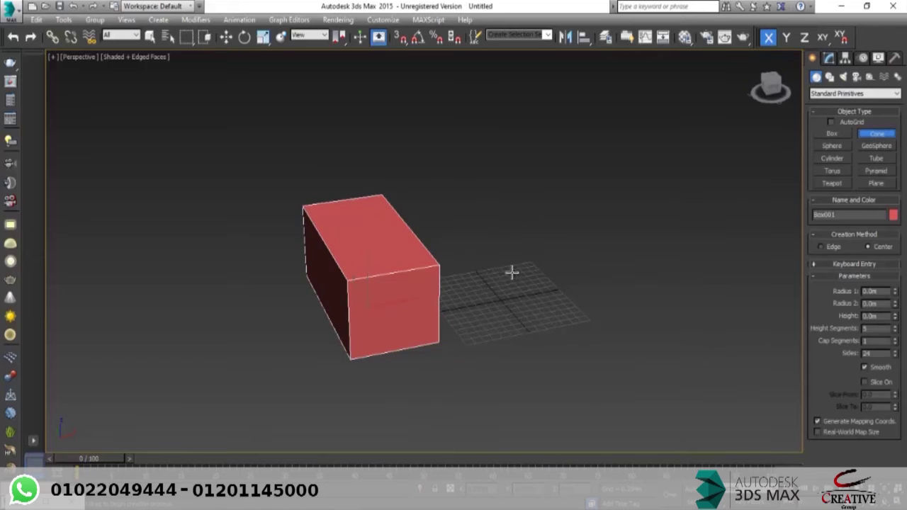
pyautogui.moveTo(515, 261); pyautogui.dragTo(539, 292)
pyautogui.click(529, 178)
# Step: Create a pyramid in front of the cone, with a base about 3.3 by 3.2 m and a height of about 3.6 m
pyautogui.click(876, 171)
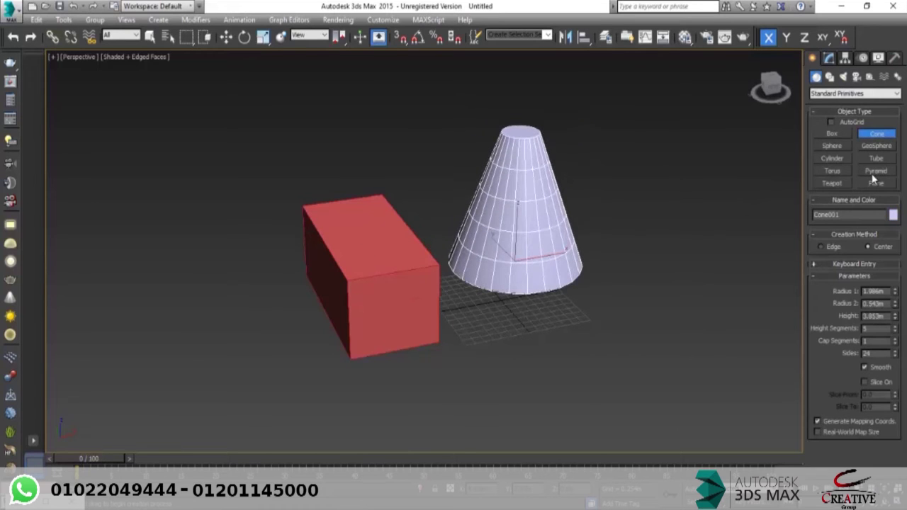
pyautogui.moveTo(596, 326); pyautogui.dragTo(544, 417)
pyautogui.click(563, 273)
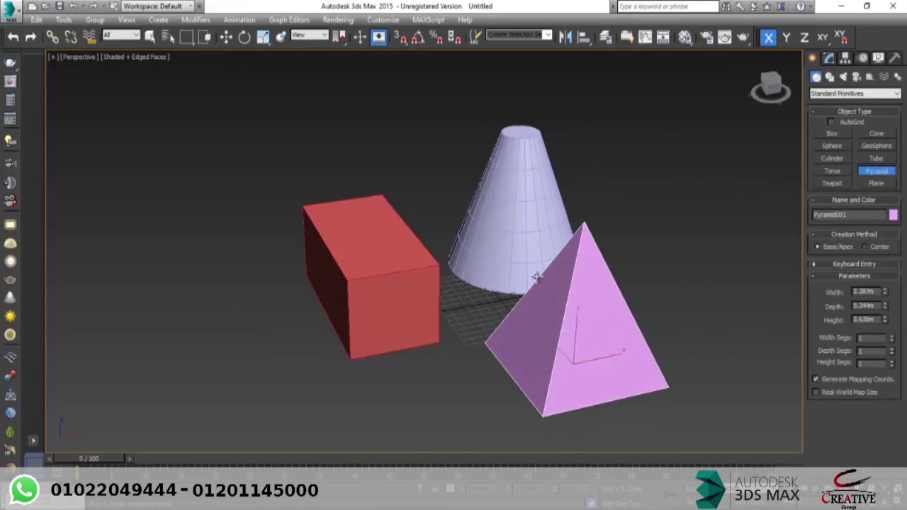
# Step: Create a cylinder beside the box, on the opposite side from the cone and pyramid
pyautogui.moveTo(539, 277); pyautogui.dragTo(606, 251, button='middle')
pyautogui.click(832, 159)
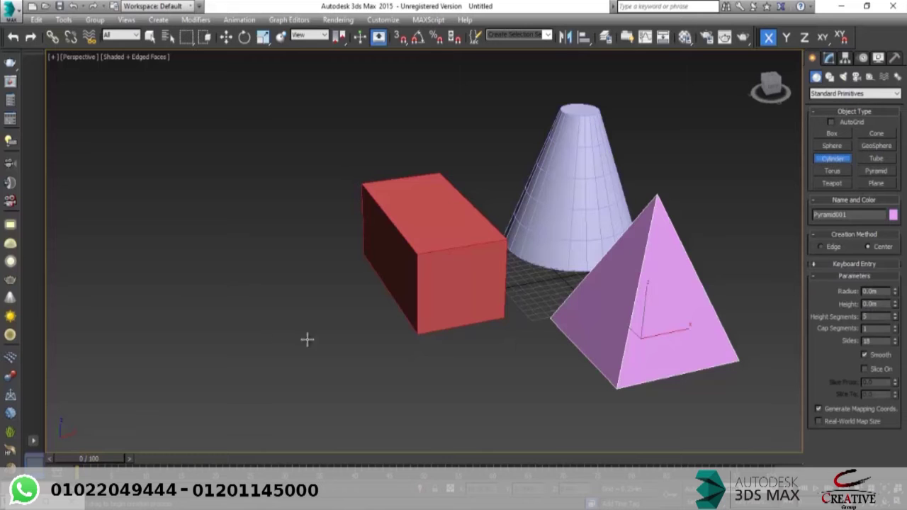
pyautogui.moveTo(311, 313); pyautogui.dragTo(362, 306)
pyautogui.click(310, 217)
pyautogui.rightClick(298, 234)
pyautogui.moveTo(298, 234); pyautogui.dragTo(255, 248, button='middle')
# Step: Hide the box with Hide Selection and restore it with Unhide All
pyautogui.click(371, 252)
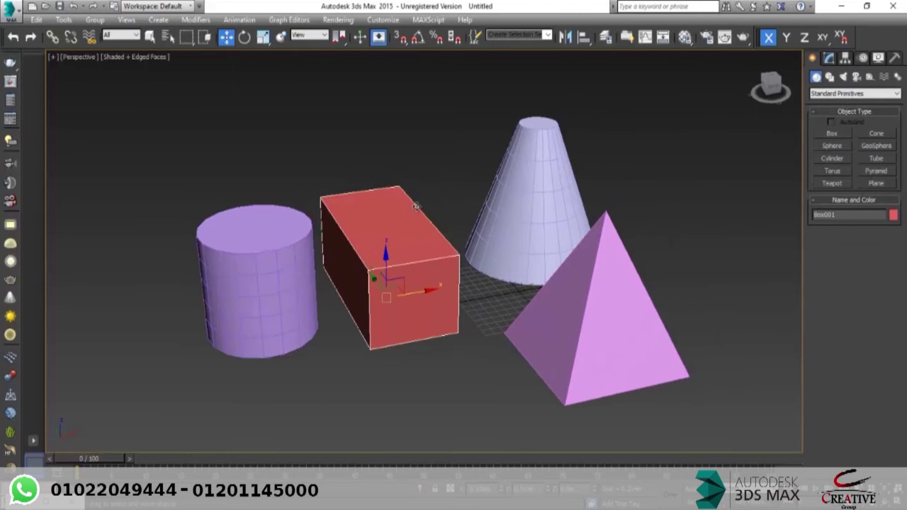
pyautogui.rightClick(380, 244)
pyautogui.click(408, 206)
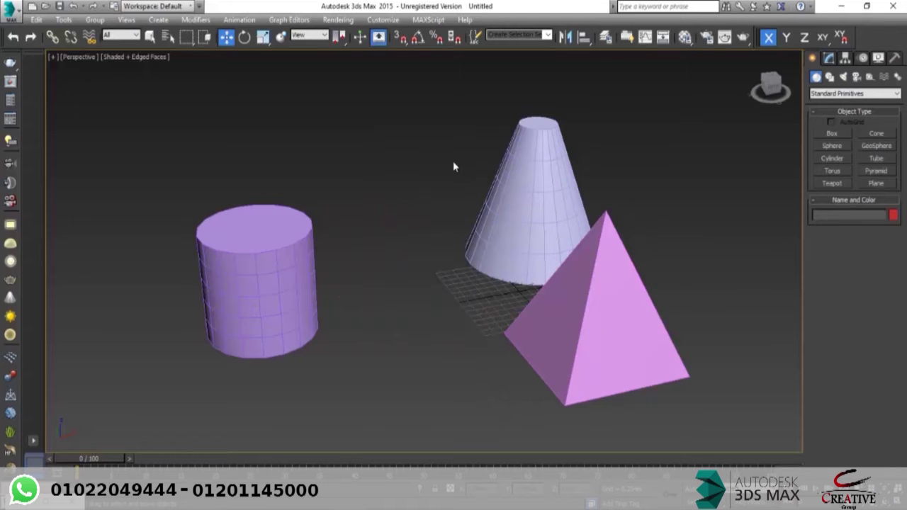
pyautogui.rightClick(398, 243)
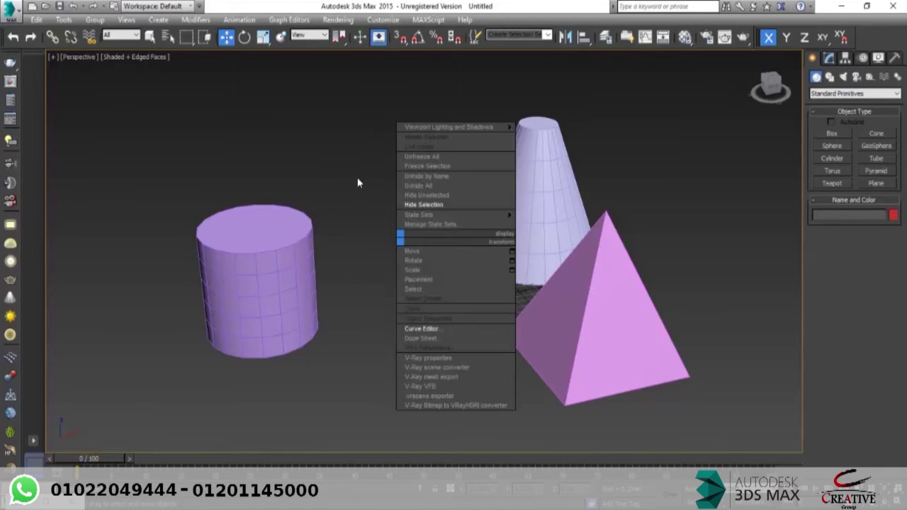
pyautogui.click(446, 186)
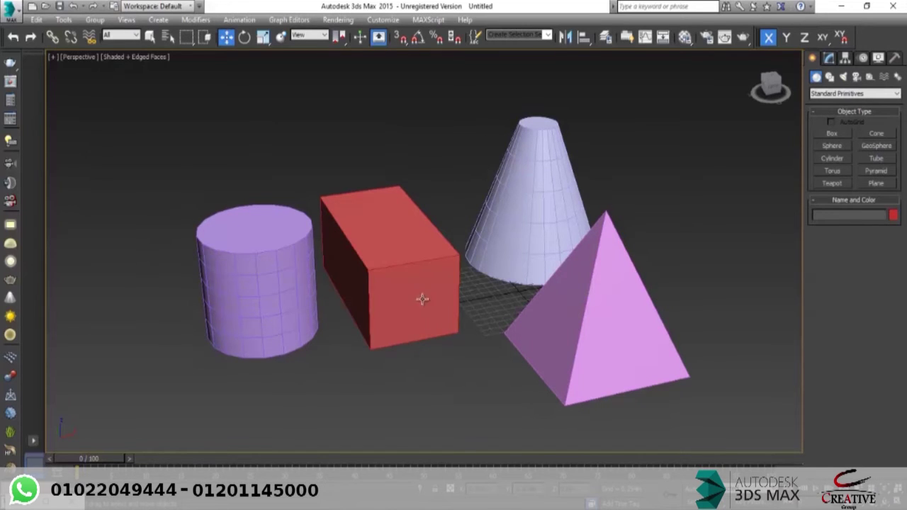
# Step: Hide every object except the box with Hide Unselected and restore them with Unhide All
pyautogui.click(411, 251)
pyautogui.rightClick(410, 253)
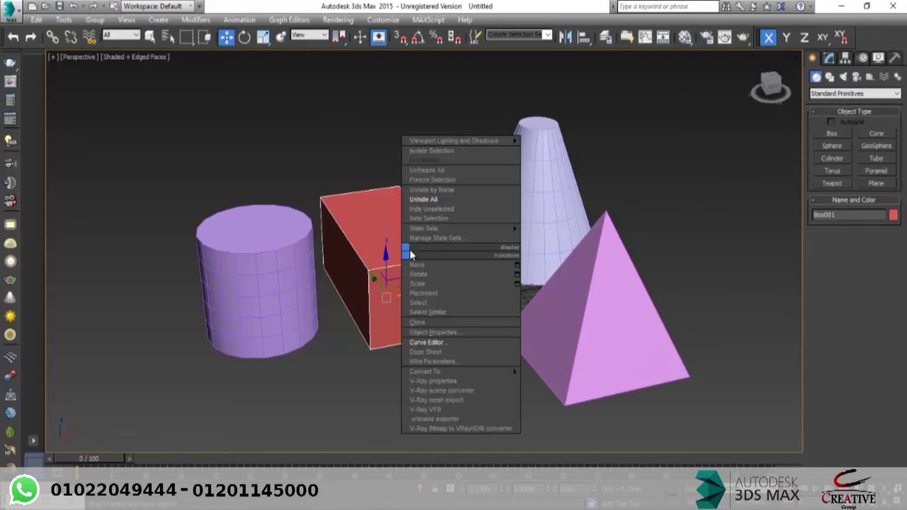
pyautogui.click(434, 209)
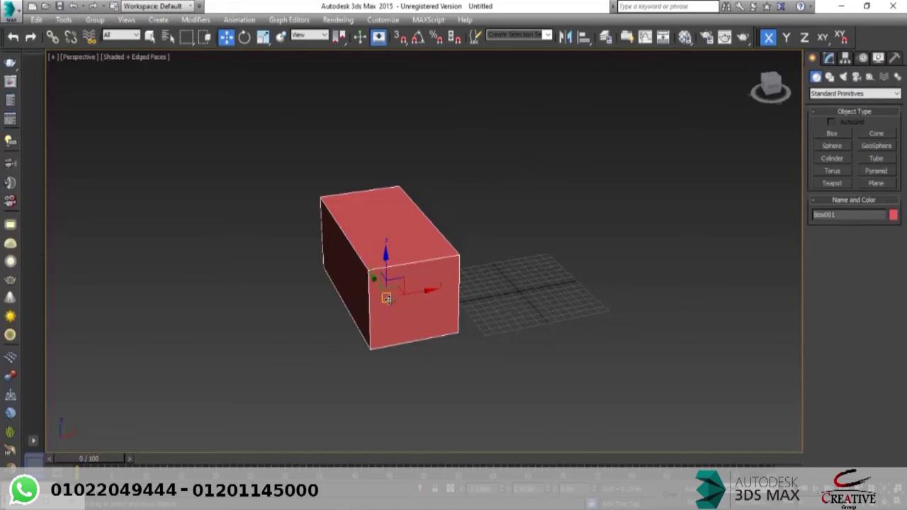
pyautogui.rightClick(412, 241)
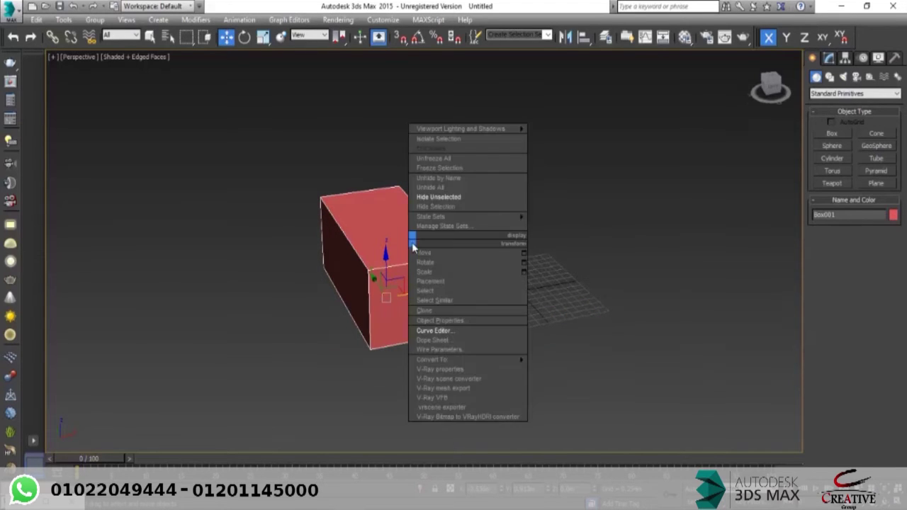
pyautogui.click(431, 188)
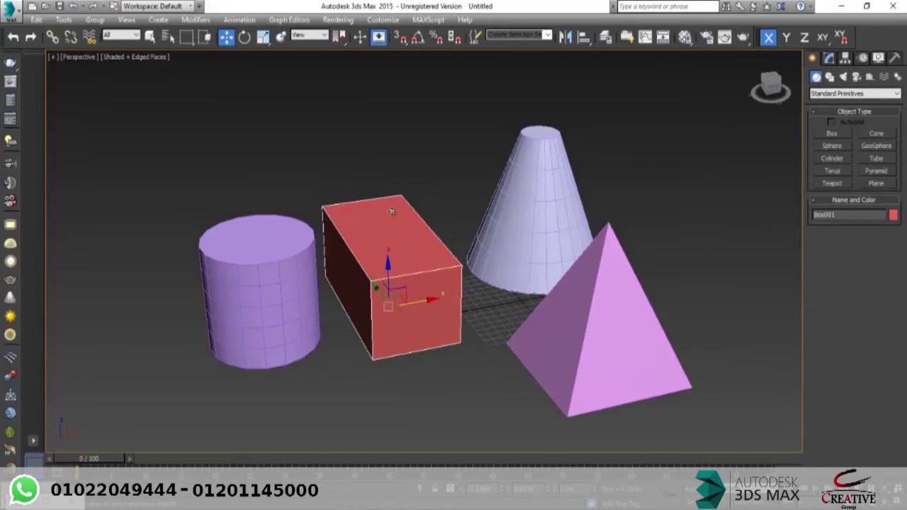
# Step: Hide the box alone and undo the hiding
pyautogui.rightClick(399, 224)
pyautogui.click(426, 199)
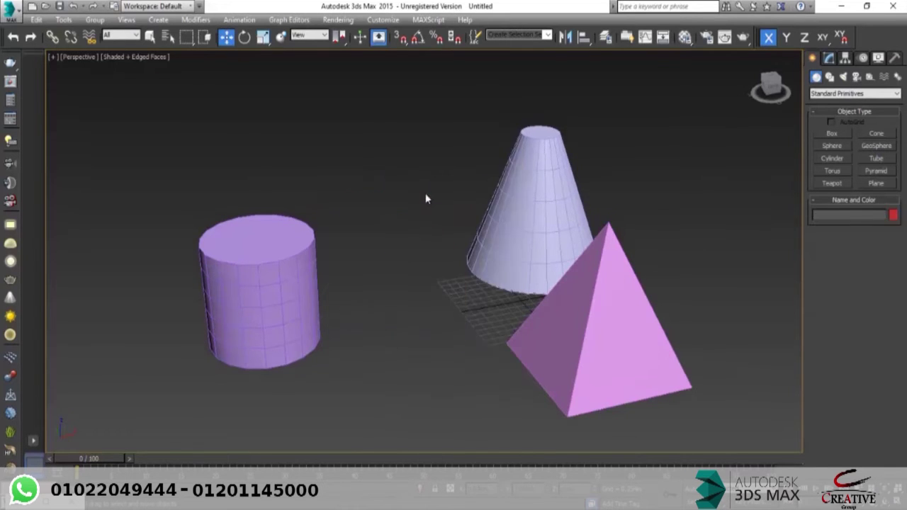
pyautogui.hotkey('ctrl', 'z')
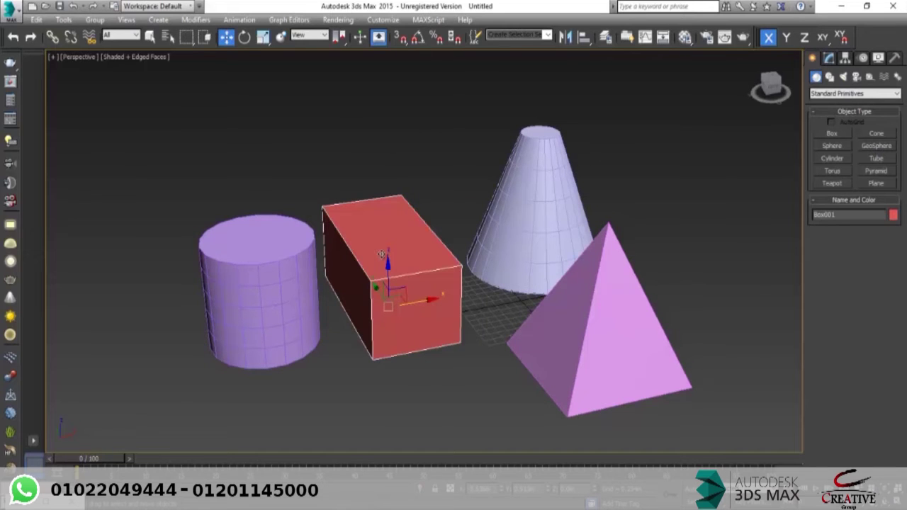
# Step: Add the cylinder to the box selection and hide both objects
pyautogui.keyDown('ctrl'); pyautogui.click(275, 254); pyautogui.keyUp('ctrl')
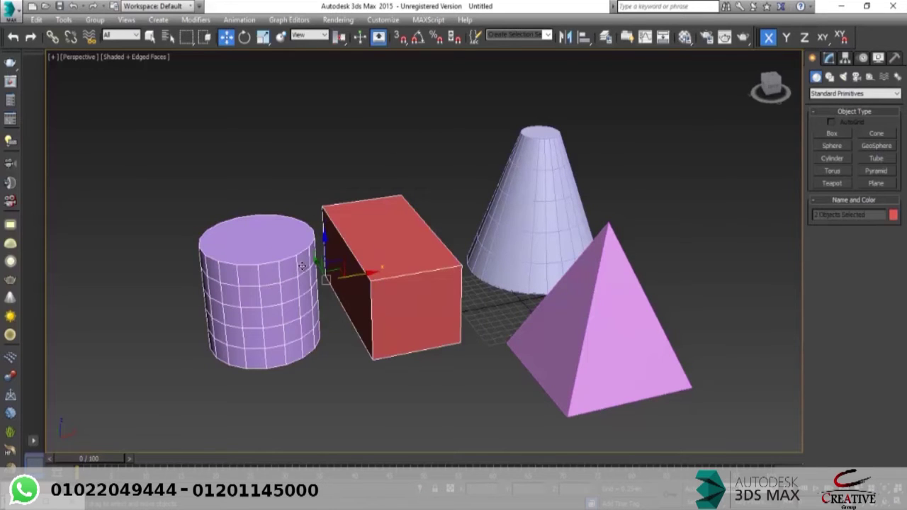
pyautogui.rightClick(391, 246)
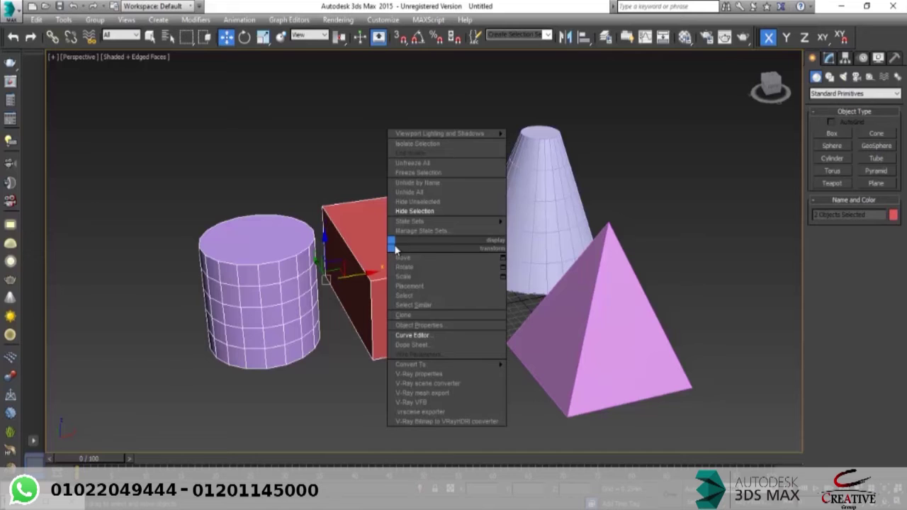
pyautogui.click(416, 211)
pyautogui.moveTo(374, 256); pyautogui.dragTo(347, 265, button='middle')
pyautogui.keyDown('alt'); pyautogui.moveTo(409, 300); pyautogui.dragTo(397, 328, button='middle'); pyautogui.keyUp('alt')
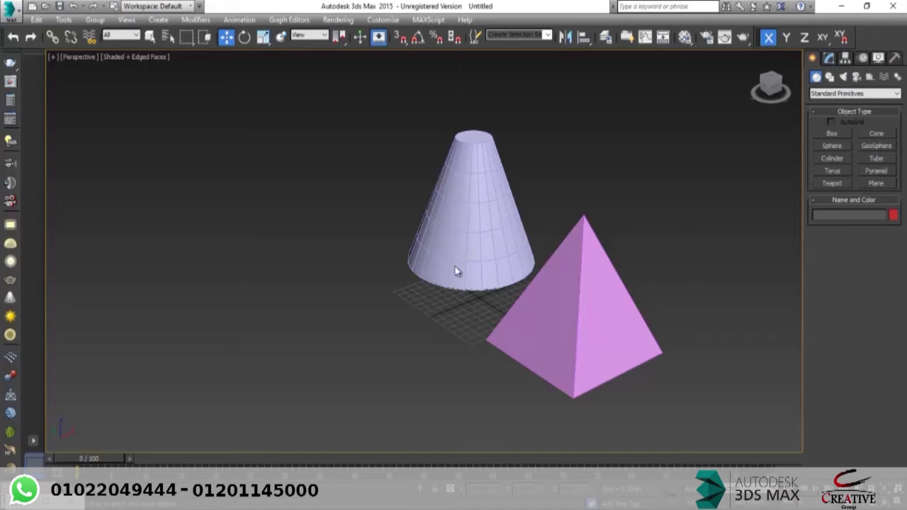
# Step: Unhide only Box001 using Unhide by Name
pyautogui.rightClick(455, 270)
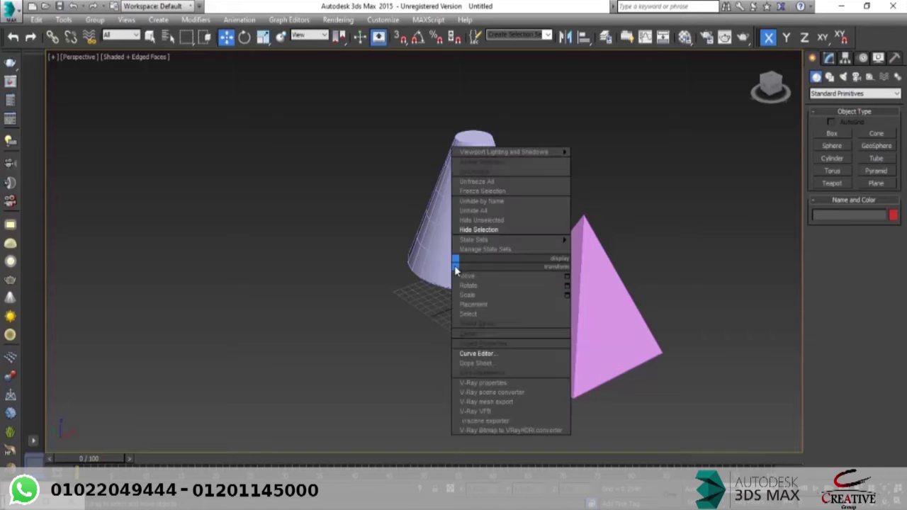
pyautogui.click(496, 203)
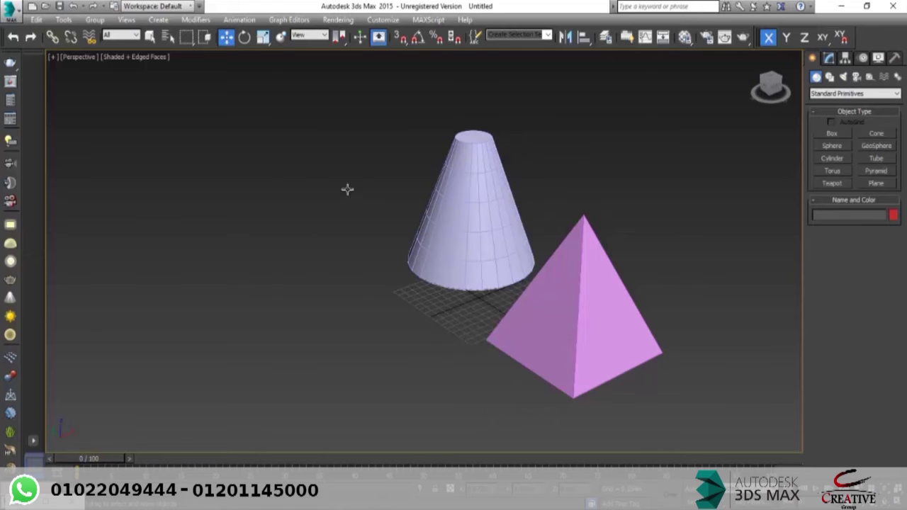
pyautogui.moveTo(142, 10); pyautogui.dragTo(506, 103)
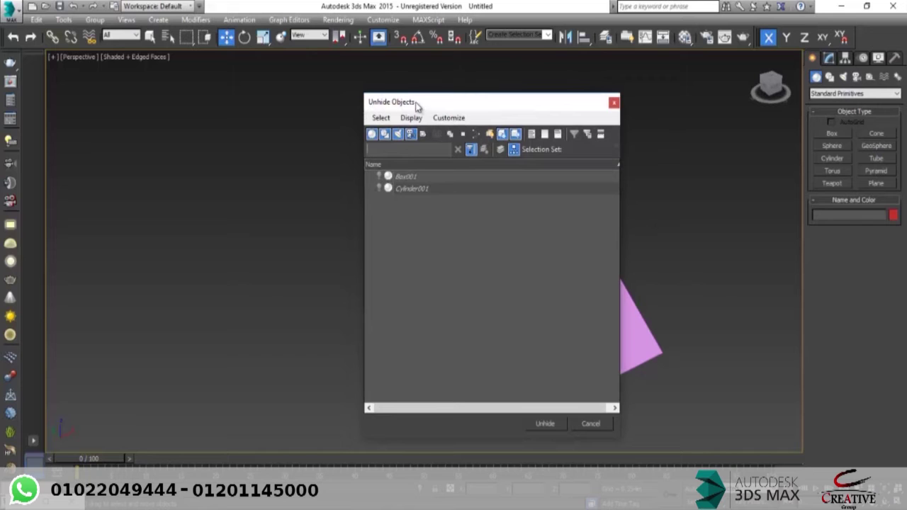
pyautogui.click(421, 176)
pyautogui.click(422, 189)
pyautogui.click(415, 177)
pyautogui.click(424, 189)
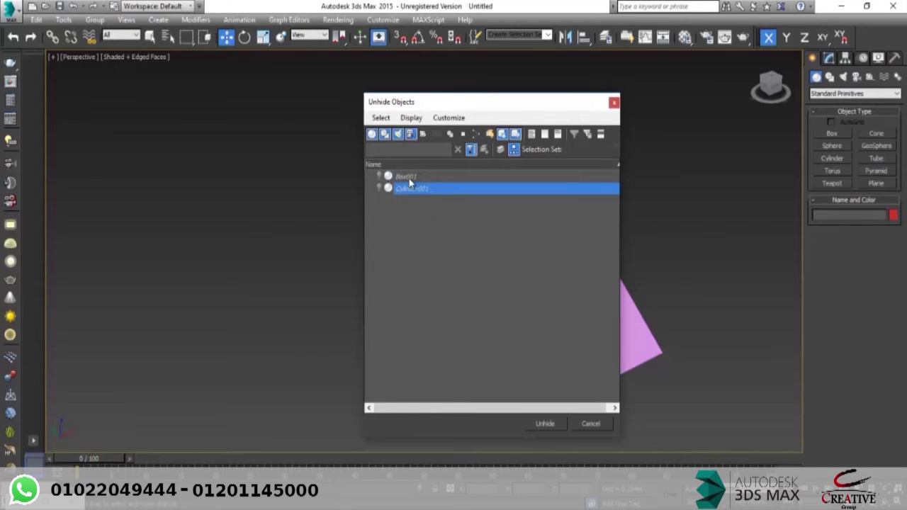
pyautogui.click(411, 177)
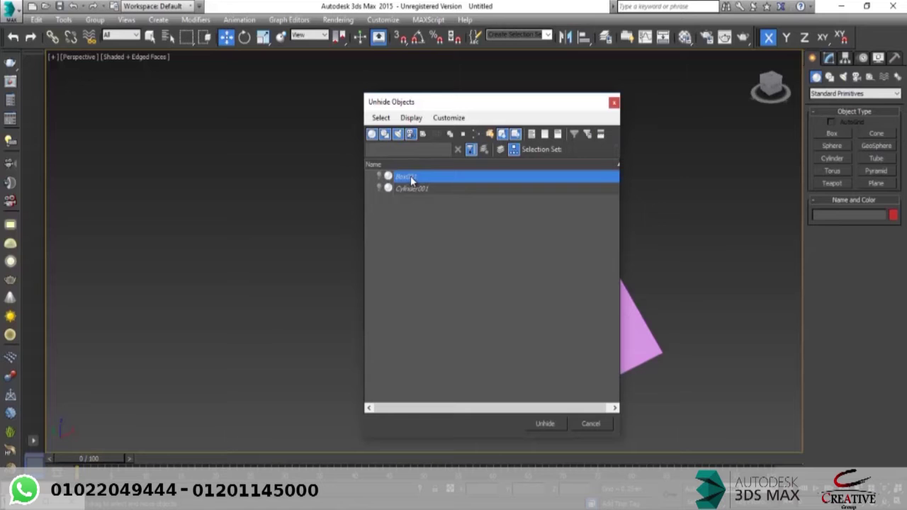
pyautogui.click(545, 423)
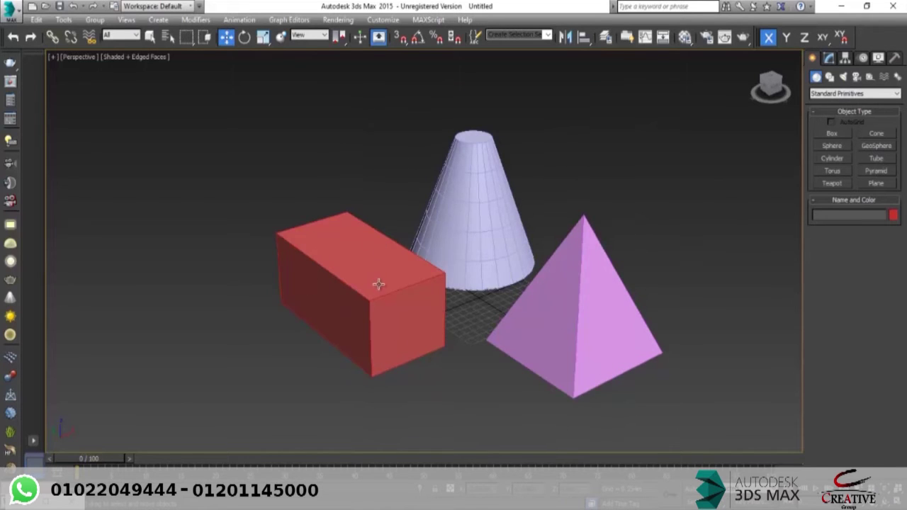
# Step: Restore the remaining hidden cylinder with Unhide All
pyautogui.keyDown('alt'); pyautogui.moveTo(377, 285); pyautogui.dragTo(415, 300, button='middle'); pyautogui.keyUp('alt')
pyautogui.rightClick(414, 292)
pyautogui.moveTo(430, 267)
pyautogui.click(438, 239)
pyautogui.keyDown('alt'); pyautogui.moveTo(433, 255); pyautogui.dragTo(424, 261, button='middle'); pyautogui.keyUp('alt')
pyautogui.scroll(-1, 492, 278)
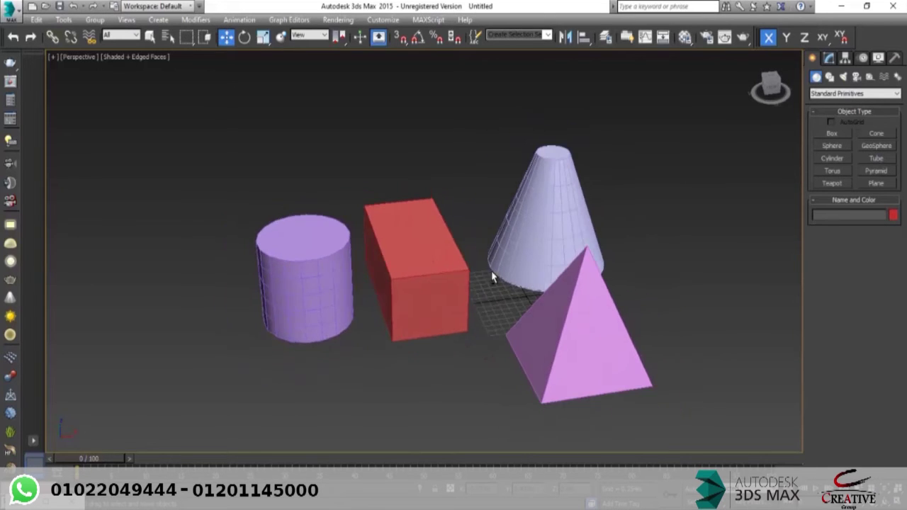
pyautogui.keyDown('alt'); pyautogui.moveTo(492, 277); pyautogui.dragTo(501, 273, button='middle'); pyautogui.keyUp('alt')
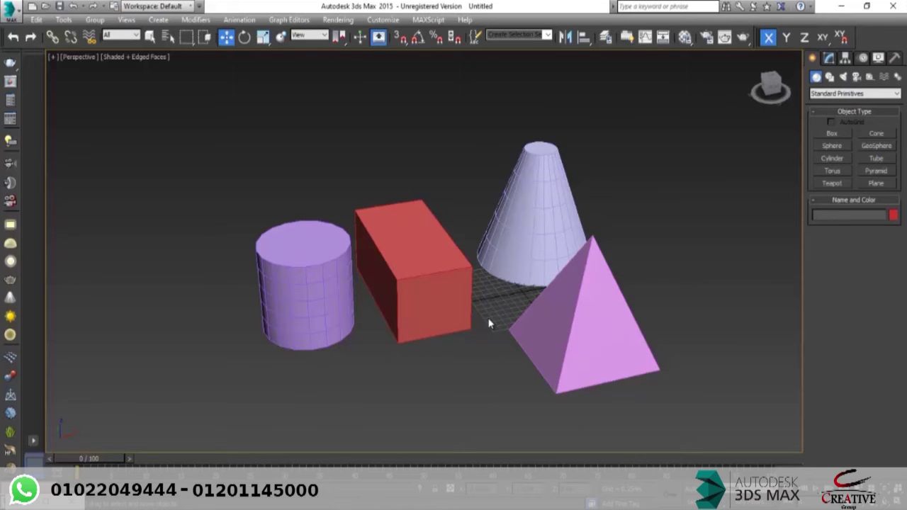
# Step: Freeze the box with Freeze Selection and try to select it in the viewport
pyautogui.rightClick(412, 296)
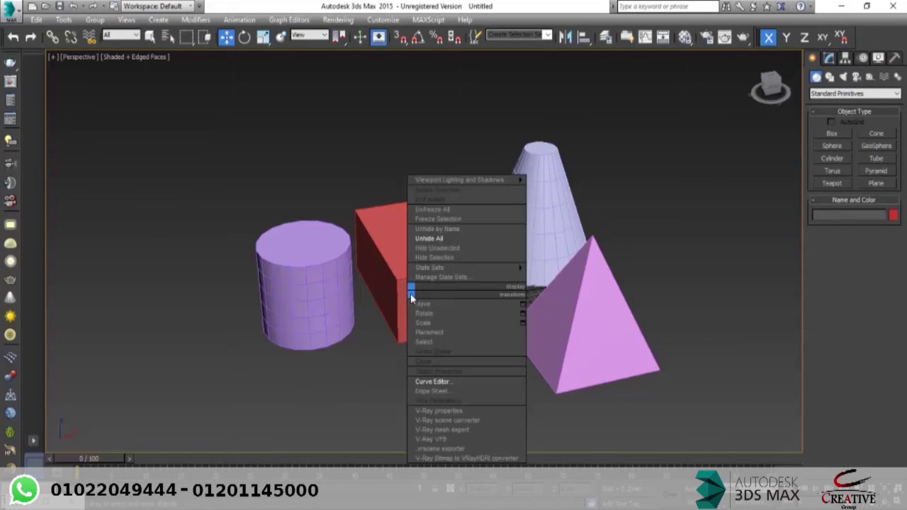
pyautogui.click(385, 287)
pyautogui.rightClick(402, 259)
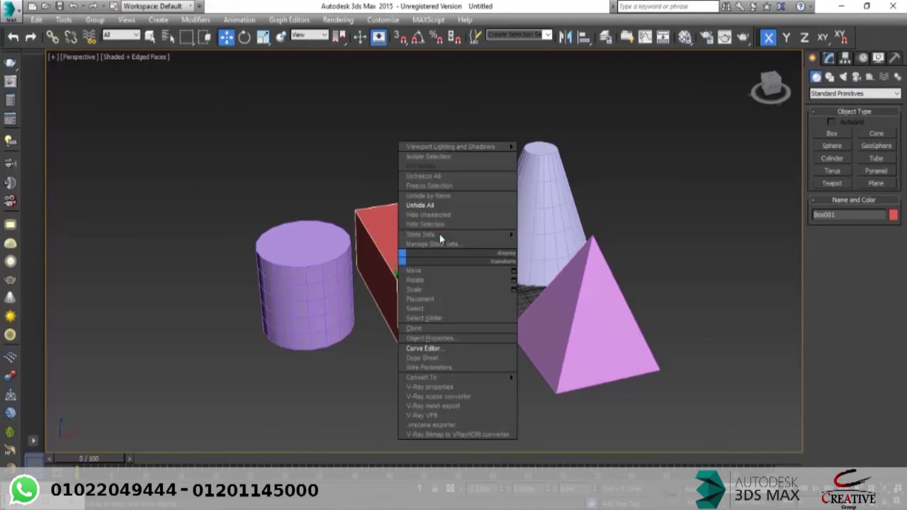
pyautogui.click(434, 187)
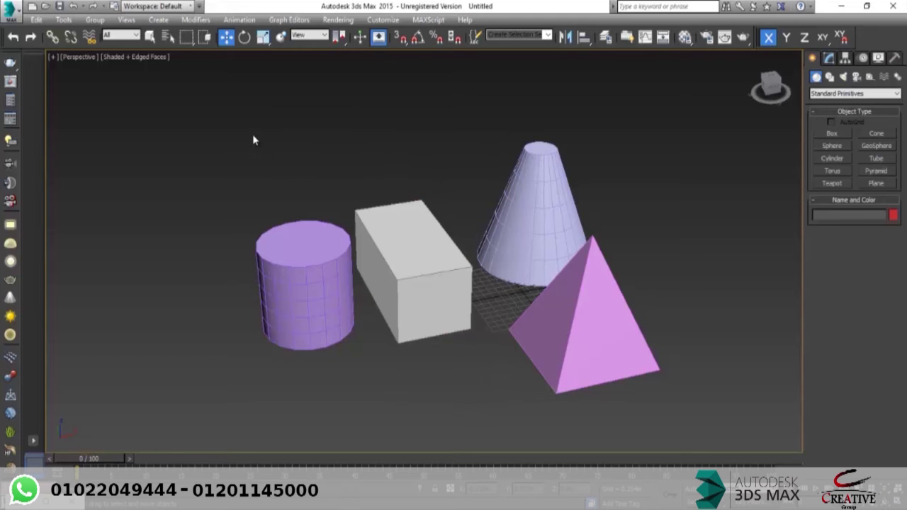
pyautogui.hotkey('ctrl', 'a')
pyautogui.moveTo(591, 394); pyautogui.dragTo(590, 394)
pyautogui.click(420, 272)
pyautogui.keyDown('alt'); pyautogui.moveTo(407, 281); pyautogui.dragTo(441, 260, button='middle'); pyautogui.keyUp('alt')
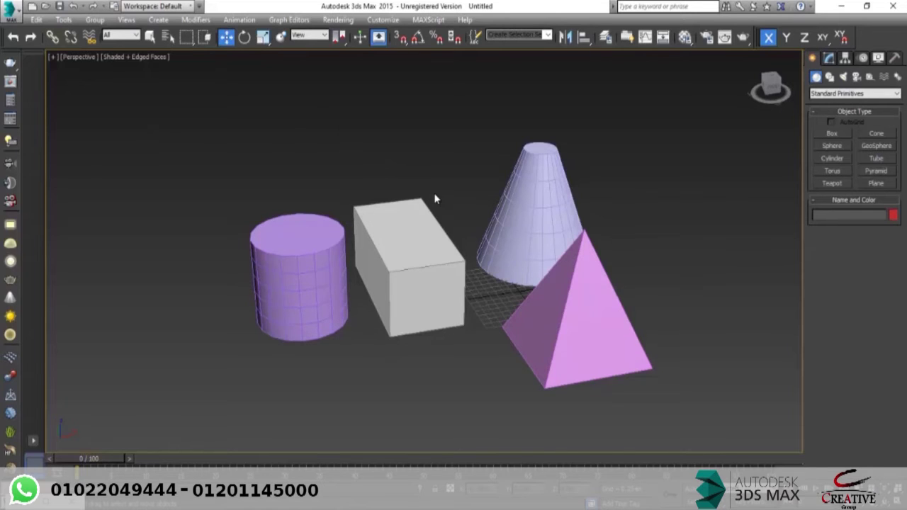
# Step: Release the frozen box with Unfreeze All
pyautogui.rightClick(422, 254)
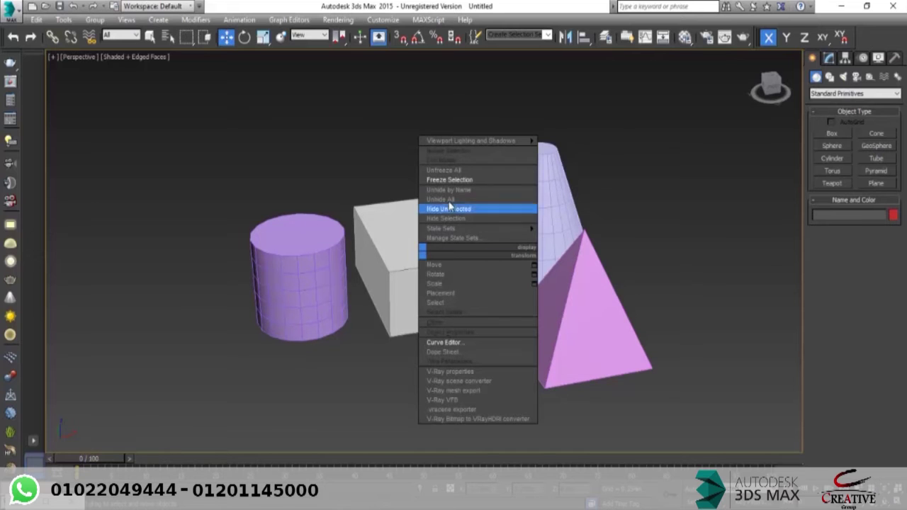
pyautogui.click(447, 171)
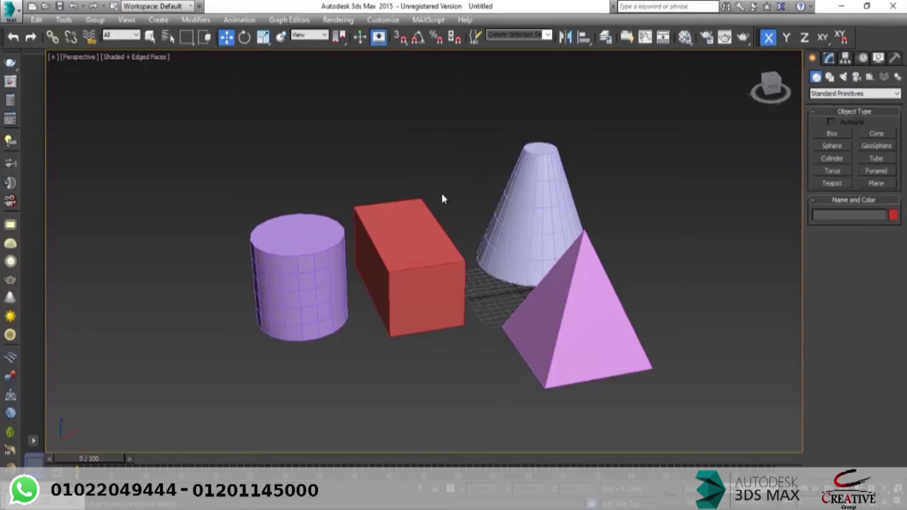
pyautogui.keyDown('alt'); pyautogui.moveTo(431, 262); pyautogui.dragTo(489, 248, button='middle'); pyautogui.keyUp('alt')
pyautogui.keyDown('alt'); pyautogui.moveTo(427, 277); pyautogui.dragTo(414, 267, button='middle'); pyautogui.keyUp('alt')
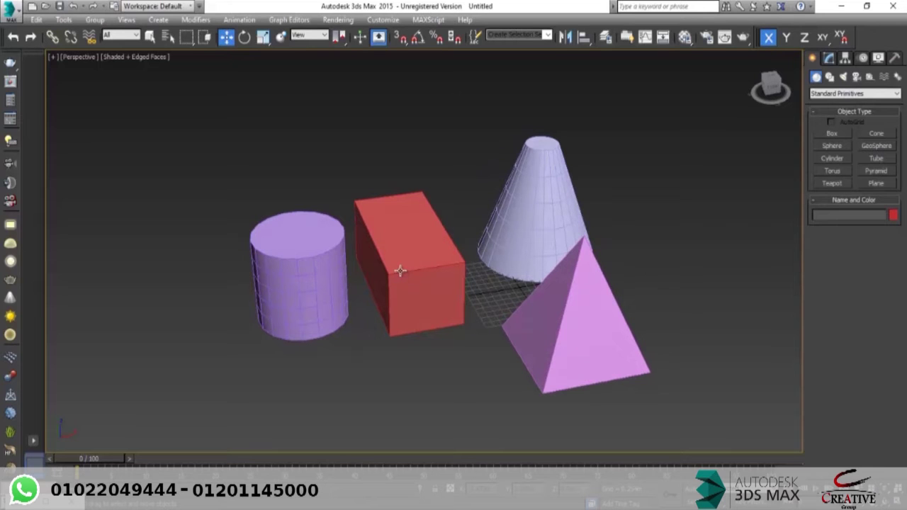
# Step: Isolate the box with Isolate Selection and inspect it from several sides
pyautogui.click(405, 243)
pyautogui.rightClick(406, 230)
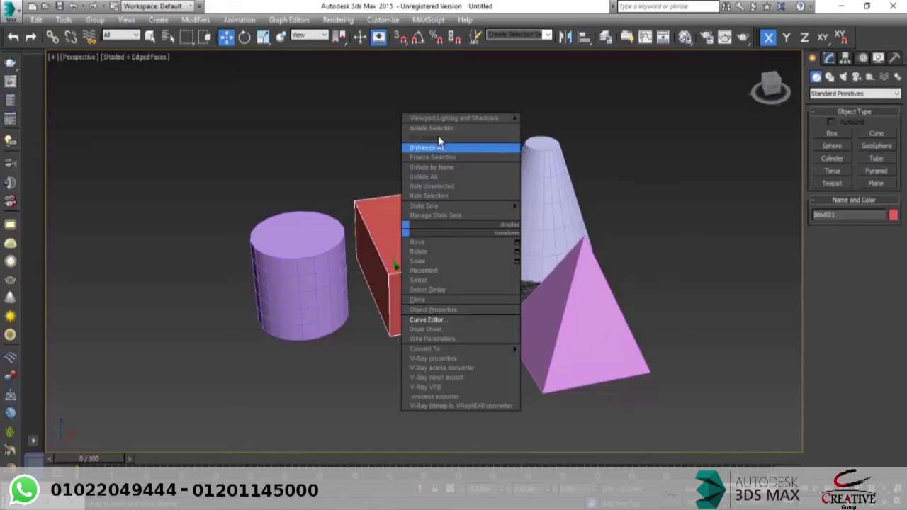
pyautogui.click(383, 228)
pyautogui.scroll(3, 408, 231)
pyautogui.keyDown('alt'); pyautogui.moveTo(408, 231); pyautogui.dragTo(420, 247, button='middle'); pyautogui.keyUp('alt')
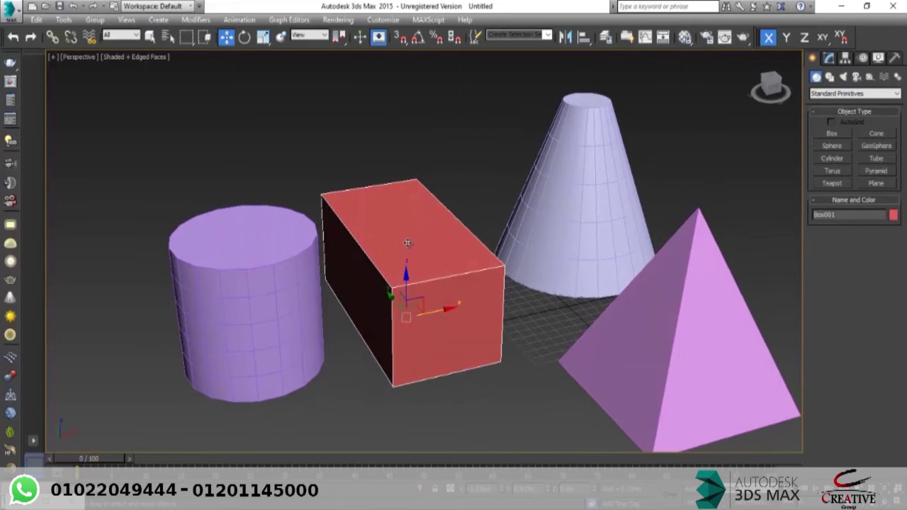
pyautogui.rightClick(405, 242)
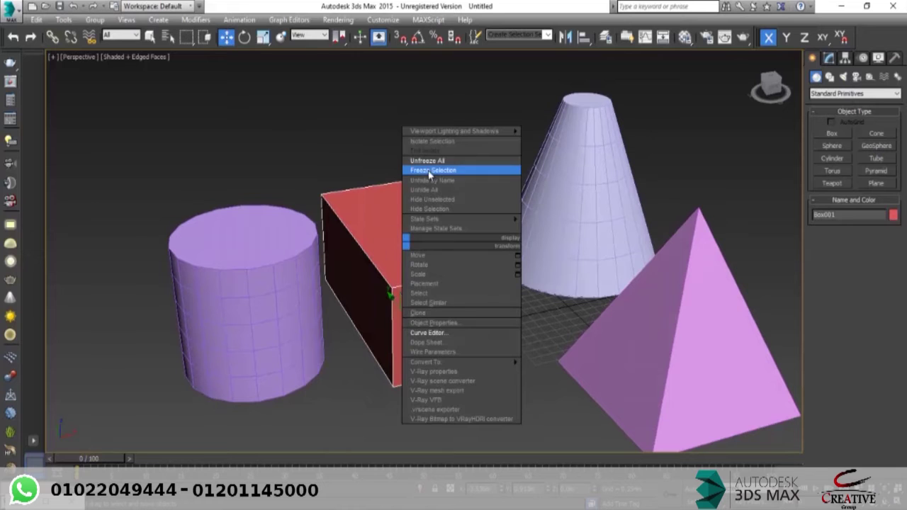
pyautogui.click(428, 142)
pyautogui.scroll(-6, 468, 206)
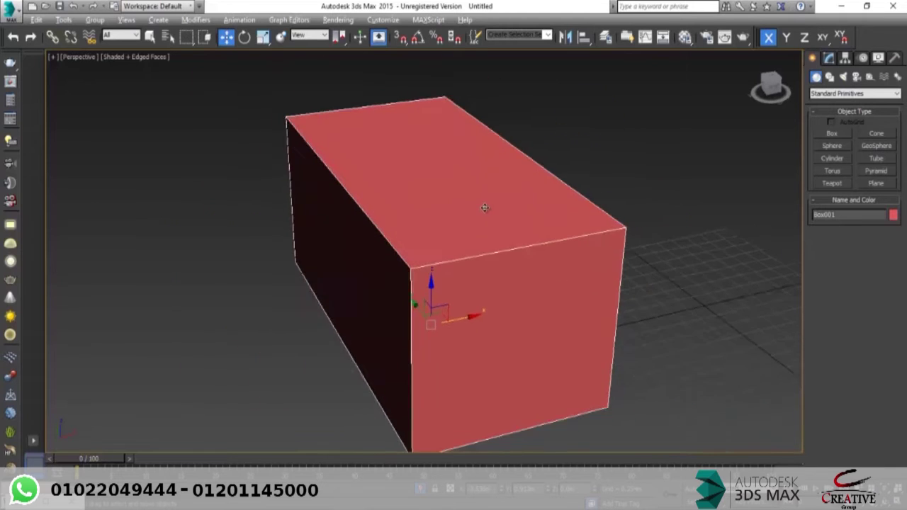
pyautogui.keyDown('alt'); pyautogui.moveTo(415, 224); pyautogui.dragTo(504, 268, button='middle'); pyautogui.keyUp('alt')
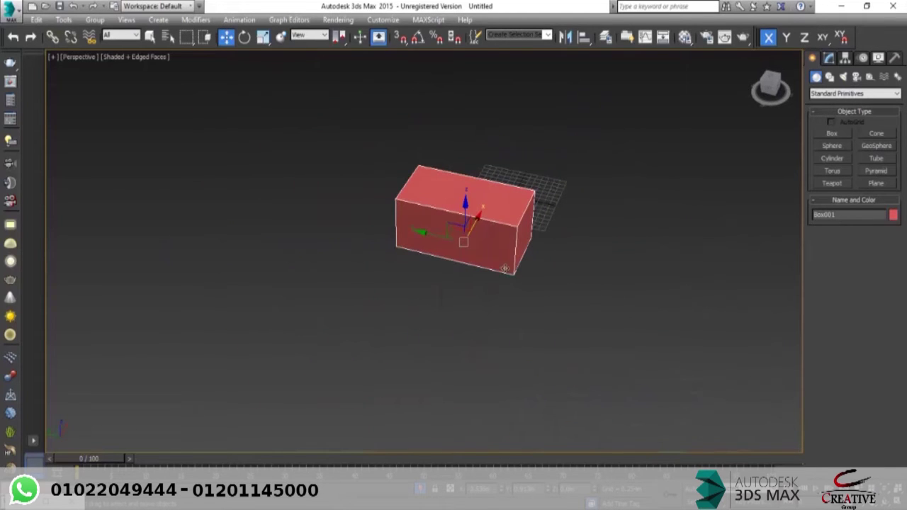
pyautogui.keyDown('alt'); pyautogui.moveTo(489, 197); pyautogui.dragTo(378, 232, button='middle'); pyautogui.keyUp('alt')
pyautogui.scroll(2, 526, 210)
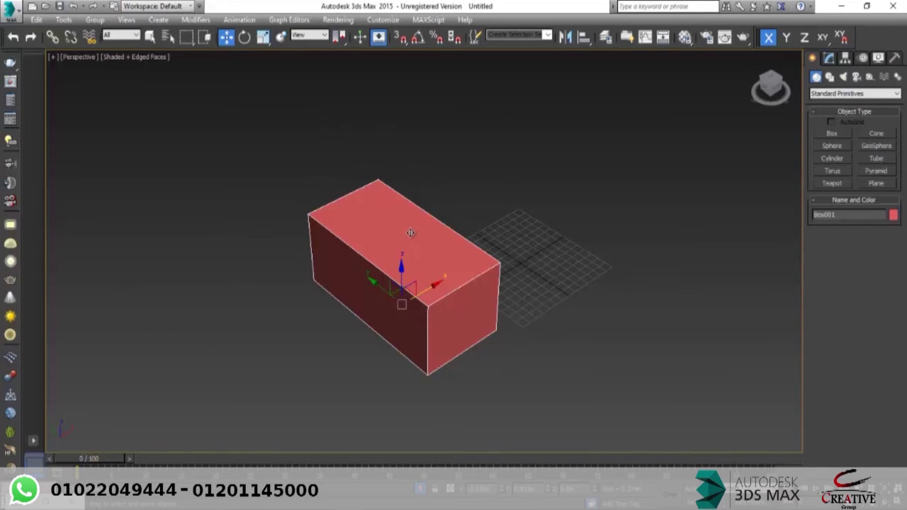
# Step: Bring the other primitives back into view around the isolated box with End Isolate
pyautogui.moveTo(411, 231); pyautogui.dragTo(409, 211, button='middle')
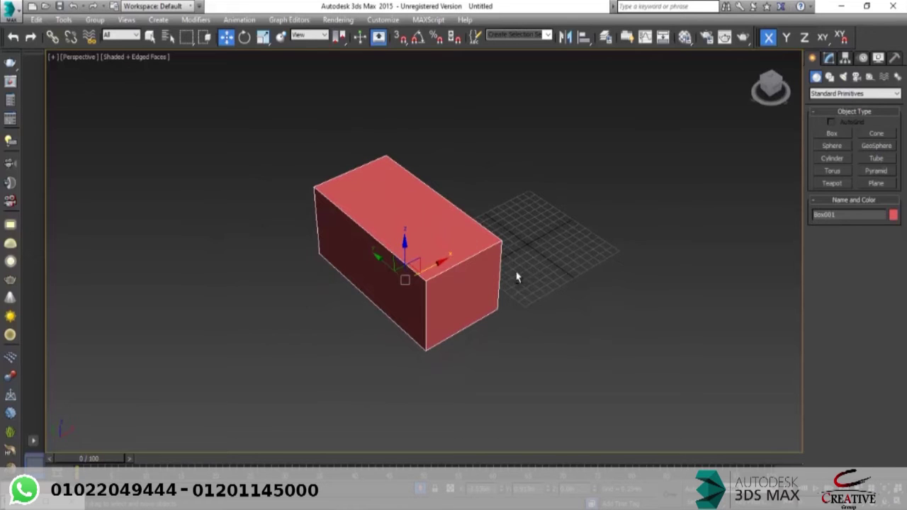
pyautogui.keyDown('alt'); pyautogui.moveTo(517, 276); pyautogui.dragTo(497, 252, button='middle'); pyautogui.keyUp('alt')
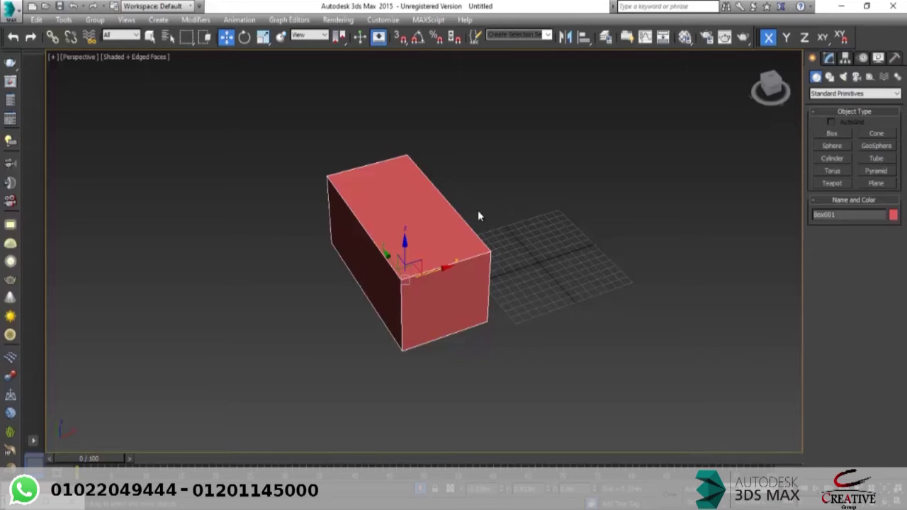
pyautogui.rightClick(456, 209)
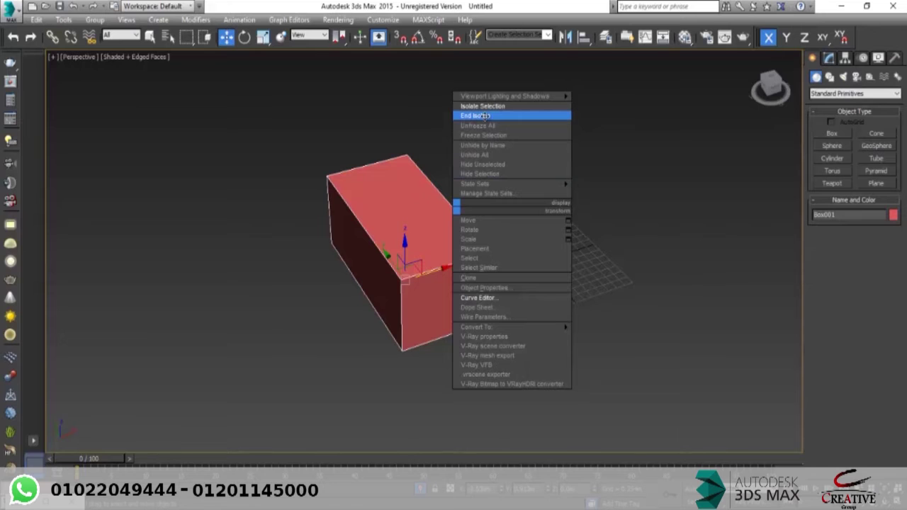
pyautogui.click(482, 117)
pyautogui.scroll(-4, 423, 188)
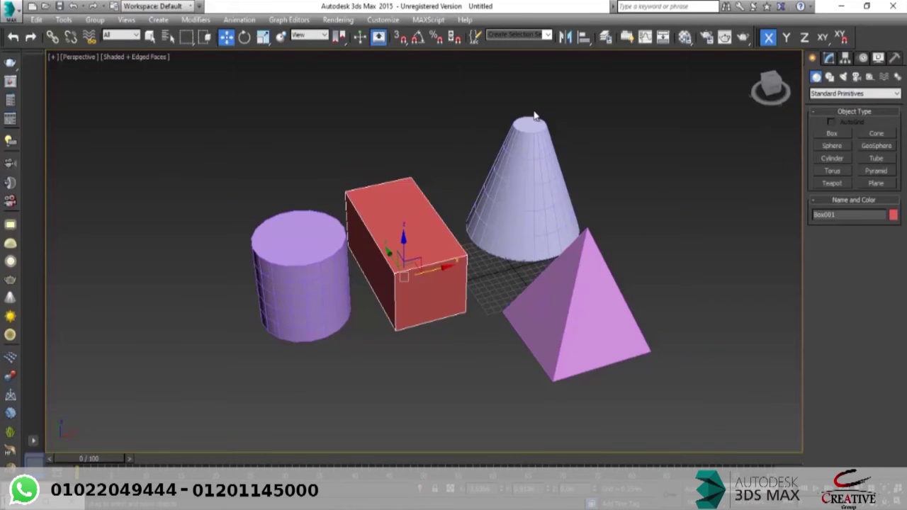
pyautogui.keyDown('alt'); pyautogui.moveTo(366, 246); pyautogui.dragTo(383, 243, button='middle'); pyautogui.keyUp('alt')
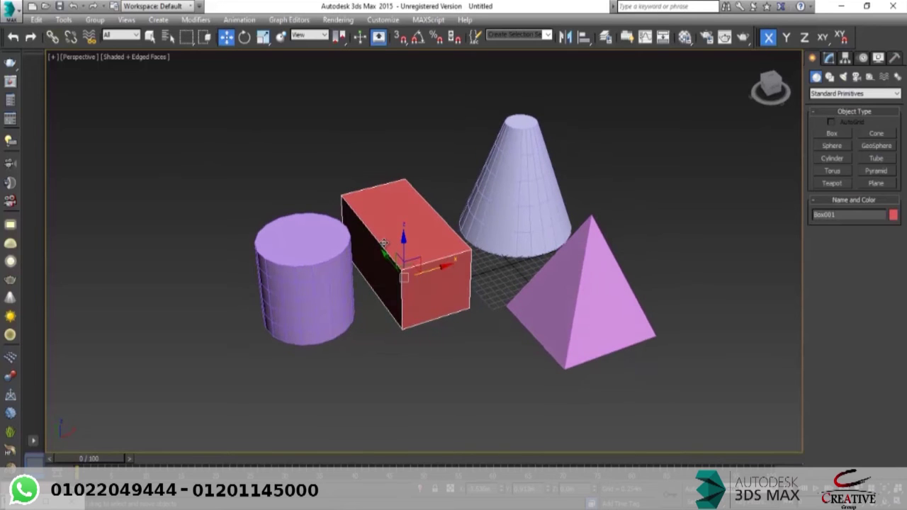
# Step: Isolate the box again, inspect it from another side, and leave isolation to show all four primitives
pyautogui.hotkey('alt', 'q')
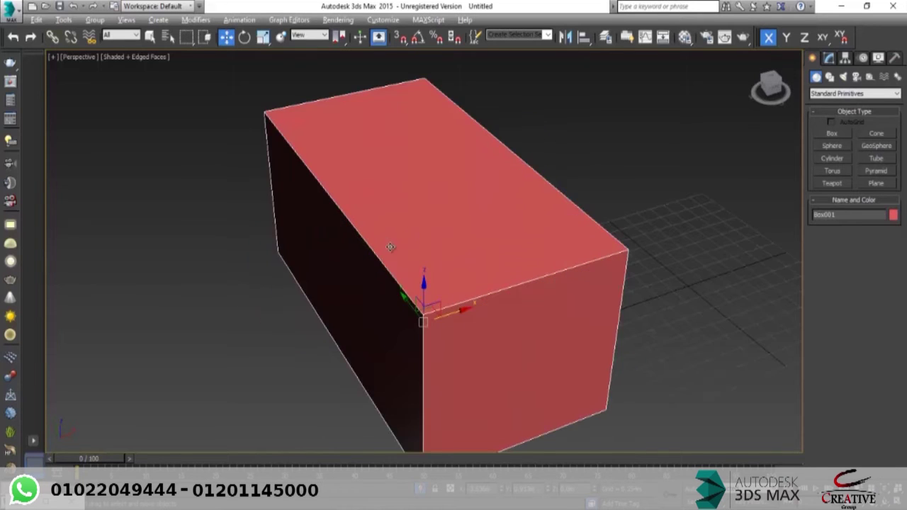
pyautogui.scroll(-3, 418, 241)
pyautogui.keyDown('alt'); pyautogui.moveTo(422, 249); pyautogui.dragTo(471, 294, button='middle'); pyautogui.keyUp('alt')
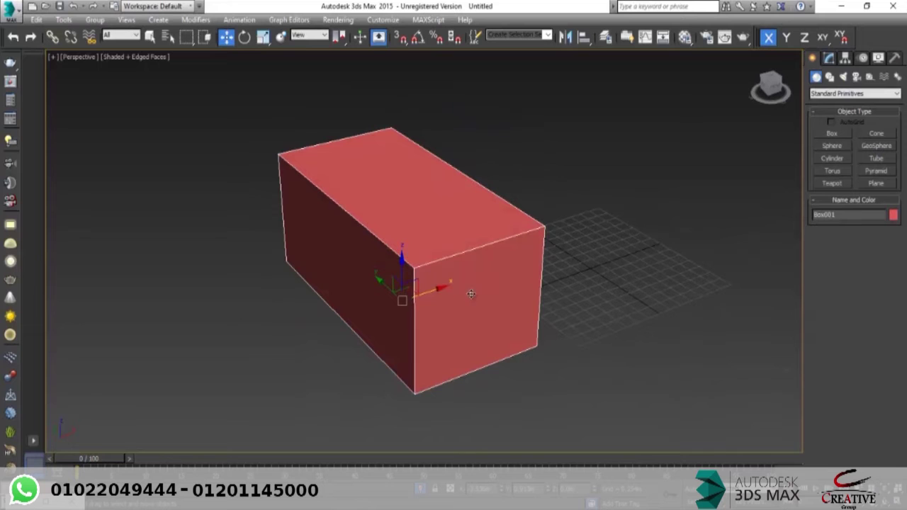
pyautogui.moveTo(395, 219); pyautogui.dragTo(359, 199, button='middle')
pyautogui.scroll(-2, 358, 197)
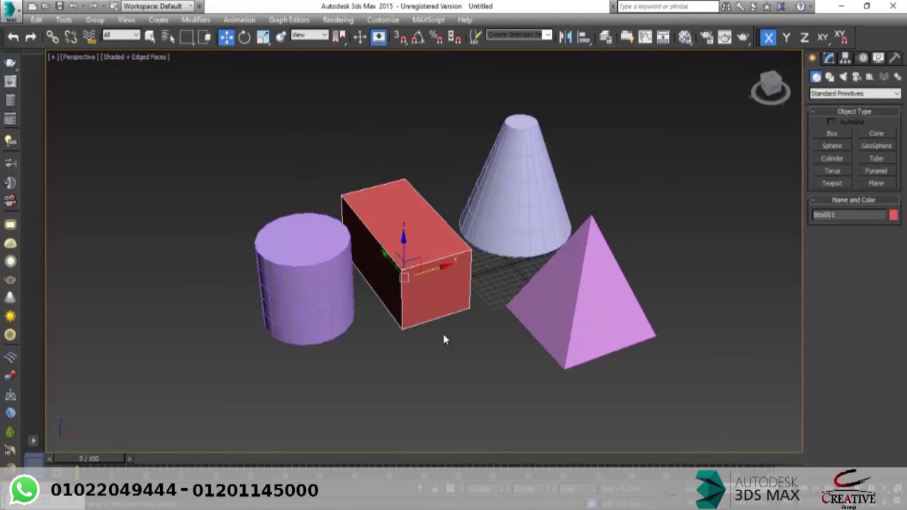
pyautogui.keyDown('alt'); pyautogui.moveTo(445, 340); pyautogui.dragTo(168, 181, button='middle'); pyautogui.keyUp('alt')
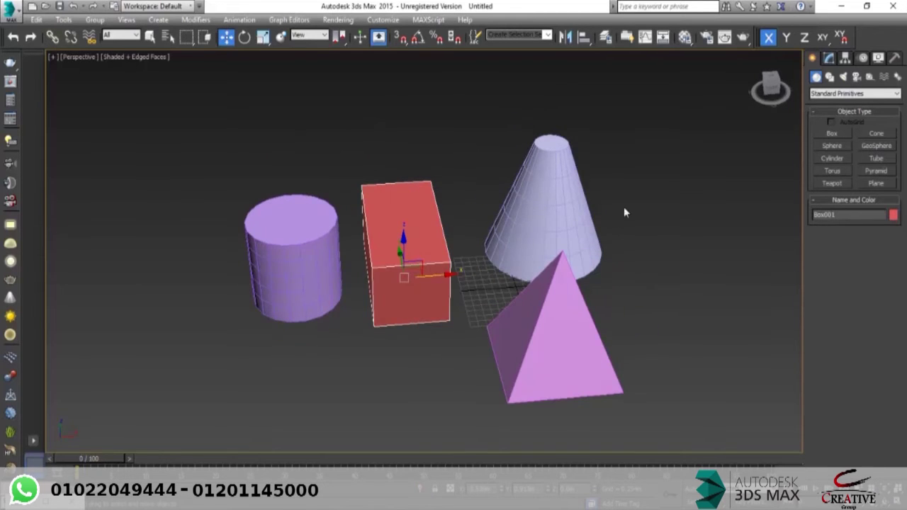
pyautogui.keyDown('alt'); pyautogui.moveTo(370, 312); pyautogui.dragTo(417, 287, button='middle'); pyautogui.keyUp('alt')
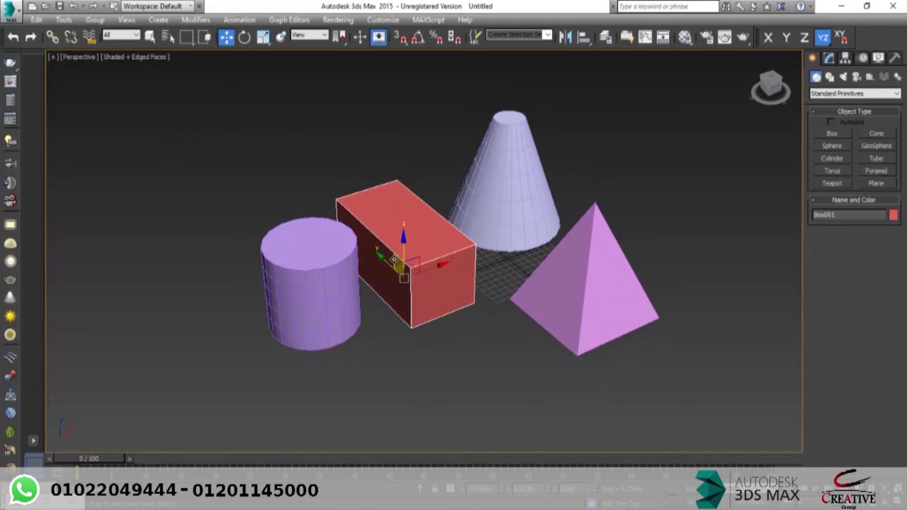
# Step: Isolate the box once more and end the isolation with the Isolate Selection toggle
pyautogui.press('z')
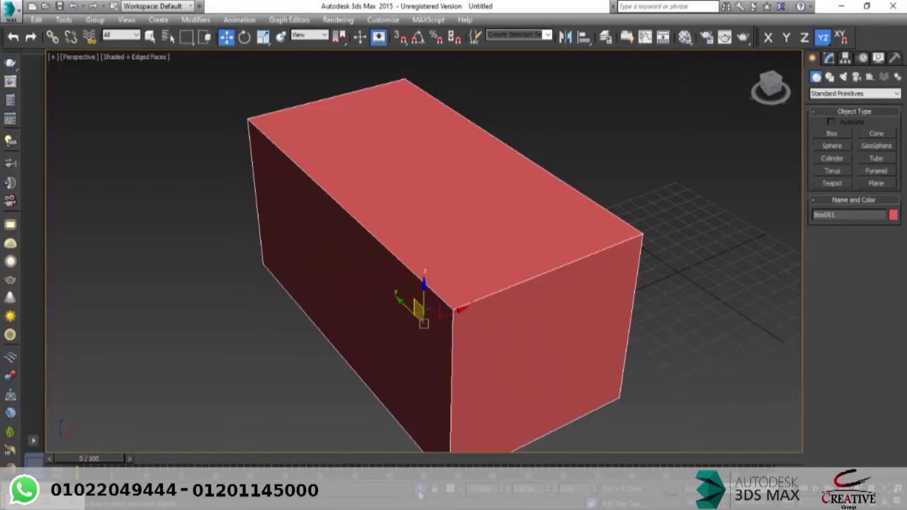
pyautogui.click(419, 491)
pyautogui.keyDown('alt'); pyautogui.moveTo(448, 305); pyautogui.dragTo(437, 291, button='middle'); pyautogui.keyUp('alt')
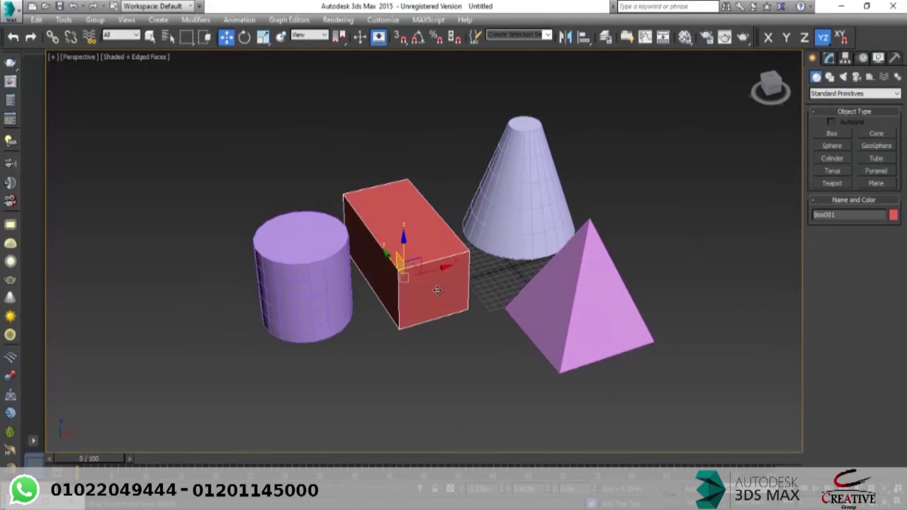
pyautogui.keyDown('alt'); pyautogui.moveTo(380, 274); pyautogui.dragTo(378, 266, button='middle'); pyautogui.keyUp('alt')
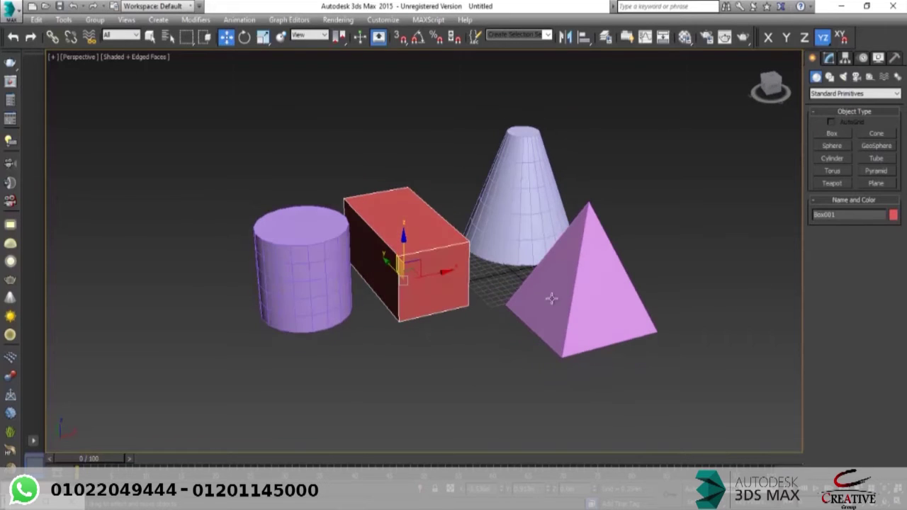
pyautogui.rightClick(422, 253)
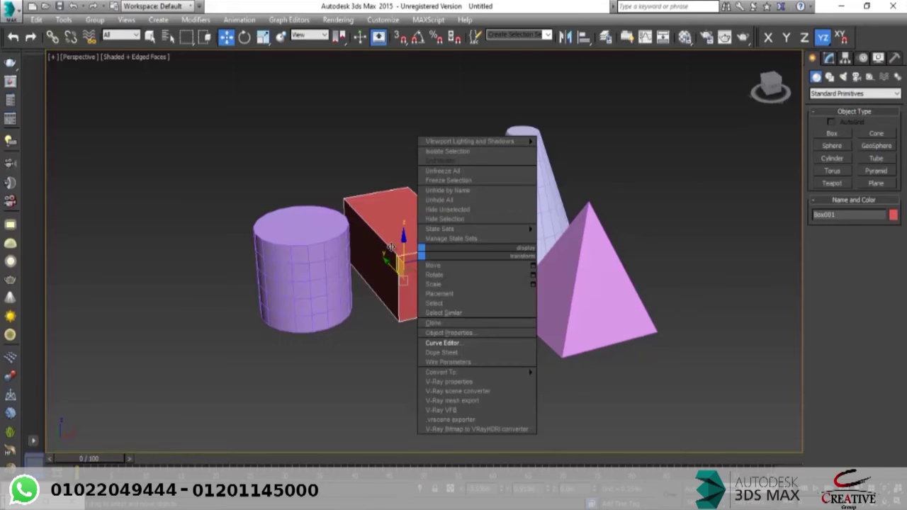
pyautogui.click(391, 246)
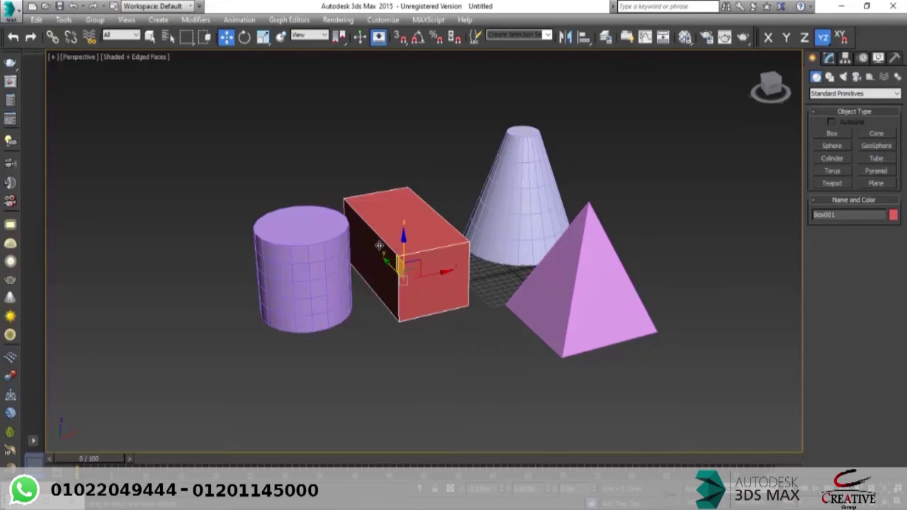
# Step: Select the cylinder and examine its edge segments up close, comparing them with the box, cone and pyramid
pyautogui.keyDown('alt'); pyautogui.moveTo(385, 257); pyautogui.dragTo(364, 258, button='middle'); pyautogui.keyUp('alt')
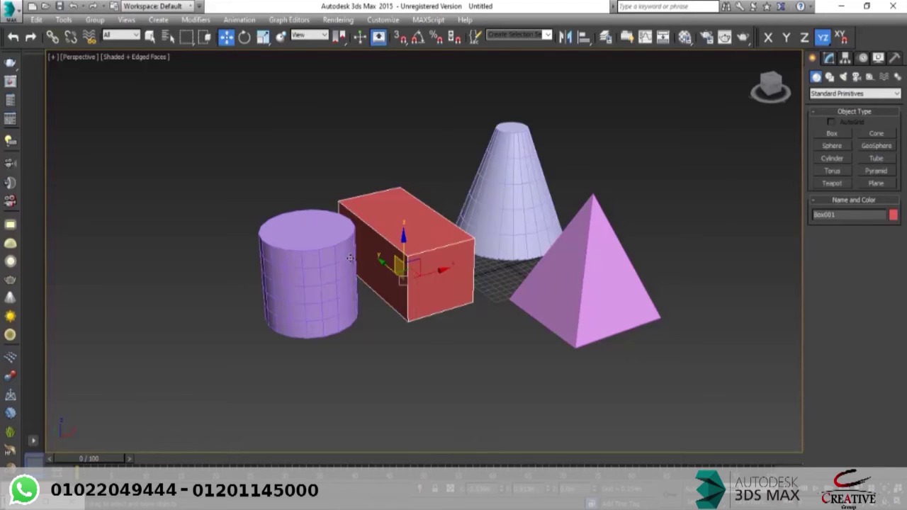
pyautogui.scroll(4, 341, 258)
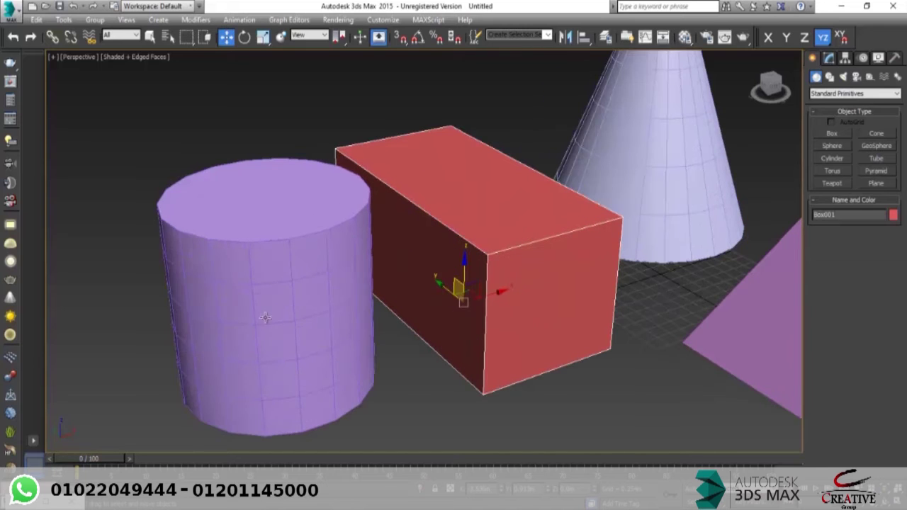
pyautogui.moveTo(267, 292); pyautogui.dragTo(290, 278, button='middle')
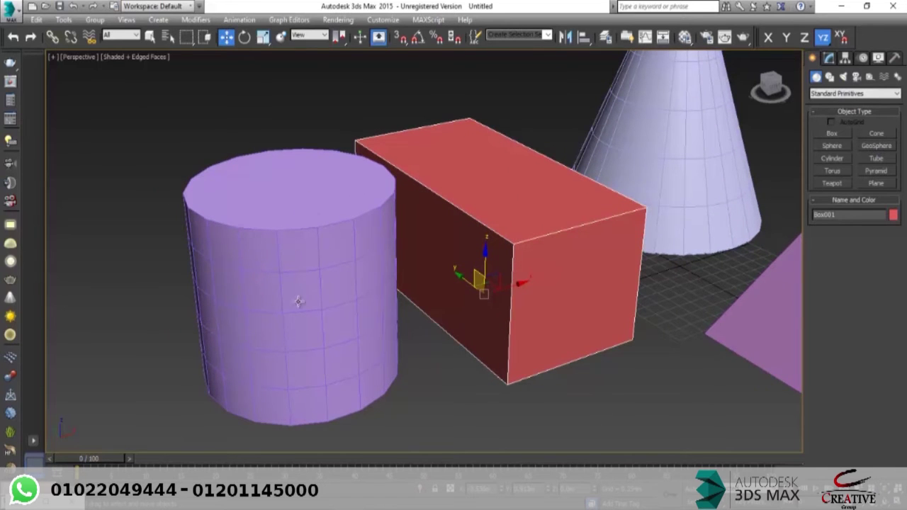
pyautogui.scroll(-2, 431, 289)
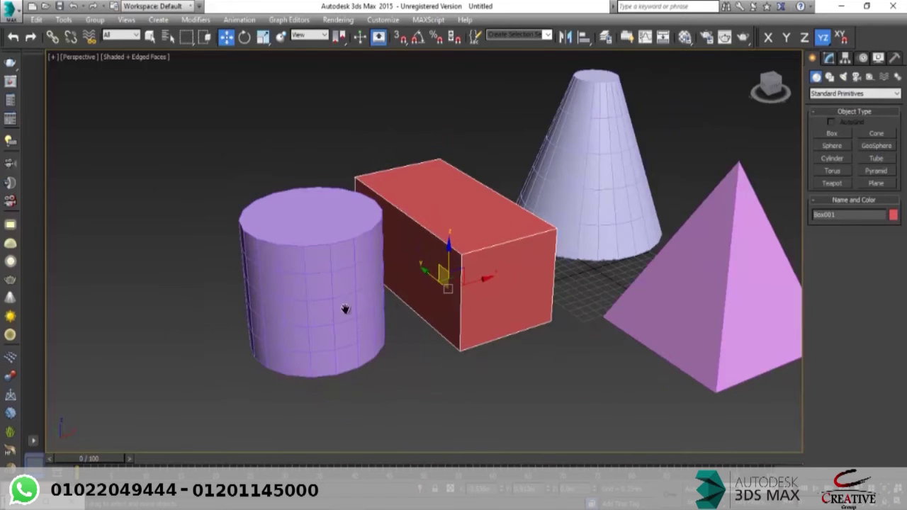
pyautogui.scroll(5, 365, 245)
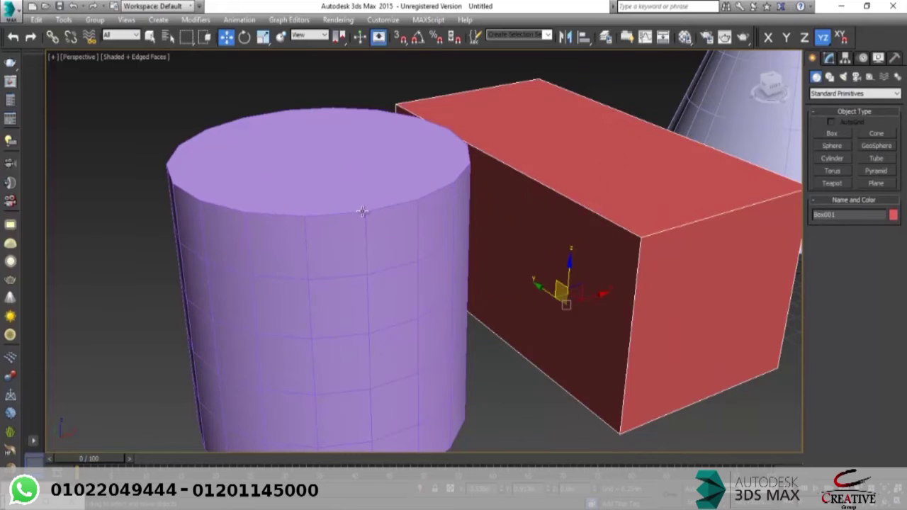
pyautogui.click(354, 253)
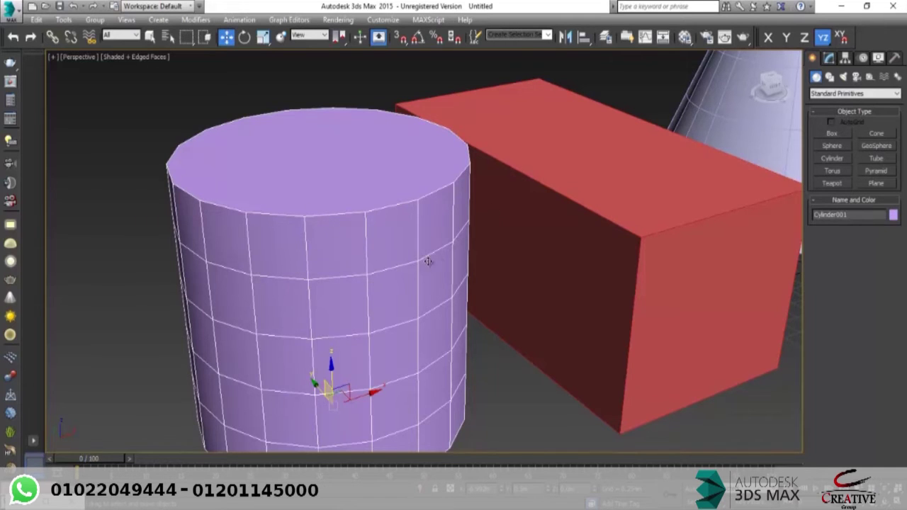
pyautogui.scroll(-4, 430, 263)
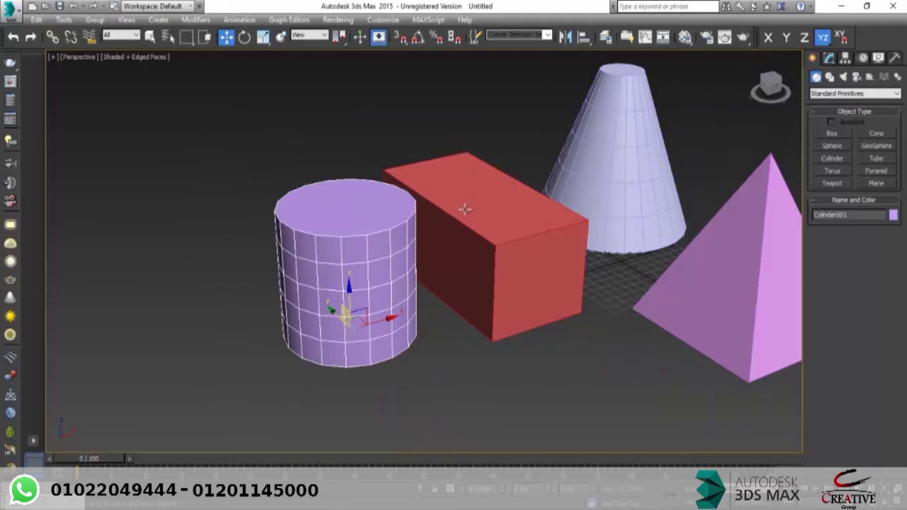
pyautogui.moveTo(650, 231); pyautogui.dragTo(542, 283, button='middle')
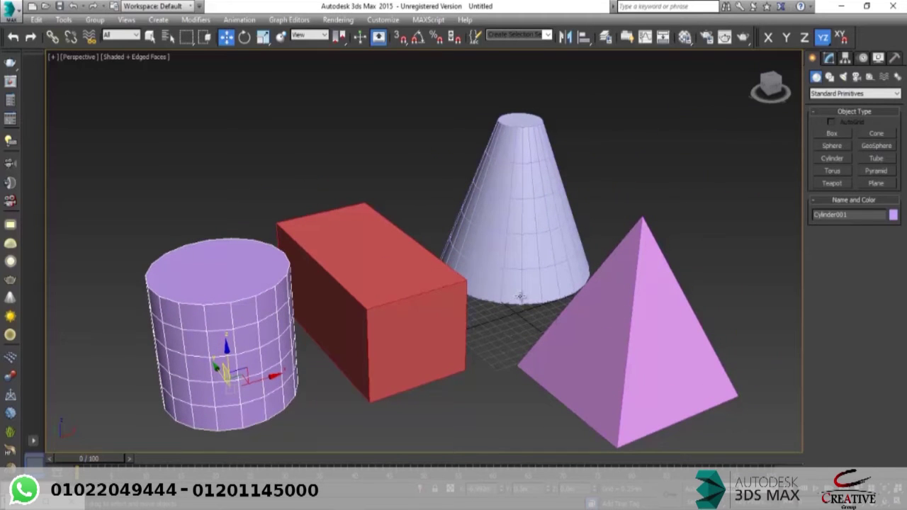
pyautogui.moveTo(431, 319); pyautogui.dragTo(367, 302, button='middle')
pyautogui.scroll(-3, 418, 310)
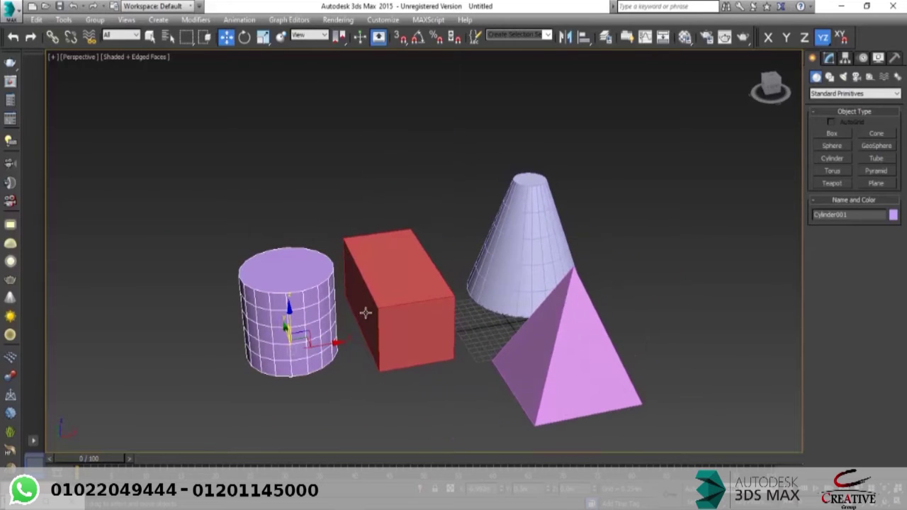
pyautogui.moveTo(361, 315); pyautogui.dragTo(368, 304, button='middle')
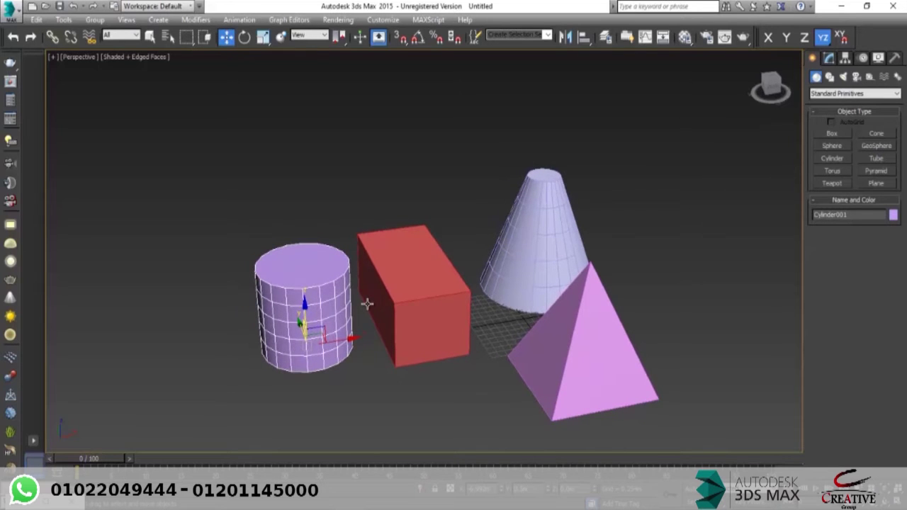
# Step: Display the polygon, vertex and FPS statistics in the Perspective viewport
pyautogui.press('7')
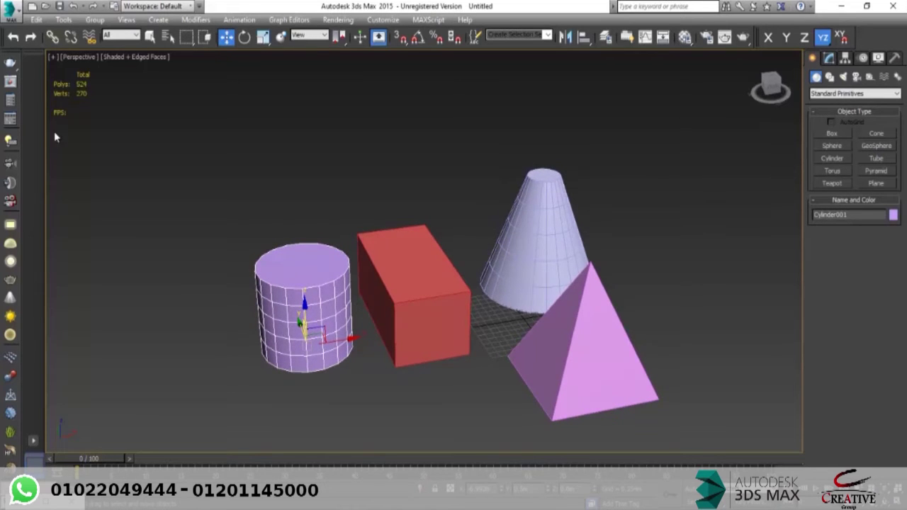
pyautogui.keyDown('alt'); pyautogui.moveTo(74, 174); pyautogui.dragTo(101, 178, button='middle'); pyautogui.keyUp('alt')
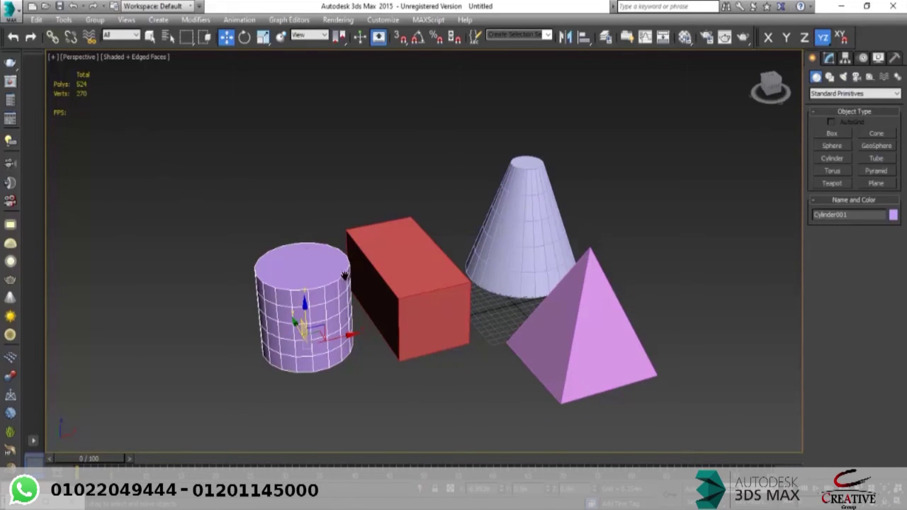
pyautogui.moveTo(345, 275); pyautogui.dragTo(356, 287, button='middle')
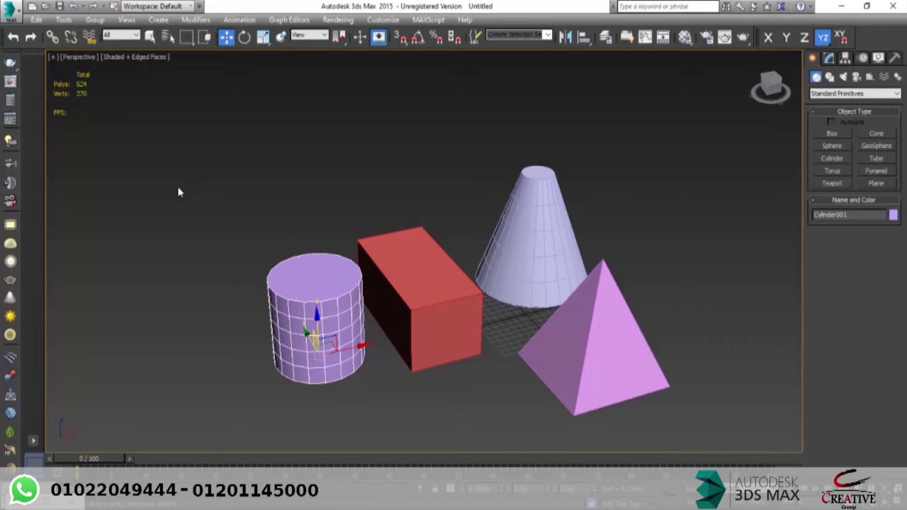
pyautogui.press('Delete')
pyautogui.moveTo(385, 312); pyautogui.dragTo(369, 314, button='middle')
# Step: Hide every object except the box with Hide Unselected and check the viewport statistics while moving around it
pyautogui.click(406, 302)
pyautogui.keyDown('alt'); pyautogui.moveTo(489, 305); pyautogui.dragTo(449, 311, button='middle'); pyautogui.keyUp('alt')
pyautogui.rightClick(390, 300)
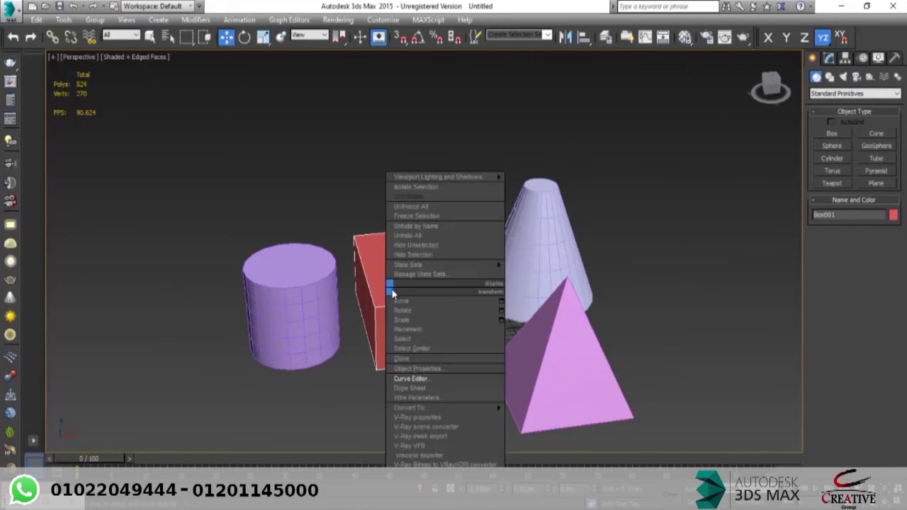
pyautogui.click(413, 248)
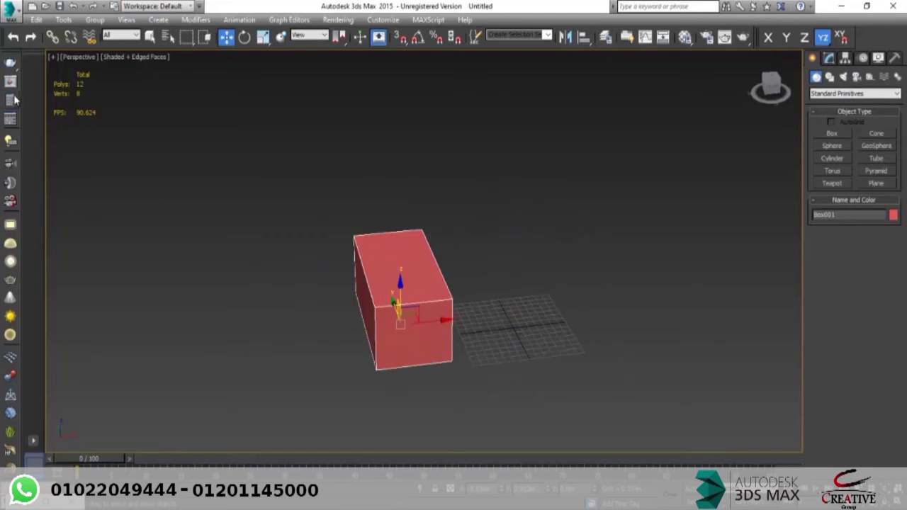
pyautogui.keyDown('alt'); pyautogui.moveTo(354, 301); pyautogui.dragTo(399, 302, button='middle'); pyautogui.keyUp('alt')
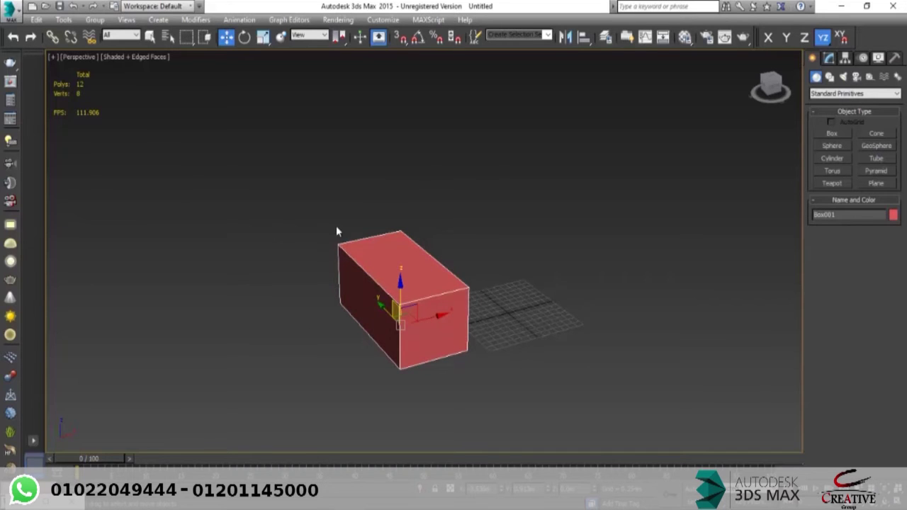
pyautogui.scroll(2, 349, 301)
pyautogui.moveTo(364, 308); pyautogui.dragTo(381, 290, button='middle')
pyautogui.scroll(-4, 402, 265)
pyautogui.scroll(2, 395, 266)
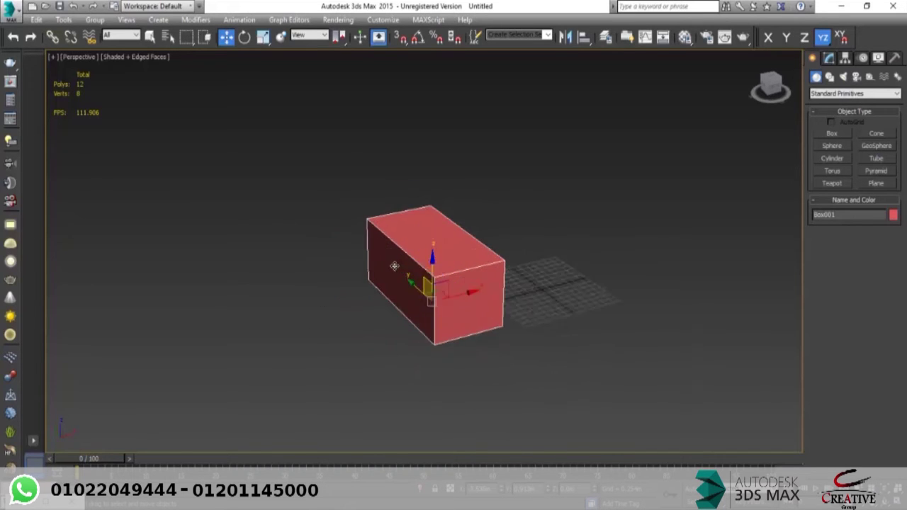
pyautogui.scroll(2, 395, 266)
# Step: Restore the hidden cylinder, cone and pyramid with Unhide All and compare the viewport statistics
pyautogui.rightClick(419, 257)
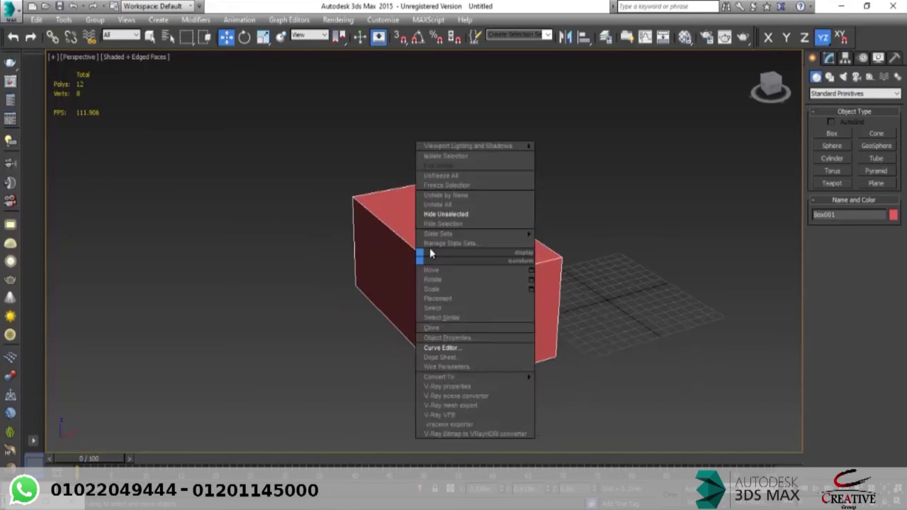
pyautogui.click(449, 205)
pyautogui.keyDown('alt'); pyautogui.moveTo(449, 245); pyautogui.dragTo(442, 261, button='middle'); pyautogui.keyUp('alt')
pyautogui.scroll(-5, 442, 260)
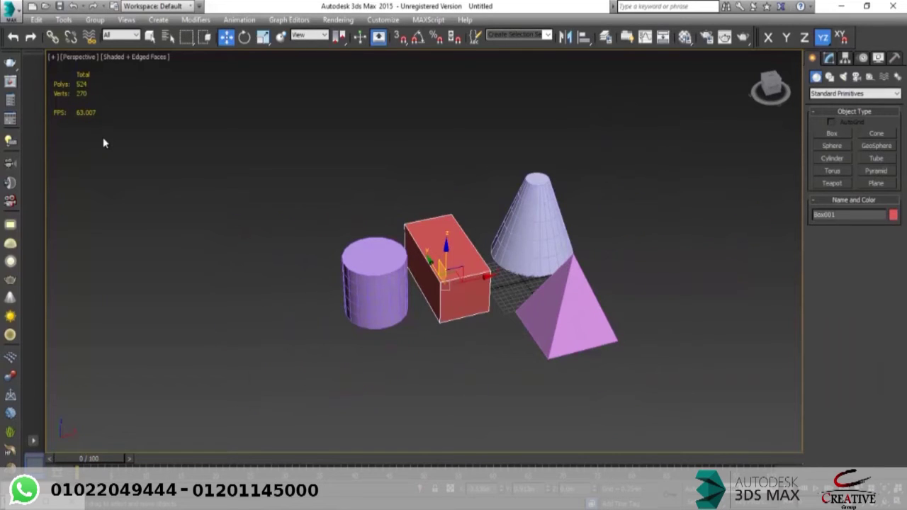
pyautogui.scroll(2, 440, 255)
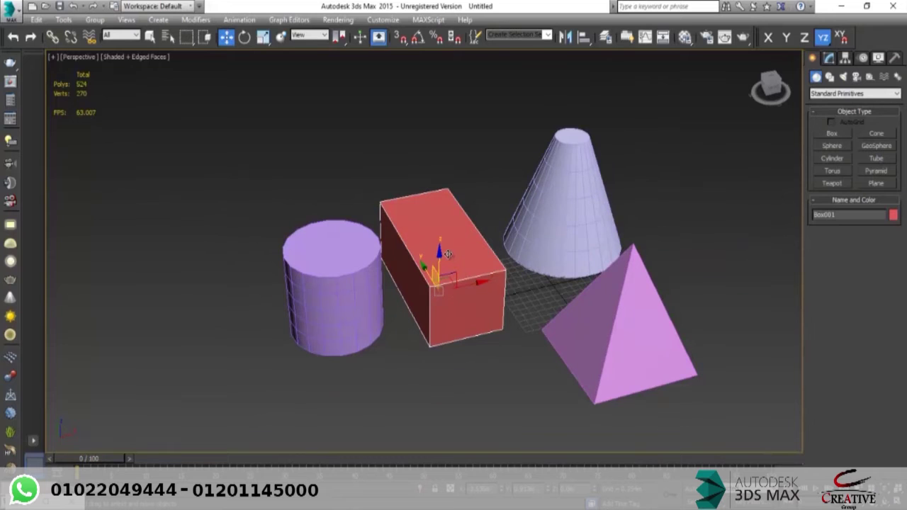
# Step: Isolate the box, compare the viewport's polygon, vertex and FPS statistics, and end the isolation
pyautogui.hotkey('alt', 'q')
pyautogui.scroll(-5, 353, 219)
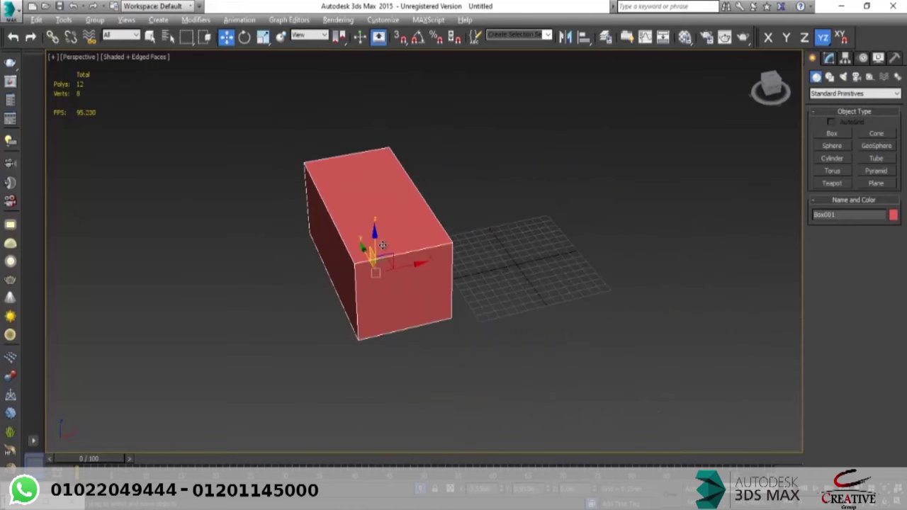
pyautogui.keyDown('alt'); pyautogui.moveTo(353, 219); pyautogui.dragTo(388, 259, button='middle'); pyautogui.keyUp('alt')
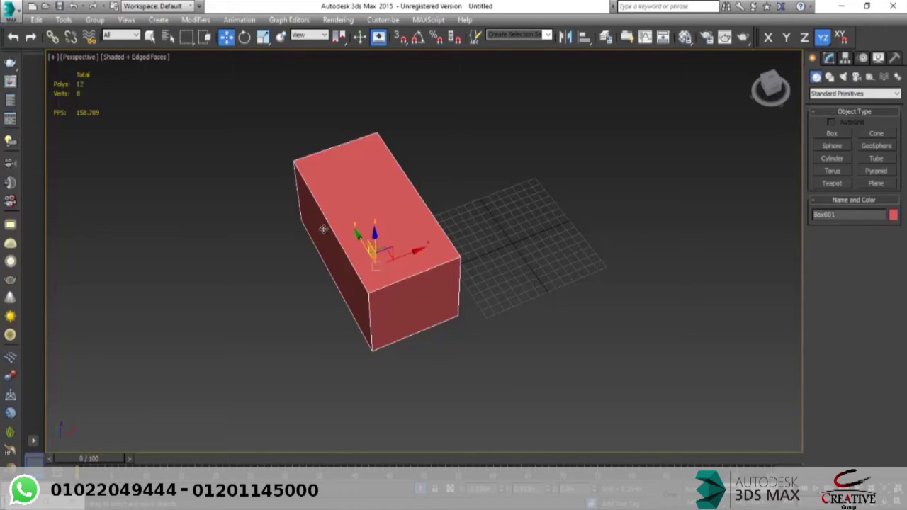
pyautogui.moveTo(324, 227); pyautogui.dragTo(392, 241, button='middle')
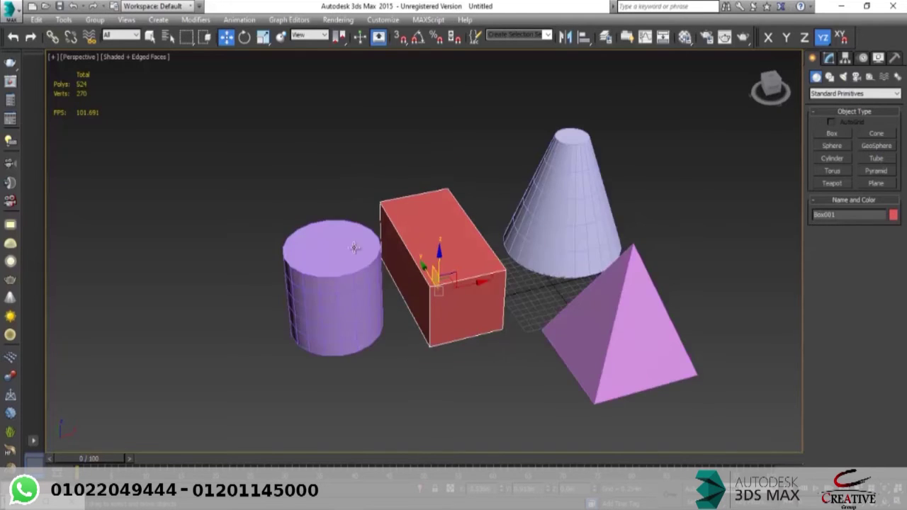
# Step: Examine all four primitives near and far, and review the quad menu's display commands against the viewport statistics
pyautogui.scroll(-5, 355, 248)
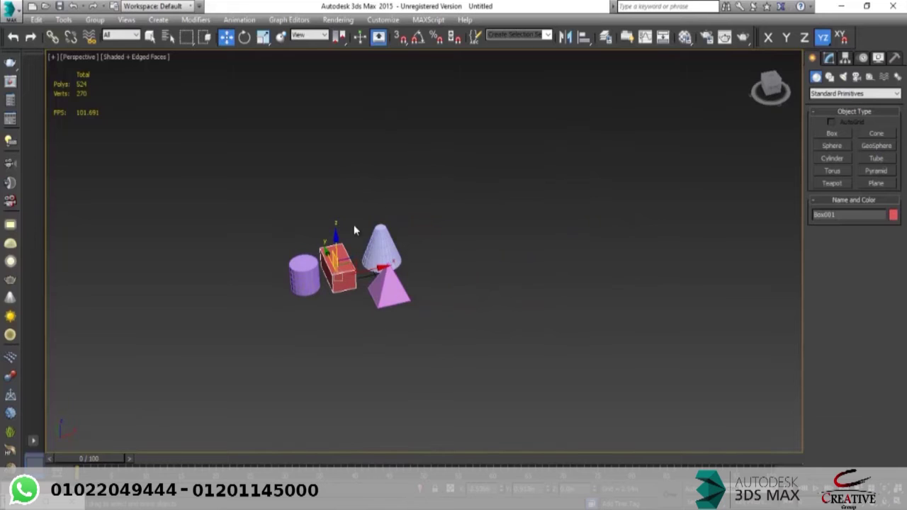
pyautogui.keyDown('alt'); pyautogui.moveTo(321, 226); pyautogui.dragTo(336, 247, button='middle'); pyautogui.keyUp('alt')
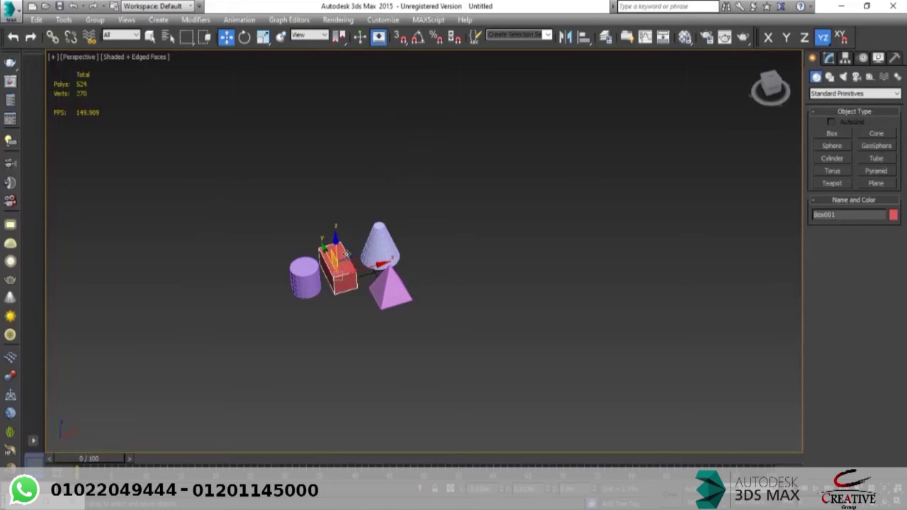
pyautogui.scroll(3, 329, 285)
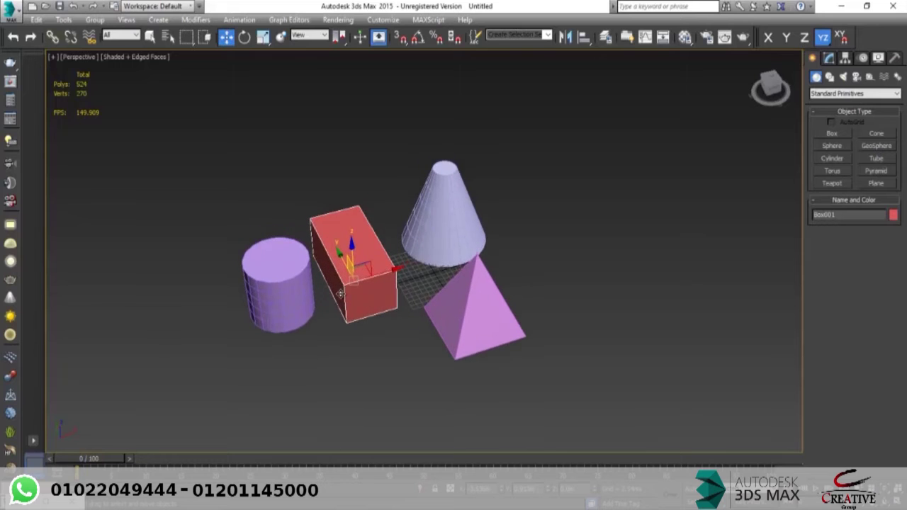
pyautogui.scroll(3, 323, 281)
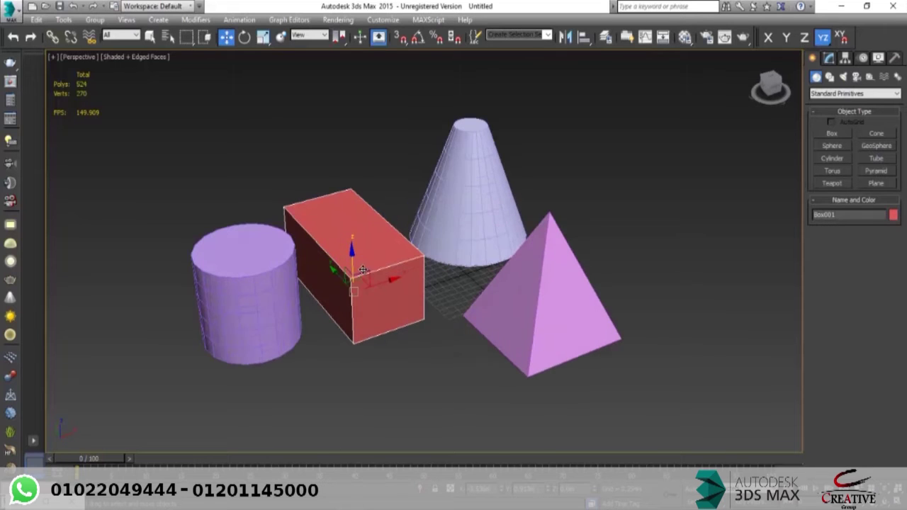
pyautogui.keyDown('alt'); pyautogui.moveTo(317, 248); pyautogui.dragTo(311, 249, button='middle'); pyautogui.keyUp('alt')
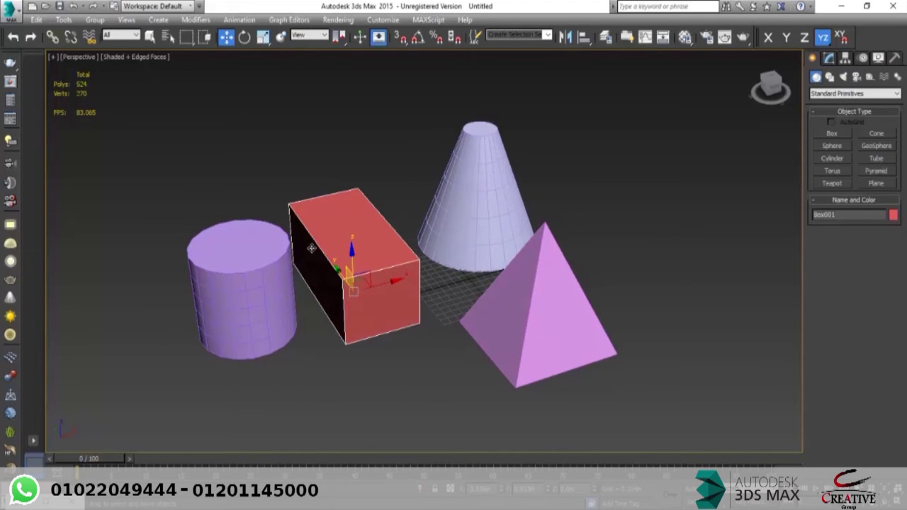
pyautogui.rightClick(344, 235)
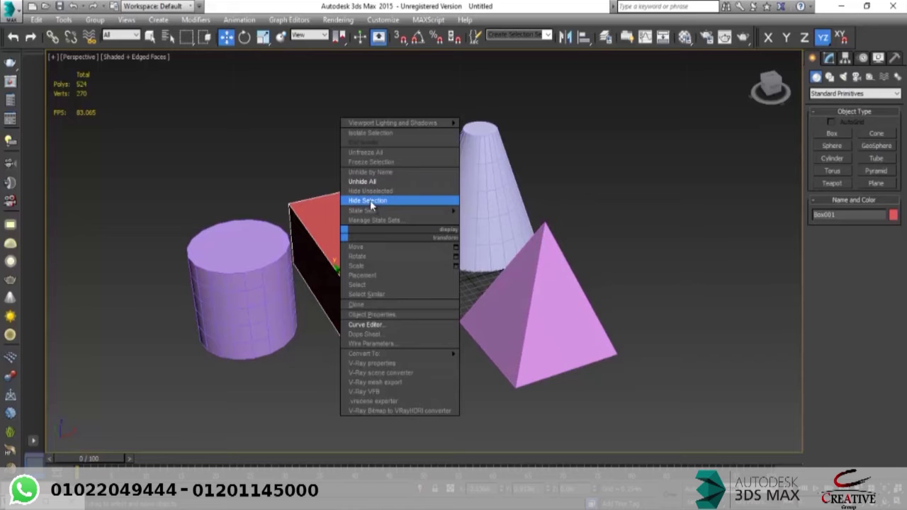
pyautogui.click(291, 238)
pyautogui.moveTo(374, 247)
pyautogui.keyDown('alt'); pyautogui.mouseDown(button='middle')
pyautogui.moveTo(360, 248)
pyautogui.moveTo(372, 261)
pyautogui.mouseUp(button='middle'); pyautogui.keyUp('alt')
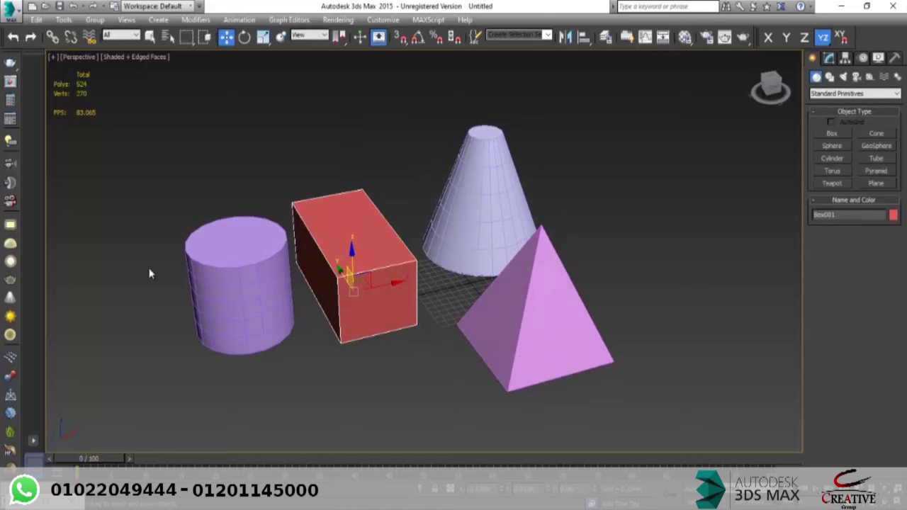
pyautogui.keyDown('alt'); pyautogui.moveTo(286, 258); pyautogui.dragTo(298, 257, button='middle'); pyautogui.keyUp('alt')
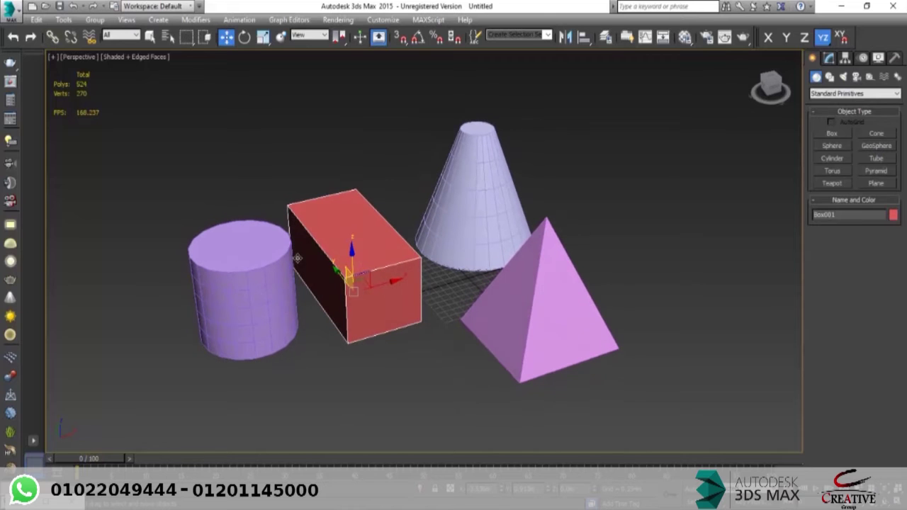
# Step: Isolate the selected box again, inspect it from several sides, and return to the full scene
pyautogui.rightClick(339, 235)
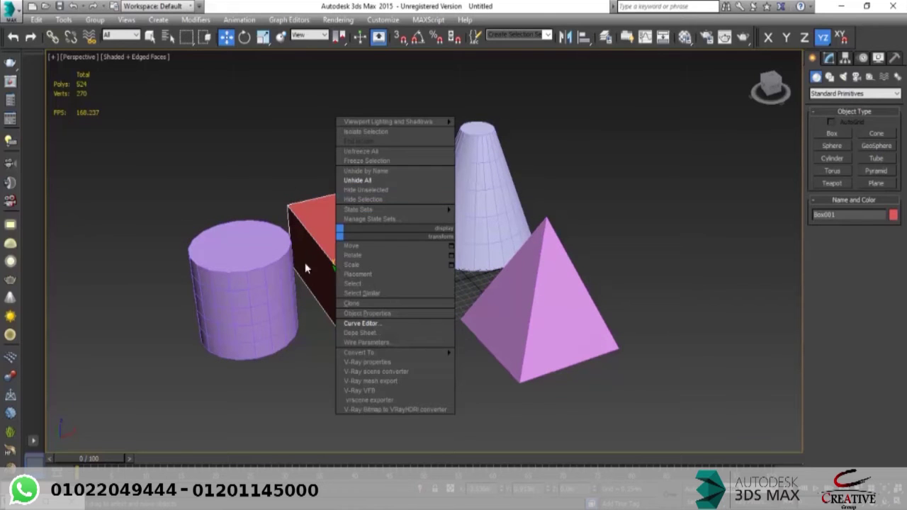
pyautogui.hotkey('alt', 'q')
pyautogui.keyDown('alt'); pyautogui.moveTo(373, 245); pyautogui.dragTo(310, 269, button='middle'); pyautogui.keyUp('alt')
pyautogui.scroll(-2, 331, 224)
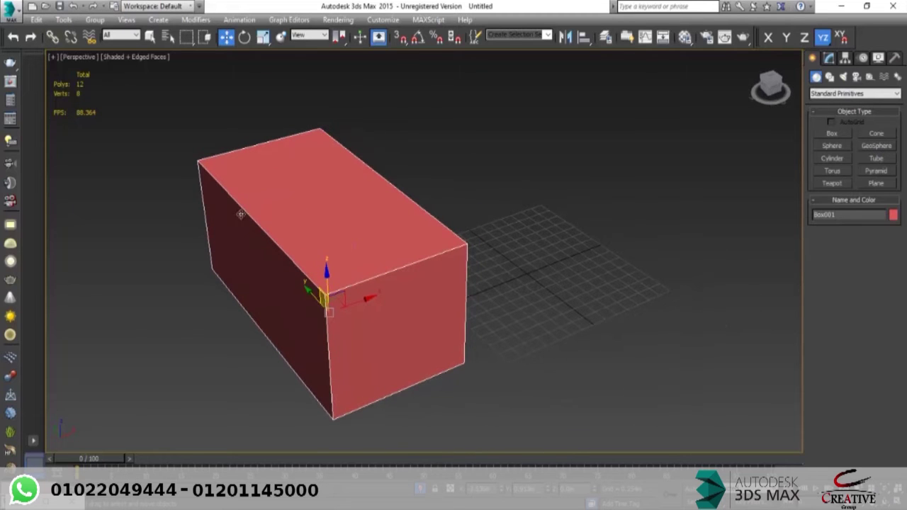
pyautogui.scroll(-3, 381, 322)
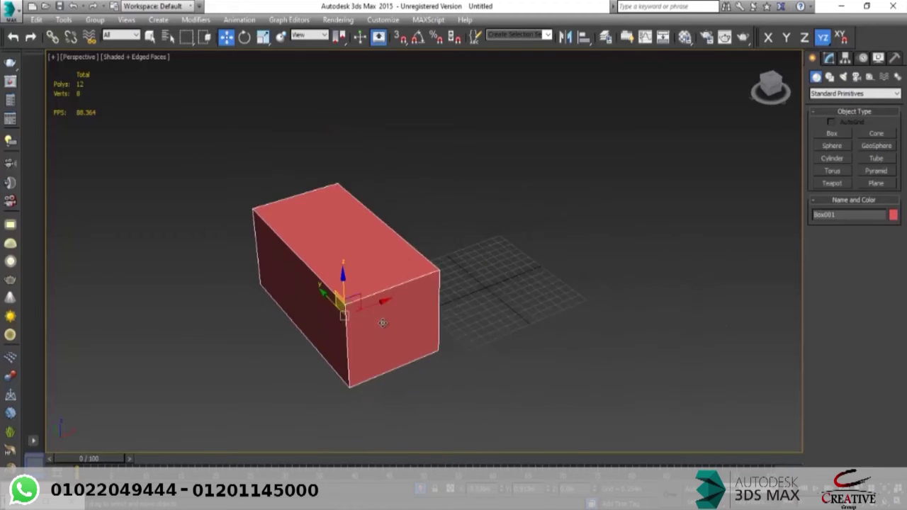
pyautogui.keyDown('alt'); pyautogui.moveTo(381, 322); pyautogui.dragTo(324, 309, button='middle'); pyautogui.keyUp('alt')
pyautogui.keyDown('alt'); pyautogui.moveTo(223, 274); pyautogui.dragTo(539, 206, button='middle'); pyautogui.keyUp('alt')
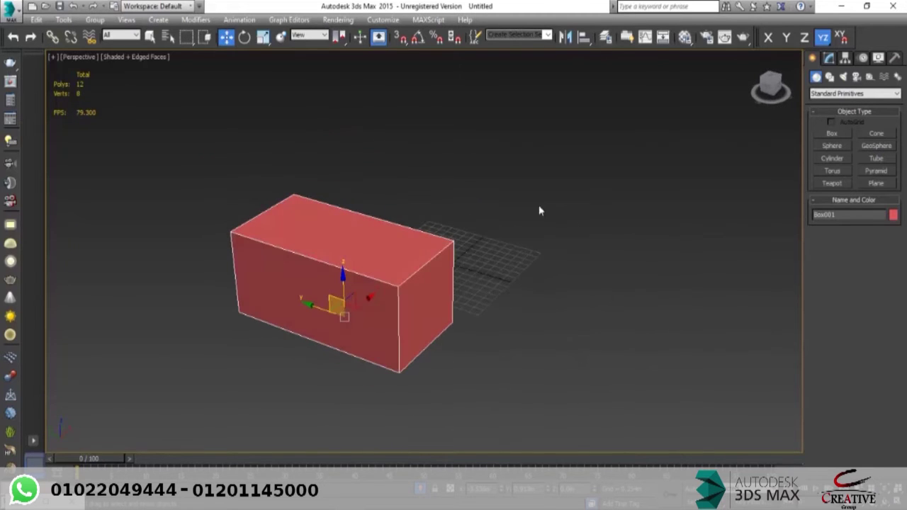
pyautogui.keyDown('alt'); pyautogui.moveTo(518, 370); pyautogui.dragTo(387, 335, button='middle'); pyautogui.keyUp('alt')
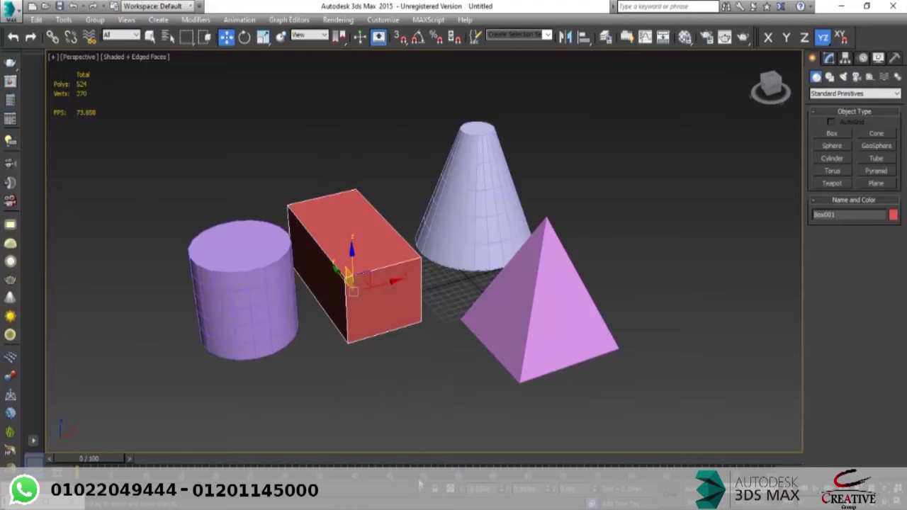
# Step: Compare the viewport statistics with all four primitives shown and review the box's quad menu display and transform commands
pyautogui.keyDown('alt'); pyautogui.moveTo(410, 346); pyautogui.dragTo(409, 360, button='middle'); pyautogui.keyUp('alt')
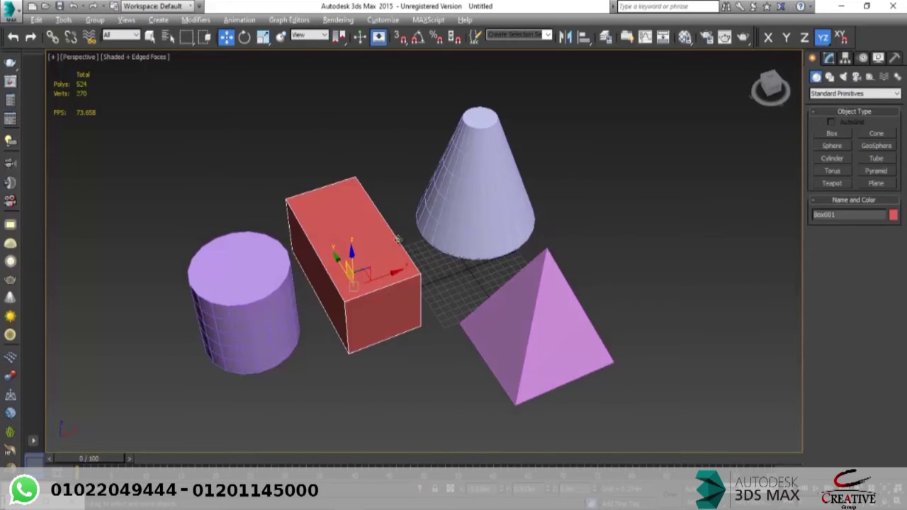
pyautogui.keyDown('alt'); pyautogui.moveTo(396, 239); pyautogui.dragTo(389, 227, button='middle'); pyautogui.keyUp('alt')
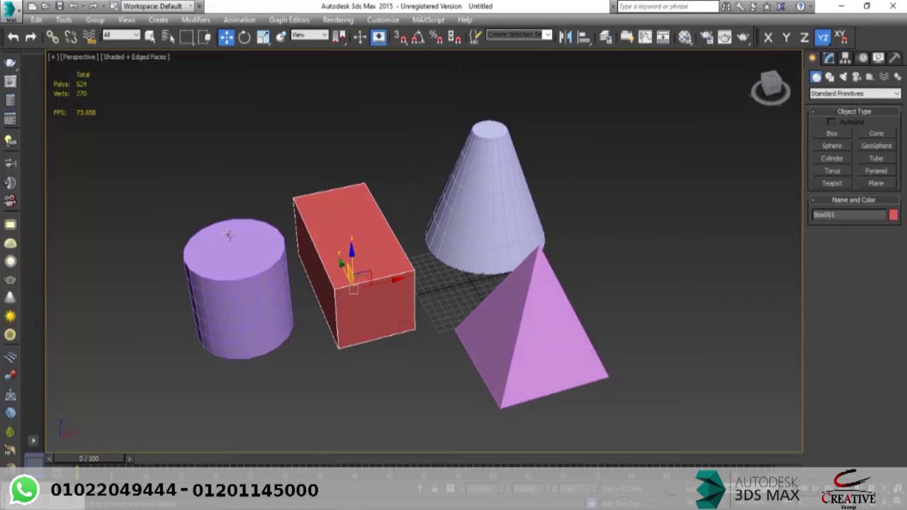
pyautogui.keyDown('alt'); pyautogui.moveTo(252, 250); pyautogui.dragTo(249, 249, button='middle'); pyautogui.keyUp('alt')
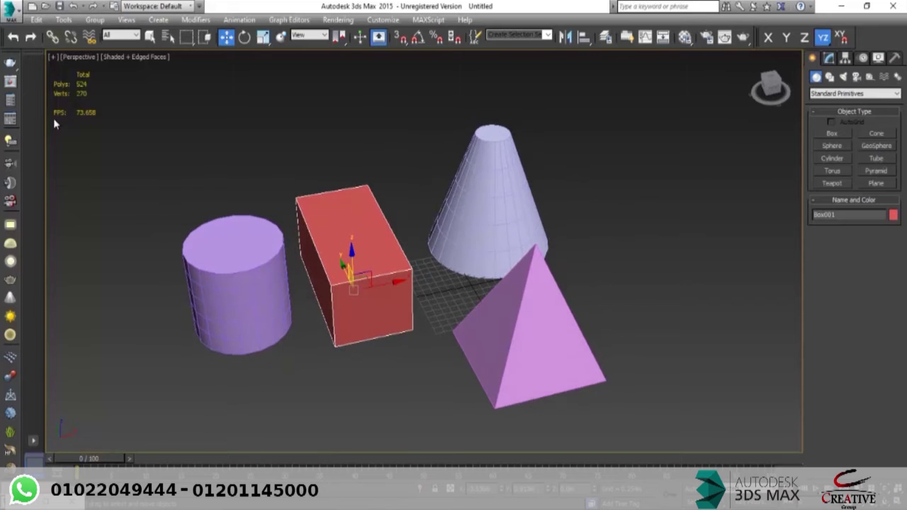
pyautogui.keyDown('alt'); pyautogui.moveTo(355, 280); pyautogui.dragTo(367, 249, button='middle'); pyautogui.keyUp('alt')
pyautogui.rightClick(367, 250)
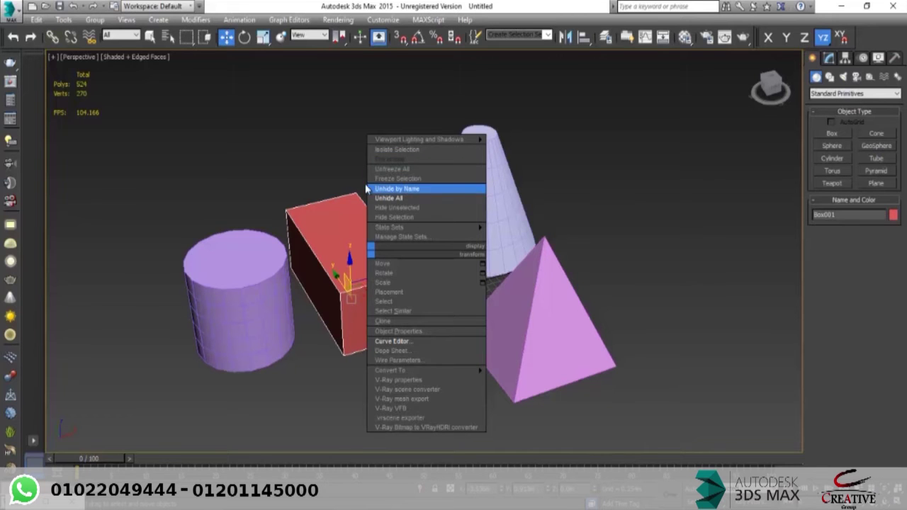
pyautogui.click(349, 315)
pyautogui.keyDown('alt'); pyautogui.moveTo(361, 317); pyautogui.dragTo(356, 292, button='middle'); pyautogui.keyUp('alt')
pyautogui.scroll(-2, 378, 296)
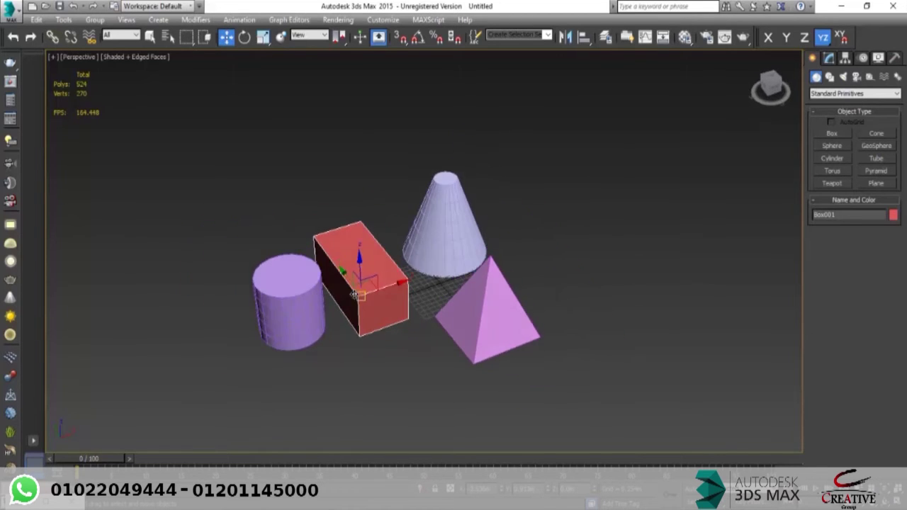
pyautogui.scroll(2, 354, 294)
# Step: Start a new empty scene, discarding the existing primitives
pyautogui.click(10, 10)
pyautogui.click(39, 64)
pyautogui.click(453, 277)
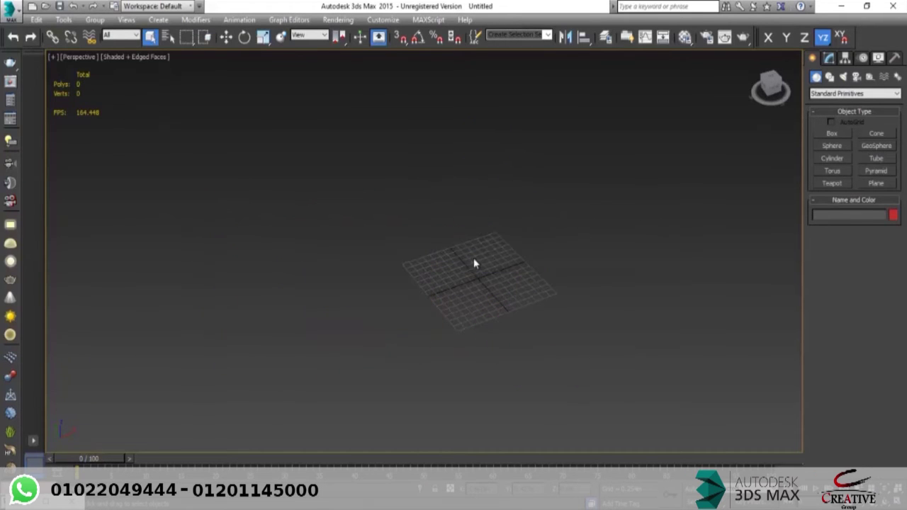
# Step: Create a box about 1.74 m long, 2 m wide and 1.65 m high on the grid and show its modifiable parameters
pyautogui.scroll(5, 496, 280)
pyautogui.keyDown('alt'); pyautogui.moveTo(658, 252); pyautogui.dragTo(503, 290, button='middle'); pyautogui.keyUp('alt')
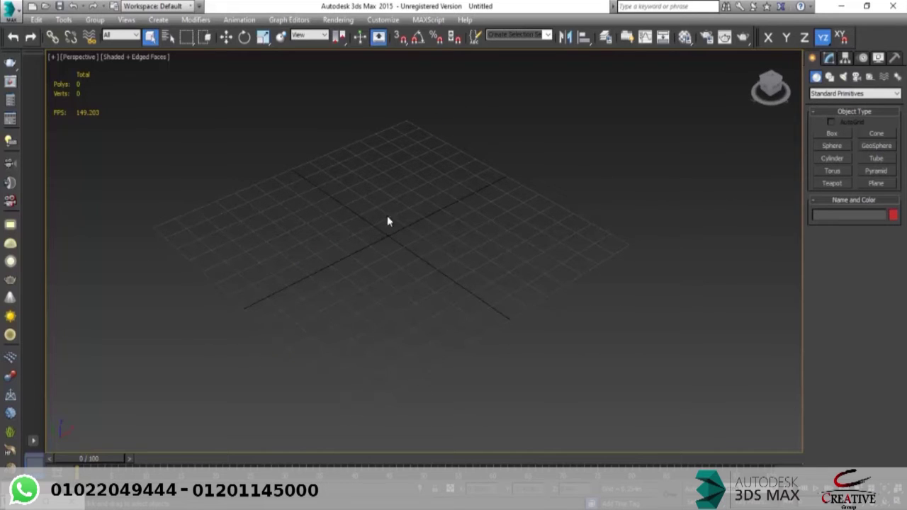
pyautogui.click(833, 133)
pyautogui.scroll(-3, 510, 269)
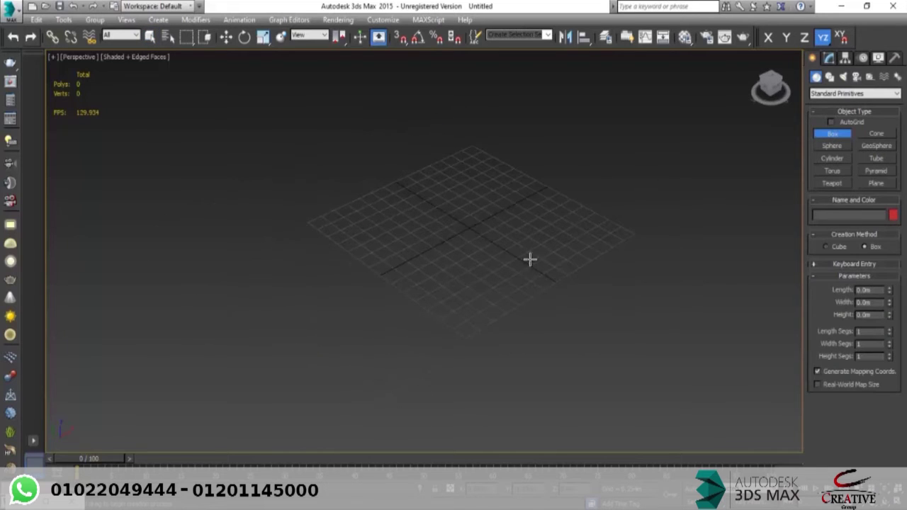
pyautogui.moveTo(450, 227); pyautogui.dragTo(466, 135)
pyautogui.click(467, 28)
pyautogui.rightClick(468, 134)
pyautogui.moveTo(471, 147); pyautogui.dragTo(436, 311, button='middle')
pyautogui.scroll(4, 432, 255)
pyautogui.scroll(-3, 432, 265)
pyautogui.click(830, 58)
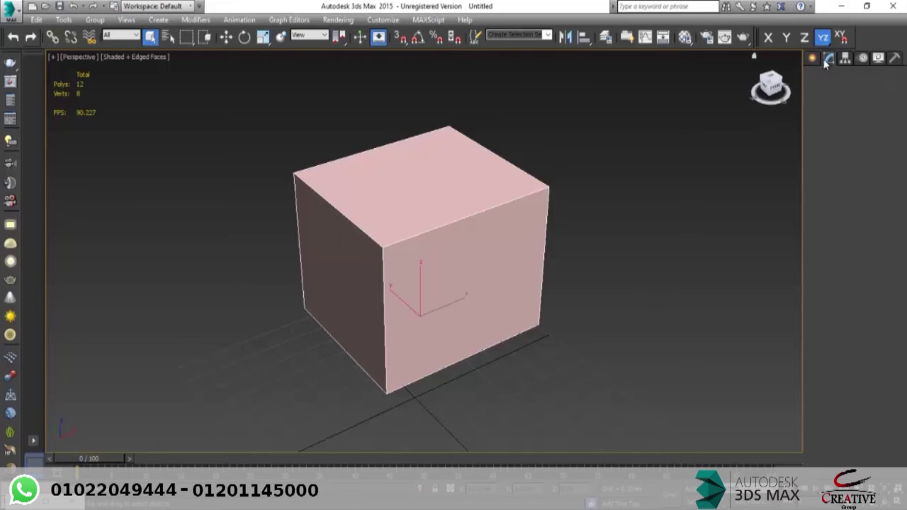
pyautogui.keyDown('alt'); pyautogui.moveTo(451, 225); pyautogui.dragTo(447, 204, button='middle'); pyautogui.keyUp('alt')
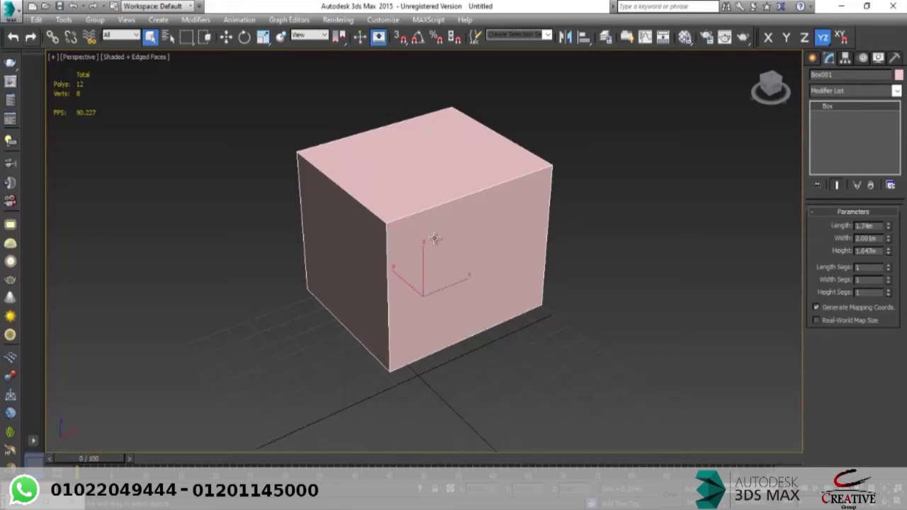
# Step: Convert the box to an Editable Poly from the modifier stack and undo the conversion
pyautogui.rightClick(850, 108)
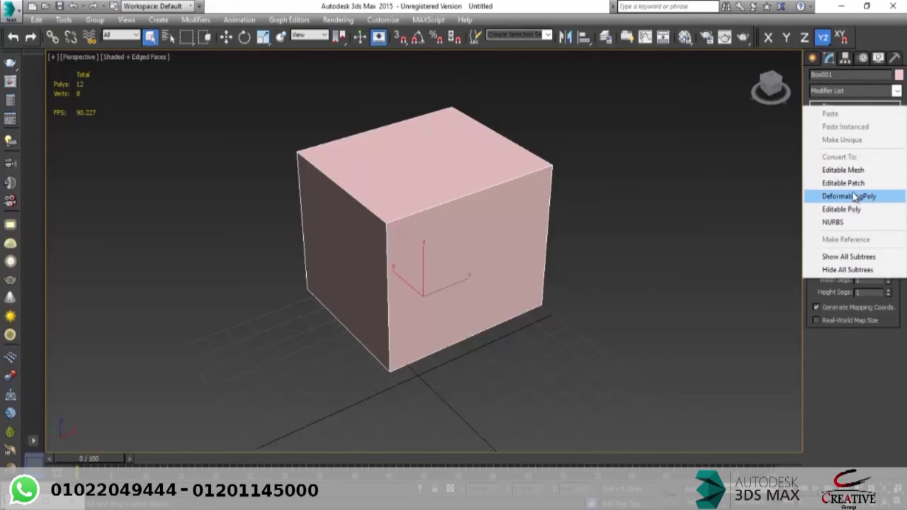
pyautogui.click(871, 213)
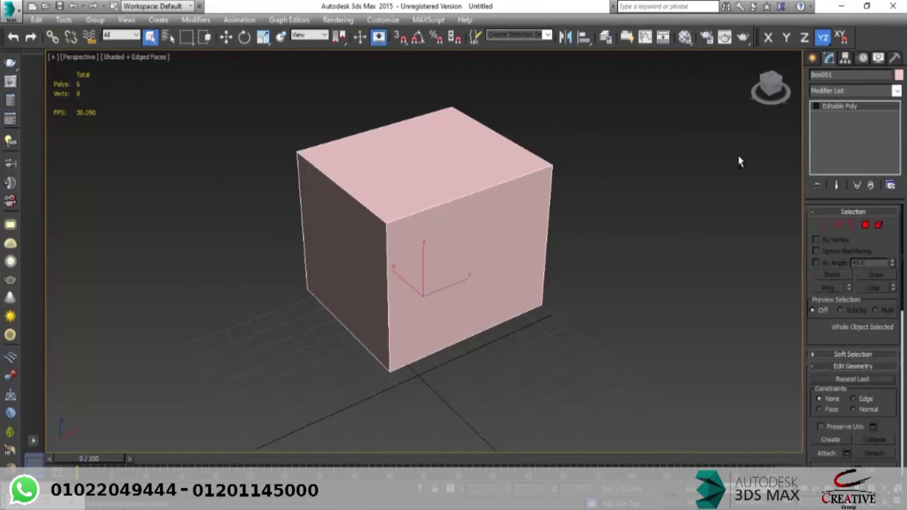
pyautogui.hotkey('ctrl', 'z')
# Step: Add an Edit Poly modifier on top of the box
pyautogui.click(877, 93)
pyautogui.press('e')
pyautogui.click(852, 132)
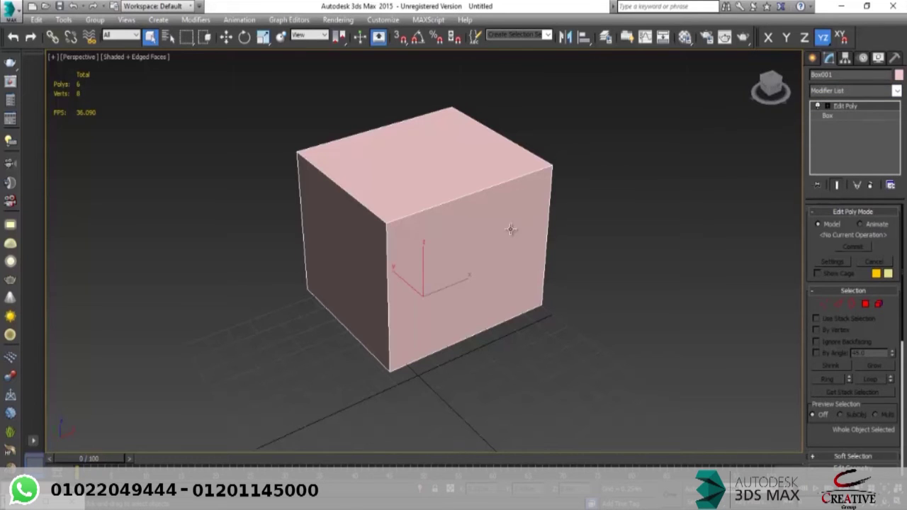
pyautogui.keyDown('alt'); pyautogui.moveTo(510, 229); pyautogui.dragTo(751, 153, button='middle'); pyautogui.keyUp('alt')
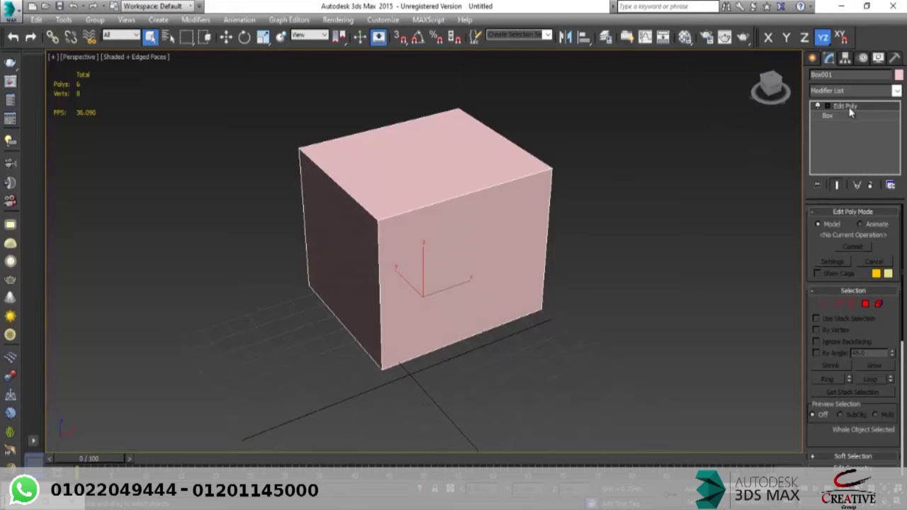
# Step: Set the base box's length to about 1.983 m beneath the Edit Poly modifier, and remove that modifier
pyautogui.click(828, 115)
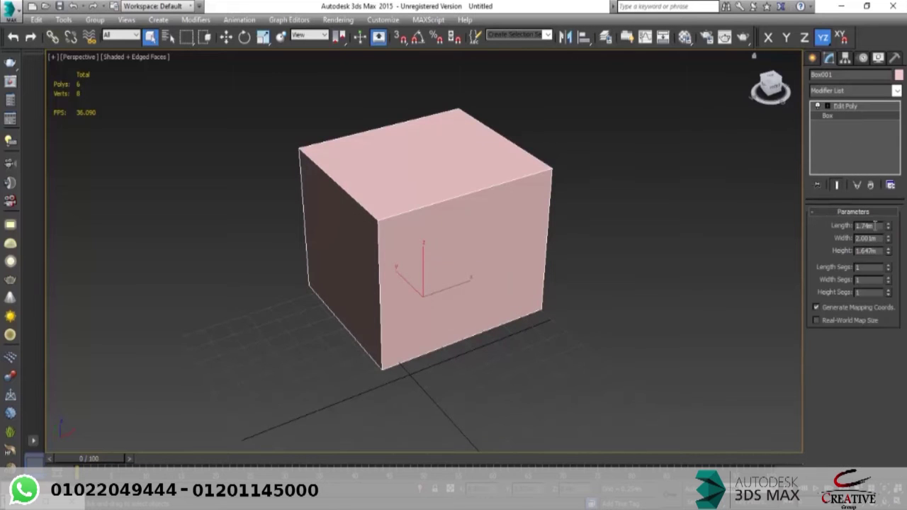
pyautogui.moveTo(889, 225)
pyautogui.mouseDown()
pyautogui.moveTo(890, 209)
pyautogui.moveTo(890, 240)
pyautogui.mouseUp()
pyautogui.click(831, 107)
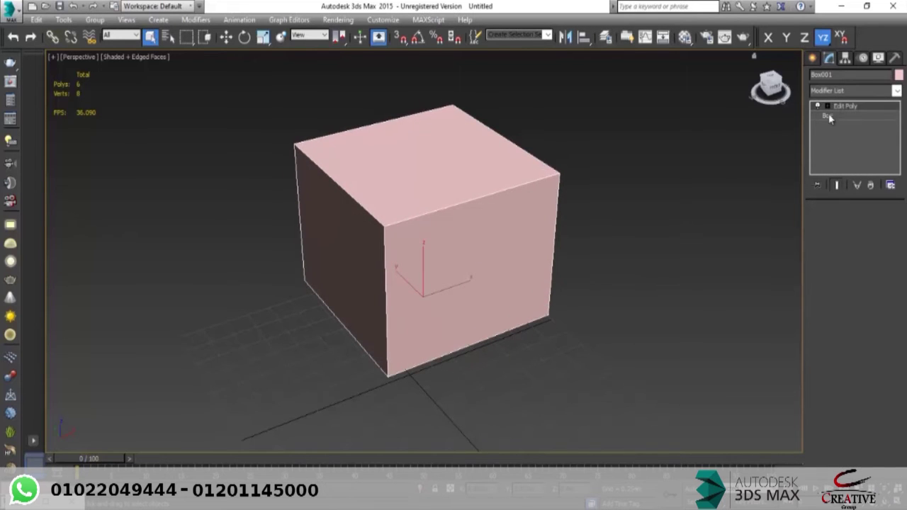
pyautogui.click(872, 185)
# Step: Convert the box to an Editable Poly through the quad menu's Convert To options
pyautogui.keyDown('alt'); pyautogui.moveTo(537, 245); pyautogui.dragTo(480, 186, button='middle'); pyautogui.keyUp('alt')
pyautogui.rightClick(481, 182)
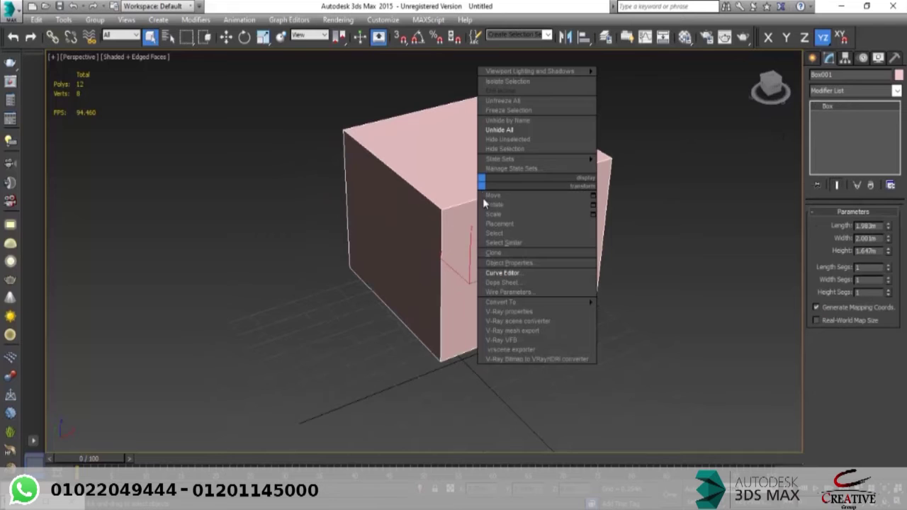
pyautogui.moveTo(580, 306)
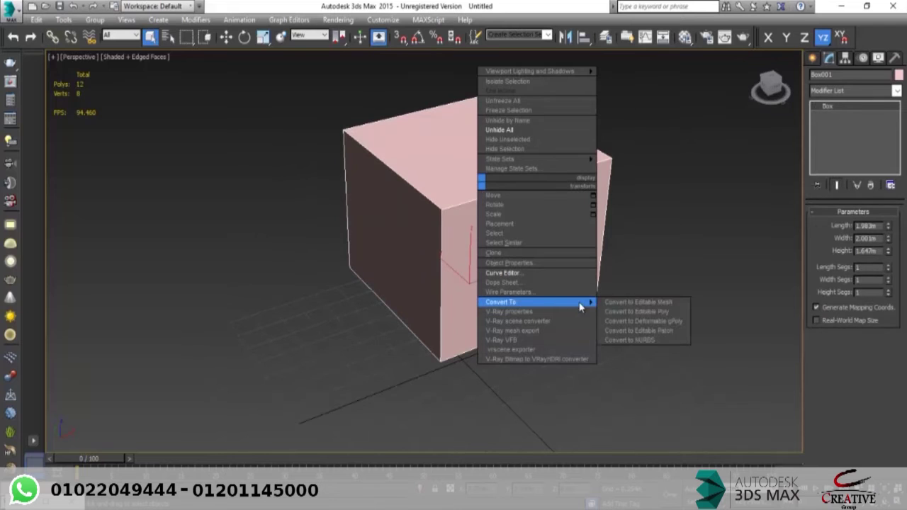
pyautogui.click(641, 311)
pyautogui.keyDown('alt'); pyautogui.moveTo(482, 264); pyautogui.dragTo(430, 262, button='middle'); pyautogui.keyUp('alt')
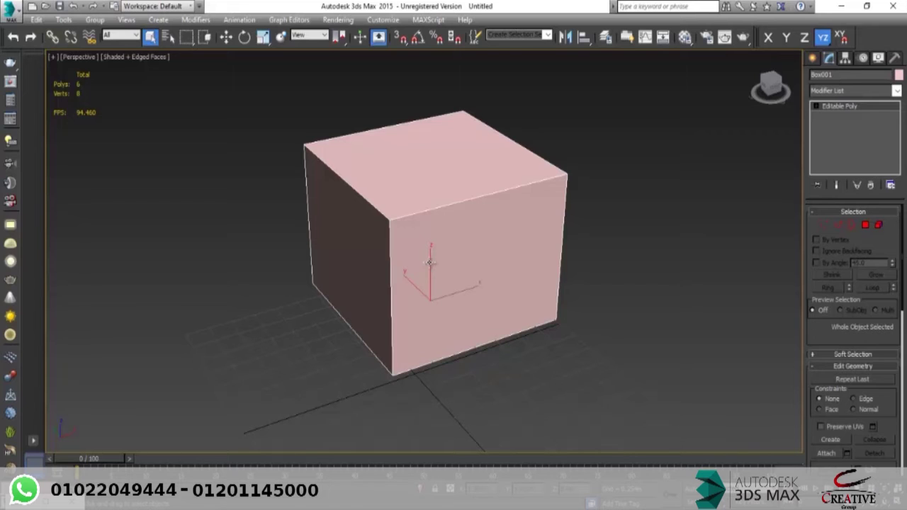
# Step: Draw an open line with three corner points on the ground beside the box
pyautogui.click(430, 262)
pyautogui.scroll(-5, 522, 255)
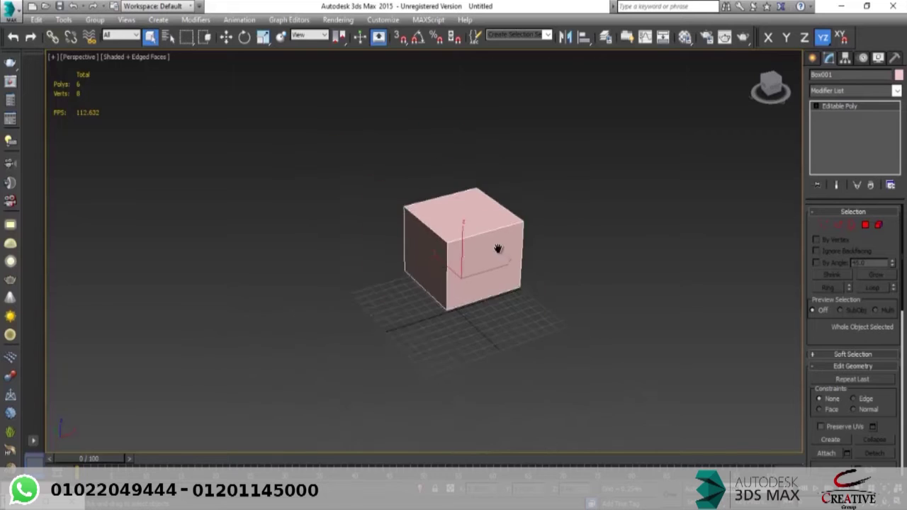
pyautogui.click(814, 59)
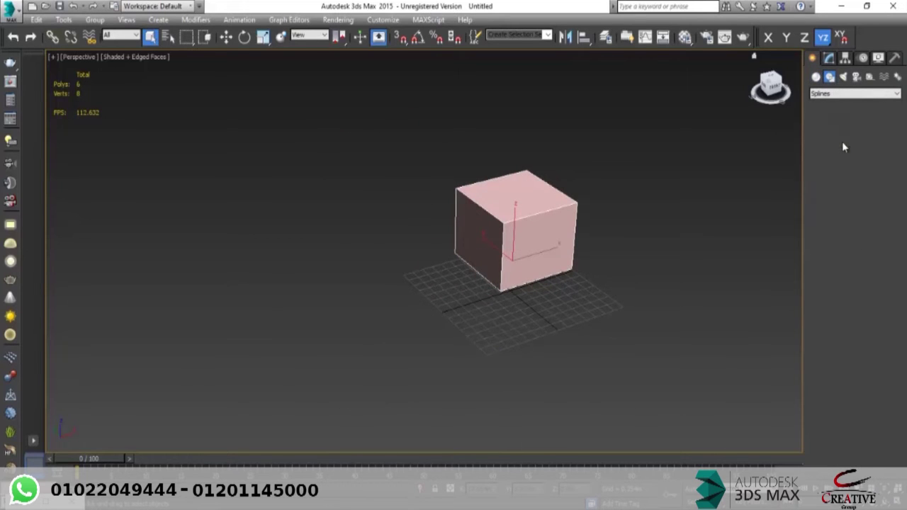
pyautogui.click(842, 141)
pyautogui.click(386, 332)
pyautogui.click(230, 276)
pyautogui.click(178, 390)
pyautogui.rightClick(178, 391)
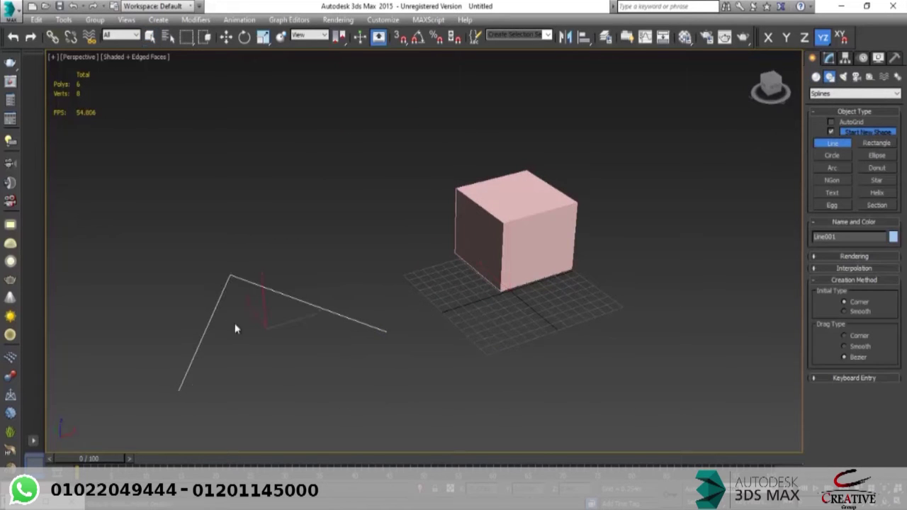
# Step: Enter the line's Vertex level and select its two end vertices in turn
pyautogui.click(829, 57)
pyautogui.moveTo(393, 347); pyautogui.dragTo(409, 322, button='middle')
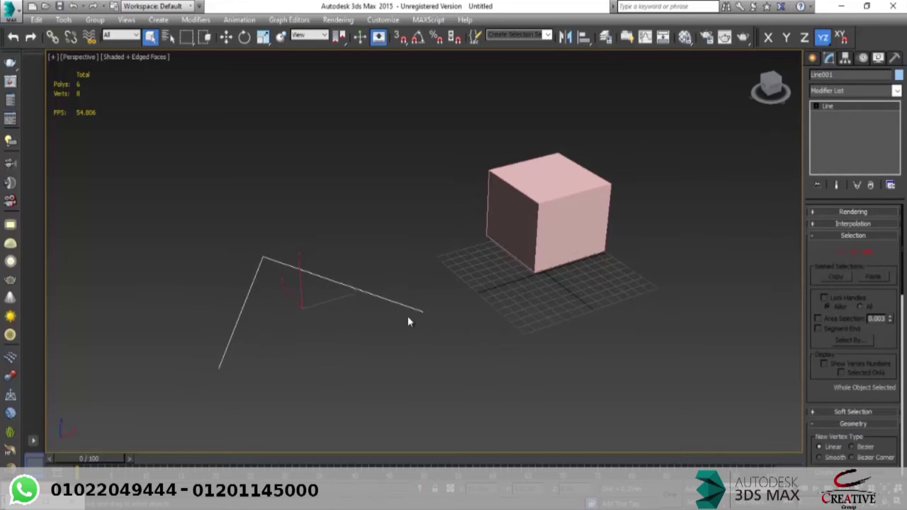
pyautogui.click(837, 256)
pyautogui.click(422, 312)
pyautogui.click(218, 369)
# Step: Select the box, enter its Vertex level and pick individual upper corner vertices
pyautogui.click(565, 218)
pyautogui.click(575, 206)
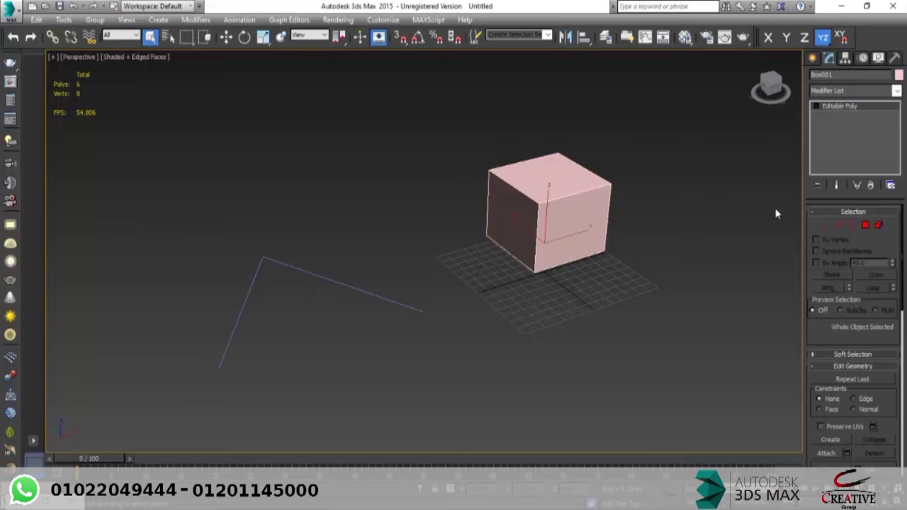
pyautogui.click(824, 222)
pyautogui.click(489, 170)
pyautogui.click(611, 185)
pyautogui.keyDown('alt'); pyautogui.moveTo(619, 170); pyautogui.dragTo(594, 162, button='middle'); pyautogui.keyUp('alt')
pyautogui.scroll(-3, 567, 220)
pyautogui.keyDown('alt'); pyautogui.moveTo(596, 213); pyautogui.dragTo(591, 199, button='middle'); pyautogui.keyUp('alt')
# Step: Reselect the line, go from its Vertex to its Segment level and pick each of its two segments
pyautogui.click(812, 59)
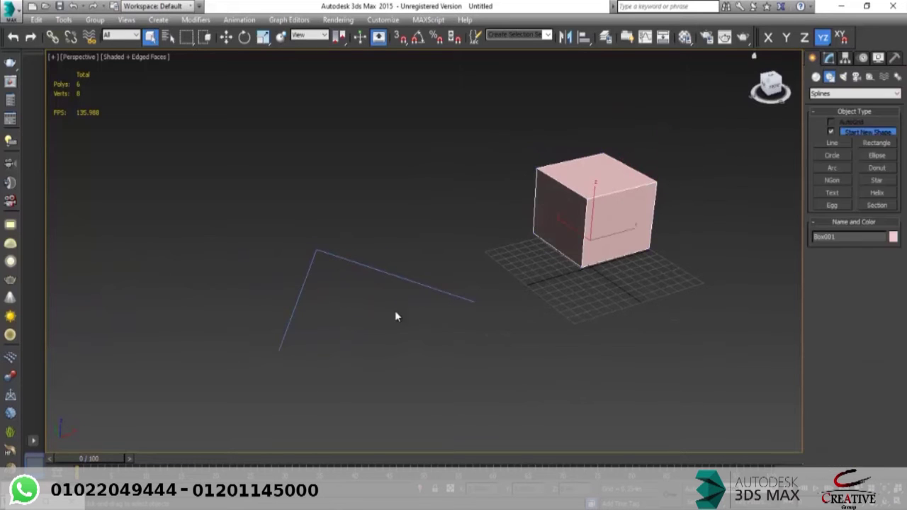
pyautogui.click(380, 271)
pyautogui.press('1')
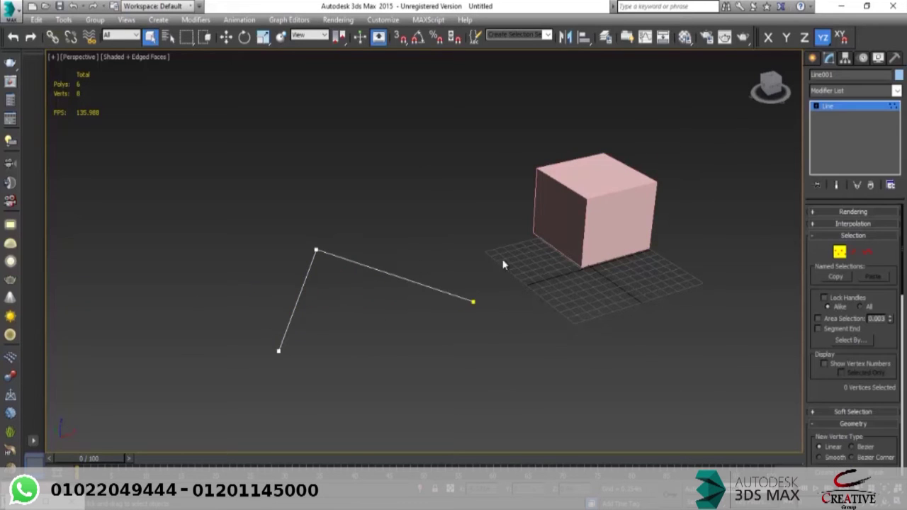
pyautogui.press('2')
pyautogui.click(397, 277)
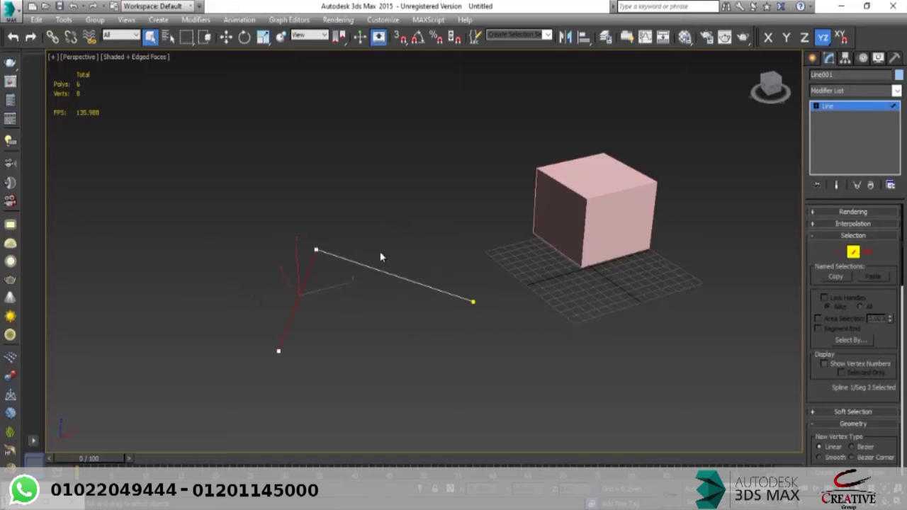
pyautogui.click(287, 300)
pyautogui.keyDown('alt'); pyautogui.moveTo(338, 263); pyautogui.dragTo(405, 292, button='middle'); pyautogui.keyUp('alt')
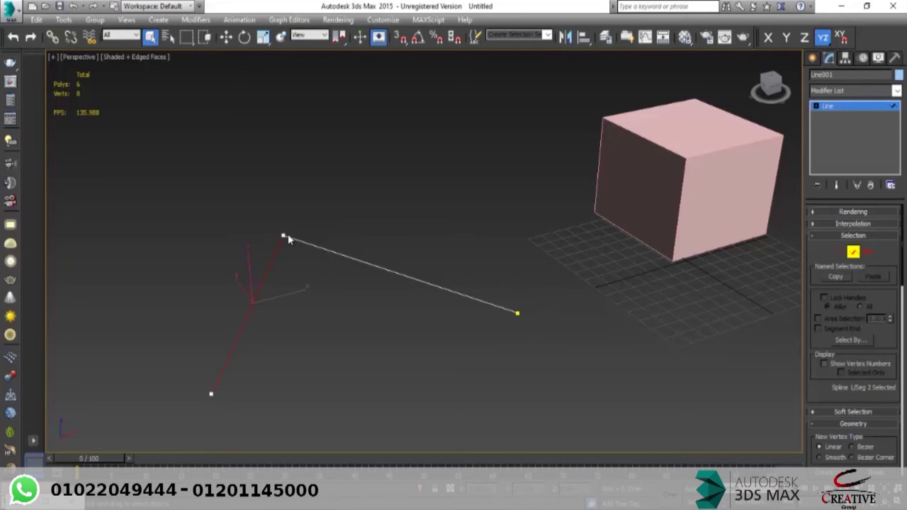
pyautogui.keyDown('alt'); pyautogui.moveTo(495, 316); pyautogui.dragTo(460, 315, button='middle'); pyautogui.keyUp('alt')
# Step: Select the box, enter its Edge level and pick several individual edges around it
pyautogui.click(813, 58)
pyautogui.click(609, 220)
pyautogui.press('z')
pyautogui.click(829, 58)
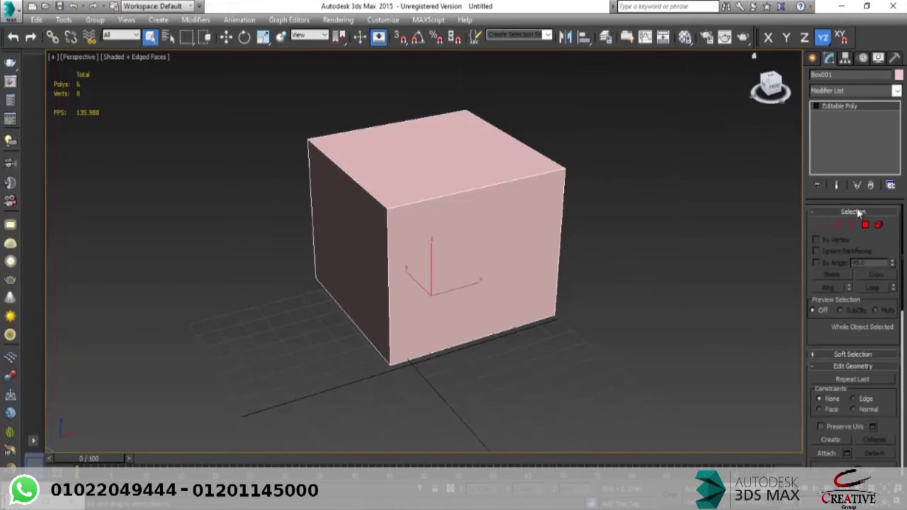
pyautogui.click(842, 228)
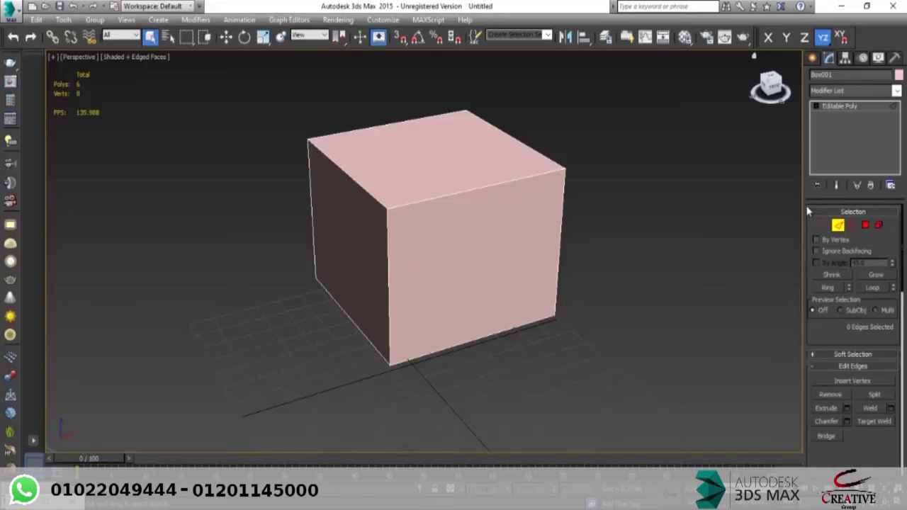
pyautogui.click(392, 268)
pyautogui.keyDown('alt'); pyautogui.moveTo(385, 263); pyautogui.dragTo(388, 234, button='middle'); pyautogui.keyUp('alt')
pyautogui.click(553, 201)
pyautogui.keyDown('alt'); pyautogui.moveTo(510, 238); pyautogui.dragTo(478, 180, button='middle'); pyautogui.keyUp('alt')
pyautogui.click(586, 241)
pyautogui.click(483, 349)
pyautogui.scroll(-3, 537, 258)
pyautogui.keyDown('alt'); pyautogui.moveTo(536, 257); pyautogui.dragTo(530, 261, button='middle'); pyautogui.keyUp('alt')
# Step: Reselect the line and select its whole spline at the Spline level
pyautogui.click(812, 58)
pyautogui.moveTo(336, 278); pyautogui.dragTo(292, 356)
pyautogui.press('3')
pyautogui.click(348, 327)
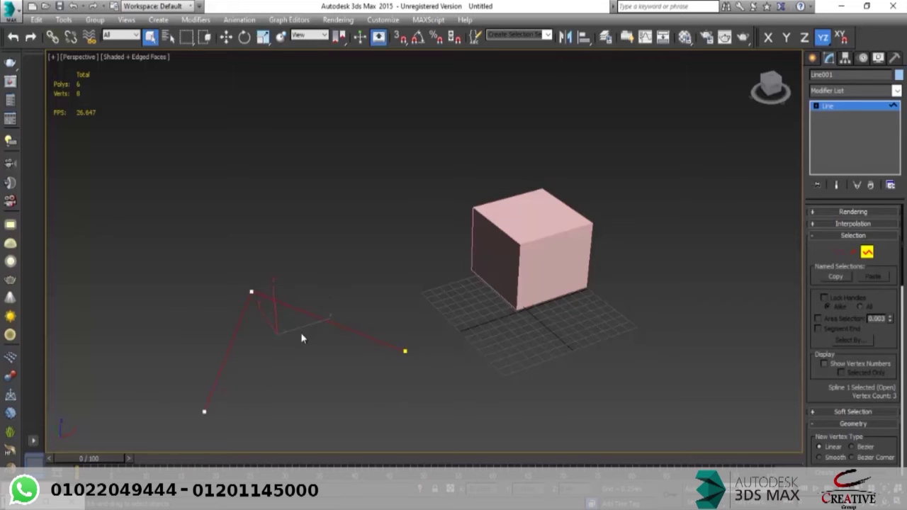
pyautogui.keyDown('alt'); pyautogui.moveTo(305, 349); pyautogui.dragTo(311, 332, button='middle'); pyautogui.keyUp('alt')
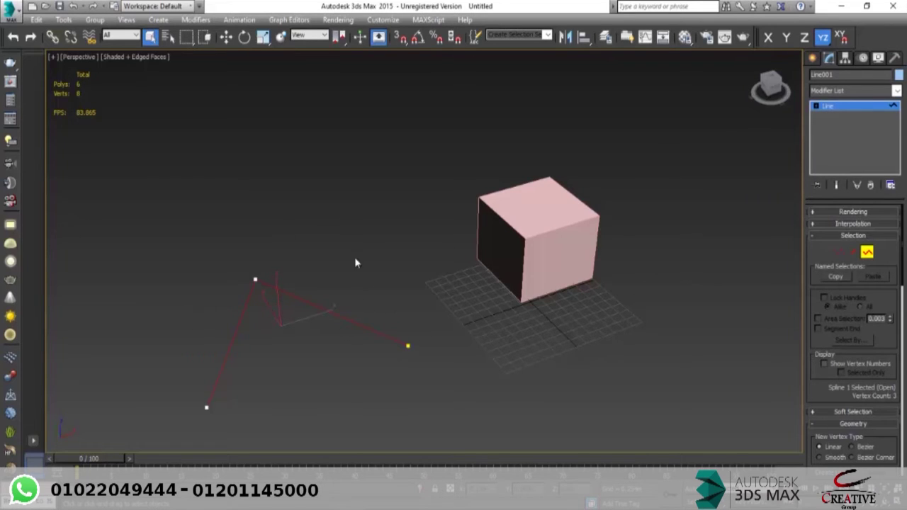
pyautogui.moveTo(286, 294); pyautogui.dragTo(286, 306, button='middle')
# Step: Select the box and pick its entire mesh at the Element level
pyautogui.click(812, 58)
pyautogui.click(506, 248)
pyautogui.click(829, 58)
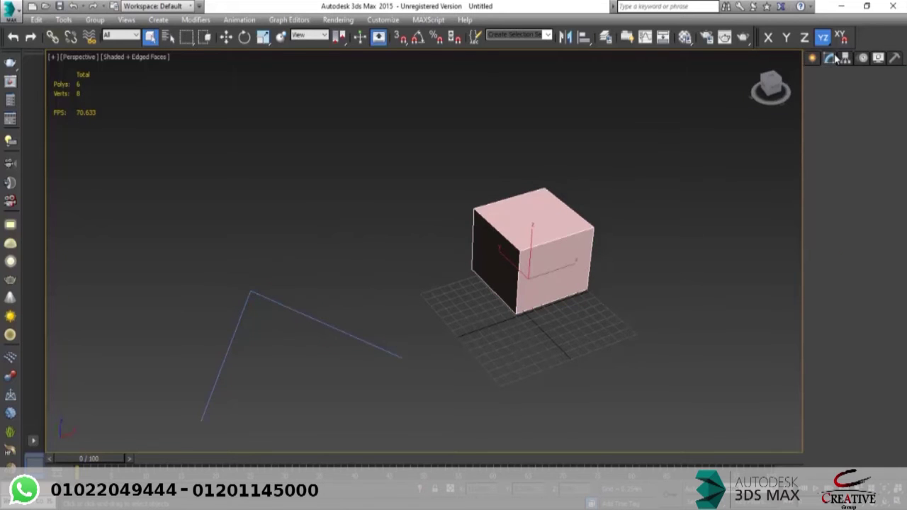
pyautogui.click(879, 225)
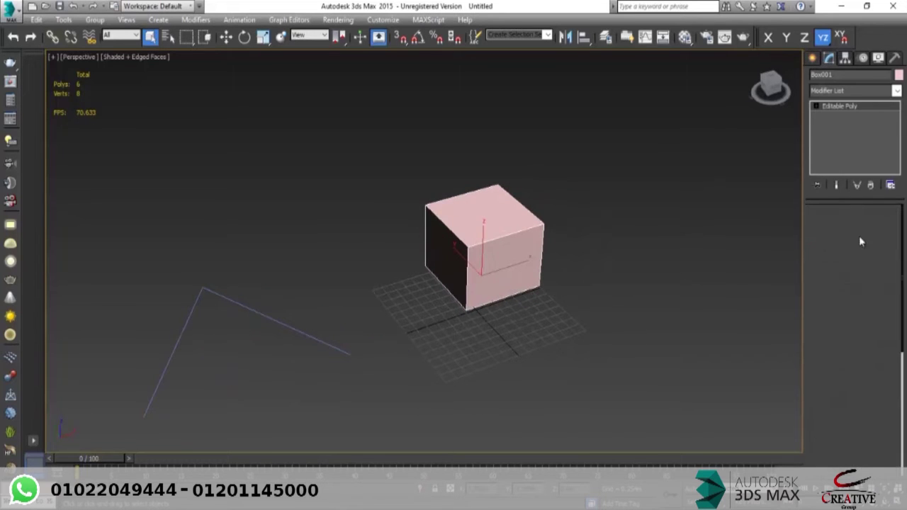
pyautogui.click(470, 229)
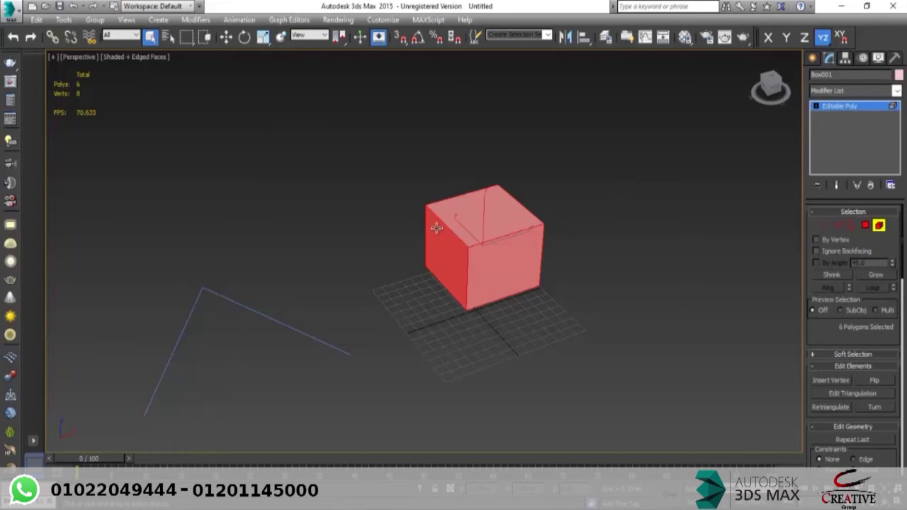
# Step: Switch the box's sub-object level to Vertex, to Edge and back to Element
pyautogui.click(828, 226)
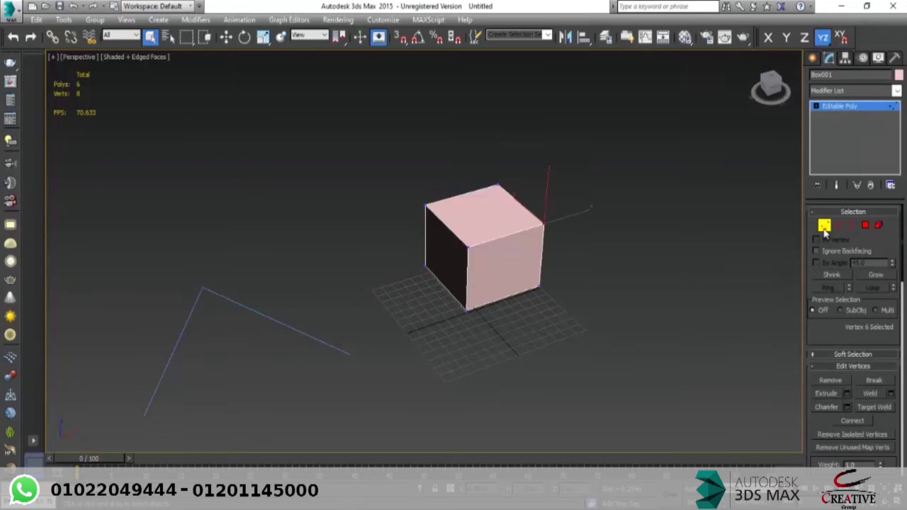
pyautogui.click(840, 225)
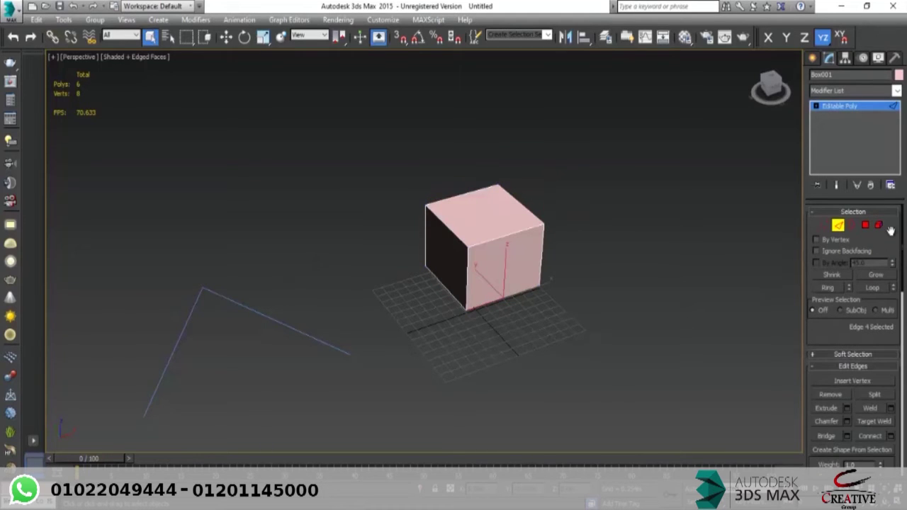
pyautogui.click(879, 225)
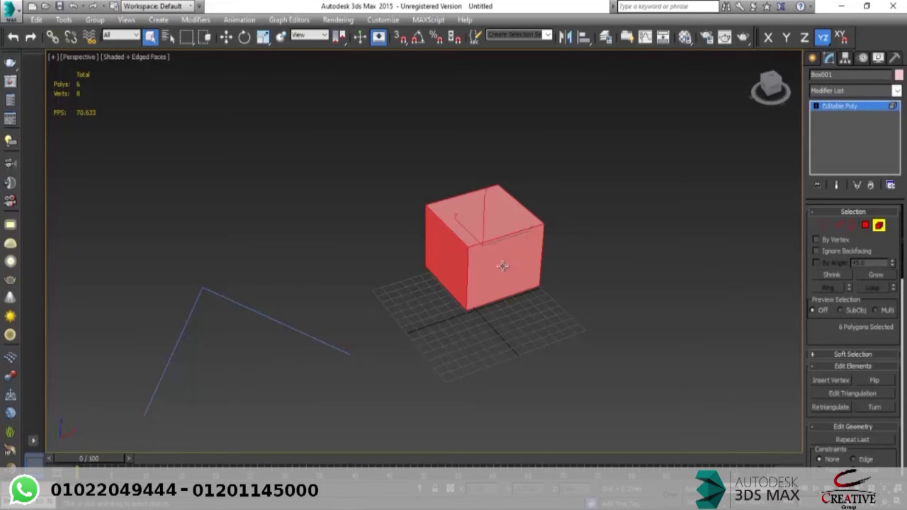
pyautogui.scroll(5, 500, 262)
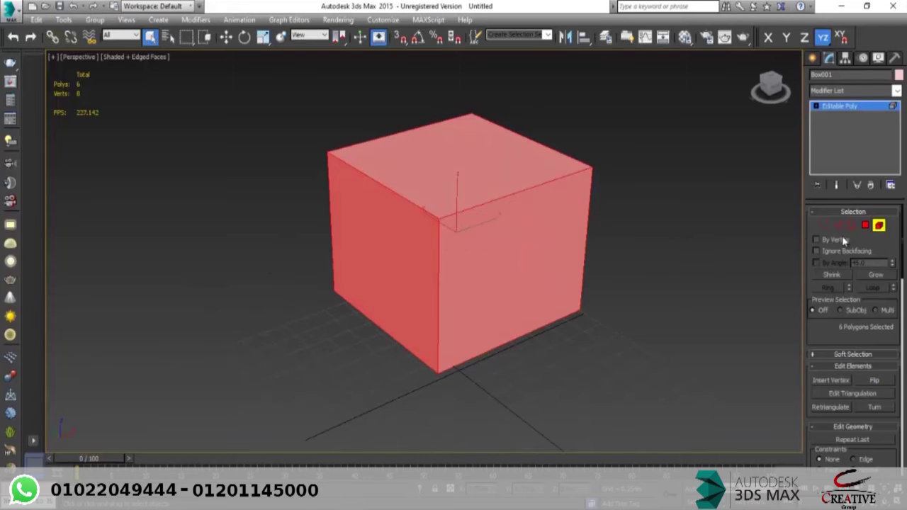
# Step: Enter the box's Polygon level and select its faces one at a time from different sides
pyautogui.click(865, 225)
pyautogui.click(466, 224)
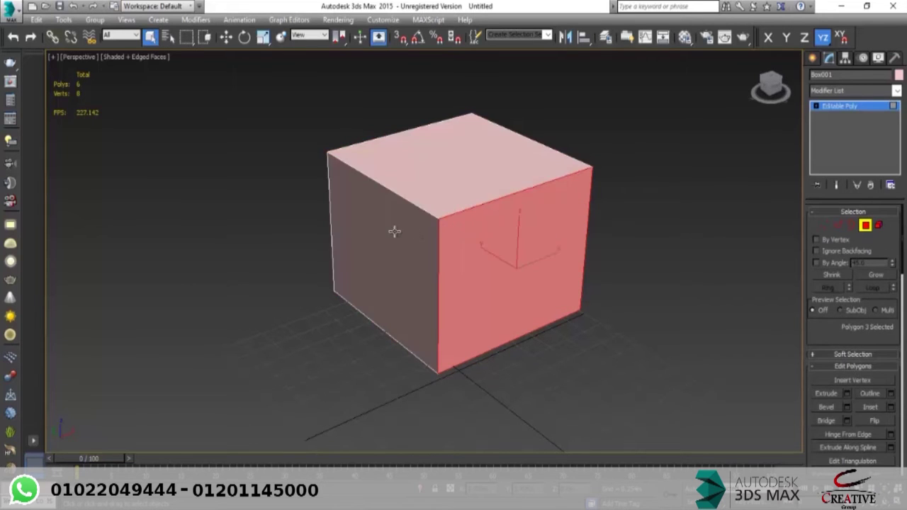
pyautogui.click(397, 237)
pyautogui.keyDown('alt'); pyautogui.moveTo(411, 268); pyautogui.dragTo(324, 296, button='middle'); pyautogui.keyUp('alt')
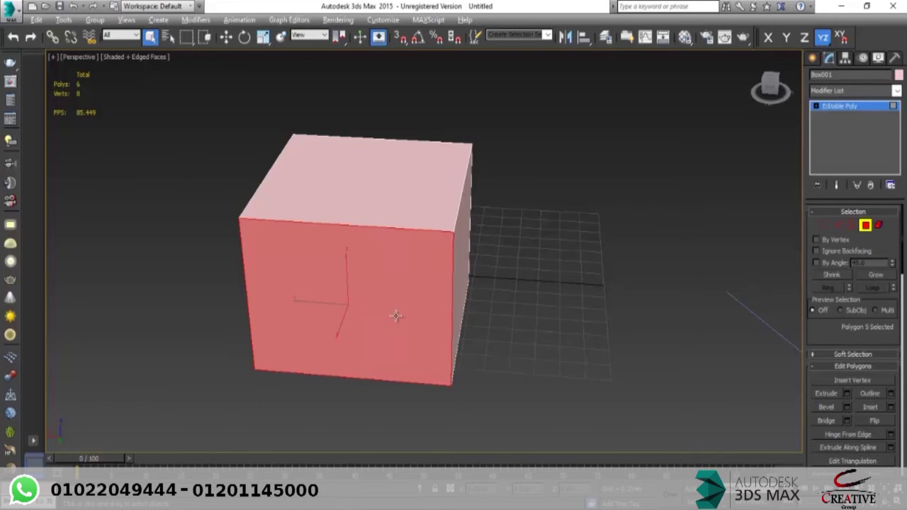
pyautogui.keyDown('alt'); pyautogui.moveTo(395, 314); pyautogui.dragTo(460, 306, button='middle'); pyautogui.keyUp('alt')
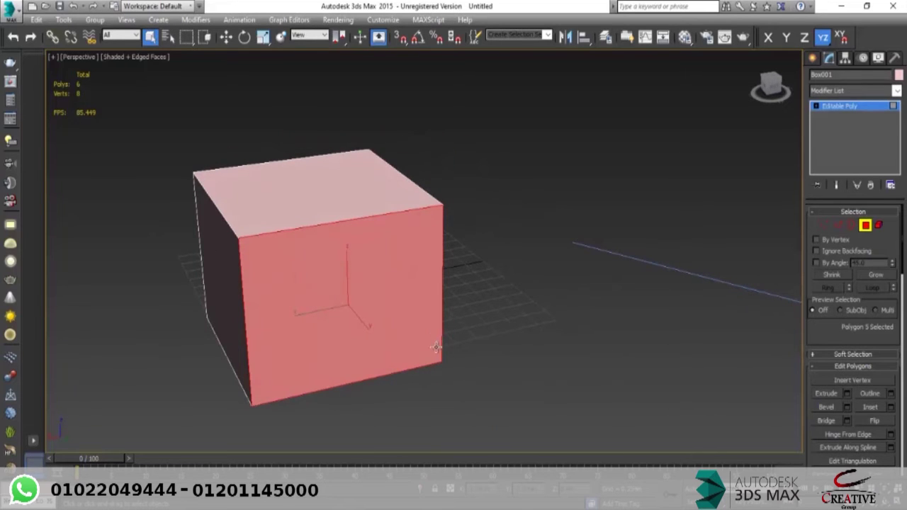
pyautogui.keyDown('alt'); pyautogui.moveTo(404, 273); pyautogui.dragTo(427, 178, button='middle'); pyautogui.keyUp('alt')
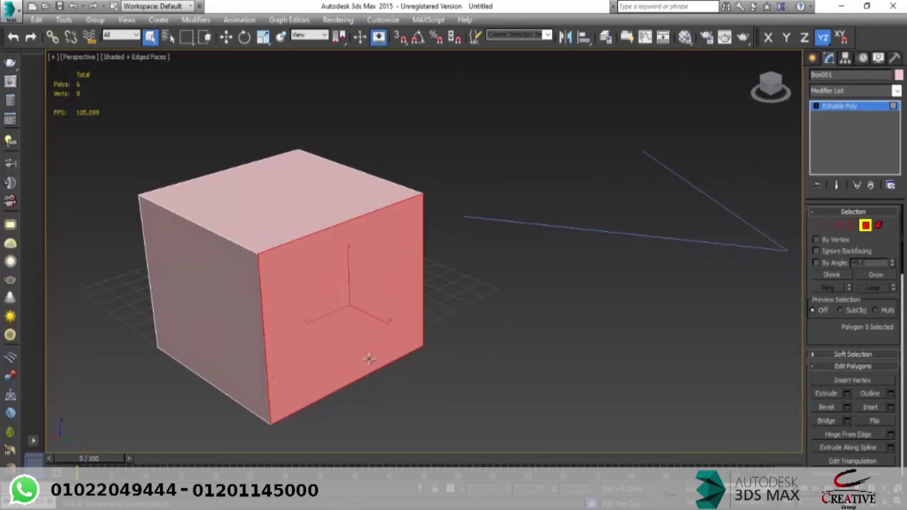
pyautogui.keyDown('alt'); pyautogui.moveTo(223, 310); pyautogui.dragTo(316, 311, button='middle'); pyautogui.keyUp('alt')
pyautogui.click(256, 312)
pyautogui.click(263, 217)
pyautogui.click(314, 309)
pyautogui.click(243, 324)
pyautogui.scroll(-2, 316, 311)
pyautogui.click(222, 305)
pyautogui.keyDown('alt'); pyautogui.moveTo(243, 309); pyautogui.dragTo(477, 334, button='middle'); pyautogui.keyUp('alt')
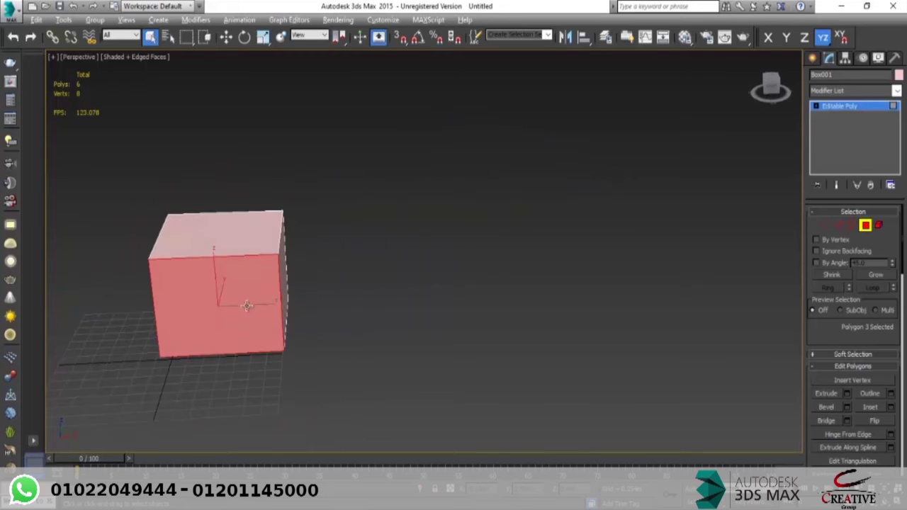
pyautogui.keyDown('alt'); pyautogui.moveTo(248, 305); pyautogui.dragTo(311, 305, button='middle'); pyautogui.keyUp('alt')
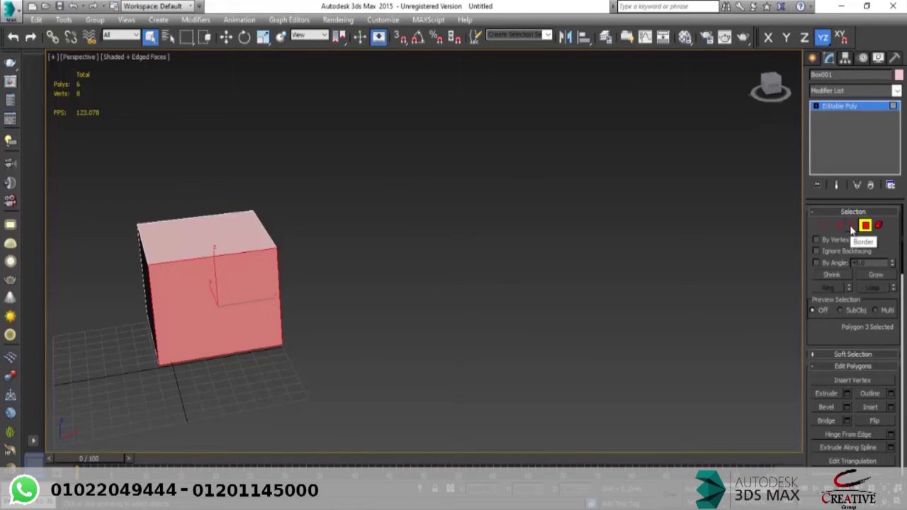
# Step: Switch the closed box to the Border level and clear its current selection
pyautogui.click(853, 228)
pyautogui.moveTo(339, 302); pyautogui.dragTo(438, 301, button='middle')
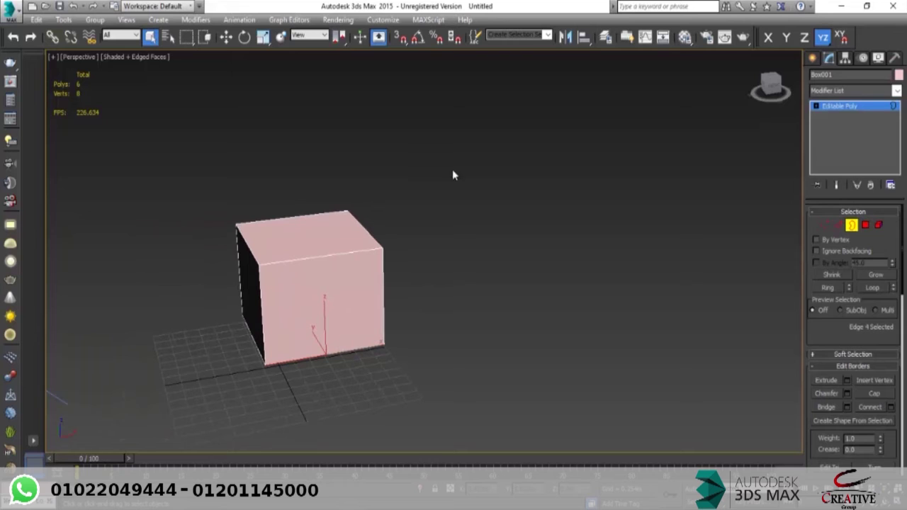
pyautogui.keyDown('alt'); pyautogui.moveTo(378, 291); pyautogui.dragTo(438, 236, button='middle'); pyautogui.keyUp('alt')
pyautogui.keyDown('alt'); pyautogui.moveTo(382, 292); pyautogui.dragTo(303, 295, button='middle'); pyautogui.keyUp('alt')
pyautogui.click(202, 194)
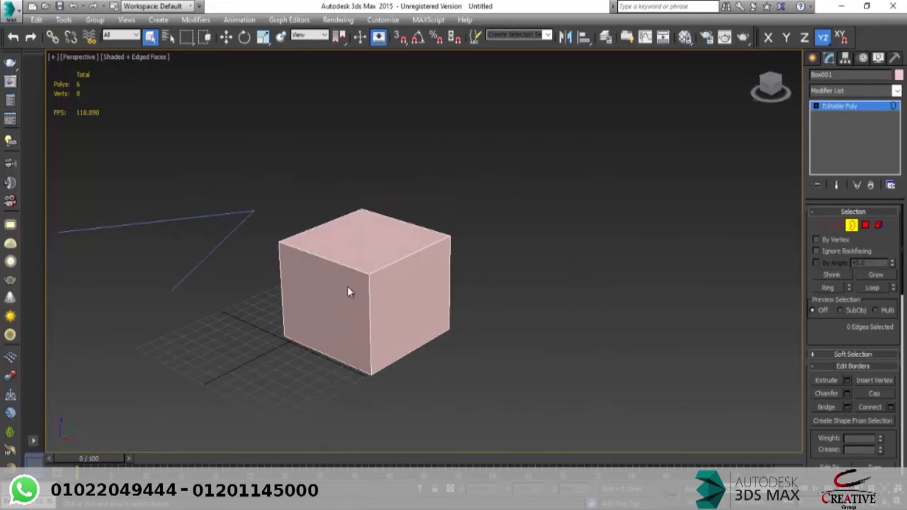
pyautogui.keyDown('alt'); pyautogui.moveTo(355, 323); pyautogui.dragTo(312, 277, button='middle'); pyautogui.keyUp('alt')
# Step: Delete one side polygon of the box at the Polygon level, leaving that side open
pyautogui.click(865, 226)
pyautogui.click(395, 319)
pyautogui.keyDown('alt'); pyautogui.moveTo(395, 320); pyautogui.dragTo(361, 344, button='middle'); pyautogui.keyUp('alt')
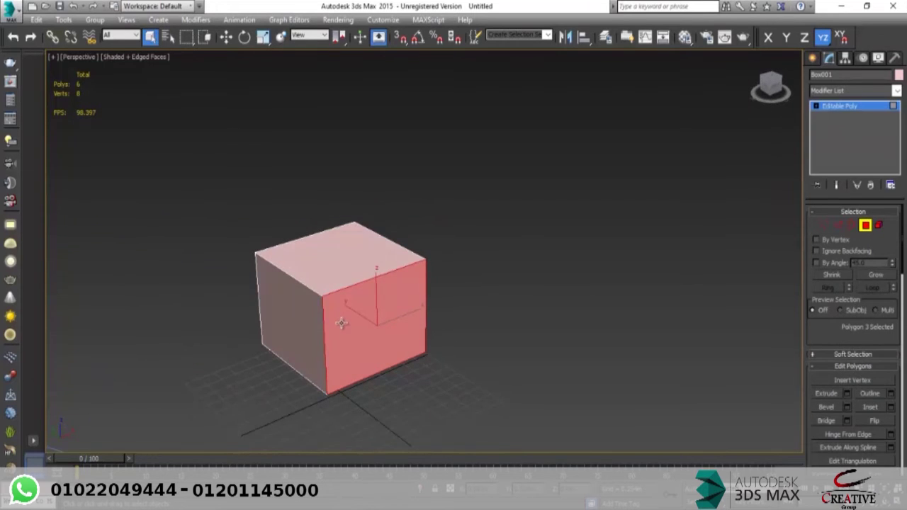
pyautogui.press('Delete')
pyautogui.scroll(3, 425, 409)
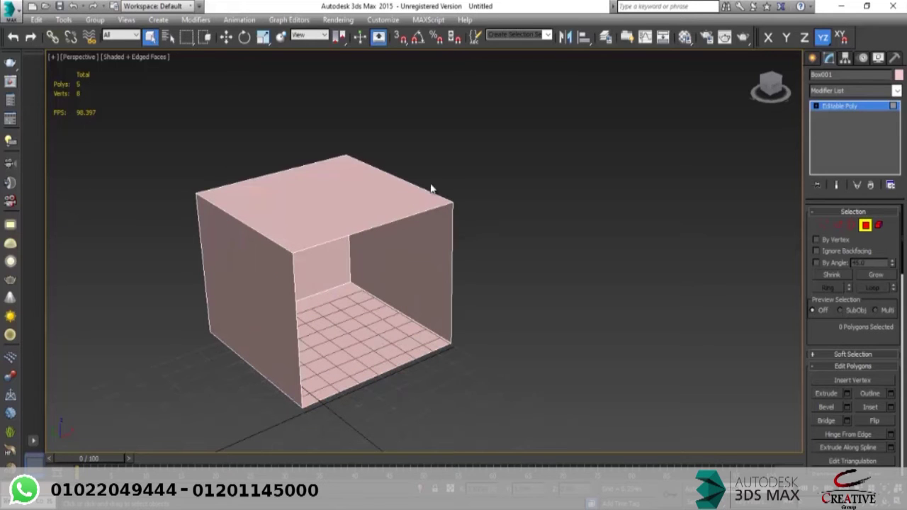
pyautogui.keyDown('alt'); pyautogui.moveTo(376, 303); pyautogui.dragTo(432, 287, button='middle'); pyautogui.keyUp('alt')
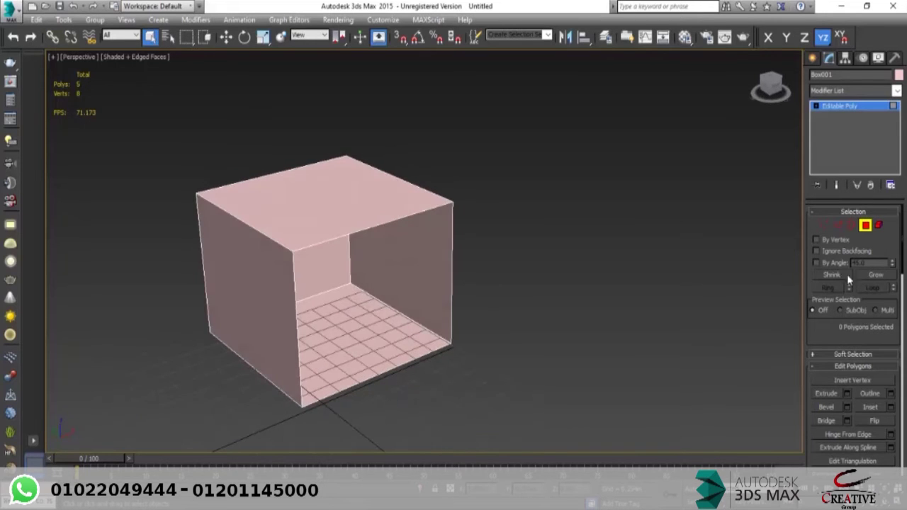
# Step: Select the border around the box's open side at the Border level, and leave sub-object editing
pyautogui.click(852, 224)
pyautogui.click(384, 221)
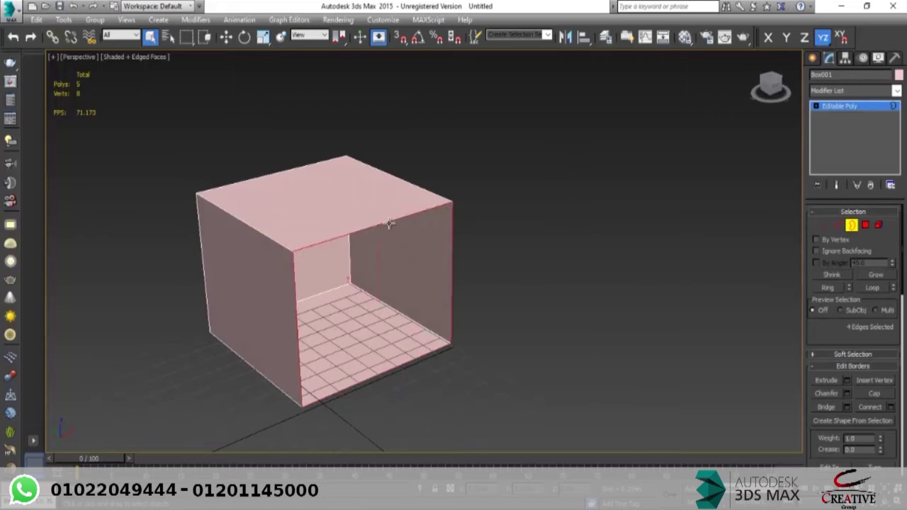
pyautogui.keyDown('alt'); pyautogui.moveTo(370, 358); pyautogui.dragTo(399, 314, button='middle'); pyautogui.keyUp('alt')
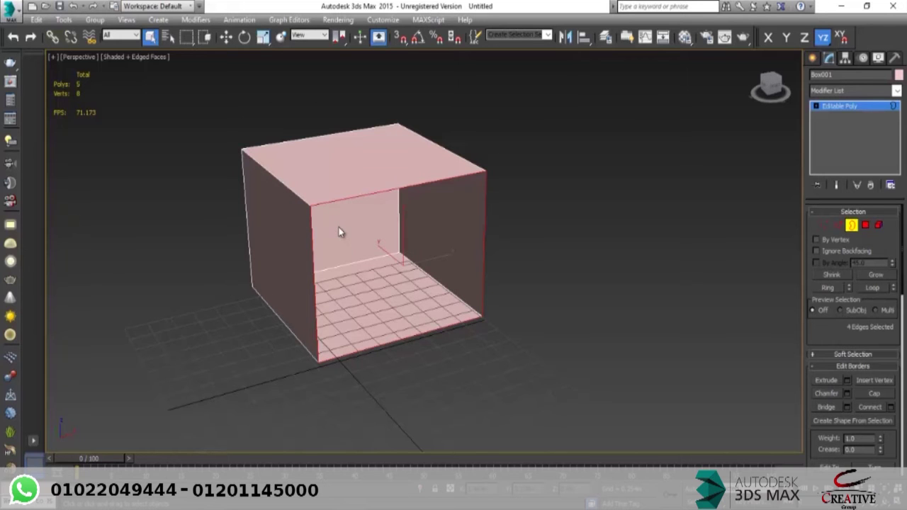
pyautogui.scroll(-3, 452, 235)
pyautogui.scroll(3, 416, 235)
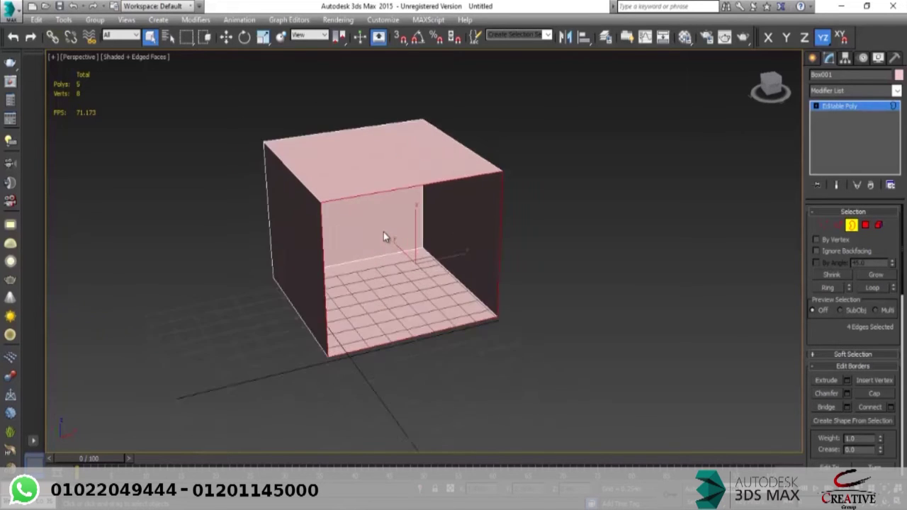
pyautogui.scroll(-3, 384, 236)
pyautogui.click(812, 57)
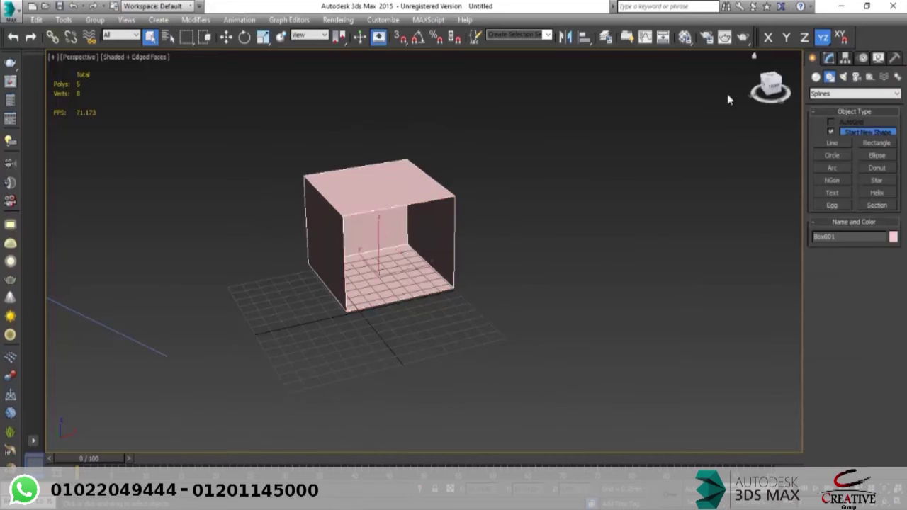
# Step: Select the line objects around the box with a region selection and delete them
pyautogui.scroll(-3, 500, 202)
pyautogui.moveTo(293, 288); pyautogui.dragTo(421, 255, button='middle')
pyautogui.moveTo(418, 213); pyautogui.dragTo(311, 302)
pyautogui.press('Delete')
pyautogui.click(541, 155)
# Step: Undo the last changes to bring back the box's missing side, and delete the line objects beside the box
pyautogui.scroll(4, 550, 158)
pyautogui.hotkey('ctrl', 'z')
pyautogui.hotkey('ctrl', 'z')
pyautogui.scroll(-5, 476, 211)
pyautogui.moveTo(354, 205); pyautogui.dragTo(183, 338)
pyautogui.press('Delete')
pyautogui.scroll(6, 470, 290)
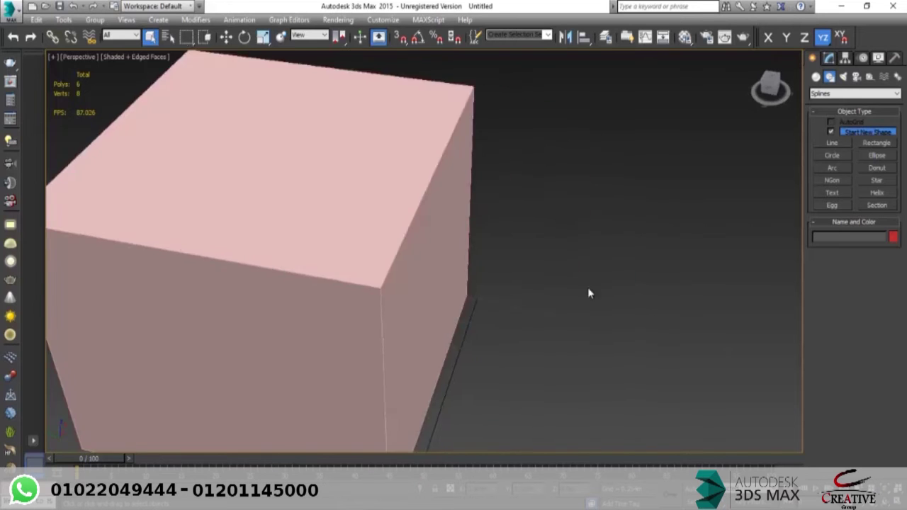
# Step: Select the box, step through its Vertex, Edge, Border, Polygon and Element levels, select the whole element and clear the selection
pyautogui.scroll(-6, 588, 293)
pyautogui.click(488, 275)
pyautogui.scroll(3, 489, 278)
pyautogui.keyDown('alt'); pyautogui.moveTo(490, 278); pyautogui.dragTo(440, 277, button='middle'); pyautogui.keyUp('alt')
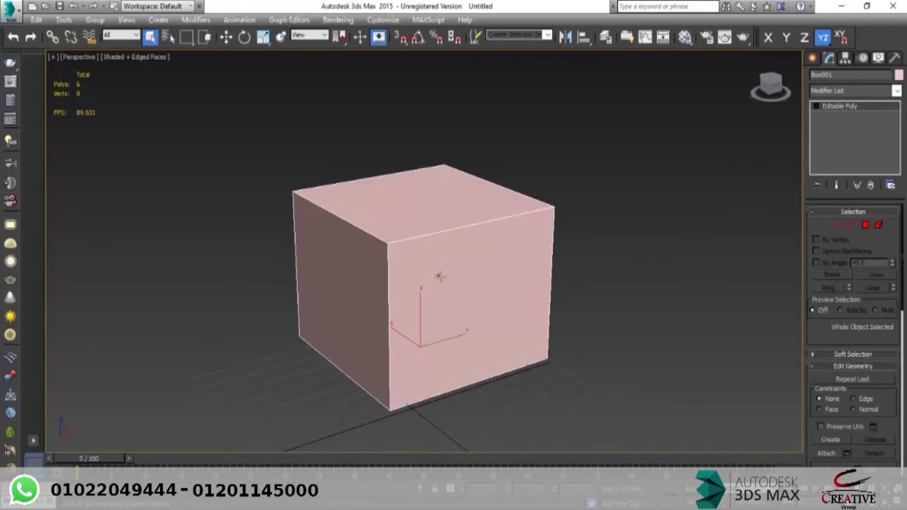
pyautogui.click(824, 226)
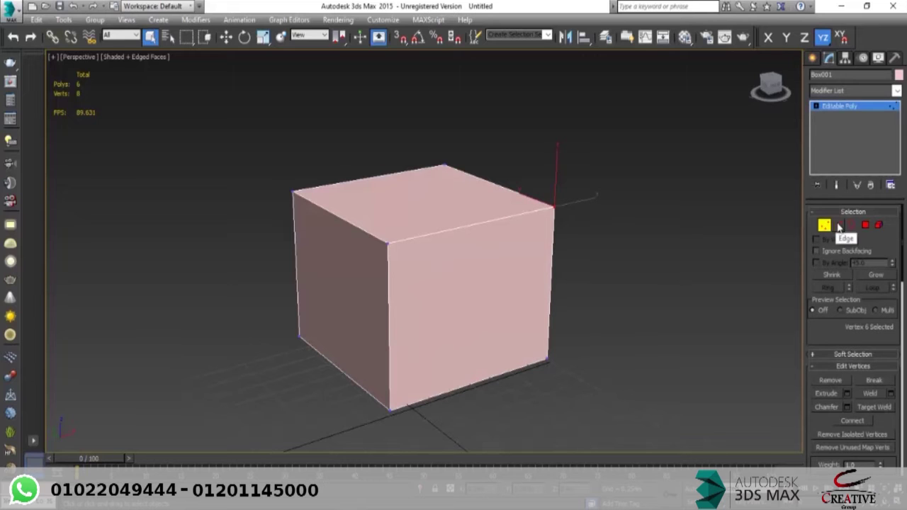
pyautogui.click(838, 226)
pyautogui.click(852, 226)
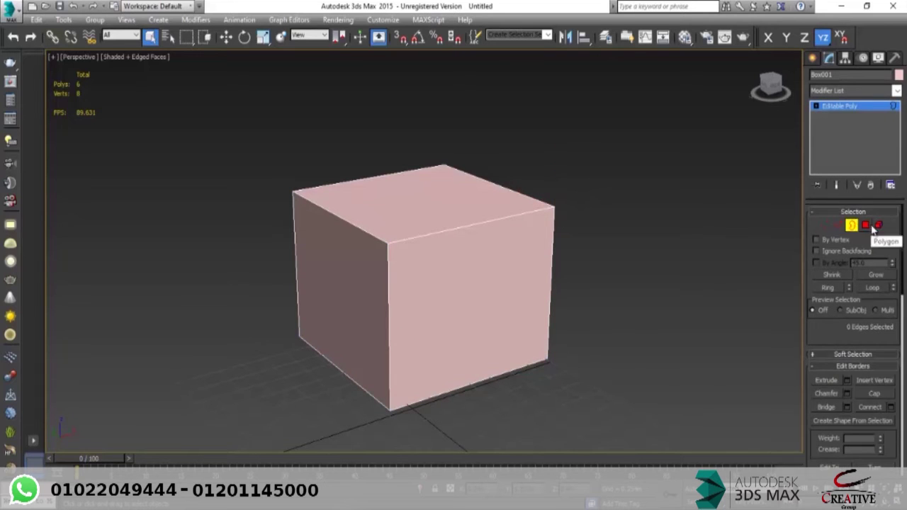
pyautogui.click(866, 226)
pyautogui.click(879, 226)
pyautogui.click(450, 202)
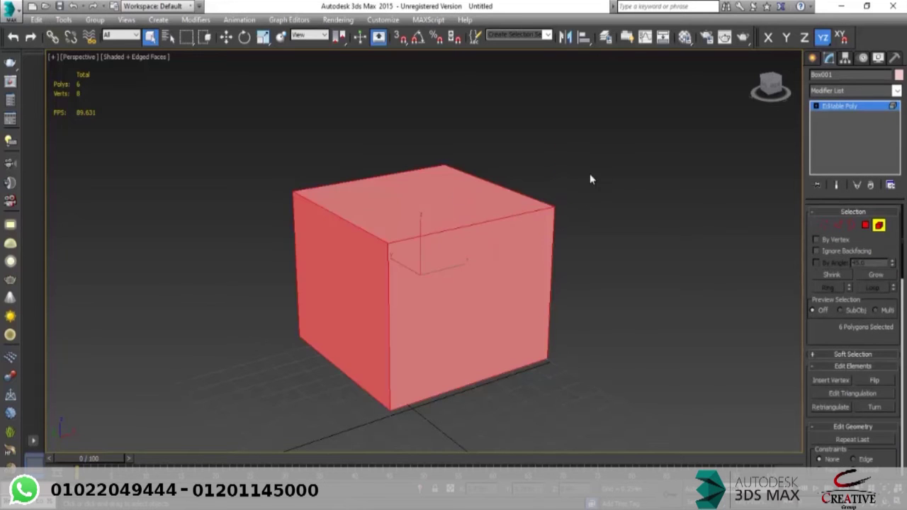
pyautogui.click(597, 210)
pyautogui.press('alt')
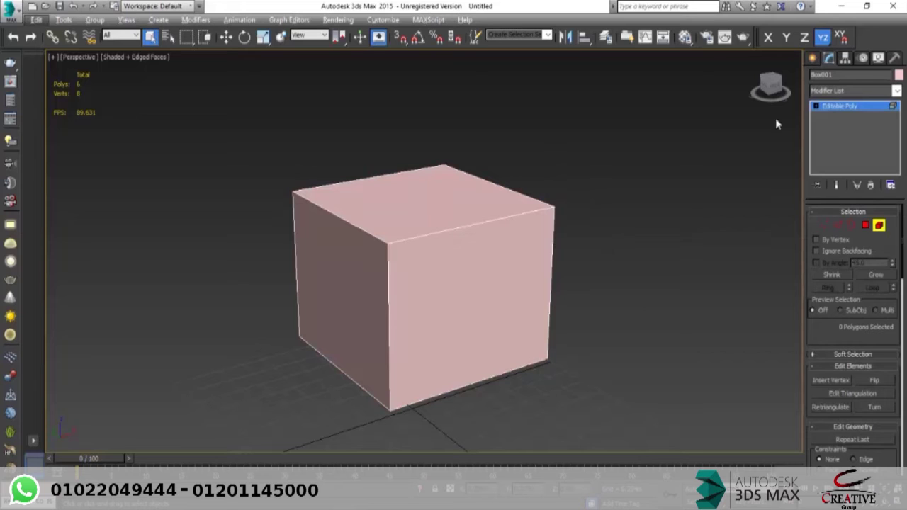
# Step: Expand the box's Editable Poly entry and activate Vertex, Edge, Border, Polygon and Element in turn from its sub-object list
pyautogui.click(816, 106)
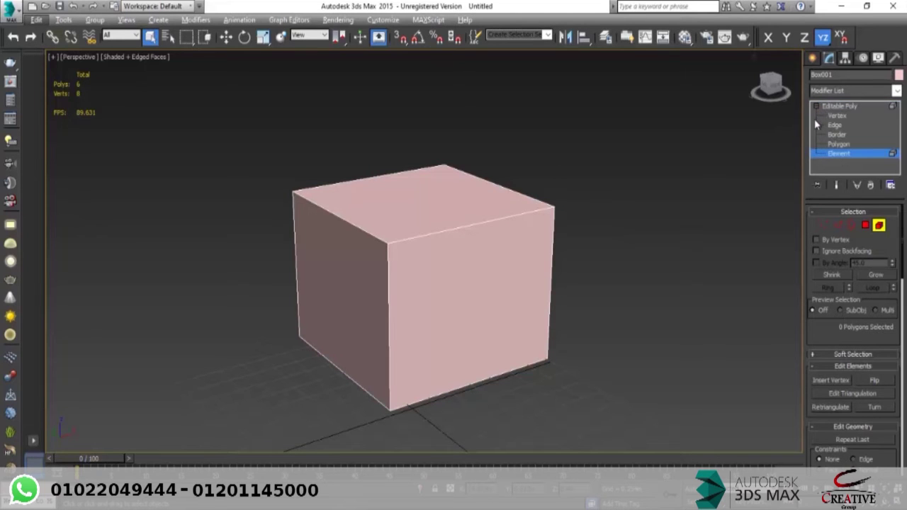
pyautogui.moveTo(626, 179); pyautogui.dragTo(521, 199, button='middle')
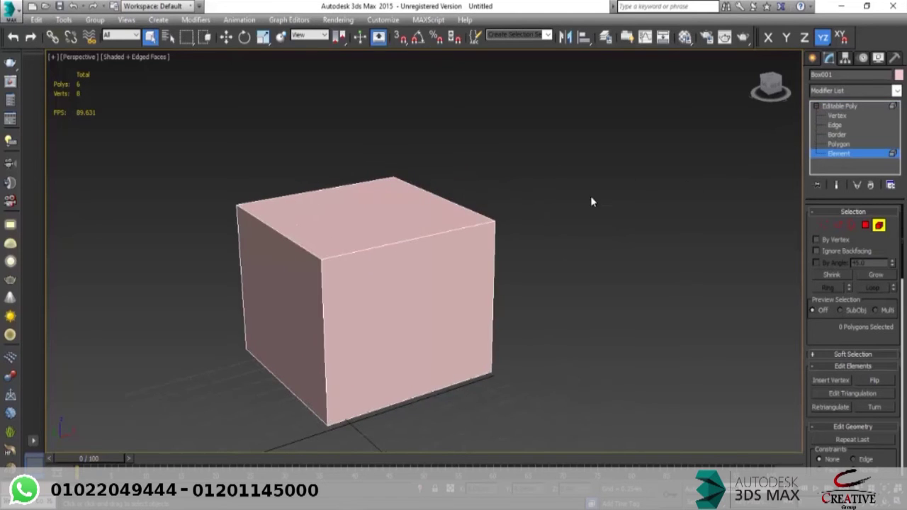
pyautogui.click(838, 116)
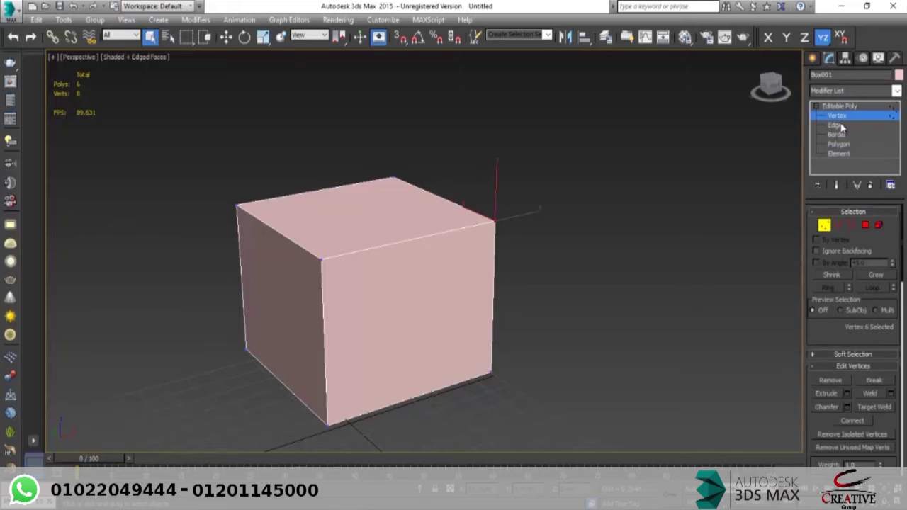
pyautogui.click(837, 125)
pyautogui.click(839, 135)
pyautogui.click(838, 144)
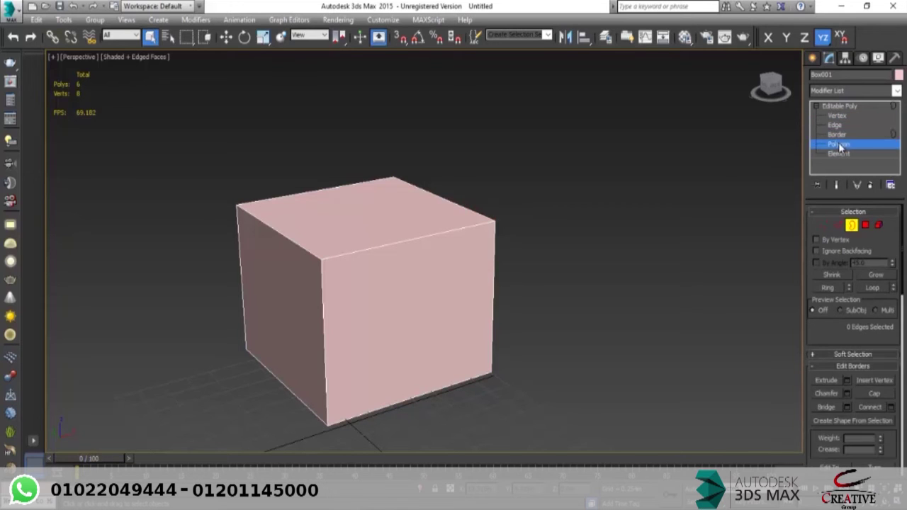
pyautogui.click(841, 154)
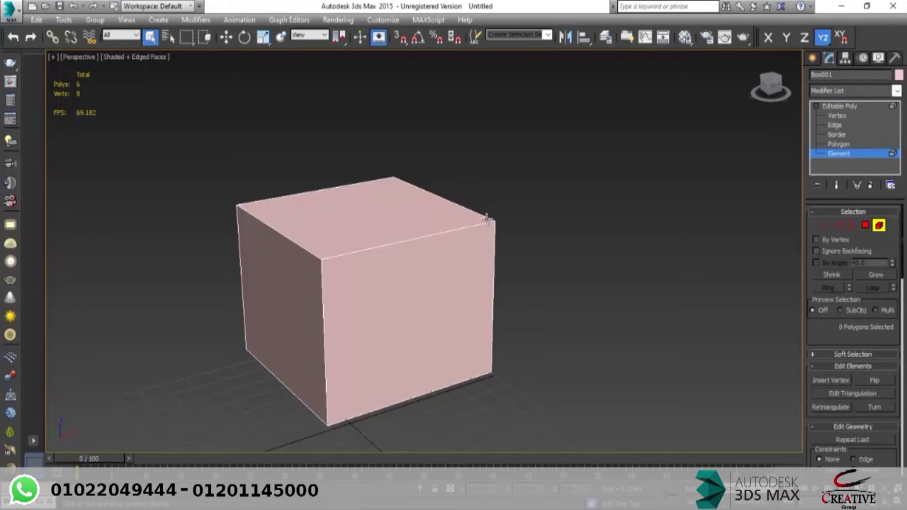
# Step: Cycle through the box's five sub-object levels again and finish at the Vertex level
pyautogui.press('1')
pyautogui.press('2')
pyautogui.press('3')
pyautogui.press('4')
pyautogui.press('5')
pyautogui.press('1')
pyautogui.press('2')
pyautogui.press('3')
pyautogui.press('1')
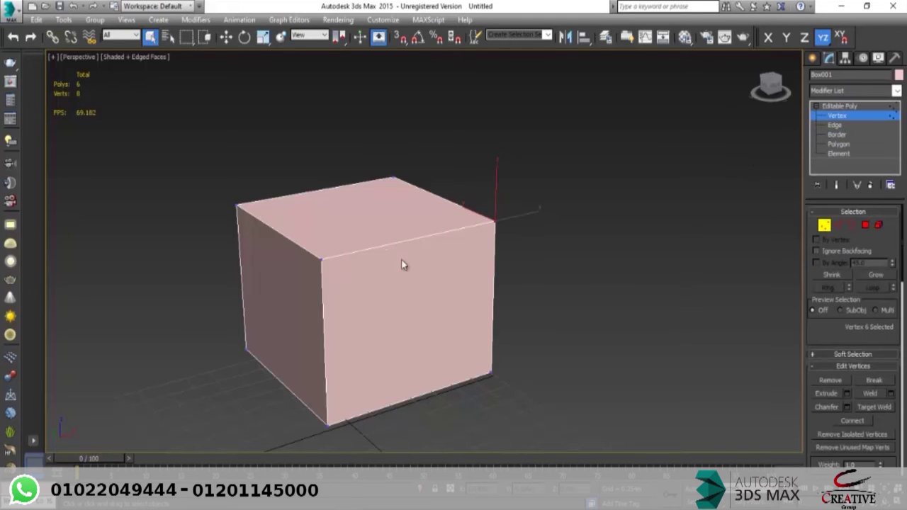
pyautogui.moveTo(405, 276); pyautogui.dragTo(431, 242, button='middle')
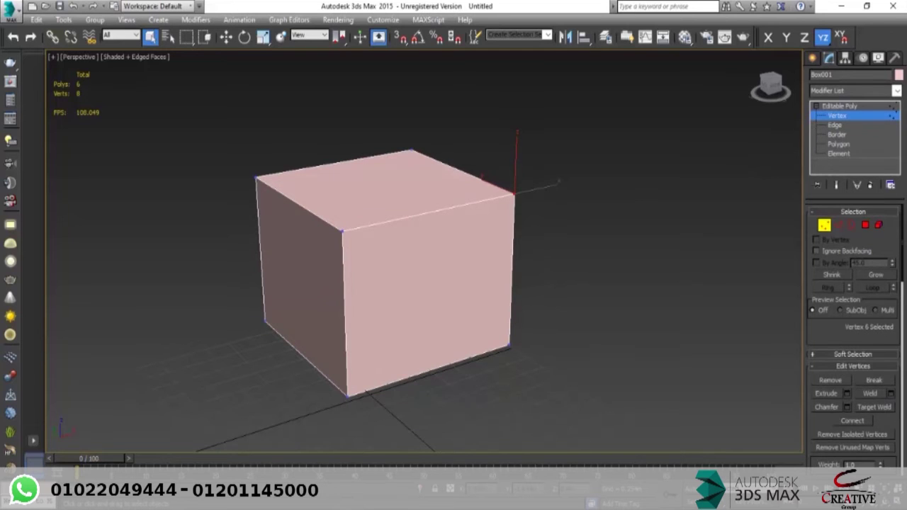
# Step: Examine the Edit Vertices settings and compare them with the Edge, Border and Polygon levels' own editing settings
pyautogui.scroll(-3, 850, 330)
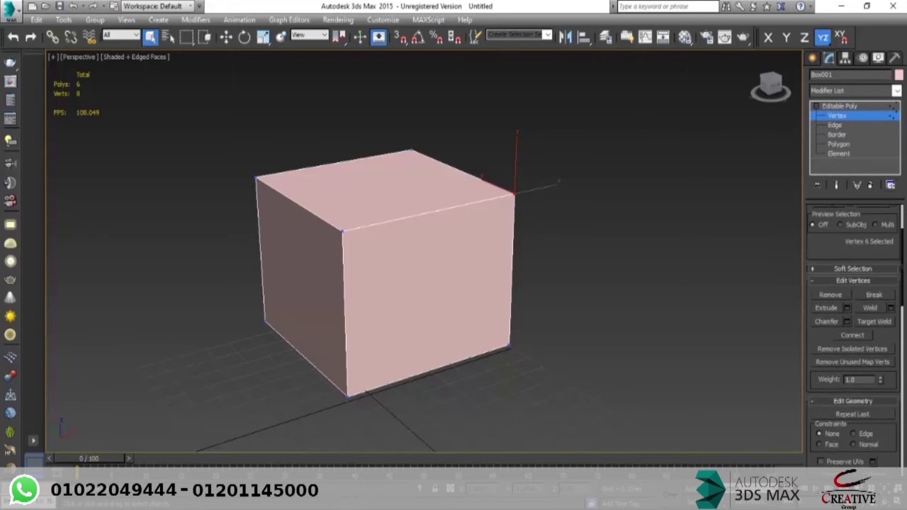
pyautogui.moveTo(838, 249); pyautogui.dragTo(838, 278)
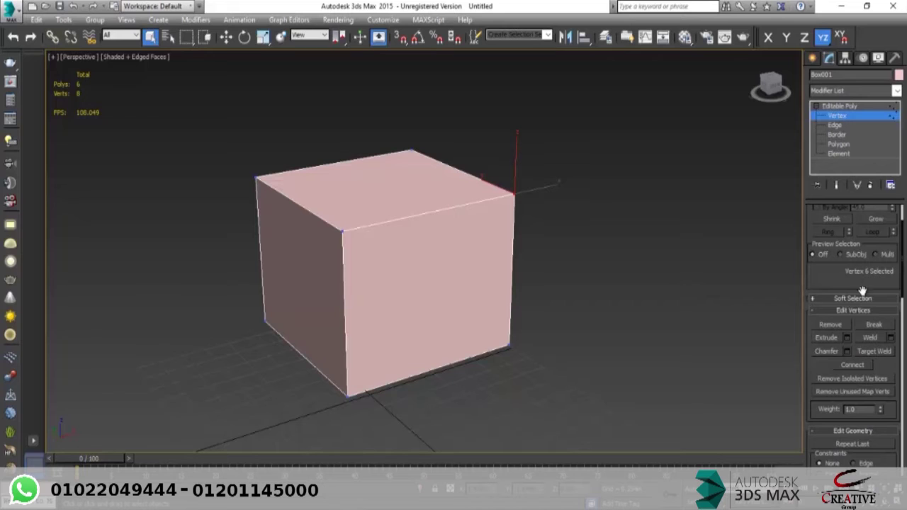
pyautogui.scroll(2, 856, 274)
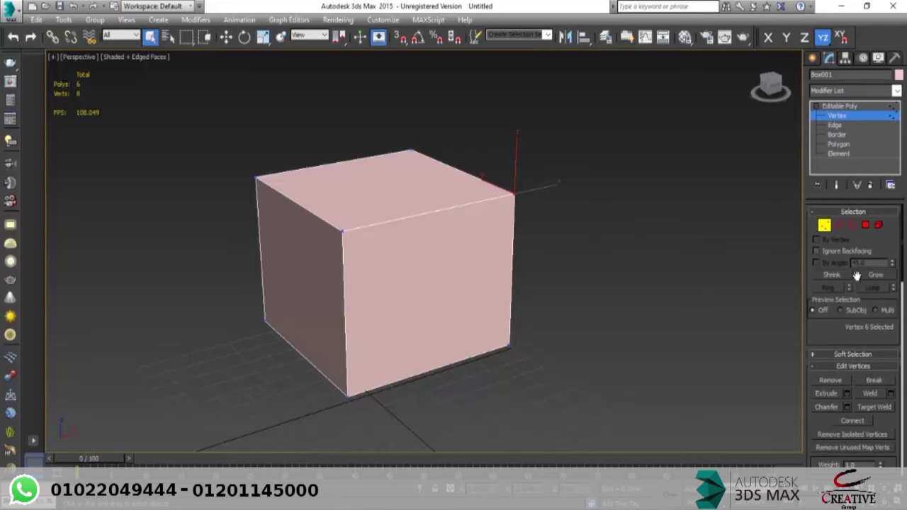
pyautogui.scroll(-4, 861, 290)
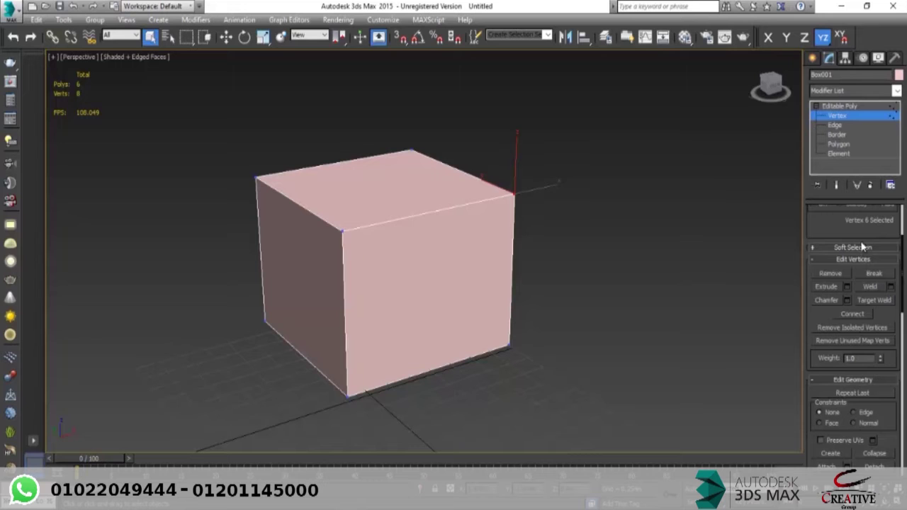
pyautogui.click(838, 127)
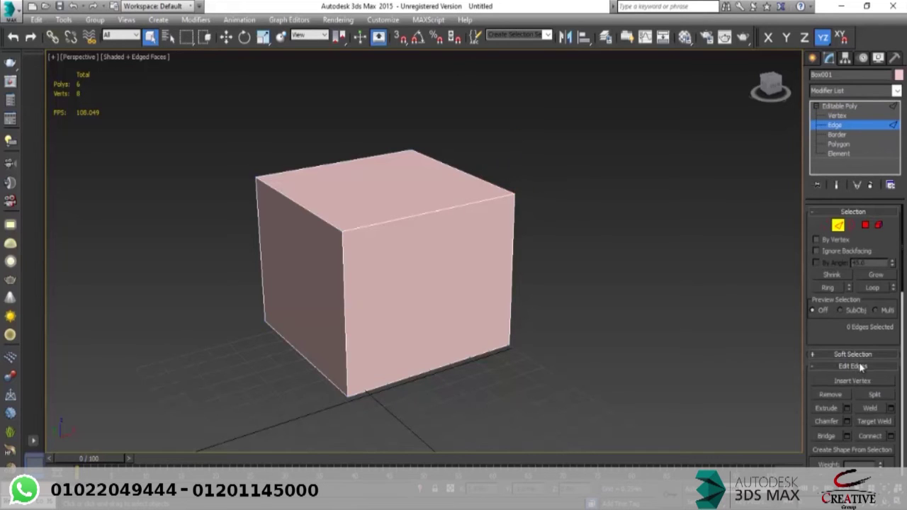
pyautogui.click(858, 134)
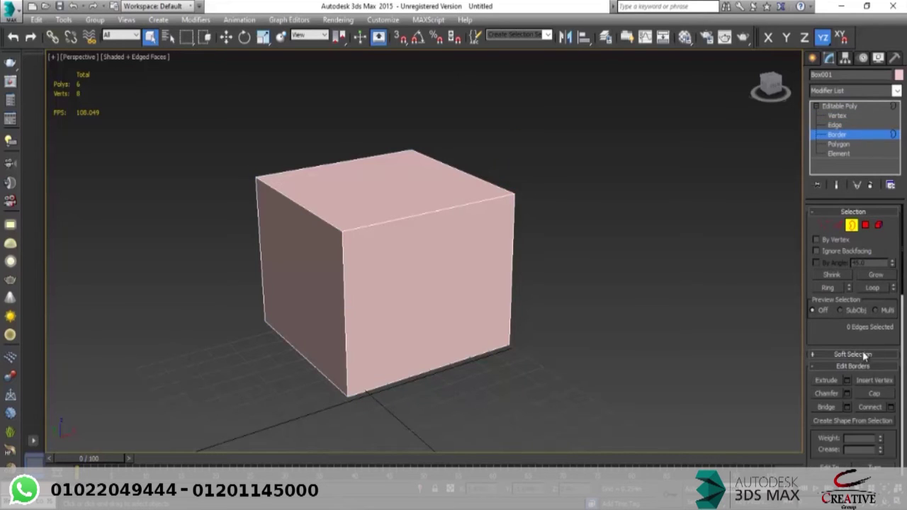
pyautogui.click(847, 144)
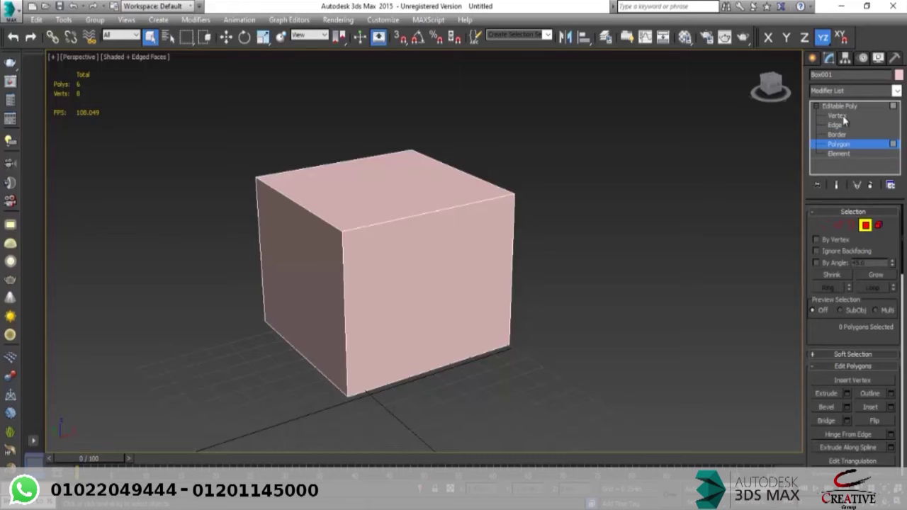
# Step: Revisit the Vertex, Edge and Border levels and review the Border level's settings from Edit Borders down to Subdivision Surface
pyautogui.click(838, 115)
pyautogui.click(836, 125)
pyautogui.click(837, 135)
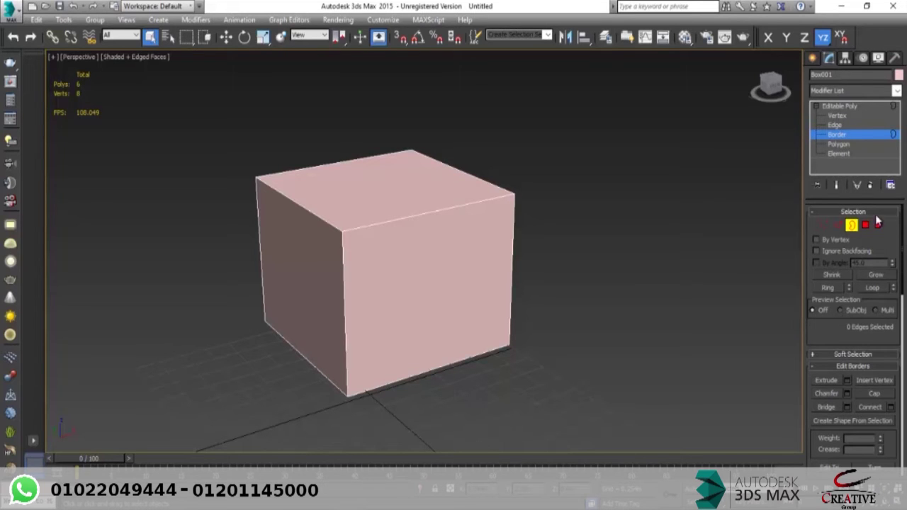
pyautogui.scroll(-5, 874, 241)
pyautogui.scroll(-2, 854, 227)
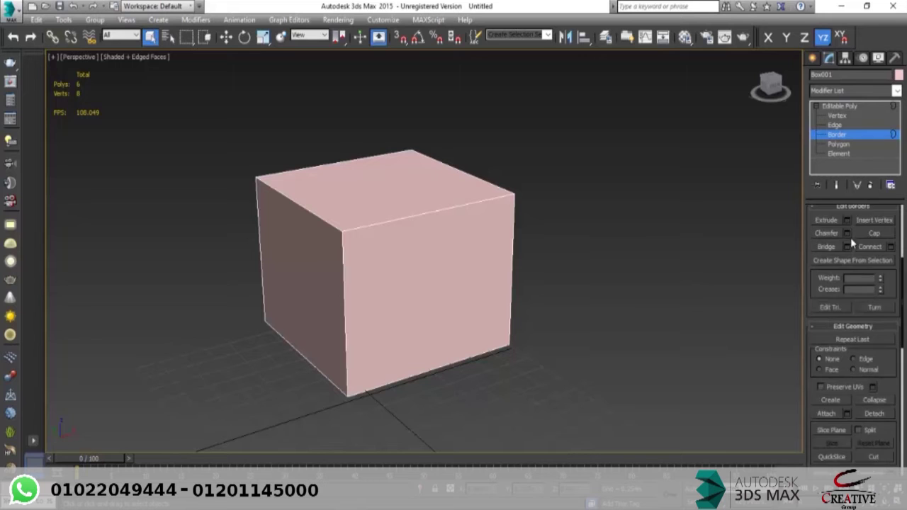
pyautogui.scroll(-6, 867, 373)
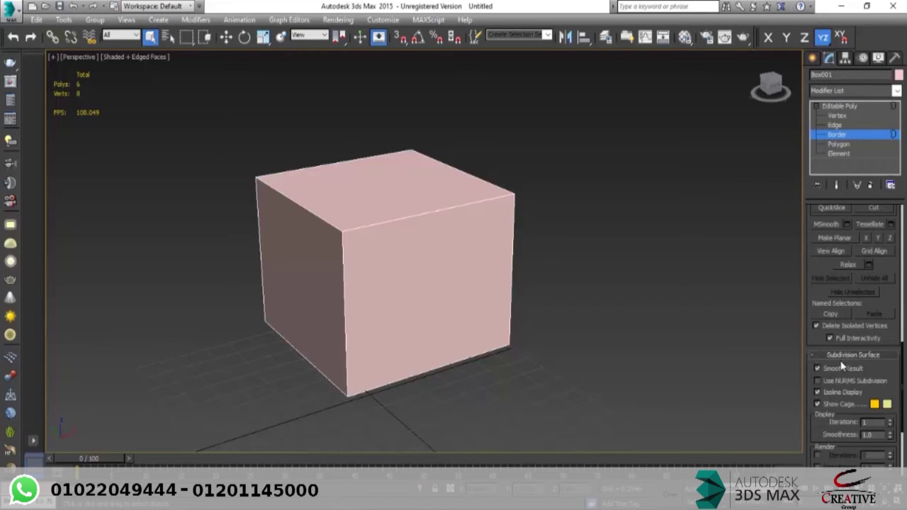
pyautogui.scroll(-4, 872, 348)
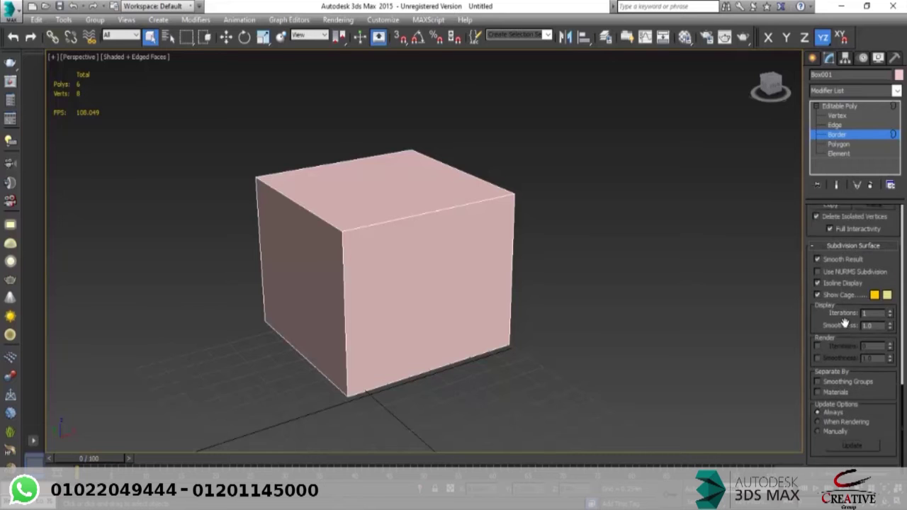
pyautogui.scroll(8, 854, 340)
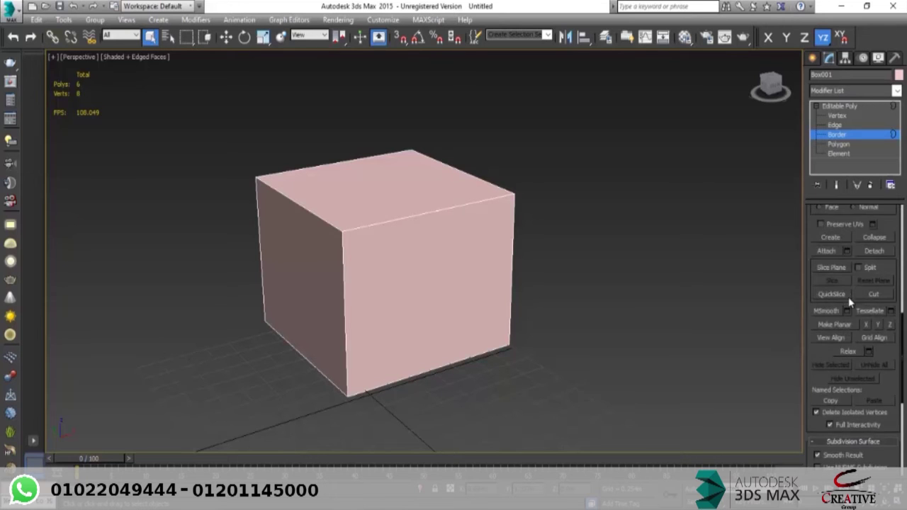
pyautogui.scroll(1, 849, 293)
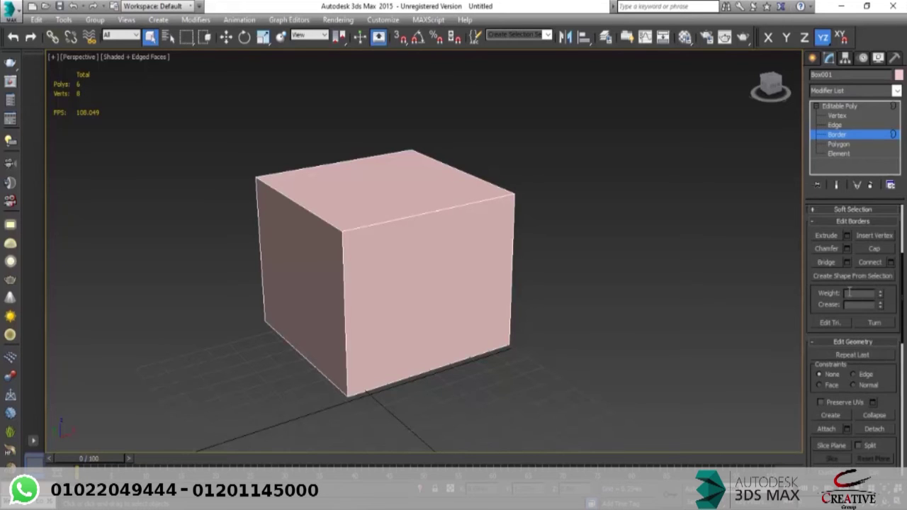
pyautogui.scroll(4, 848, 293)
# Step: At the Vertex level, move one upper corner vertex of the box horizontally in the XY plane and raise it along Z
pyautogui.click(842, 115)
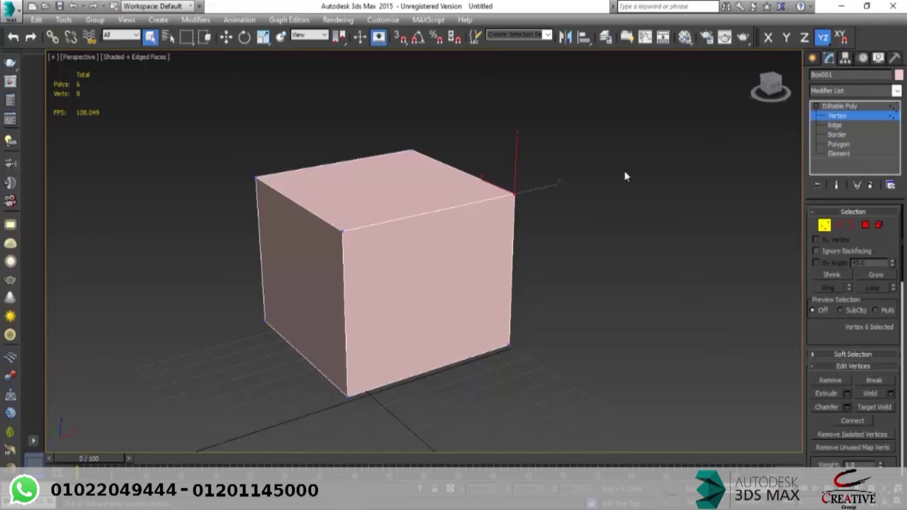
pyautogui.keyDown('alt'); pyautogui.moveTo(625, 176); pyautogui.dragTo(608, 169, button='middle'); pyautogui.keyUp('alt')
pyautogui.click(208, 203)
pyautogui.click(268, 172)
pyautogui.press('w')
pyautogui.keyDown('alt'); pyautogui.moveTo(276, 190); pyautogui.dragTo(232, 229, button='middle'); pyautogui.keyUp('alt')
pyautogui.keyDown('alt'); pyautogui.moveTo(324, 218); pyautogui.dragTo(384, 281, button='middle'); pyautogui.keyUp('alt')
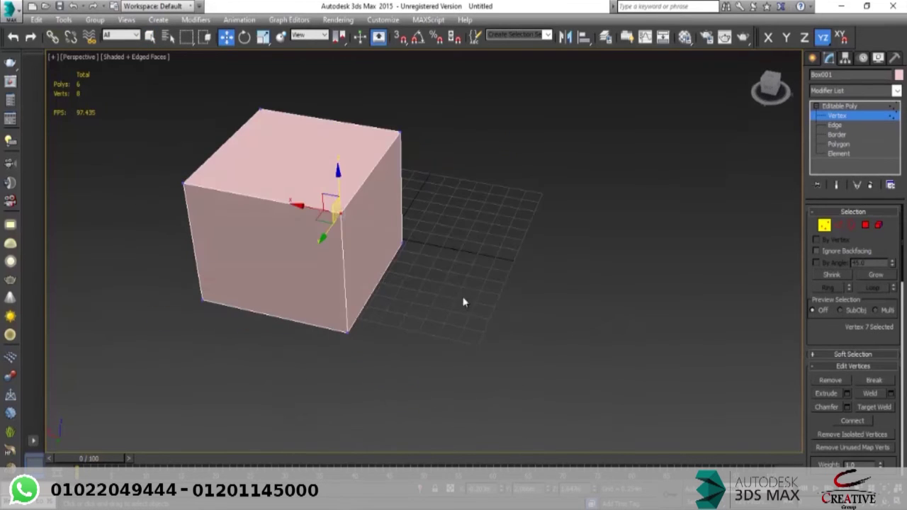
pyautogui.moveTo(611, 258); pyautogui.dragTo(567, 280, button='middle')
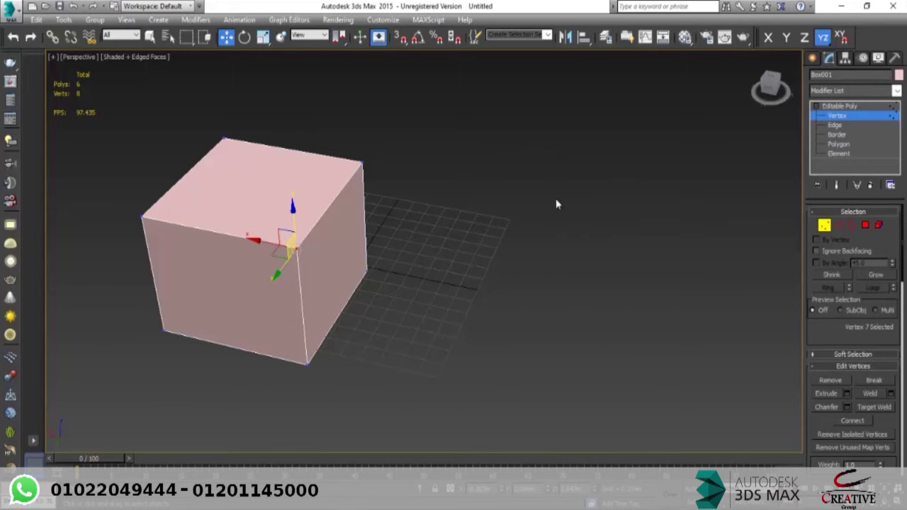
pyautogui.keyDown('alt'); pyautogui.moveTo(429, 253); pyautogui.dragTo(366, 261, button='middle'); pyautogui.keyUp('alt')
pyautogui.moveTo(271, 250); pyautogui.dragTo(327, 280)
pyautogui.keyDown('alt'); pyautogui.moveTo(328, 280); pyautogui.dragTo(395, 229, button='middle'); pyautogui.keyUp('alt')
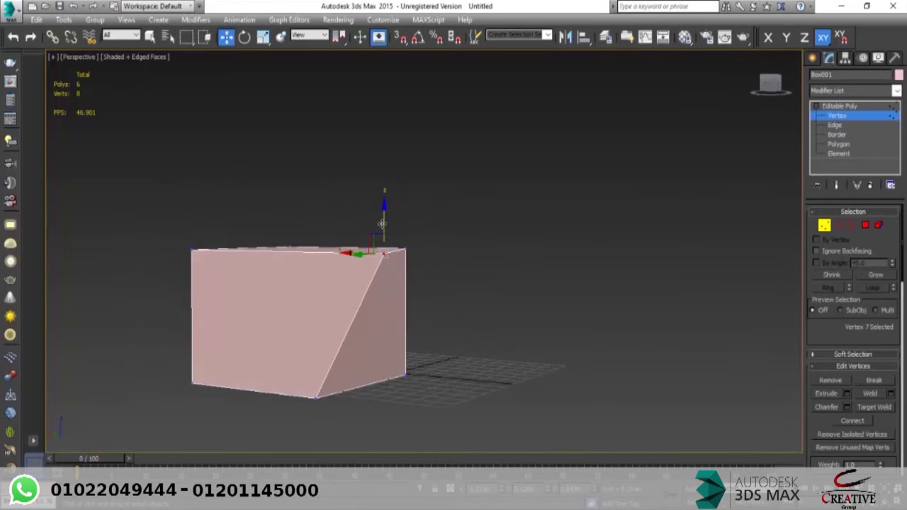
pyautogui.moveTo(383, 228); pyautogui.dragTo(357, 213)
pyautogui.keyDown('alt'); pyautogui.moveTo(357, 213); pyautogui.dragTo(484, 244, button='middle'); pyautogui.keyUp('alt')
# Step: Lower a second upper corner vertex of the box along Z, and select another upper corner vertex
pyautogui.click(563, 196)
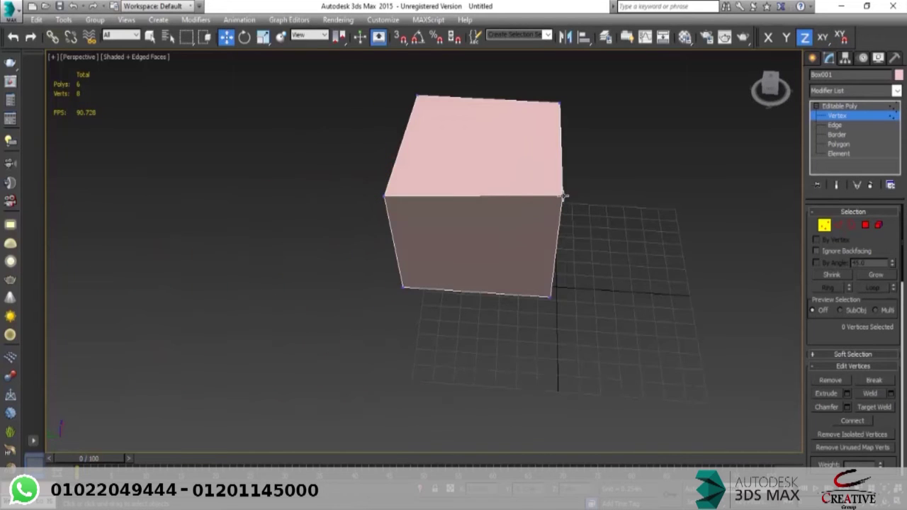
pyautogui.moveTo(568, 166); pyautogui.dragTo(559, 235)
pyautogui.keyDown('alt'); pyautogui.moveTo(558, 236); pyautogui.dragTo(619, 206, button='middle'); pyautogui.keyUp('alt')
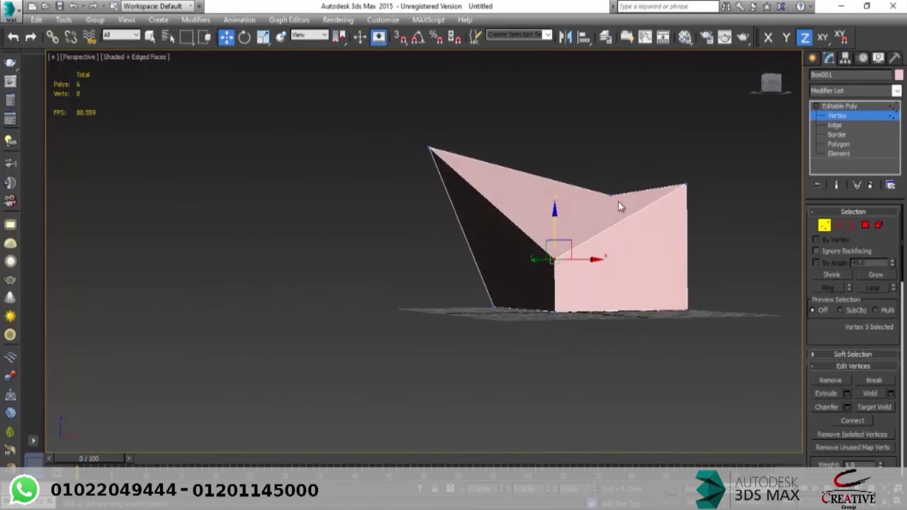
pyautogui.click(688, 186)
pyautogui.keyDown('alt'); pyautogui.moveTo(688, 185); pyautogui.dragTo(636, 202, button='middle'); pyautogui.keyUp('alt')
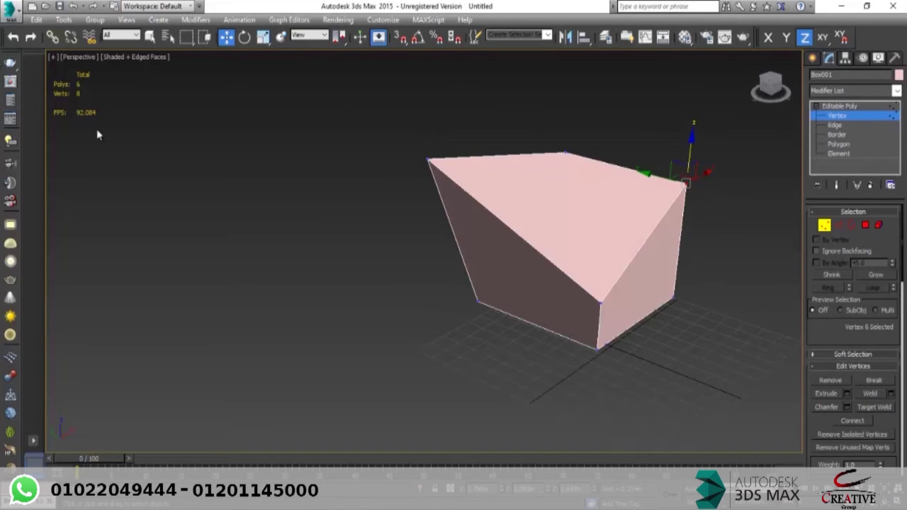
pyautogui.keyDown('alt'); pyautogui.moveTo(418, 190); pyautogui.dragTo(546, 228, button='middle'); pyautogui.keyUp('alt')
# Step: Select an upper edge of the deformed box at the Edge level and move it along Y
pyautogui.click(835, 125)
pyautogui.click(526, 208)
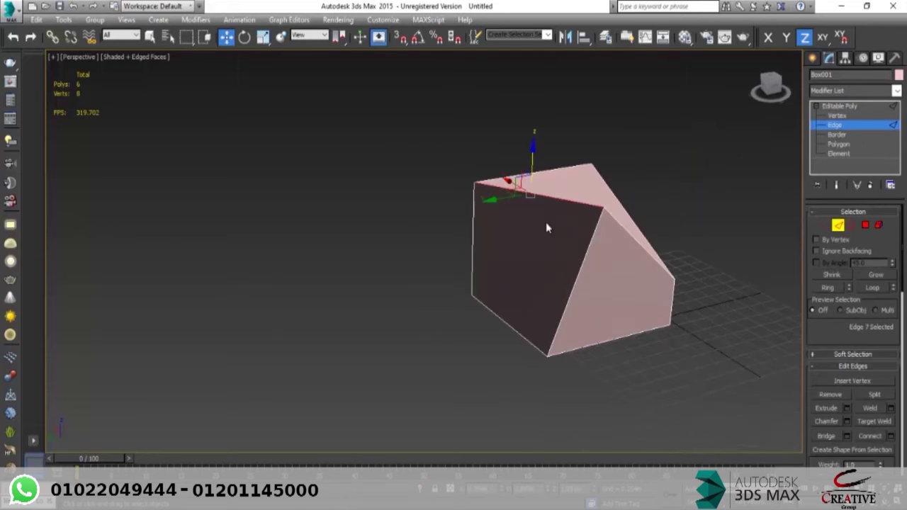
pyautogui.moveTo(499, 200); pyautogui.dragTo(437, 210)
pyautogui.moveTo(532, 230)
pyautogui.keyDown('alt'); pyautogui.mouseDown(button='middle')
pyautogui.moveTo(490, 203)
pyautogui.moveTo(476, 208)
pyautogui.moveTo(555, 227)
pyautogui.moveTo(528, 233)
pyautogui.moveTo(534, 239)
pyautogui.mouseUp(button='middle'); pyautogui.keyUp('alt')
# Step: Select a side polygon of the deformed box at the Polygon level and move it
pyautogui.click(858, 144)
pyautogui.click(522, 248)
pyautogui.moveTo(575, 193); pyautogui.dragTo(574, 166)
# Step: Select the whole box at the Element level, move and rotate it, and return to the Move tool
pyautogui.click(879, 225)
pyautogui.click(626, 226)
pyautogui.keyDown('alt'); pyautogui.moveTo(626, 226); pyautogui.dragTo(533, 298, button='middle'); pyautogui.keyUp('alt')
pyautogui.moveTo(533, 298); pyautogui.dragTo(563, 277)
pyautogui.press('e')
pyautogui.moveTo(554, 315); pyautogui.dragTo(555, 284)
pyautogui.press('r')
pyautogui.press('w')
pyautogui.scroll(-3, 306, 119)
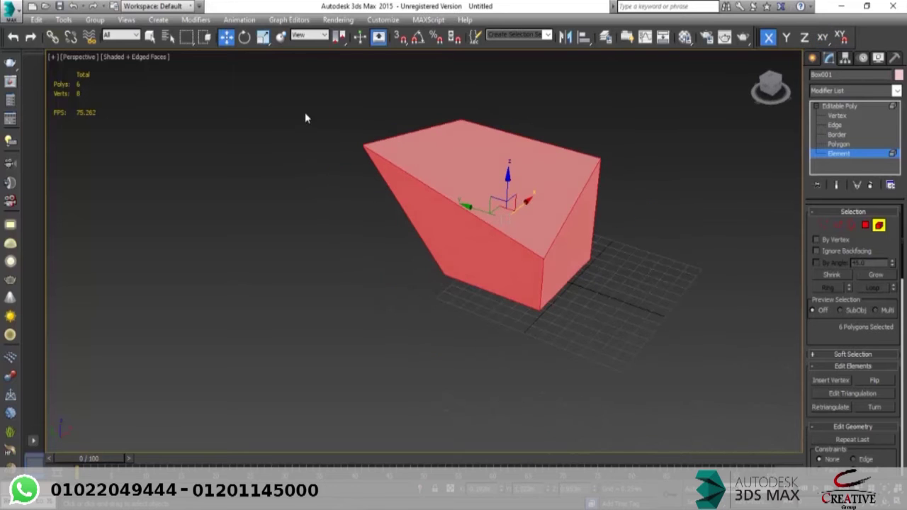
# Step: Select the long upper edge of the deformed box at the Edge level, rotate it, and return to the Move tool
pyautogui.click(839, 226)
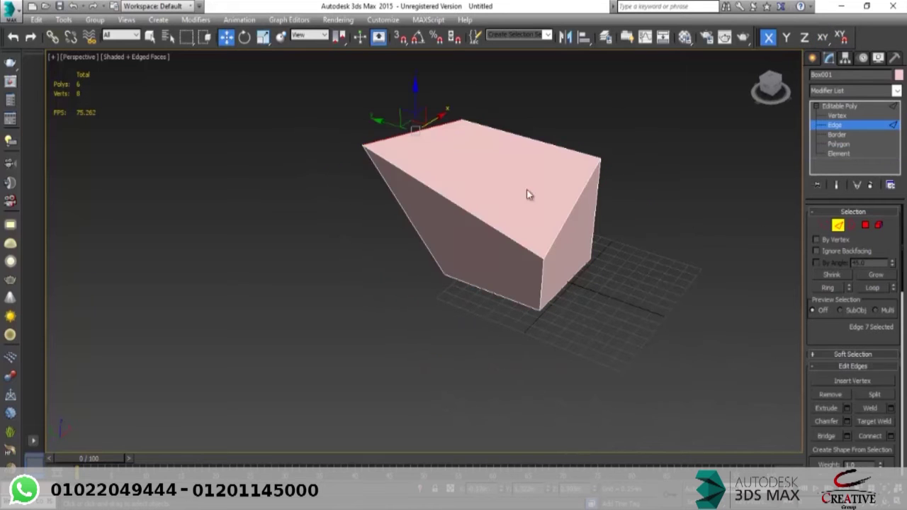
pyautogui.click(456, 203)
pyautogui.press('e')
pyautogui.moveTo(458, 224); pyautogui.dragTo(420, 248)
pyautogui.keyDown('alt'); pyautogui.moveTo(591, 246); pyautogui.dragTo(646, 224, button='middle'); pyautogui.keyUp('alt')
pyautogui.press('w')
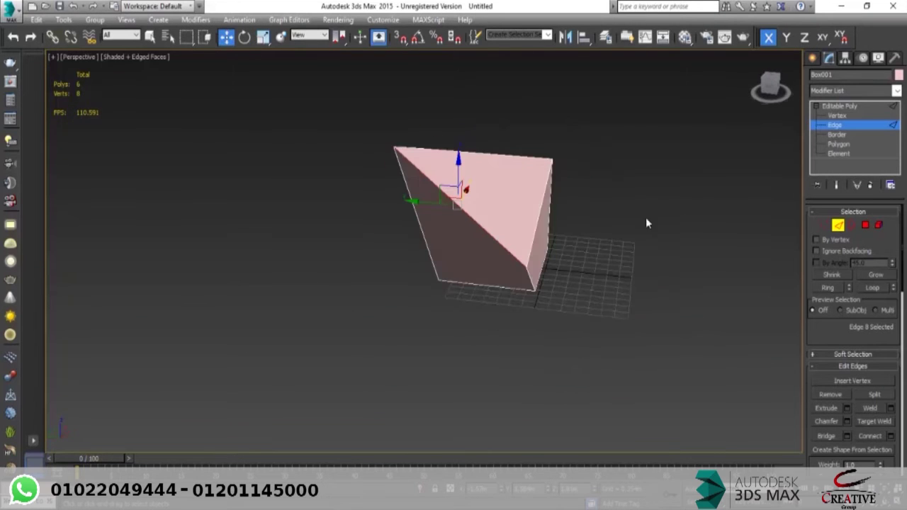
pyautogui.keyDown('alt'); pyautogui.moveTo(501, 260); pyautogui.dragTo(528, 214, button='middle'); pyautogui.keyUp('alt')
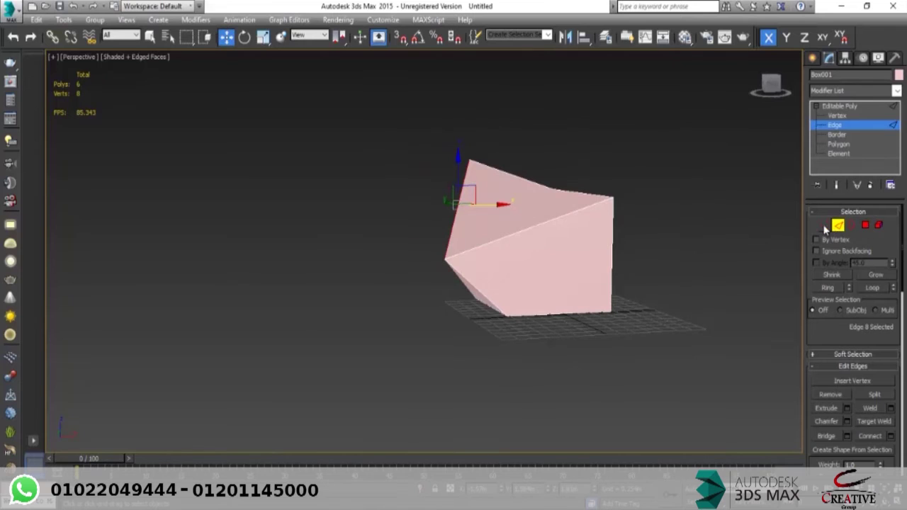
pyautogui.keyDown('alt'); pyautogui.moveTo(517, 174); pyautogui.dragTo(359, 82, button='middle'); pyautogui.keyUp('alt')
pyautogui.keyDown('alt'); pyautogui.moveTo(514, 282); pyautogui.dragTo(452, 283, button='middle'); pyautogui.keyUp('alt')
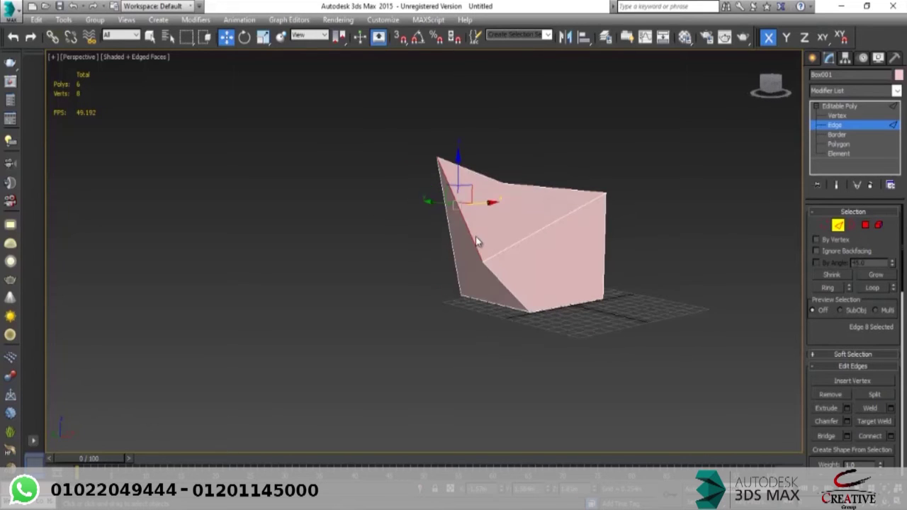
pyautogui.keyDown('alt'); pyautogui.moveTo(504, 178); pyautogui.dragTo(546, 213, button='middle'); pyautogui.keyUp('alt')
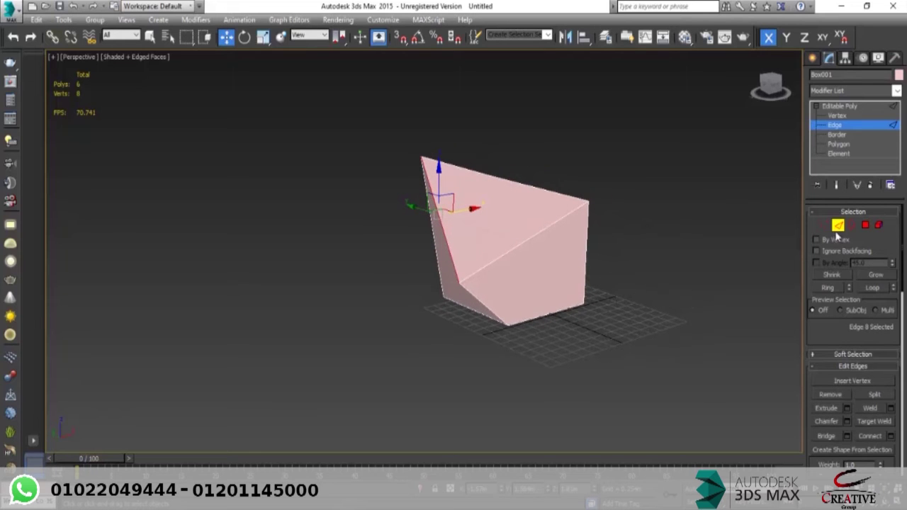
# Step: Switch the deformed box to the Vertex level and look through the Edit Vertices settings
pyautogui.click(825, 225)
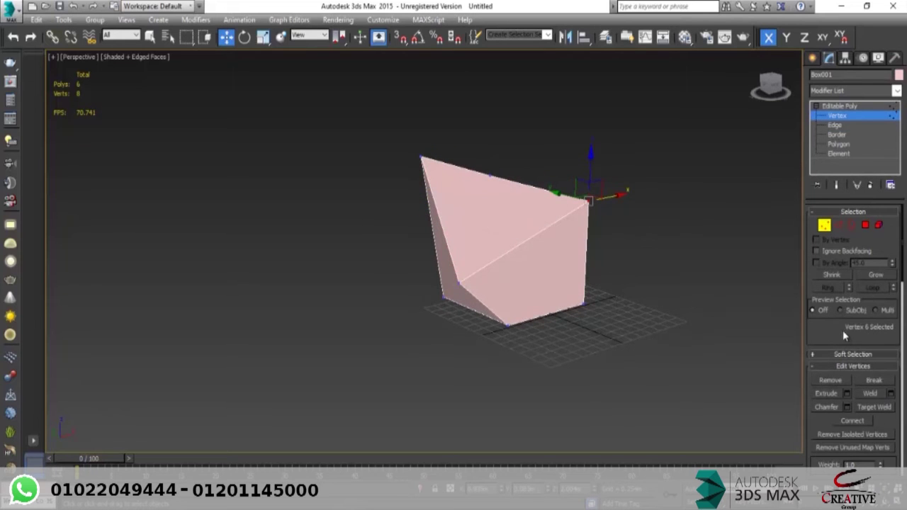
pyautogui.scroll(-2, 843, 334)
pyautogui.scroll(3, 461, 199)
pyautogui.moveTo(459, 216)
pyautogui.keyDown('alt'); pyautogui.mouseDown(button='middle')
pyautogui.moveTo(419, 220)
pyautogui.moveTo(454, 226)
pyautogui.mouseUp(button='middle'); pyautogui.keyUp('alt')
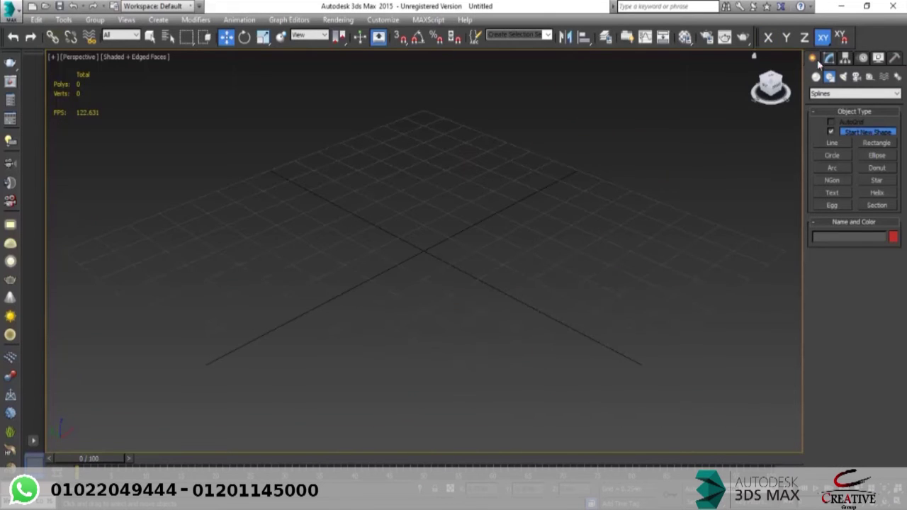
# Step: Create a box about 1.78 m long, 2.016 m wide and 2.016 m high at the centre of the grid
pyautogui.click(816, 77)
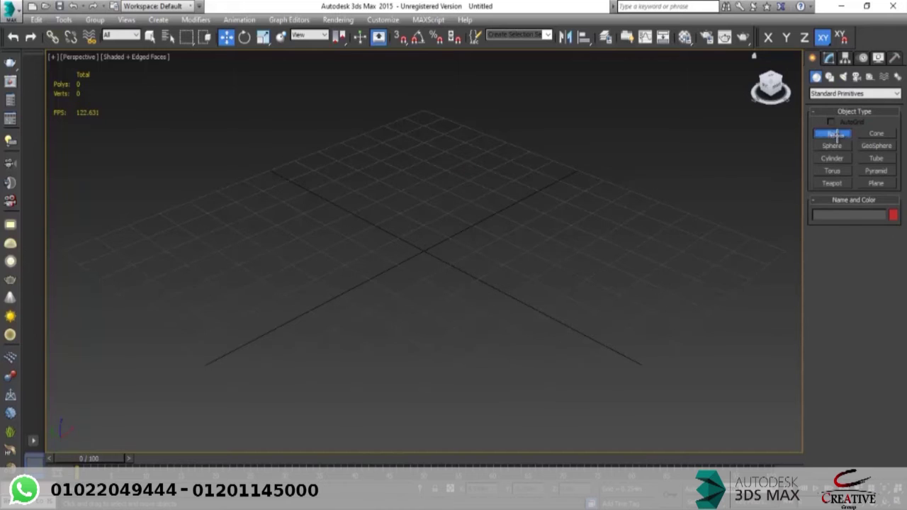
pyautogui.click(837, 134)
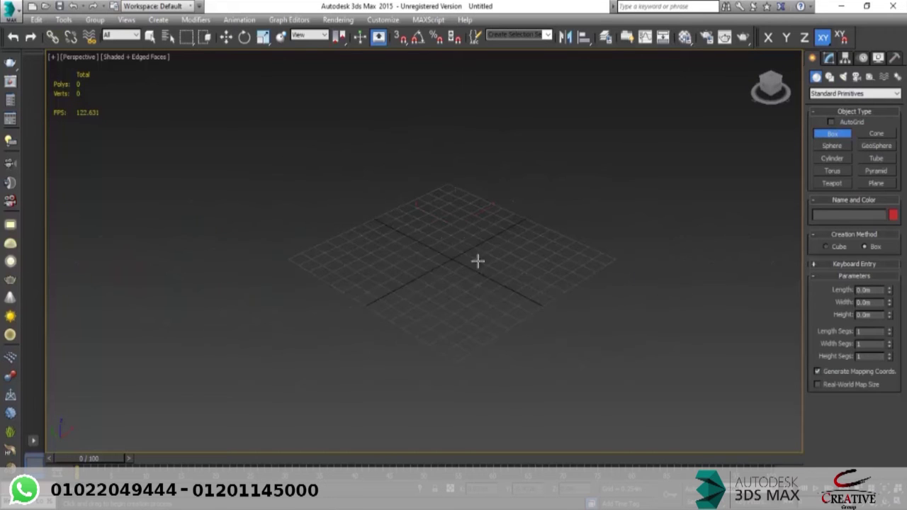
pyautogui.moveTo(443, 234); pyautogui.dragTo(447, 318)
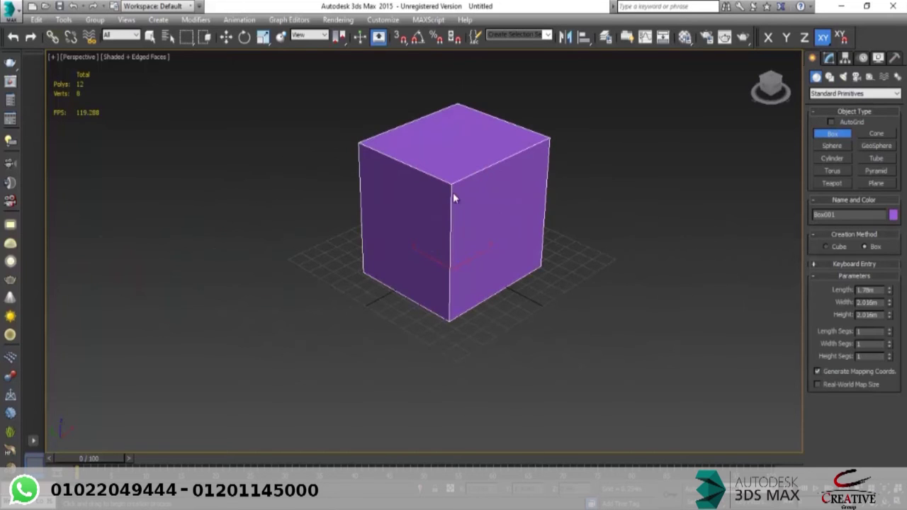
pyautogui.click(454, 198)
pyautogui.press('w')
# Step: Convert the new box to Editable Poly and open its Edit Vertices settings at the Vertex level
pyautogui.rightClick(457, 213)
pyautogui.moveTo(560, 333)
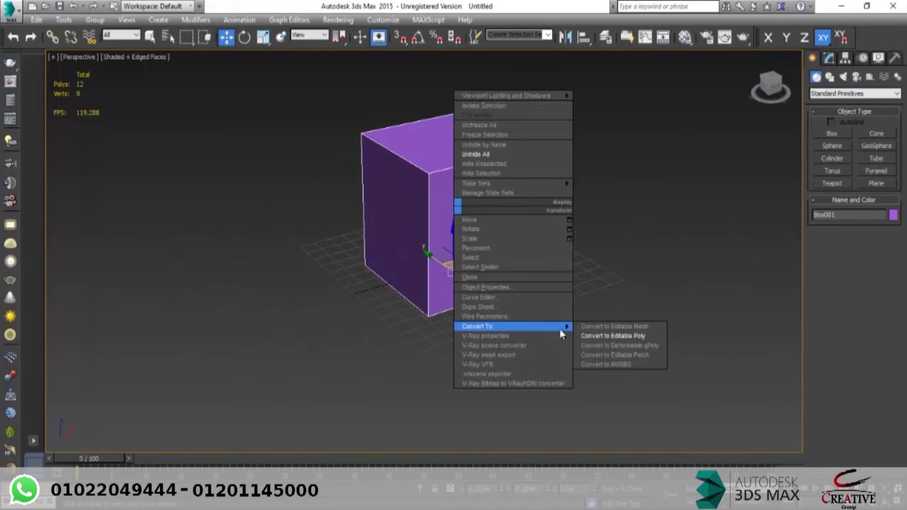
pyautogui.click(634, 336)
pyautogui.press('z')
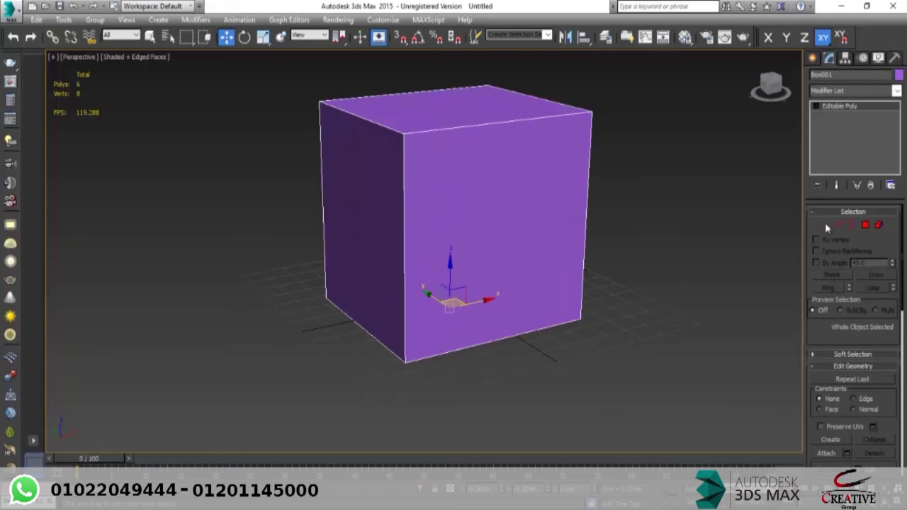
pyautogui.click(823, 225)
pyautogui.keyDown('alt'); pyautogui.moveTo(299, 172); pyautogui.dragTo(356, 141, button='middle'); pyautogui.keyUp('alt')
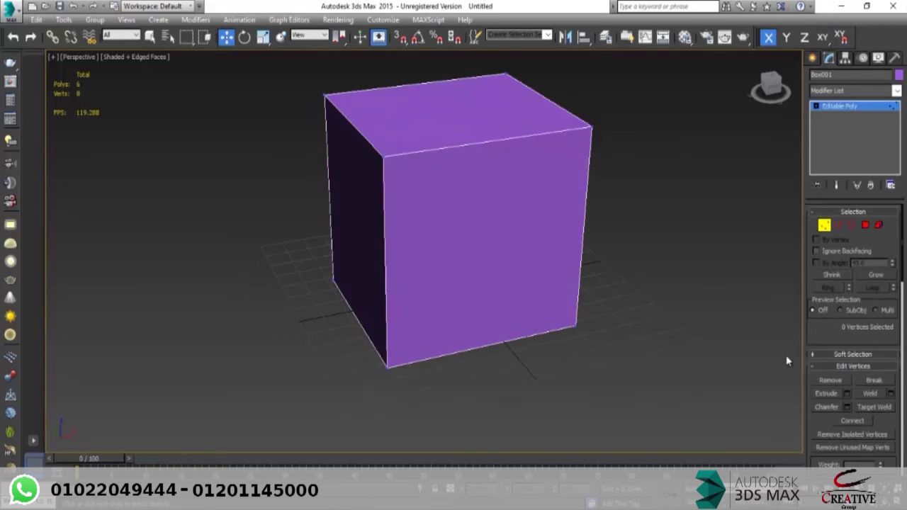
pyautogui.scroll(-4, 850, 319)
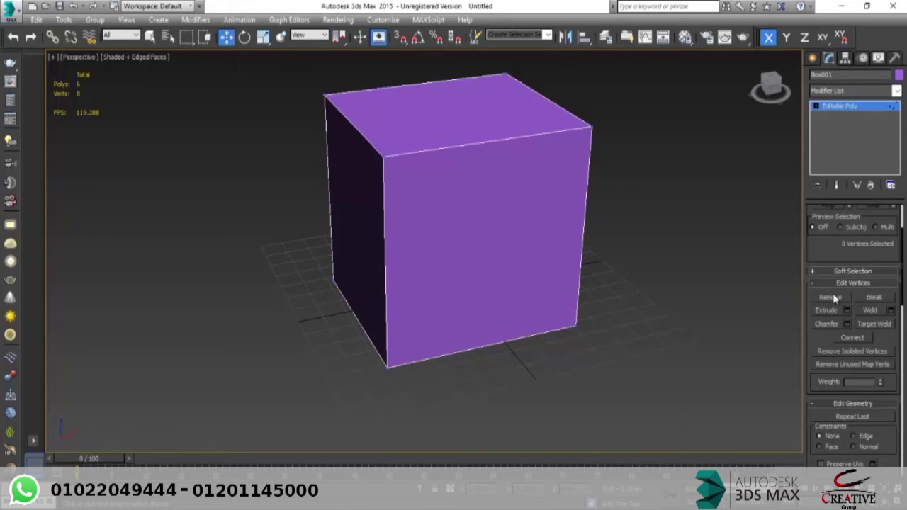
# Step: Try Remove on an upper corner vertex of the box, and undo the removal
pyautogui.keyDown('alt'); pyautogui.moveTo(492, 264); pyautogui.dragTo(515, 219, button='middle'); pyautogui.keyUp('alt')
pyautogui.click(416, 146)
pyautogui.keyDown('alt'); pyautogui.moveTo(457, 217); pyautogui.dragTo(506, 229, button='middle'); pyautogui.keyUp('alt')
pyautogui.click(831, 297)
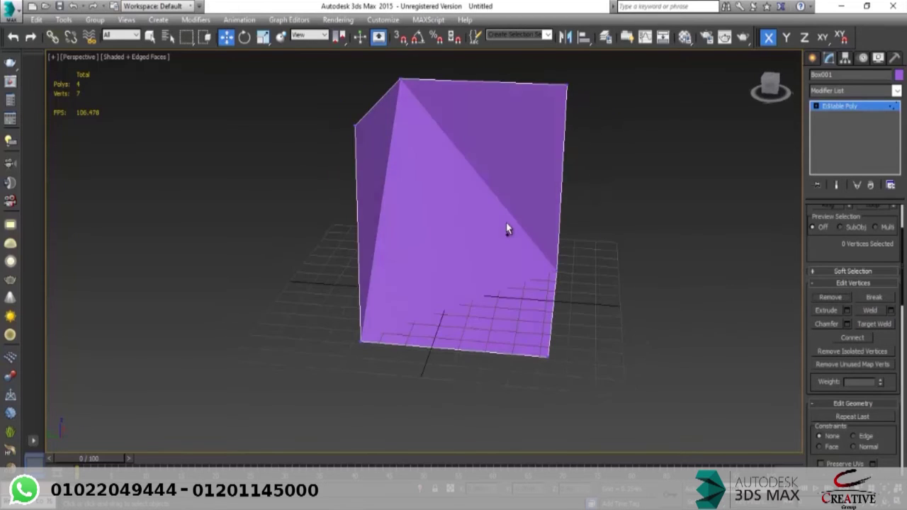
pyautogui.hotkey('ctrl', 'z')
pyautogui.keyDown('alt'); pyautogui.moveTo(536, 260); pyautogui.dragTo(506, 239, button='middle'); pyautogui.keyUp('alt')
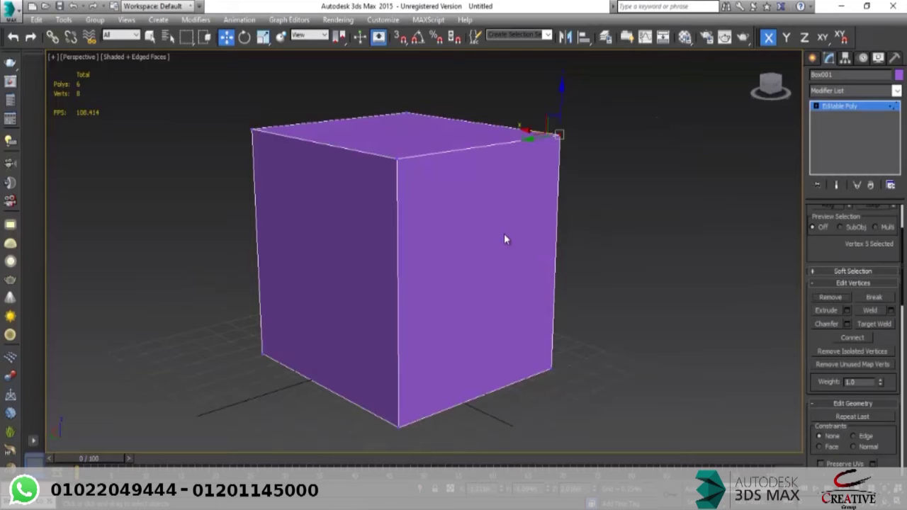
pyautogui.scroll(-2, 519, 229)
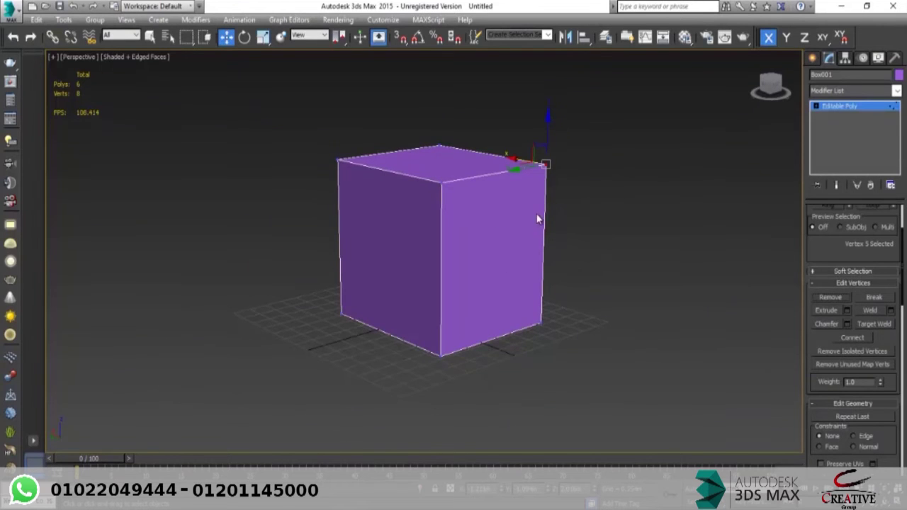
pyautogui.keyDown('alt'); pyautogui.moveTo(546, 234); pyautogui.dragTo(481, 257, button='middle'); pyautogui.keyUp('alt')
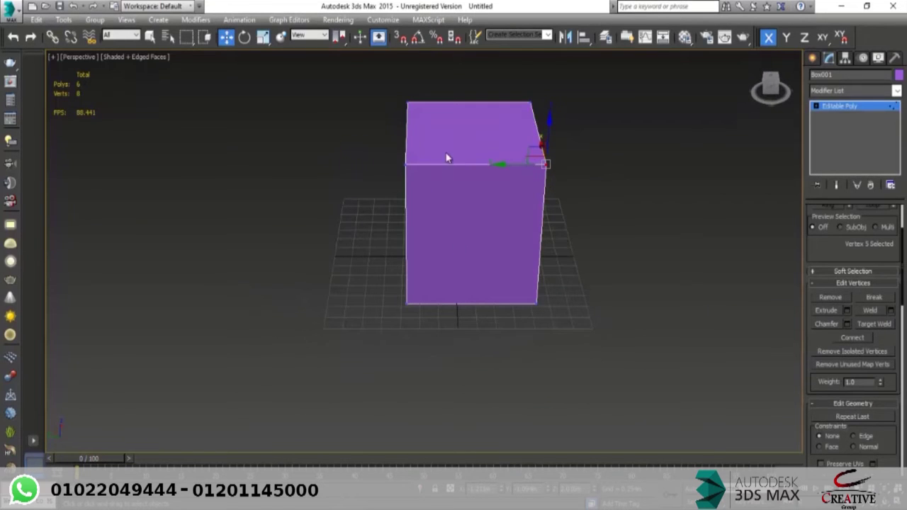
pyautogui.keyDown('alt'); pyautogui.moveTo(508, 219); pyautogui.dragTo(534, 210, button='middle'); pyautogui.keyUp('alt')
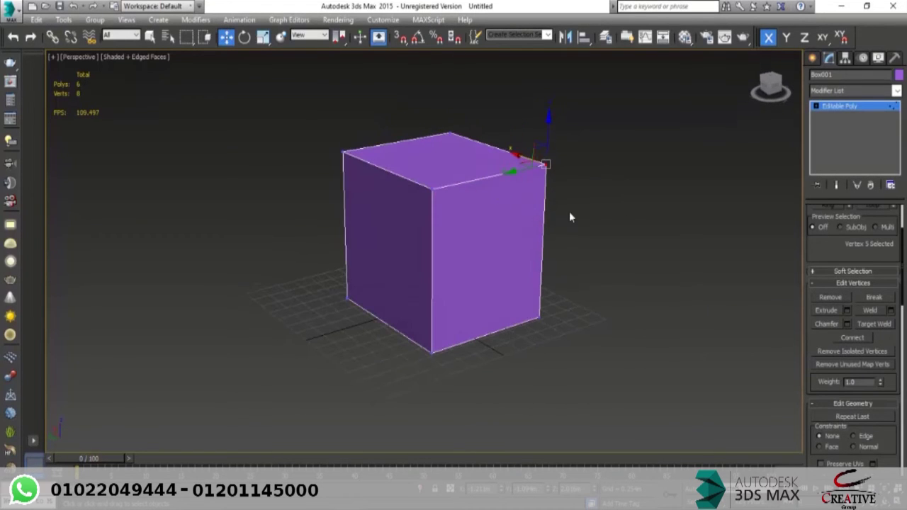
# Step: Create a cylinder with a radius of about 0.943 m and a height of about 4.674 m beside the box
pyautogui.click(812, 58)
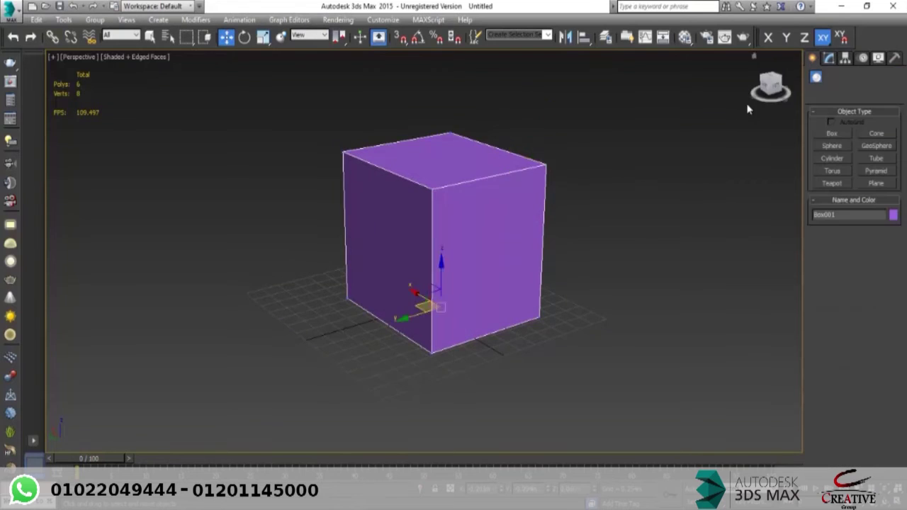
pyautogui.click(833, 158)
pyautogui.moveTo(390, 281); pyautogui.dragTo(424, 291)
pyautogui.click(387, 99)
pyautogui.rightClick(388, 103)
pyautogui.scroll(2, 401, 152)
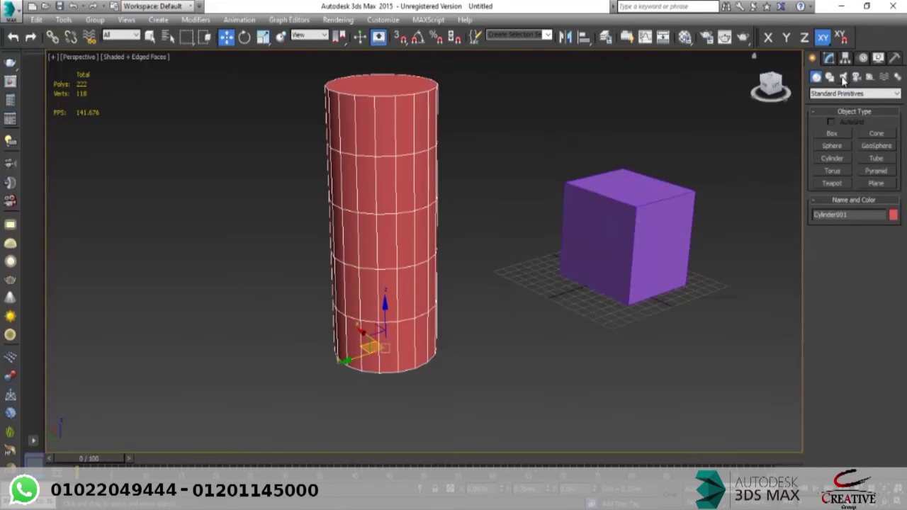
# Step: Convert the cylinder to Editable Poly and enter its Vertex level
pyautogui.click(829, 58)
pyautogui.rightClick(402, 184)
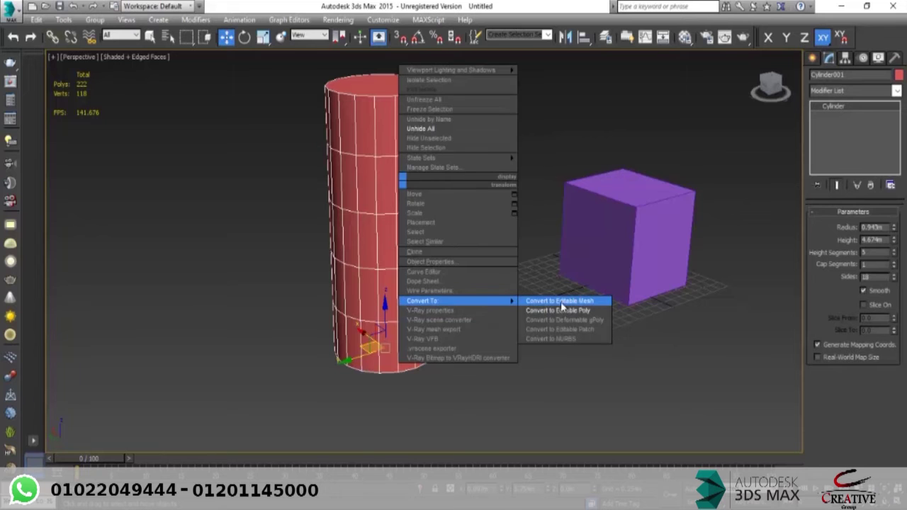
pyautogui.click(538, 300)
pyautogui.moveTo(489, 307); pyautogui.dragTo(514, 231, button='middle')
pyautogui.click(825, 224)
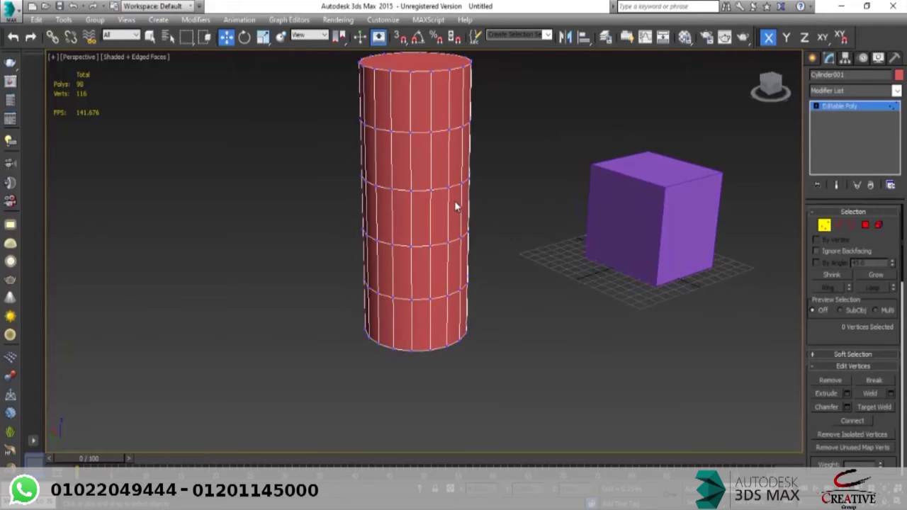
# Step: Delete a single vertex midway up the cylinder's side and inspect the surrounding faces from several angles
pyautogui.click(430, 188)
pyautogui.scroll(2, 429, 206)
pyautogui.keyDown('alt'); pyautogui.moveTo(446, 223); pyautogui.dragTo(455, 224, button='middle'); pyautogui.keyUp('alt')
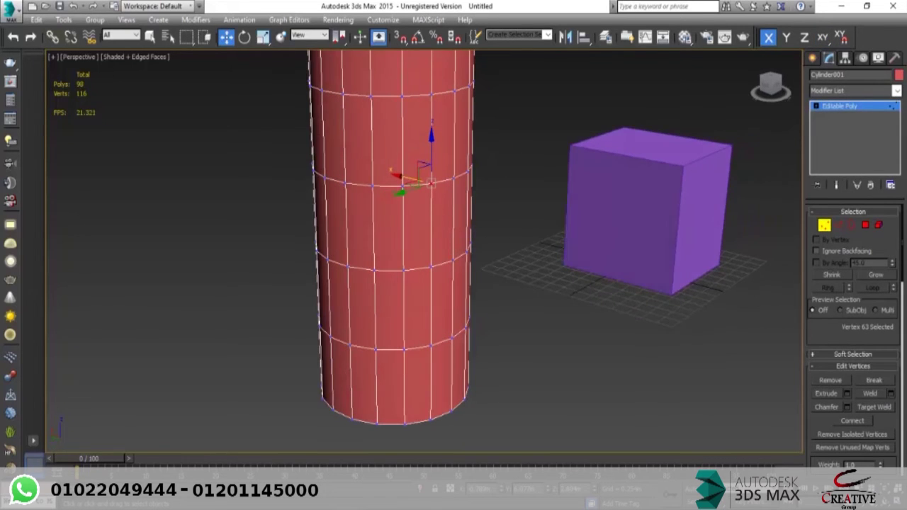
pyautogui.press('Delete')
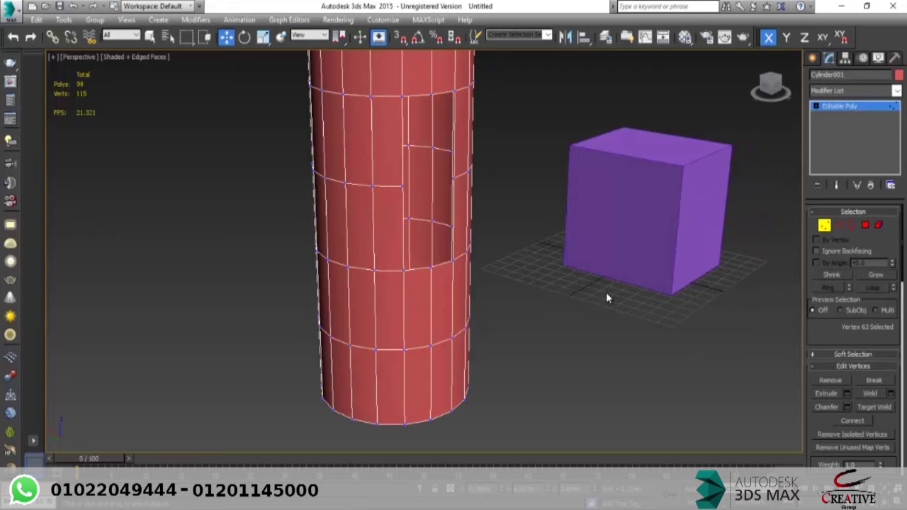
pyautogui.moveTo(470, 213); pyautogui.dragTo(400, 232, button='middle')
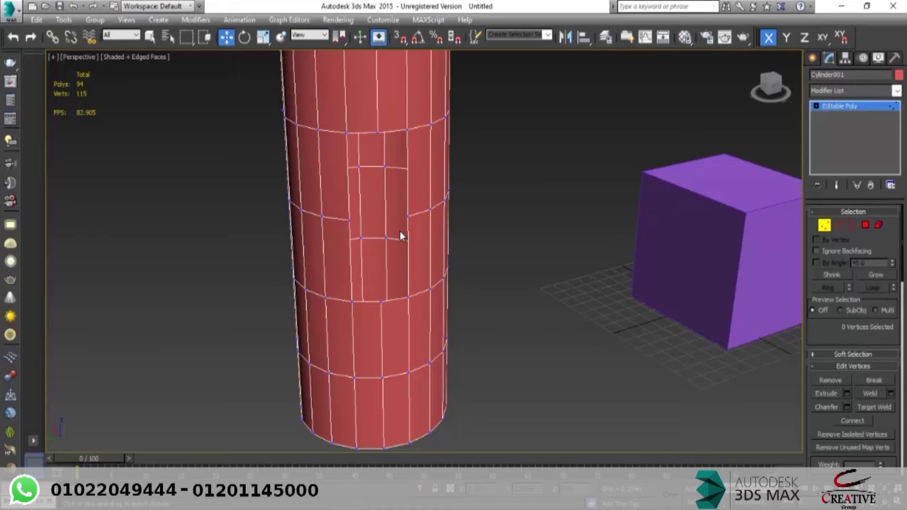
pyautogui.keyDown('alt'); pyautogui.moveTo(423, 226); pyautogui.dragTo(444, 297, button='middle'); pyautogui.keyUp('alt')
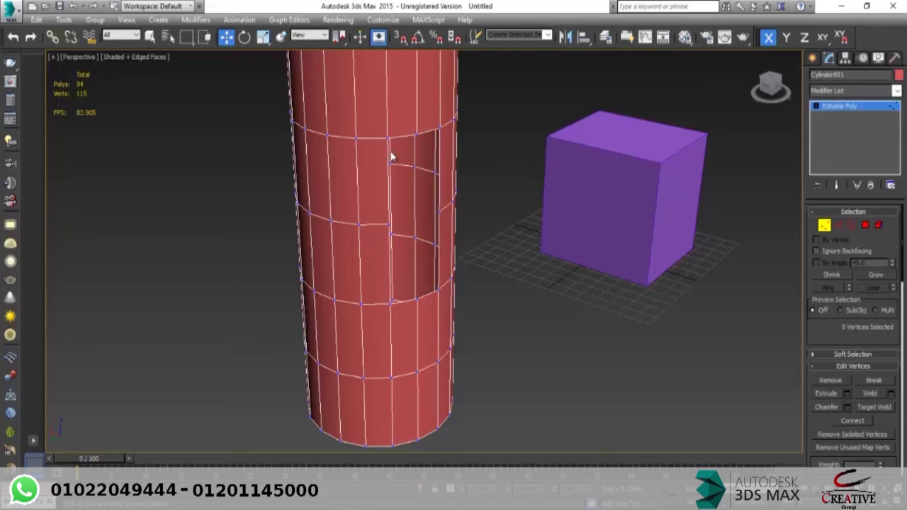
pyautogui.keyDown('alt'); pyautogui.moveTo(484, 251); pyautogui.dragTo(534, 165, button='middle'); pyautogui.keyUp('alt')
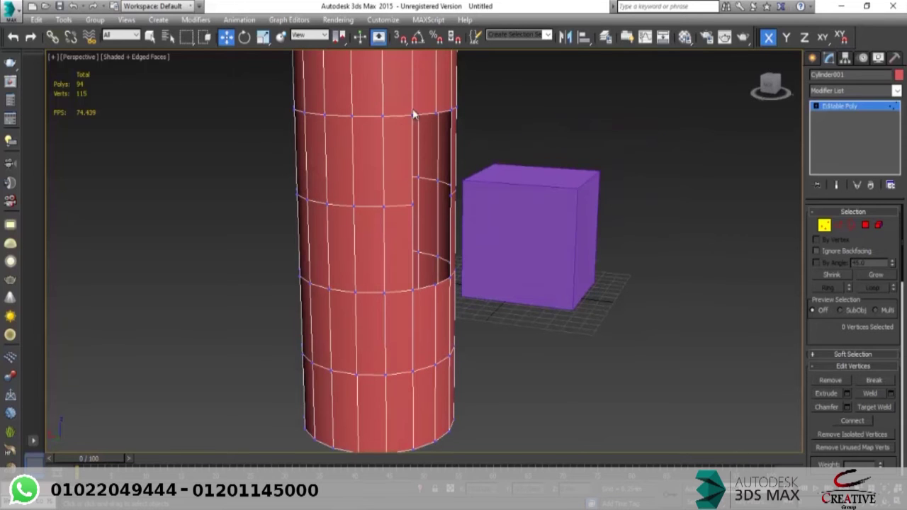
pyautogui.keyDown('alt'); pyautogui.moveTo(565, 281); pyautogui.dragTo(790, 351, button='middle'); pyautogui.keyUp('alt')
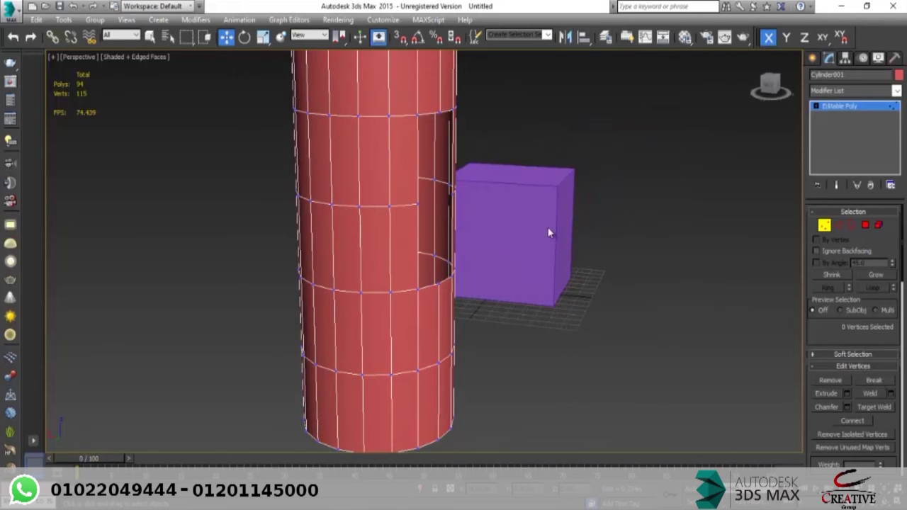
# Step: Undo the vertex deletion on the cylinder and apply Remove to that same vertex instead
pyautogui.hotkey('ctrl', 'z')
pyautogui.keyDown('alt'); pyautogui.moveTo(471, 225); pyautogui.dragTo(458, 223, button='middle'); pyautogui.keyUp('alt')
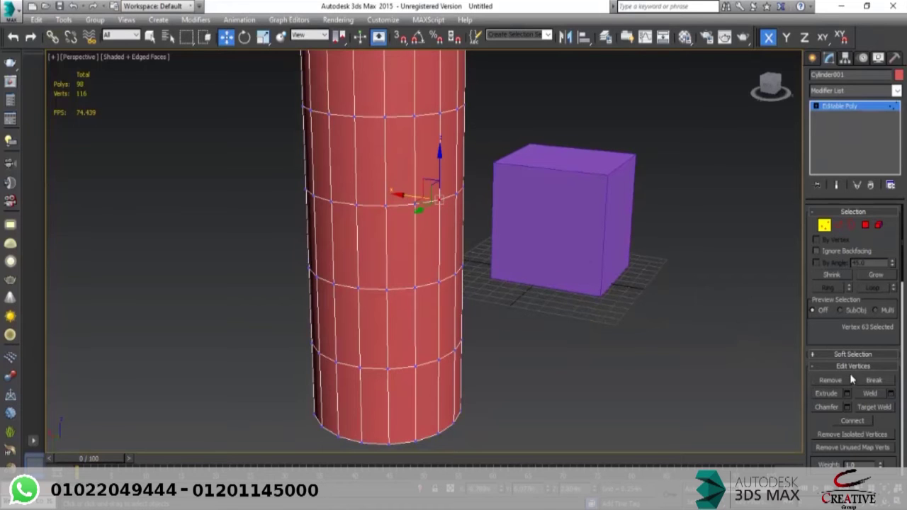
pyautogui.click(832, 381)
pyautogui.hotkey('shift', 'z')
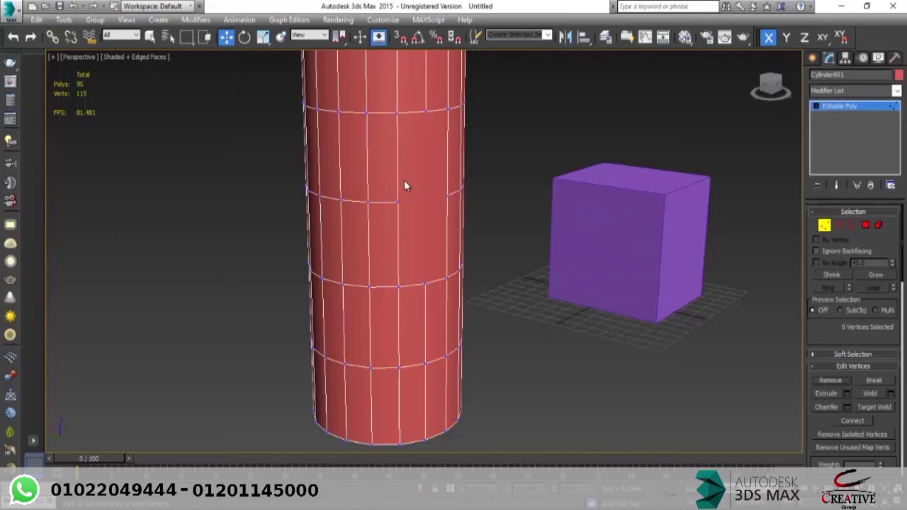
pyautogui.scroll(-5, 404, 186)
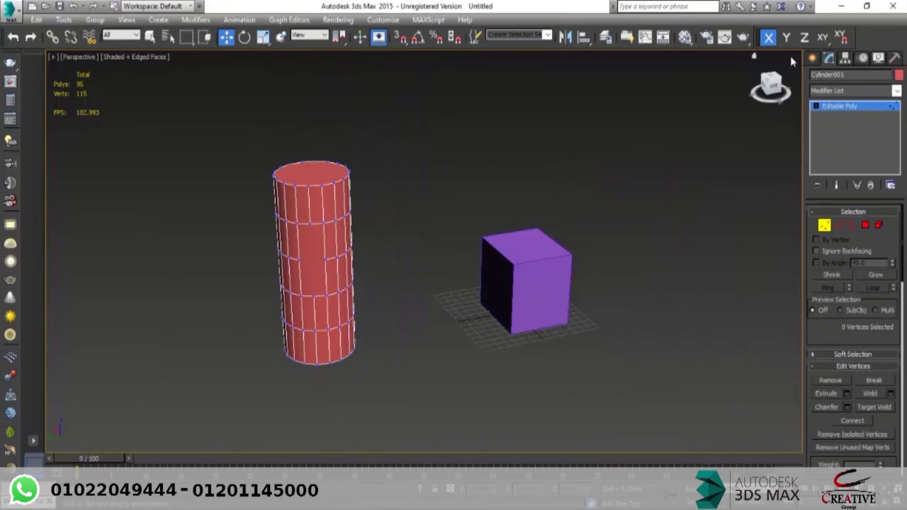
# Step: Remove the red cylinder from the scene and open the purple box for vertex editing
pyautogui.click(813, 57)
pyautogui.click(517, 296)
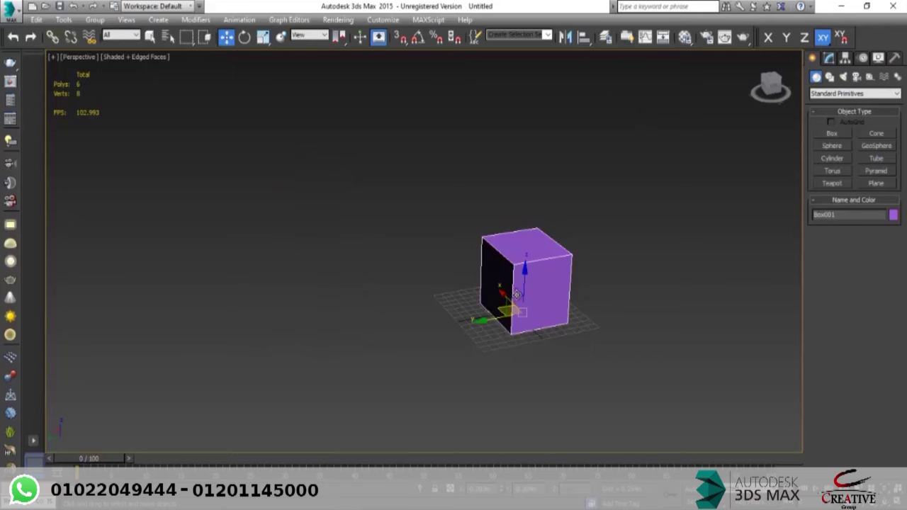
pyautogui.press('z')
pyautogui.keyDown('alt'); pyautogui.moveTo(516, 292); pyautogui.dragTo(553, 275, button='middle'); pyautogui.keyUp('alt')
pyautogui.scroll(-3, 554, 275)
pyautogui.press('1')
# Step: Break the box's near top corner vertex into separate vertices
pyautogui.click(475, 218)
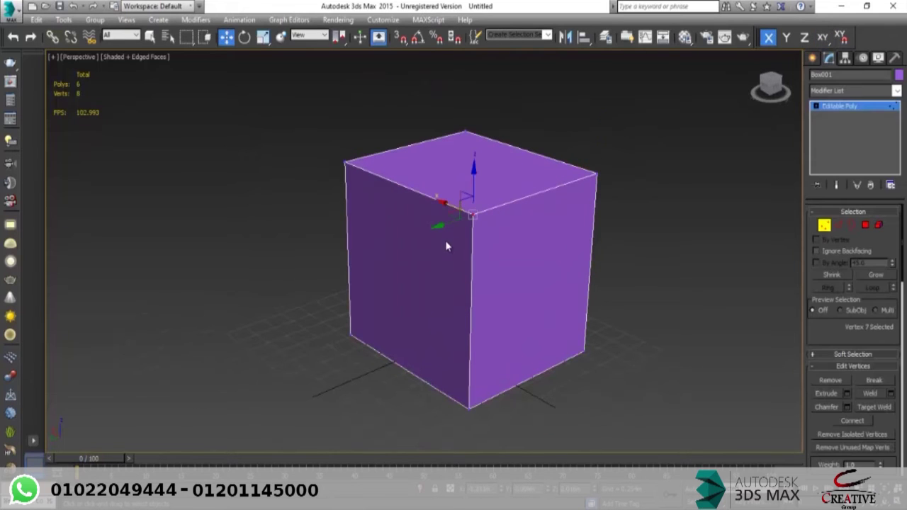
pyautogui.scroll(-3, 859, 316)
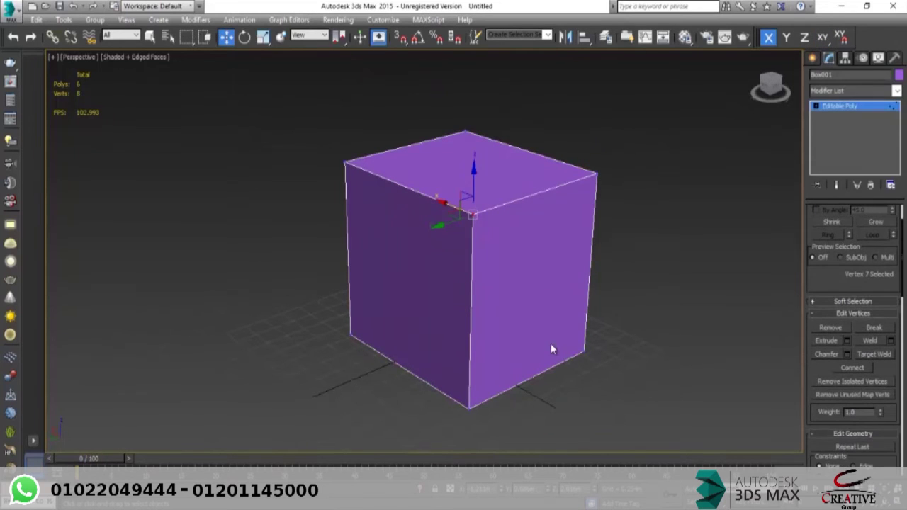
pyautogui.keyDown('alt'); pyautogui.moveTo(551, 348); pyautogui.dragTo(623, 331, button='middle'); pyautogui.keyUp('alt')
pyautogui.keyDown('alt'); pyautogui.moveTo(597, 268); pyautogui.dragTo(505, 223, button='middle'); pyautogui.keyUp('alt')
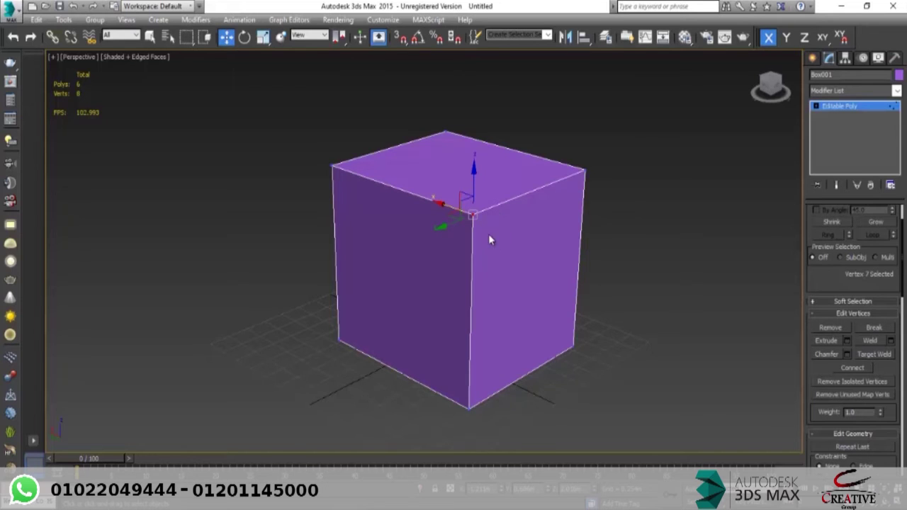
pyautogui.scroll(3, 488, 237)
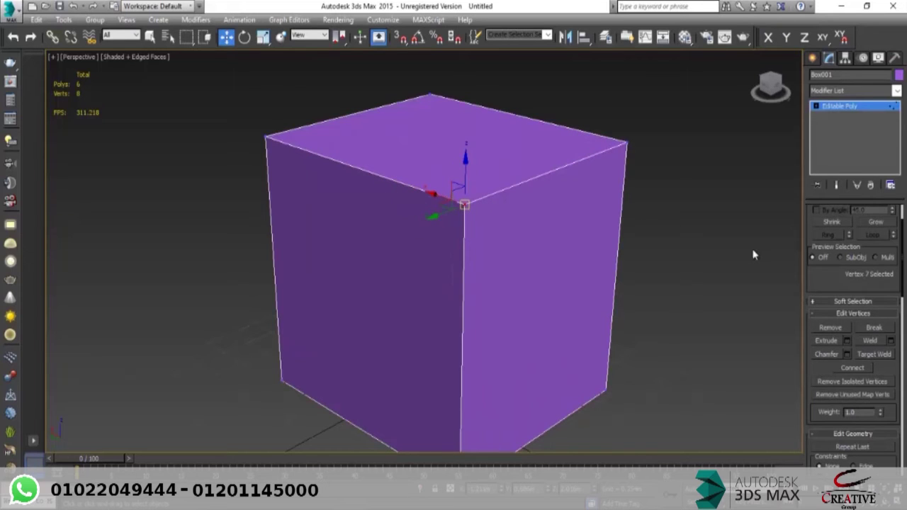
pyautogui.click(874, 329)
# Step: Check how many vertices overlap at the broken corner by selecting one and then region-selecting all of them
pyautogui.click(436, 233)
pyautogui.click(465, 205)
pyautogui.scroll(2, 472, 202)
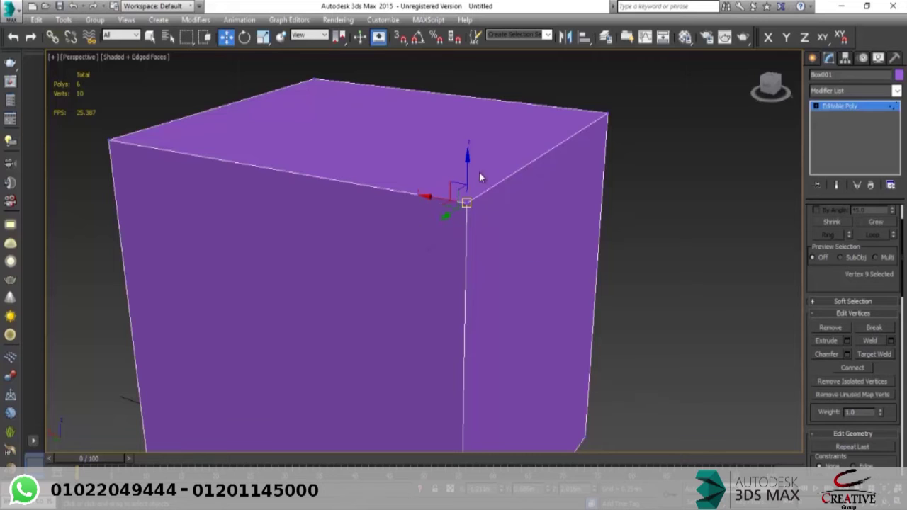
pyautogui.keyDown('alt'); pyautogui.moveTo(505, 185); pyautogui.dragTo(489, 219, button='middle'); pyautogui.keyUp('alt')
pyautogui.moveTo(504, 188); pyautogui.dragTo(437, 237)
pyautogui.keyDown('alt'); pyautogui.moveTo(476, 225); pyautogui.dragTo(425, 191, button='middle'); pyautogui.keyUp('alt')
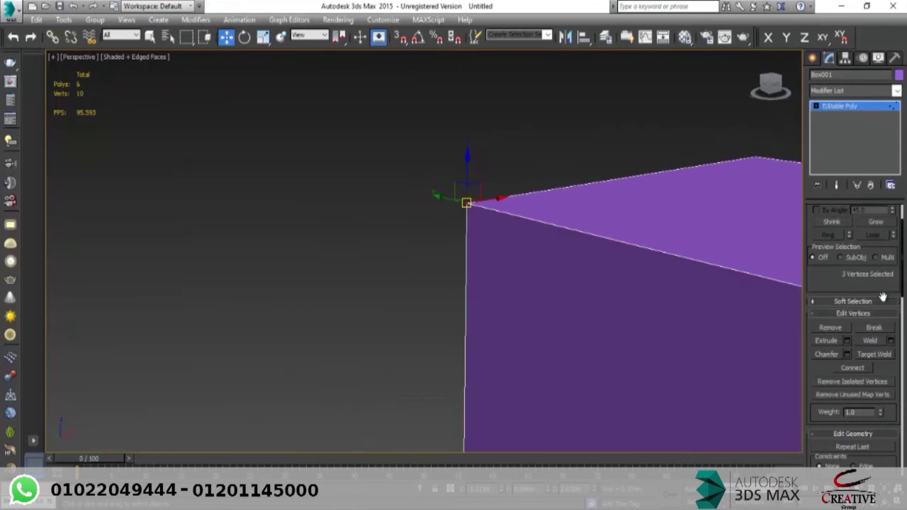
pyautogui.scroll(3, 868, 305)
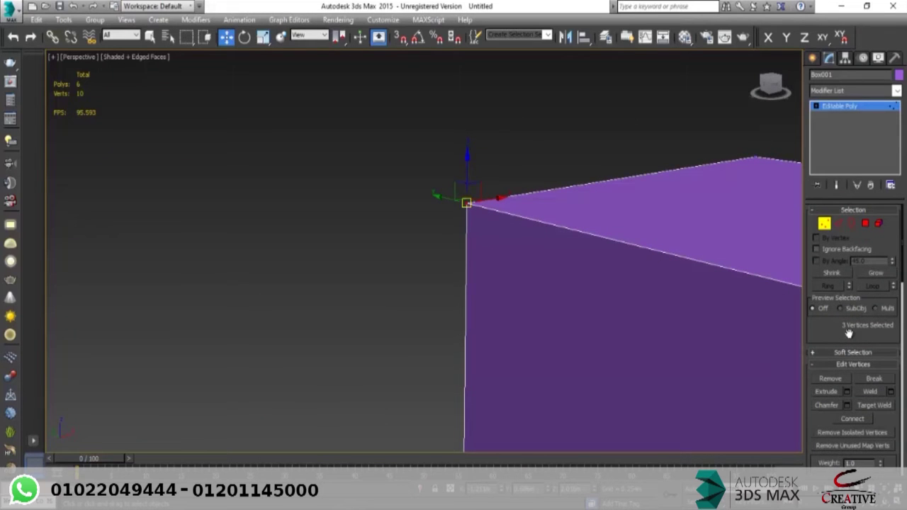
pyautogui.moveTo(849, 333); pyautogui.dragTo(850, 343)
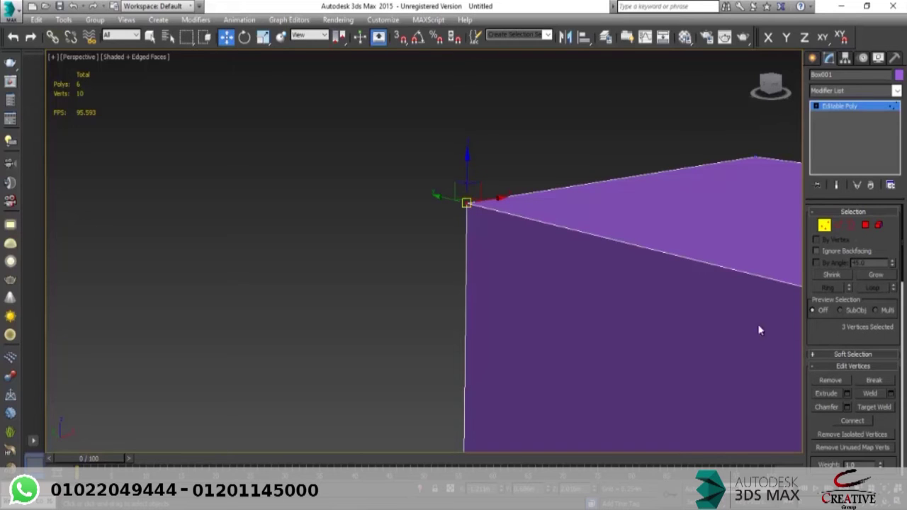
# Step: Move the broken corner vertices apart so the top and the two side faces open at that corner
pyautogui.moveTo(404, 153); pyautogui.dragTo(482, 231)
pyautogui.scroll(-5, 480, 245)
pyautogui.click(468, 214)
pyautogui.click(465, 204)
pyautogui.keyDown('alt'); pyautogui.moveTo(466, 204); pyautogui.dragTo(431, 200, button='middle'); pyautogui.keyUp('alt')
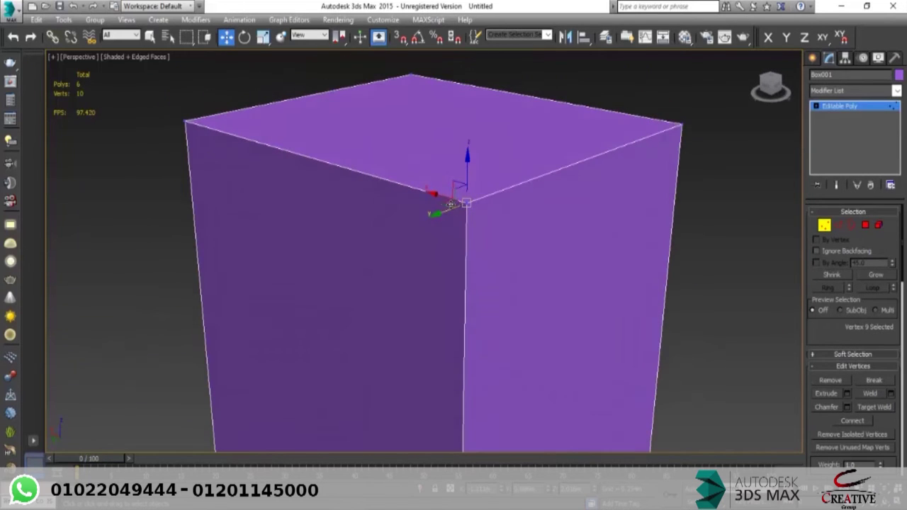
pyautogui.moveTo(426, 201); pyautogui.dragTo(473, 207)
pyautogui.click(467, 203)
pyautogui.keyDown('alt'); pyautogui.moveTo(494, 245); pyautogui.dragTo(441, 190, button='middle'); pyautogui.keyUp('alt')
pyautogui.click(441, 190)
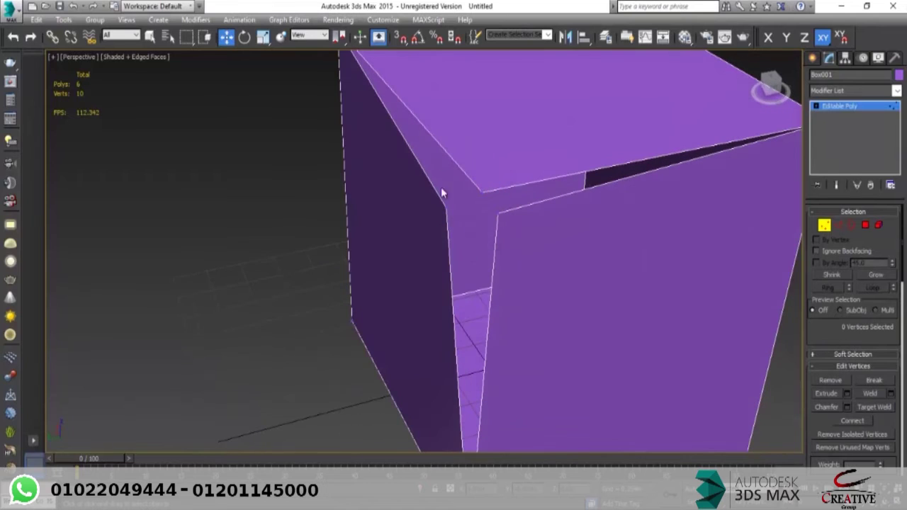
# Step: Select the three separated vertices at the open corner of the box
pyautogui.scroll(-3, 500, 219)
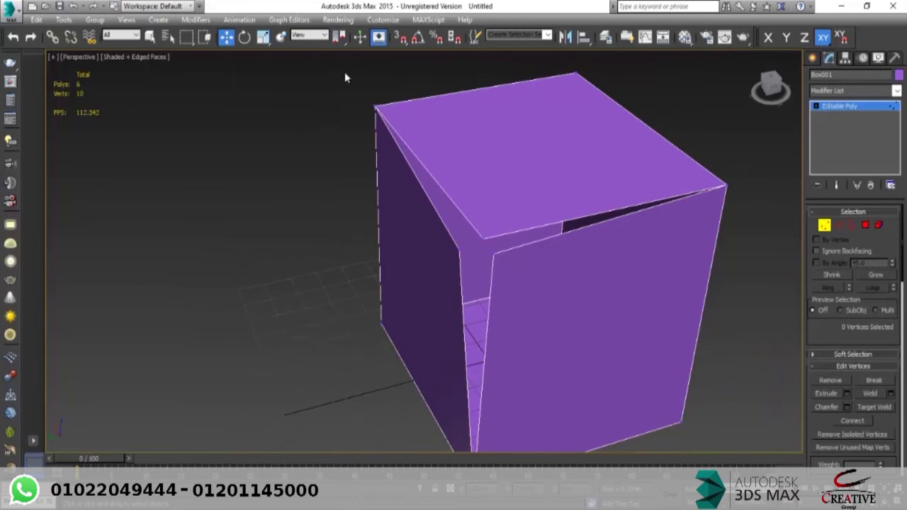
pyautogui.keyDown('alt'); pyautogui.moveTo(372, 120); pyautogui.dragTo(436, 116, button='middle'); pyautogui.keyUp('alt')
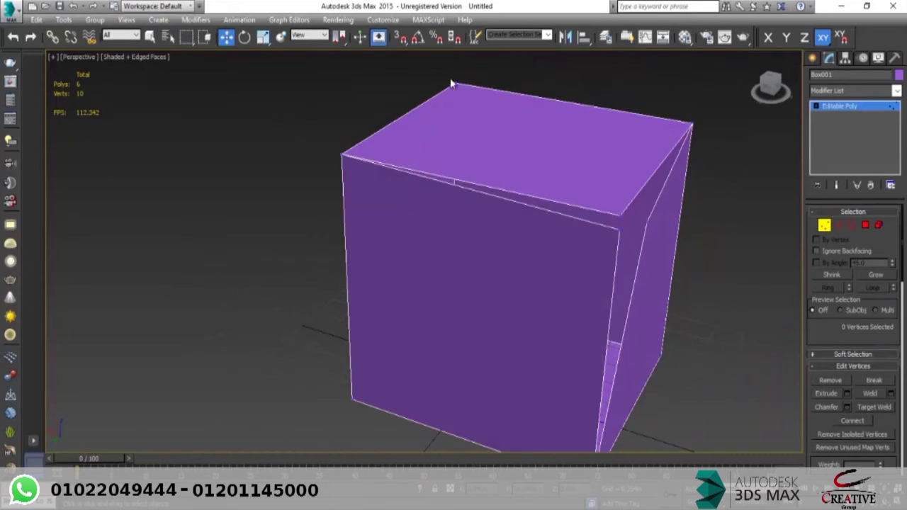
pyautogui.scroll(4, 506, 214)
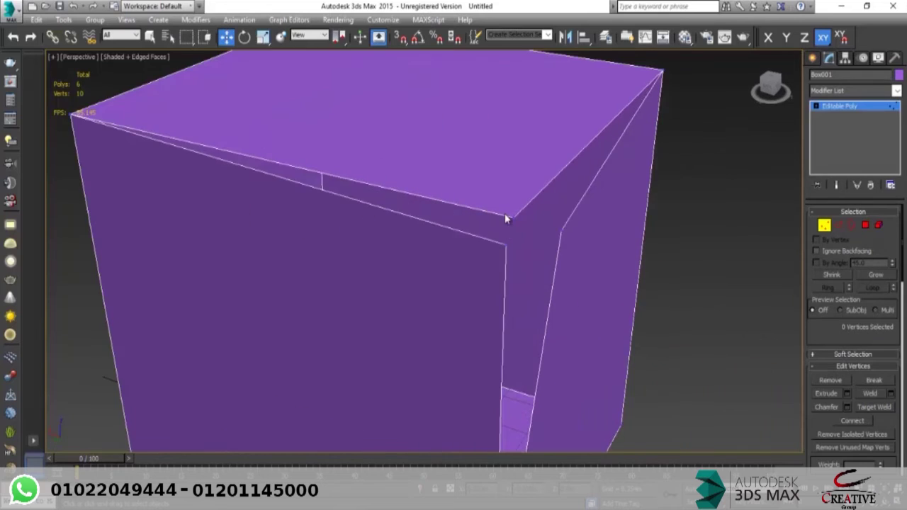
pyautogui.scroll(2, 496, 247)
pyautogui.scroll(-4, 879, 340)
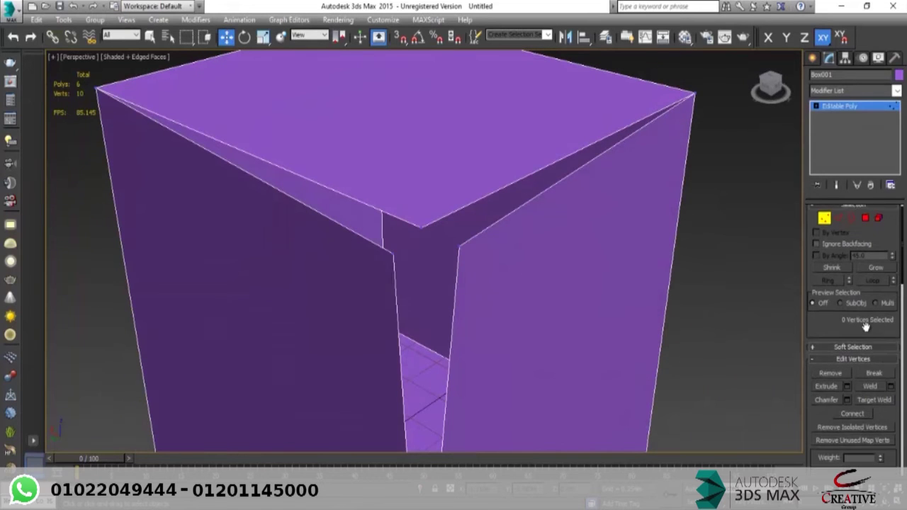
pyautogui.click(422, 226)
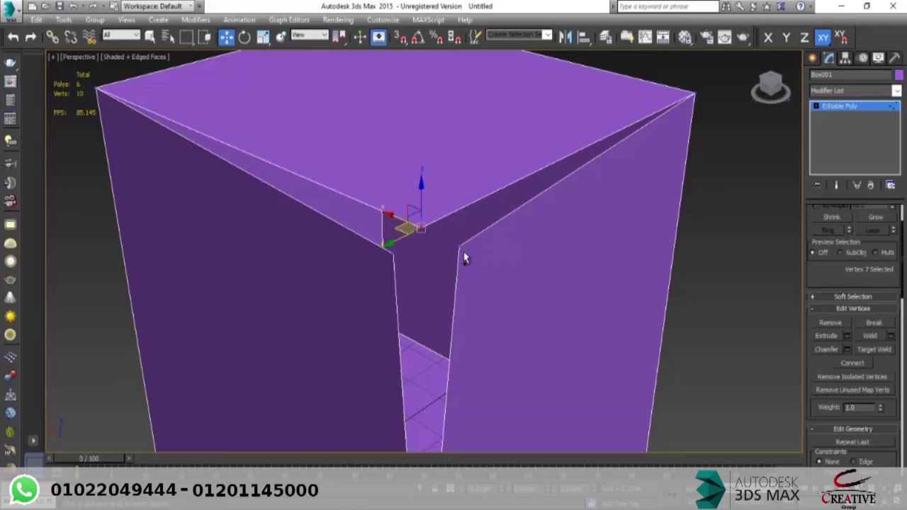
pyautogui.keyDown('ctrl'); pyautogui.click(460, 248); pyautogui.keyUp('ctrl')
pyautogui.keyDown('ctrl'); pyautogui.click(393, 254); pyautogui.keyUp('ctrl')
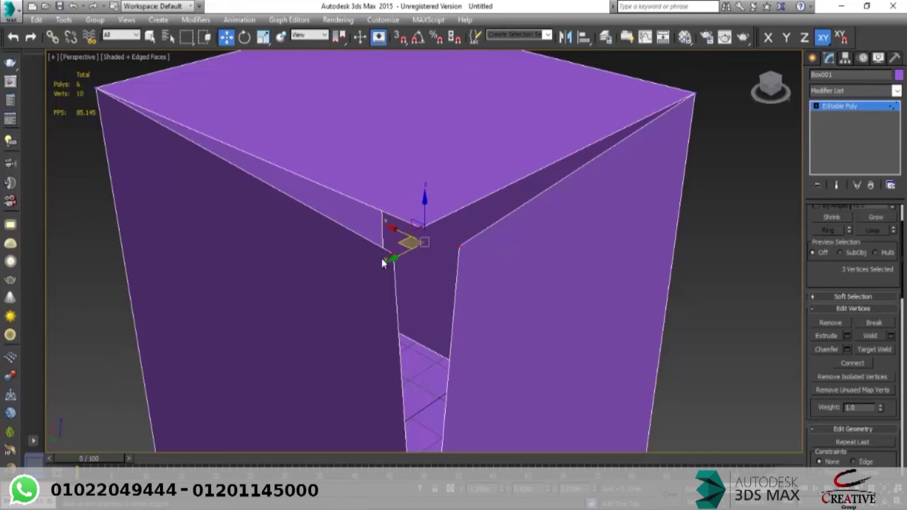
pyautogui.keyDown('alt'); pyautogui.moveTo(503, 272); pyautogui.dragTo(321, 260, button='middle'); pyautogui.keyUp('alt')
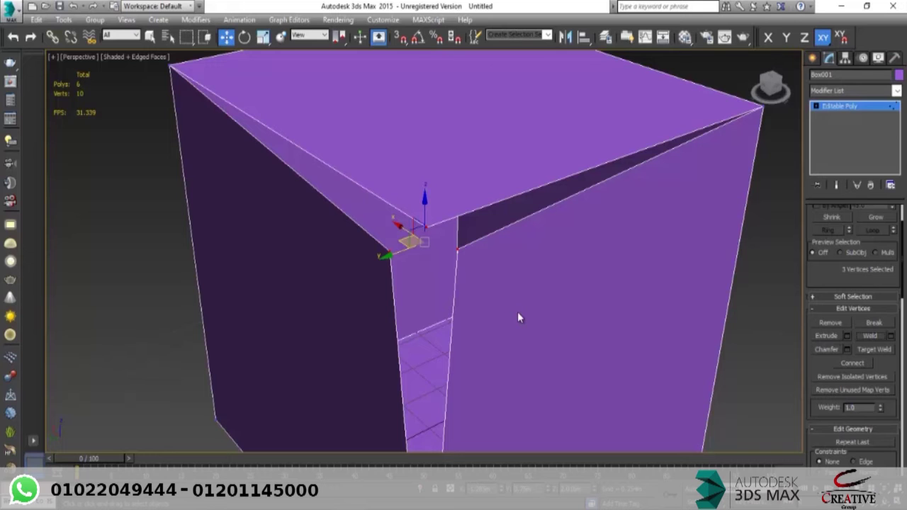
pyautogui.moveTo(477, 297); pyautogui.dragTo(481, 293, button='middle')
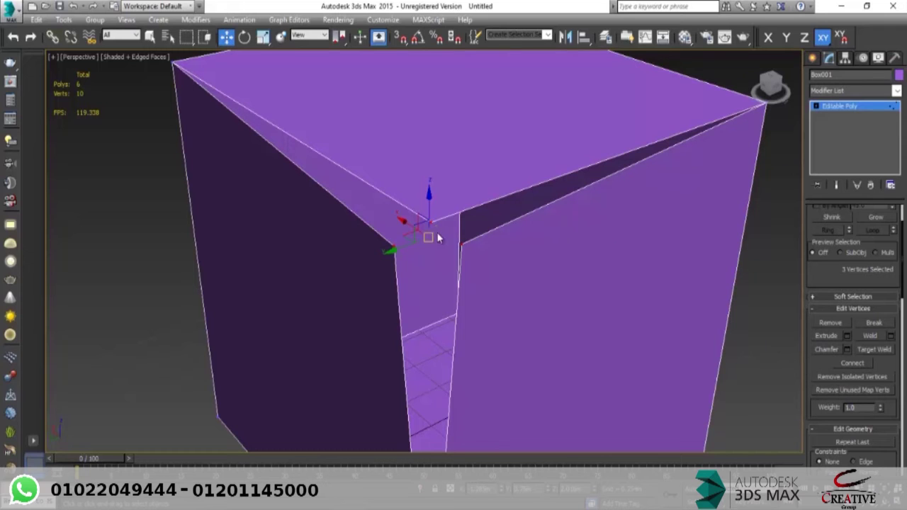
# Step: Weld the three selected corner vertices together with a weld threshold of 0.3 m
pyautogui.click(891, 336)
pyautogui.moveTo(456, 225); pyautogui.dragTo(575, 66)
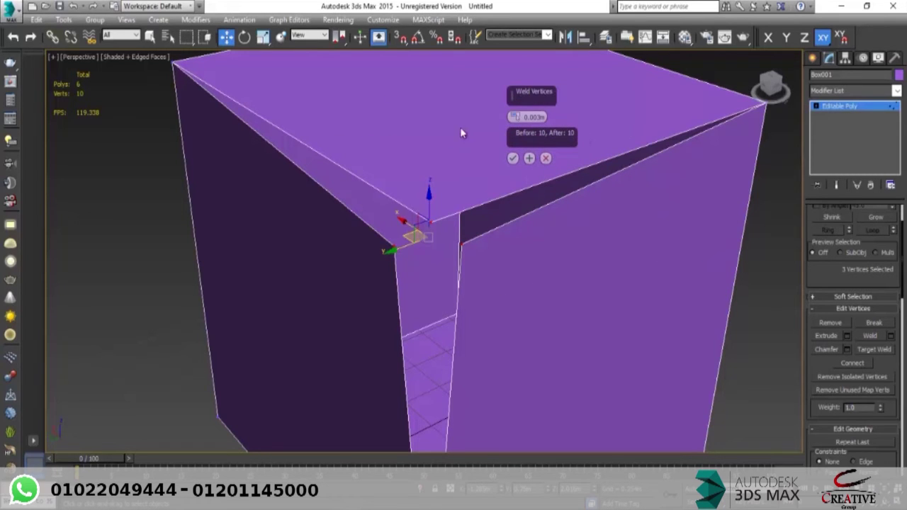
pyautogui.moveTo(514, 117); pyautogui.dragTo(504, 64)
pyautogui.moveTo(515, 118); pyautogui.dragTo(519, 170)
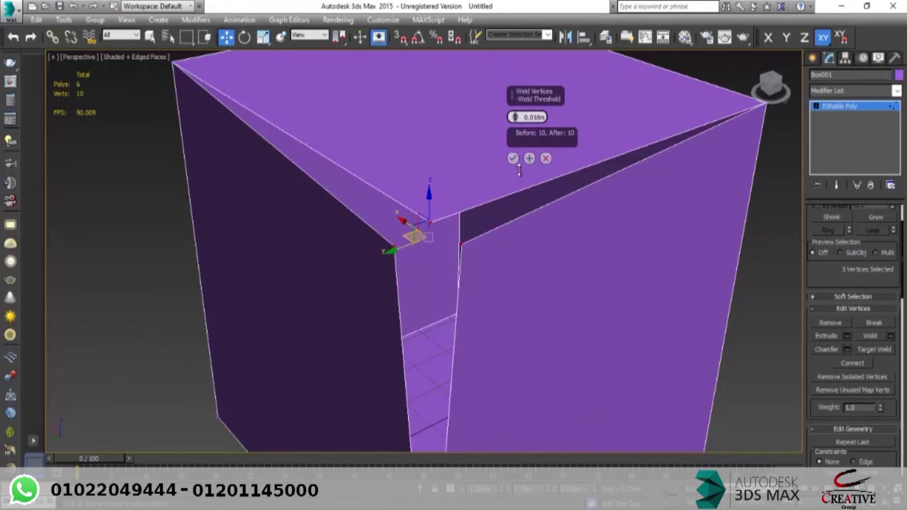
pyautogui.moveTo(514, 117); pyautogui.dragTo(515, 111)
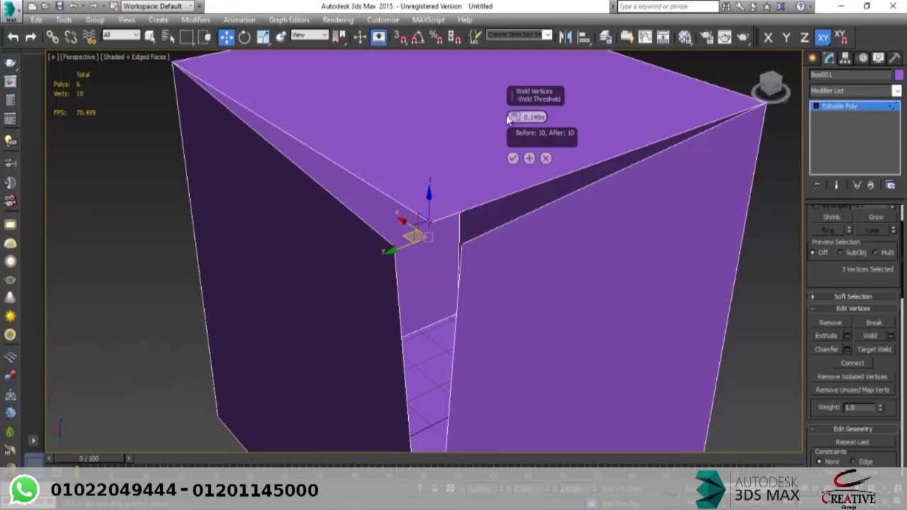
pyautogui.moveTo(515, 120); pyautogui.dragTo(513, 117)
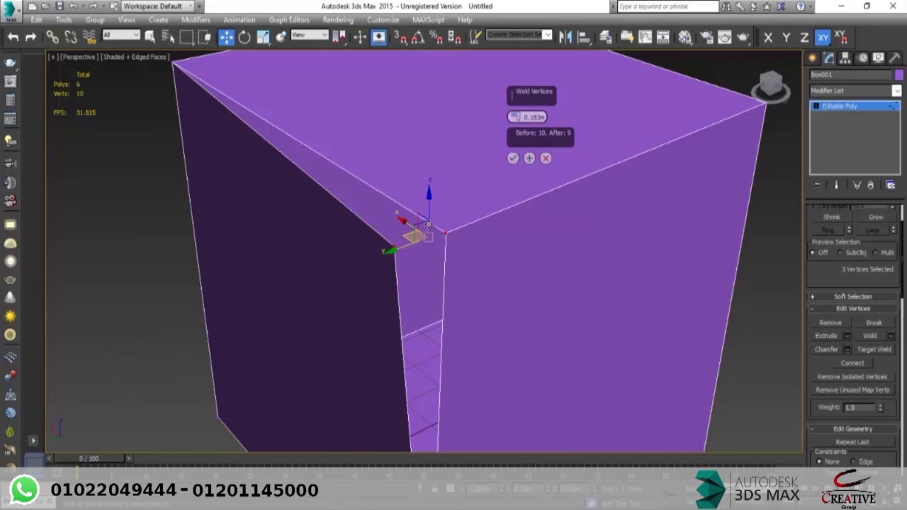
pyautogui.moveTo(517, 119); pyautogui.dragTo(511, 97)
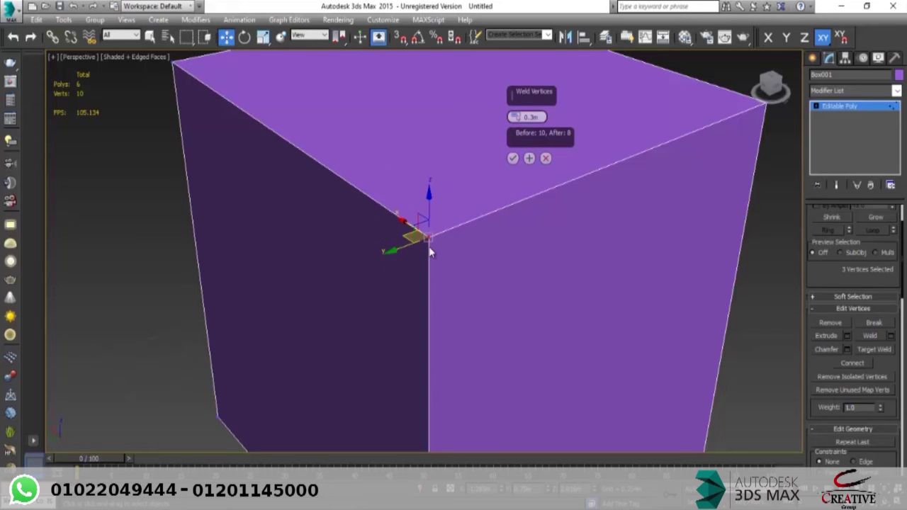
pyautogui.click(512, 158)
# Step: Try moving the welded vertex upward, cancel the move, and undo the weld
pyautogui.moveTo(429, 192); pyautogui.dragTo(431, 175)
pyautogui.rightClick(432, 175)
pyautogui.keyDown('alt'); pyautogui.moveTo(478, 219); pyautogui.dragTo(477, 237, button='middle'); pyautogui.keyUp('alt')
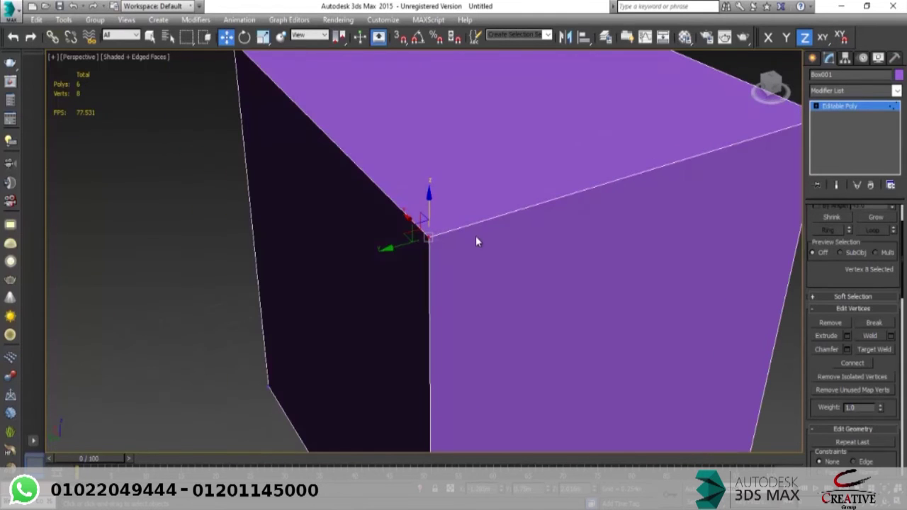
pyautogui.hotkey('ctrl', 'z')
pyautogui.click(489, 305)
pyautogui.keyDown('alt'); pyautogui.moveTo(488, 306); pyautogui.dragTo(489, 282, button='middle'); pyautogui.keyUp('alt')
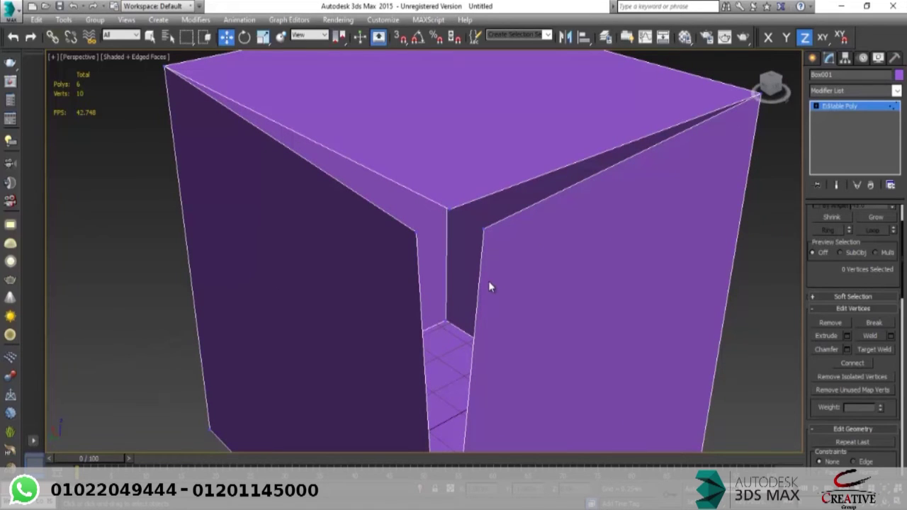
# Step: Target Weld the two side-face corner vertices onto the top face's corner vertex to close the gap
pyautogui.click(877, 349)
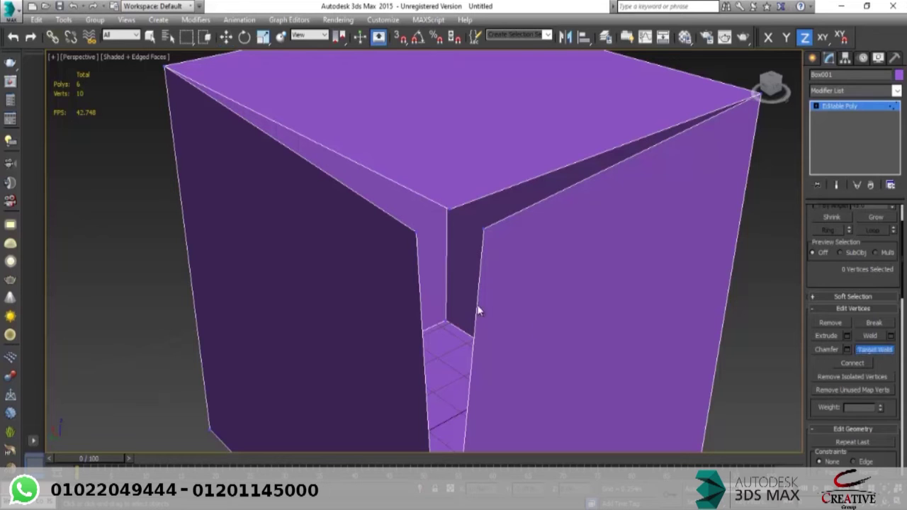
pyautogui.click(484, 229)
pyautogui.click(449, 211)
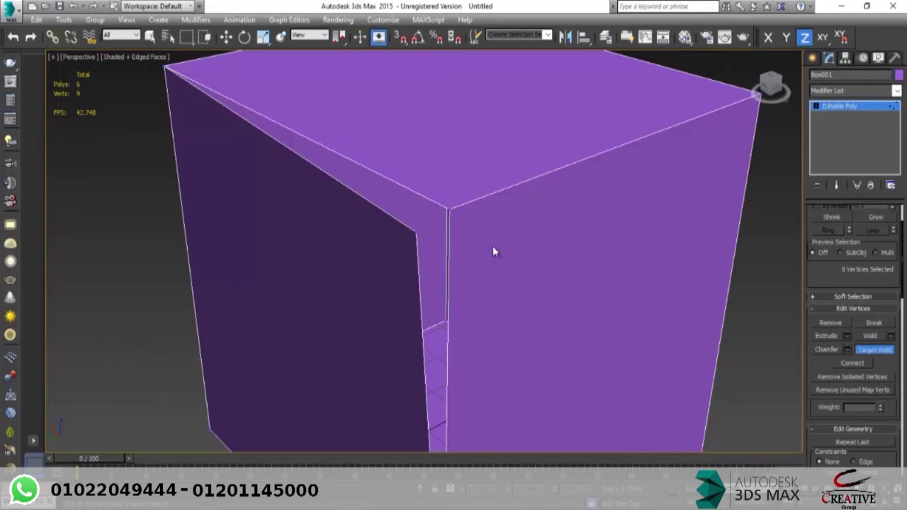
pyautogui.click(448, 210)
pyautogui.press('w')
pyautogui.scroll(-3, 473, 265)
pyautogui.keyDown('alt'); pyautogui.moveTo(472, 266); pyautogui.dragTo(176, 211, button='middle'); pyautogui.keyUp('alt')
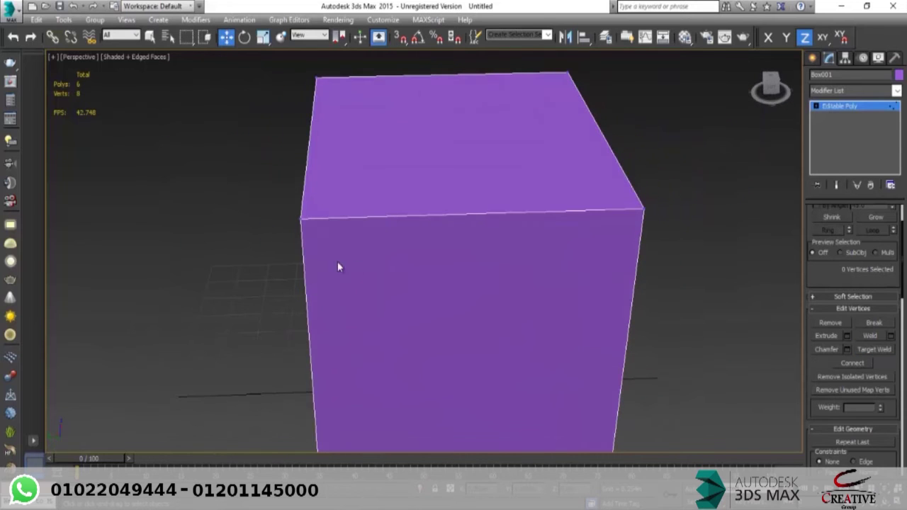
pyautogui.keyDown('alt'); pyautogui.moveTo(305, 244); pyautogui.dragTo(419, 284, button='middle'); pyautogui.keyUp('alt')
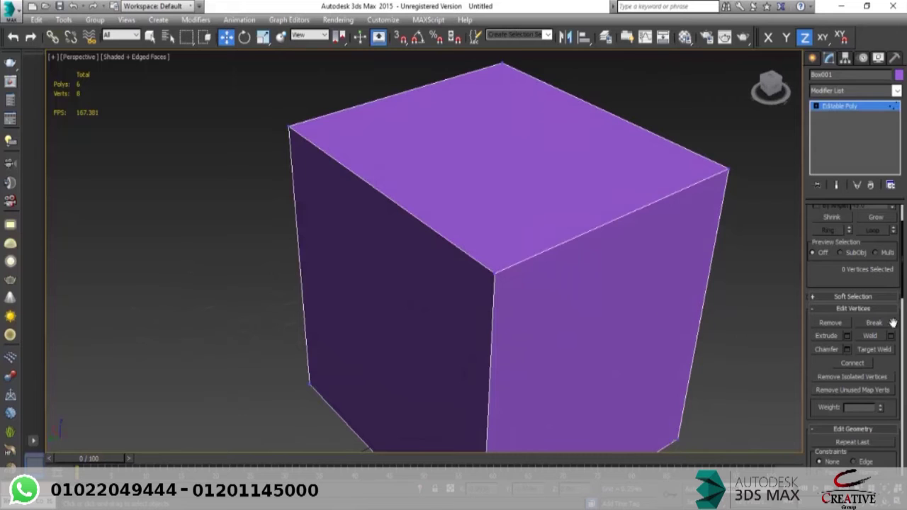
# Step: Connect the box's four parallel horizontal edges with one segment, adding an edge loop around its middle
pyautogui.scroll(-3, 474, 231)
pyautogui.keyDown('alt'); pyautogui.moveTo(471, 225); pyautogui.dragTo(503, 222, button='middle'); pyautogui.keyUp('alt')
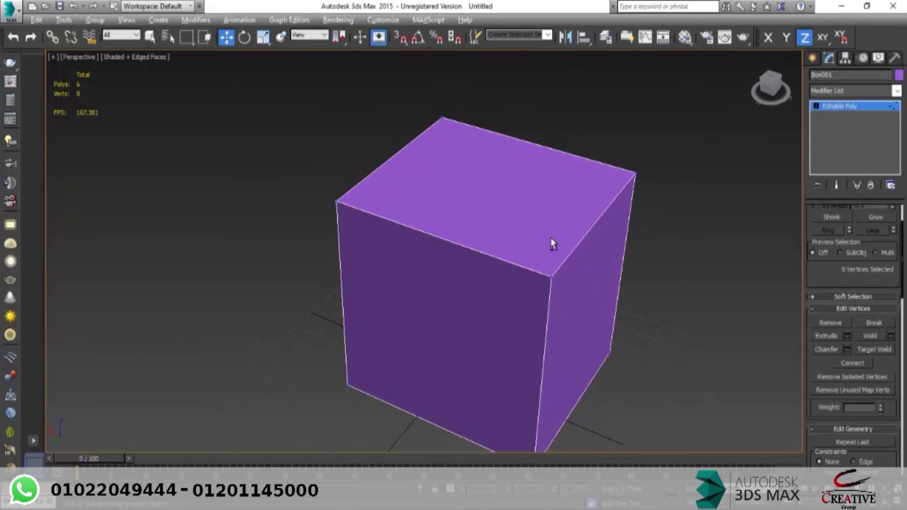
pyautogui.keyDown('alt'); pyautogui.moveTo(553, 246); pyautogui.dragTo(617, 245, button='middle'); pyautogui.keyUp('alt')
pyautogui.press('2')
pyautogui.scroll(-3, 474, 217)
pyautogui.keyDown('alt'); pyautogui.moveTo(440, 221); pyautogui.dragTo(482, 213, button='middle'); pyautogui.keyUp('alt')
pyautogui.moveTo(500, 126); pyautogui.dragTo(481, 401)
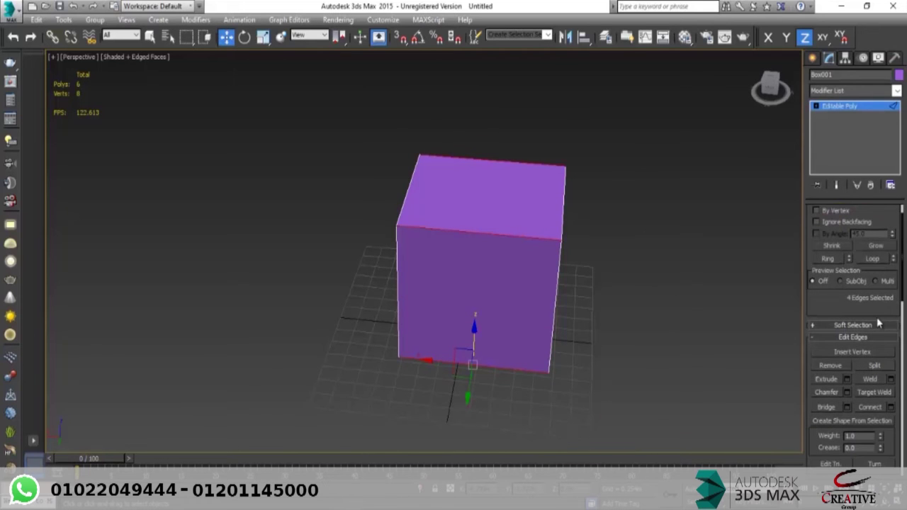
pyautogui.click(889, 407)
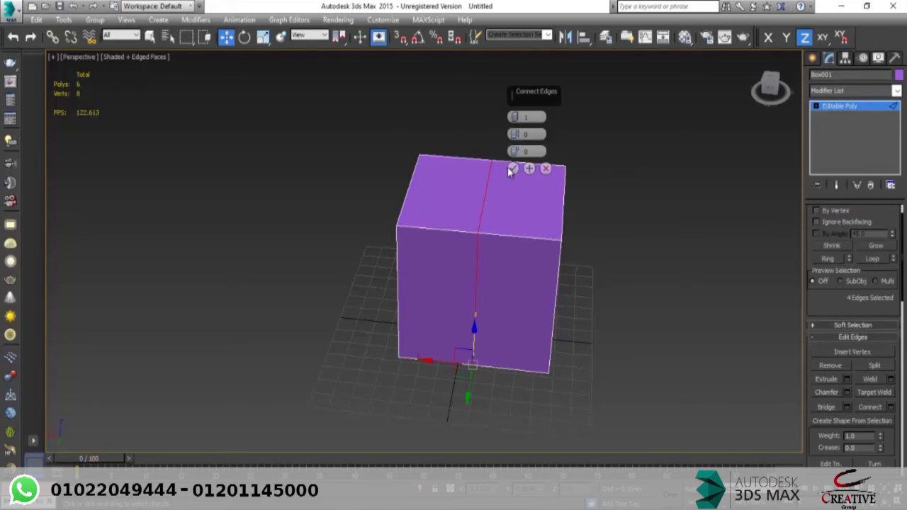
pyautogui.click(512, 170)
# Step: Connect the six edges running across the box, adding a second middle edge loop perpendicular to the first
pyautogui.keyDown('alt'); pyautogui.moveTo(512, 170); pyautogui.dragTo(594, 215, button='middle'); pyautogui.keyUp('alt')
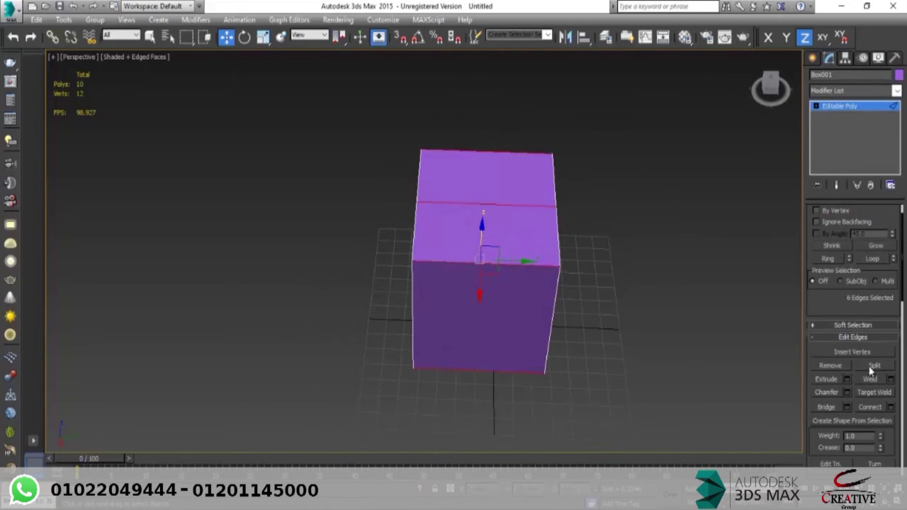
pyautogui.click(870, 407)
pyautogui.click(533, 221)
# Step: Switch to vertex level and select the vertex where the two edge loops cross at the centre of the top face
pyautogui.press('1')
pyautogui.scroll(3, 476, 201)
pyautogui.click(485, 207)
pyautogui.keyDown('alt'); pyautogui.moveTo(487, 218); pyautogui.dragTo(696, 290, button='middle'); pyautogui.keyUp('alt')
pyautogui.moveTo(889, 354); pyautogui.dragTo(880, 318)
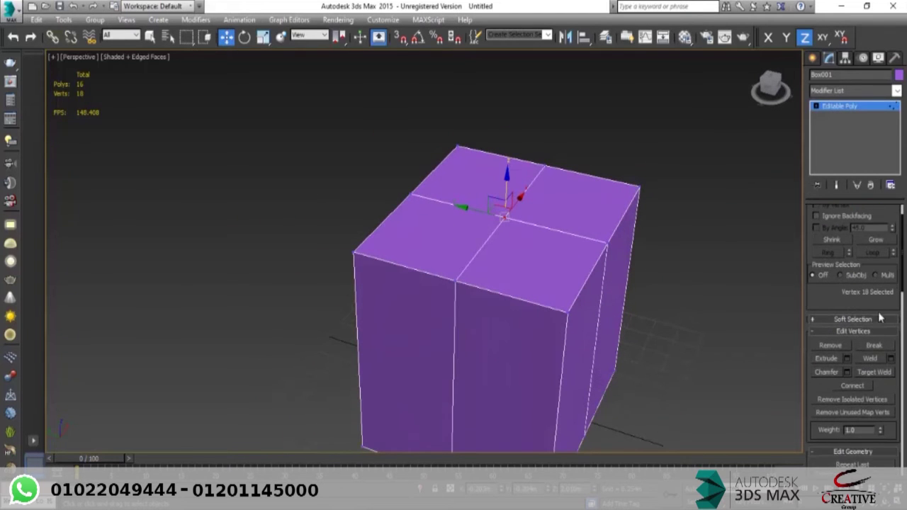
pyautogui.click(848, 358)
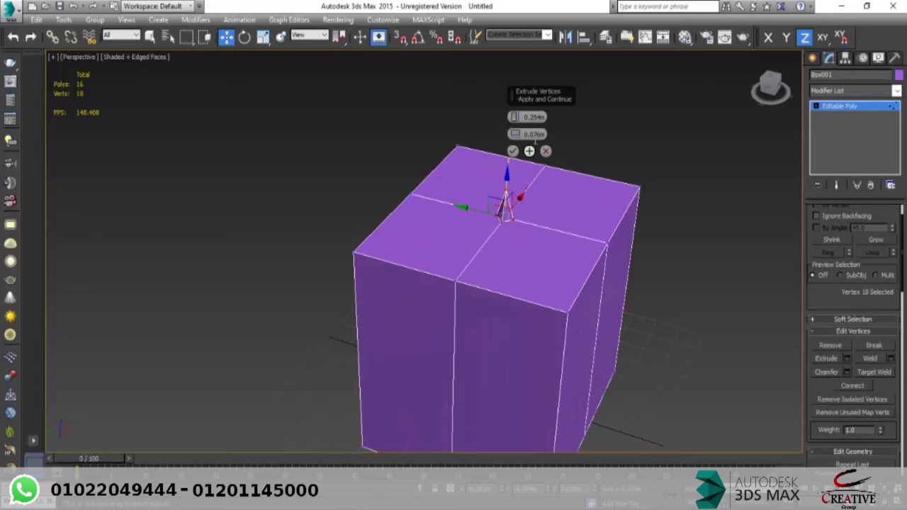
pyautogui.moveTo(544, 106); pyautogui.dragTo(677, 147)
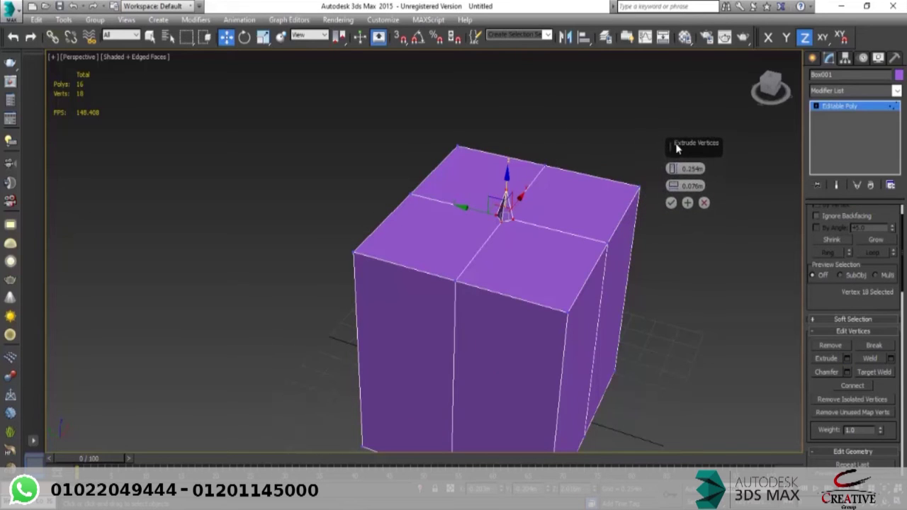
pyautogui.click(704, 204)
# Step: Chamfer the top face's centre vertex with a chamfer amount of about 0.378 m
pyautogui.scroll(4, 636, 228)
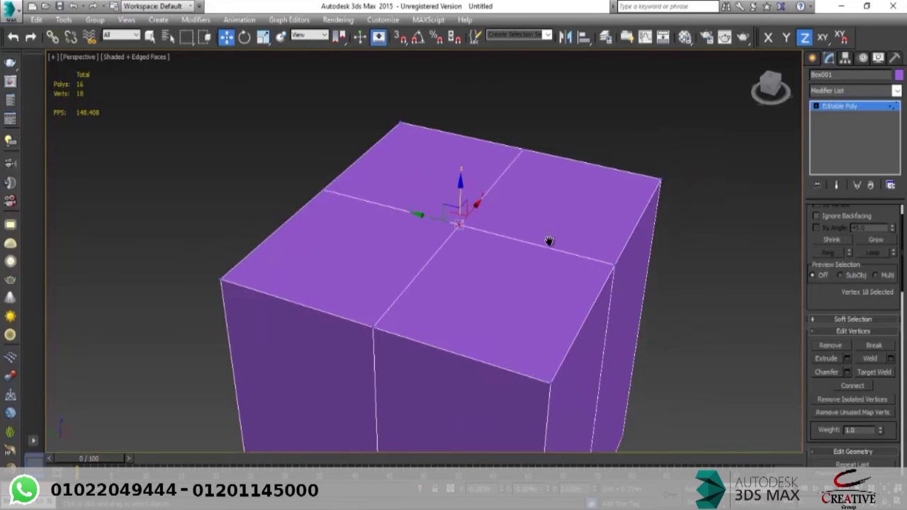
pyautogui.click(847, 373)
pyautogui.scroll(4, 513, 227)
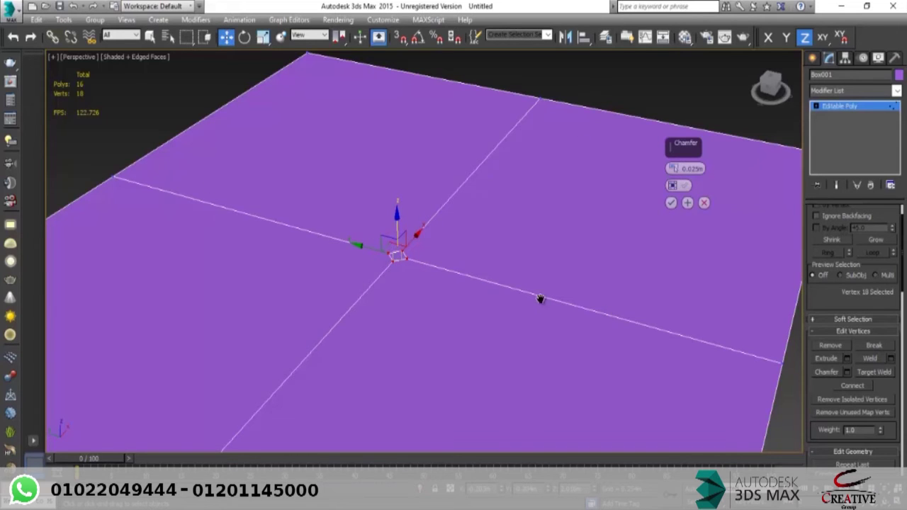
pyautogui.moveTo(541, 299); pyautogui.dragTo(540, 286, button='middle')
pyautogui.moveTo(672, 169); pyautogui.dragTo(678, 134)
pyautogui.keyDown('alt'); pyautogui.moveTo(465, 248); pyautogui.dragTo(448, 190, button='middle'); pyautogui.keyUp('alt')
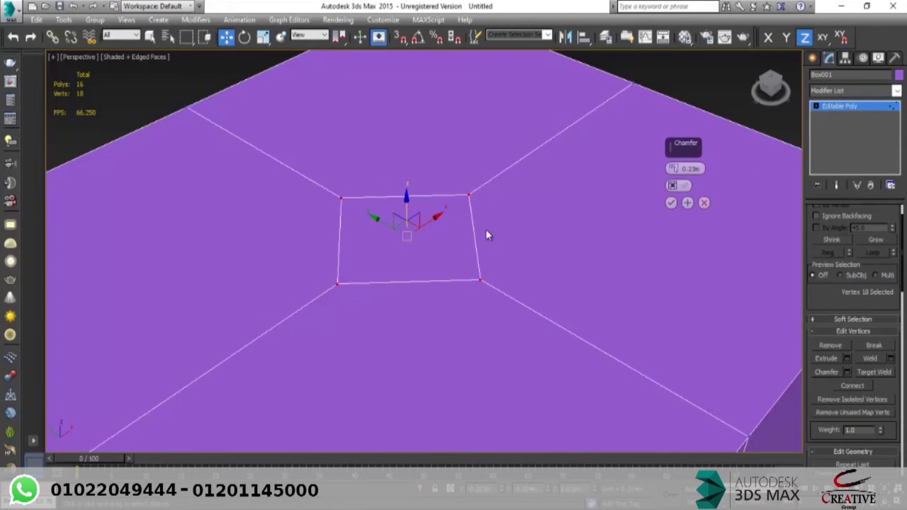
pyautogui.keyDown('alt'); pyautogui.moveTo(487, 236); pyautogui.dragTo(575, 229, button='middle'); pyautogui.keyUp('alt')
pyautogui.moveTo(672, 169); pyautogui.dragTo(674, 145)
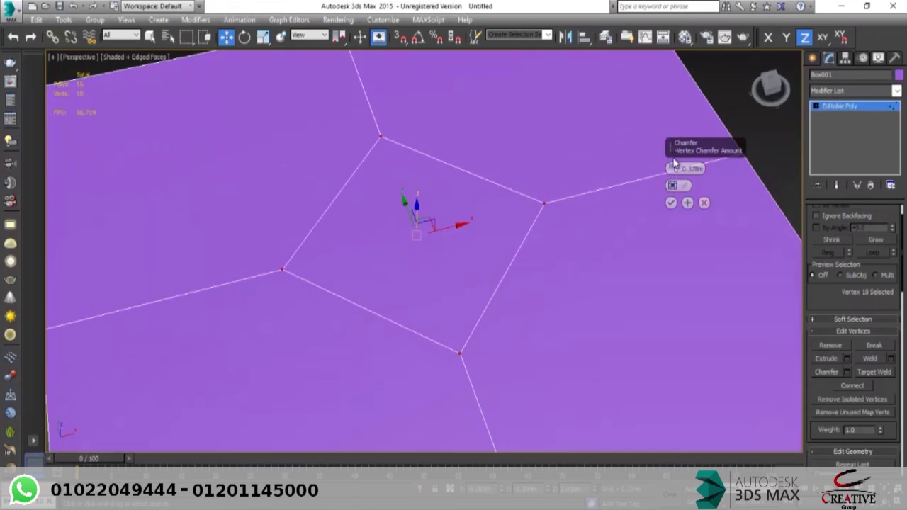
# Step: Turn on the Open option to inspect the hole in the chamfered area, and turn it off again
pyautogui.click(674, 186)
pyautogui.keyDown('alt'); pyautogui.moveTo(504, 263); pyautogui.dragTo(522, 220, button='middle'); pyautogui.keyUp('alt')
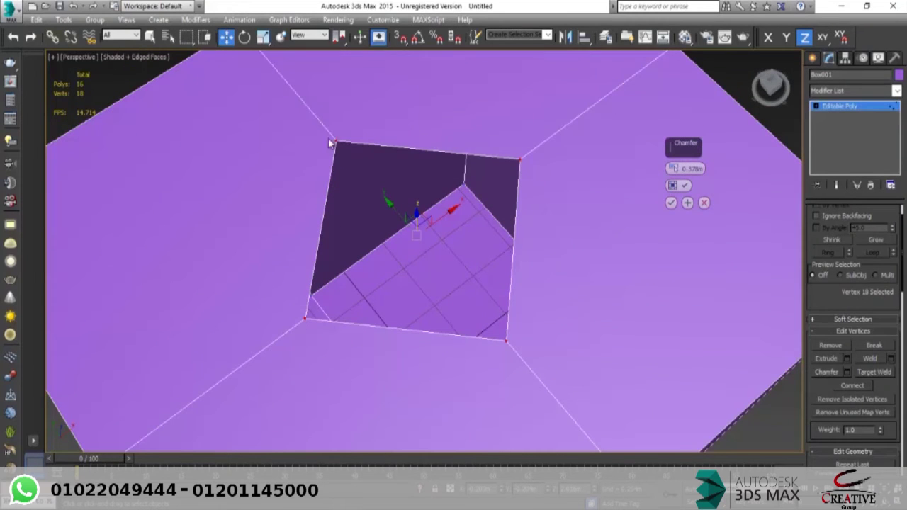
pyautogui.keyDown('alt'); pyautogui.moveTo(508, 298); pyautogui.dragTo(284, 192, button='middle'); pyautogui.keyUp('alt')
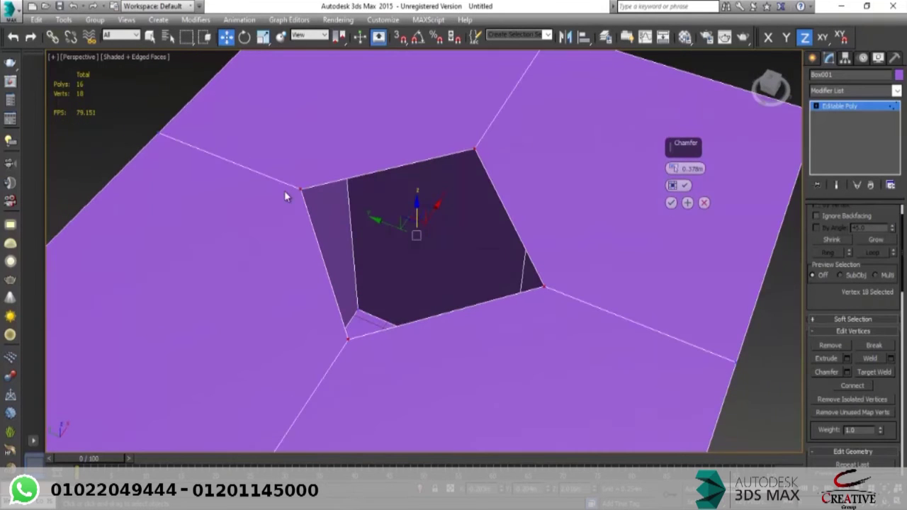
pyautogui.click(673, 186)
pyautogui.keyDown('alt'); pyautogui.moveTo(468, 213); pyautogui.dragTo(432, 264, button='middle'); pyautogui.keyUp('alt')
pyautogui.scroll(-3, 432, 264)
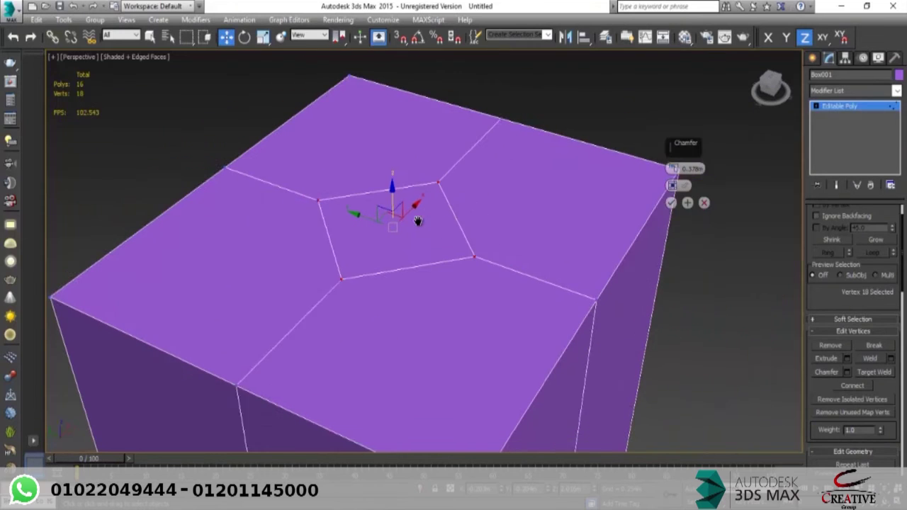
# Step: Accept the chamfer of the centre vertex and undo it
pyautogui.click(671, 202)
pyautogui.keyDown('alt'); pyautogui.moveTo(417, 229); pyautogui.dragTo(395, 135, button='middle'); pyautogui.keyUp('alt')
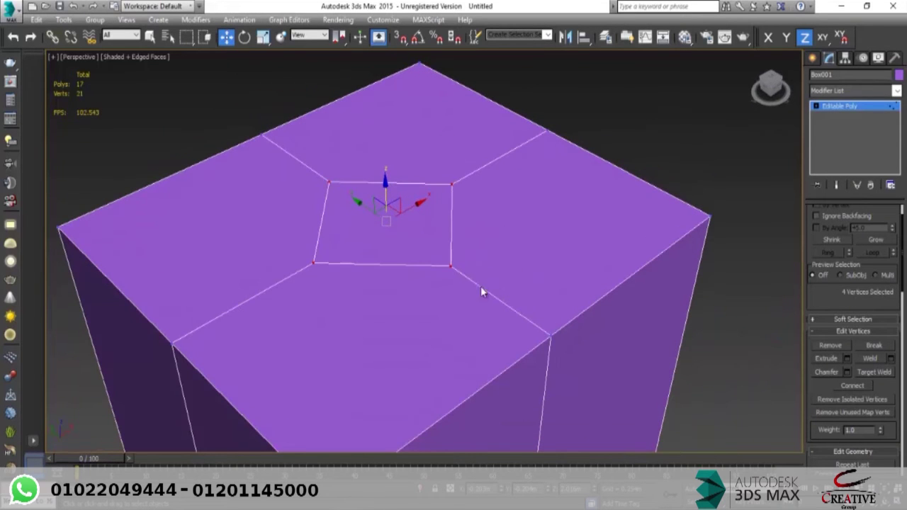
pyautogui.keyDown('alt'); pyautogui.moveTo(421, 265); pyautogui.dragTo(499, 275, button='middle'); pyautogui.keyUp('alt')
pyautogui.hotkey('ctrl', 'alt', 'c')
# Step: Chamfer the top face's centre vertex again by 0.378 m, accept it, and undo it
pyautogui.click(848, 372)
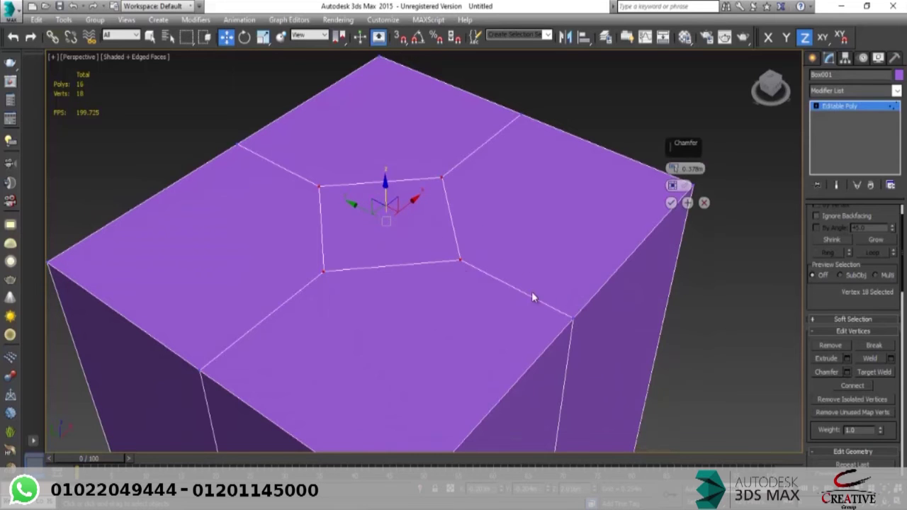
pyautogui.keyDown('alt'); pyautogui.moveTo(532, 292); pyautogui.dragTo(469, 266, button='middle'); pyautogui.keyUp('alt')
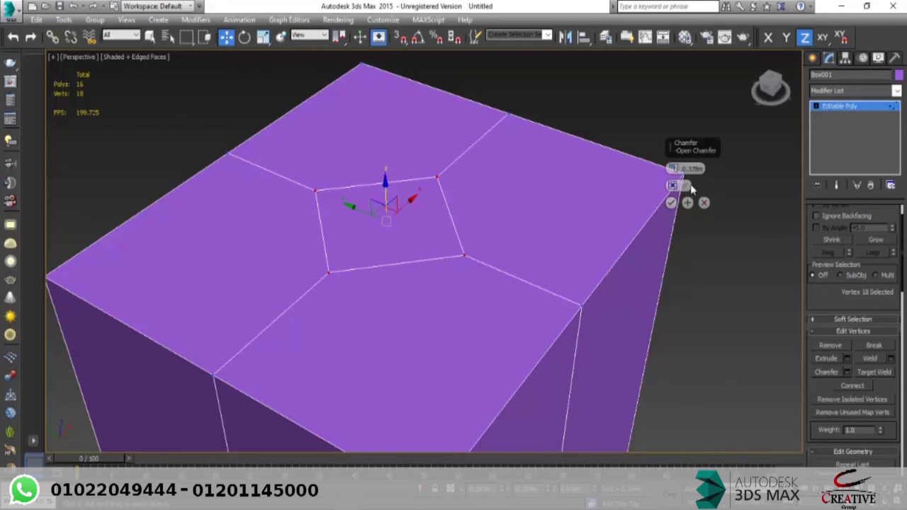
pyautogui.click(671, 203)
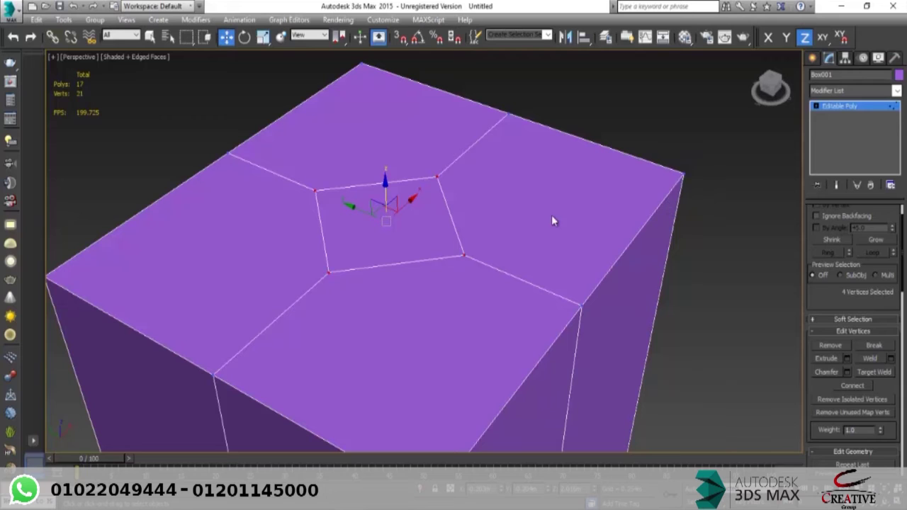
pyautogui.hotkey('ctrl', 'z')
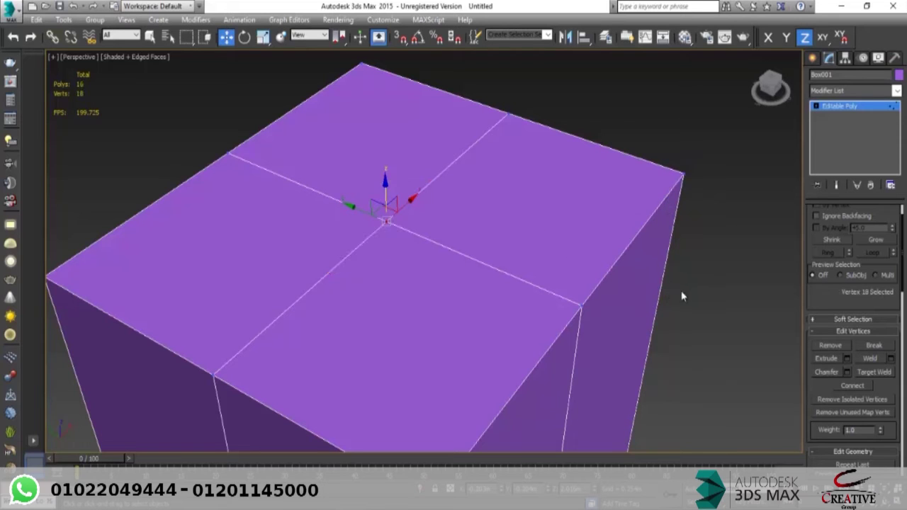
# Step: Chamfer the top face's centre vertex by 0.378 m with Apply and Continue, and cancel the follow-up chamfer
pyautogui.click(847, 372)
pyautogui.click(704, 203)
pyautogui.click(847, 372)
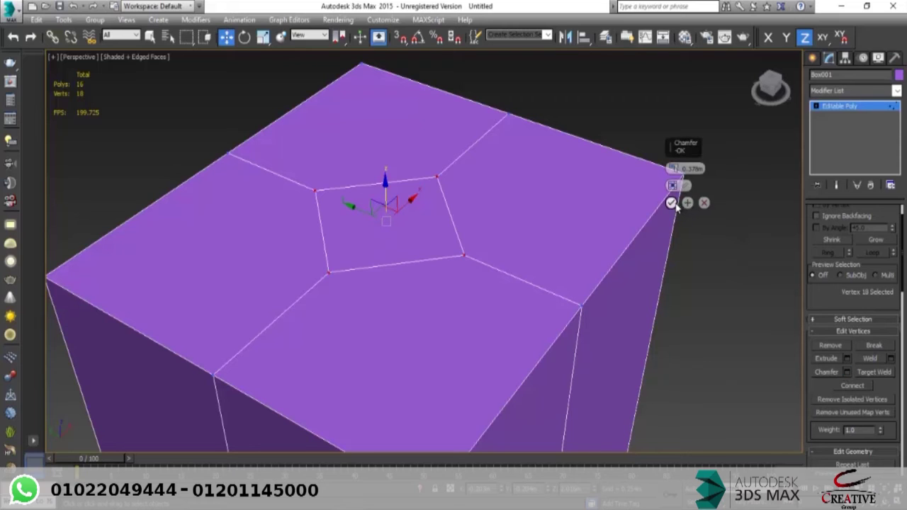
pyautogui.click(671, 203)
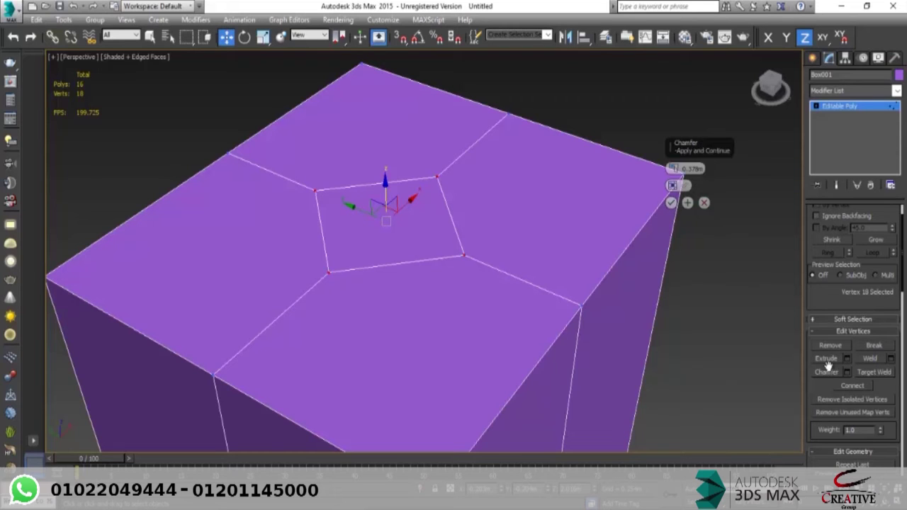
pyautogui.click(688, 204)
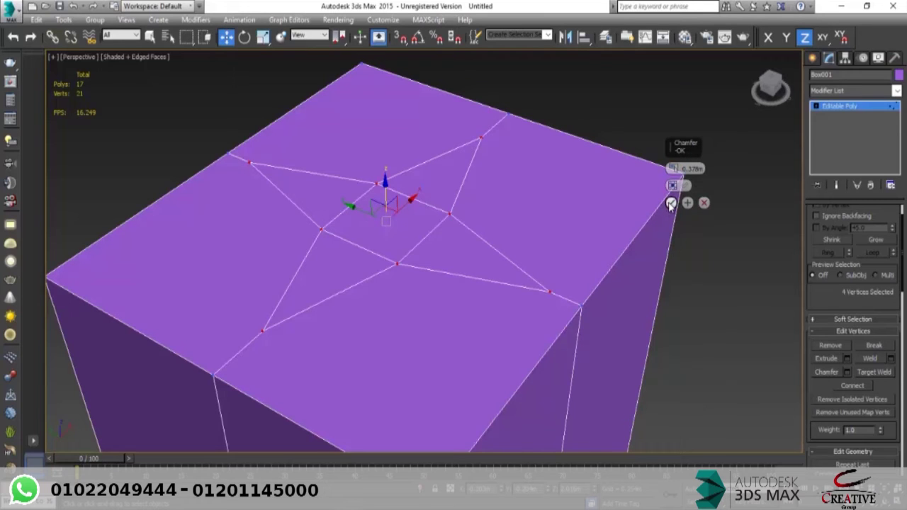
pyautogui.click(704, 203)
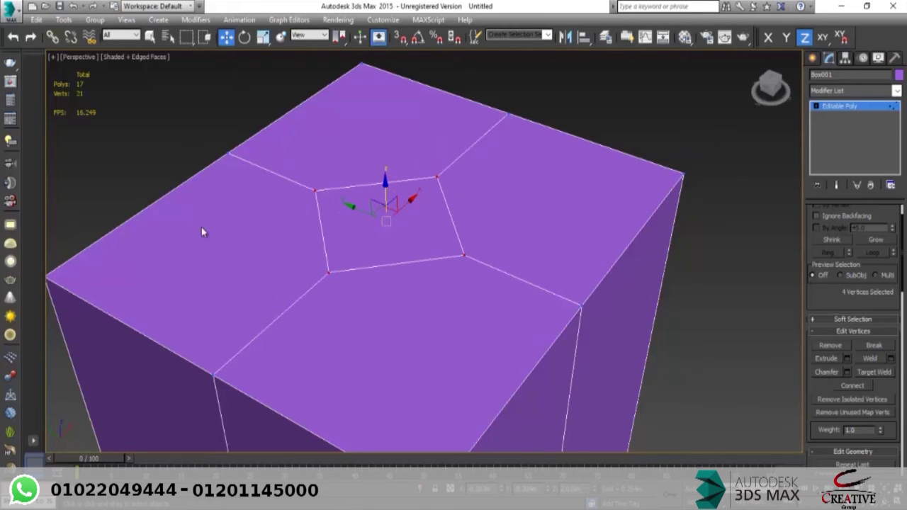
pyautogui.keyDown('alt'); pyautogui.moveTo(485, 233); pyautogui.dragTo(480, 256, button='middle'); pyautogui.keyUp('alt')
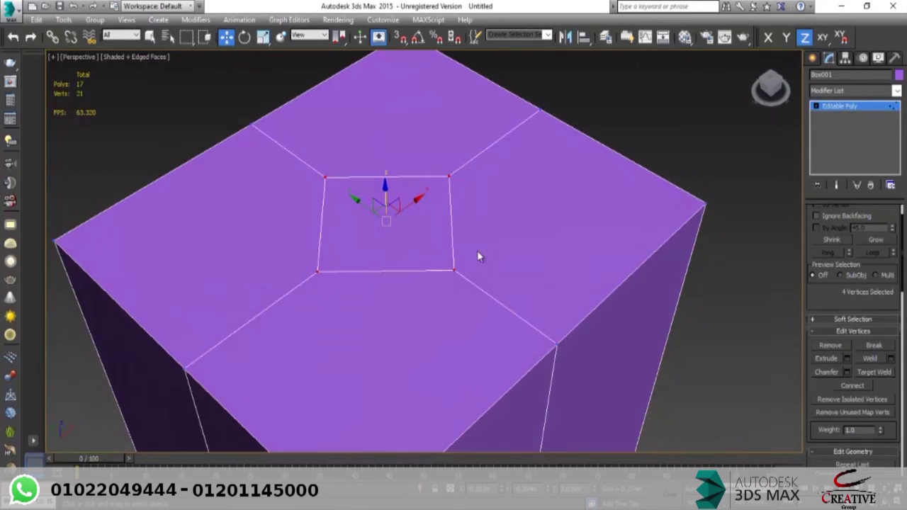
pyautogui.click(848, 372)
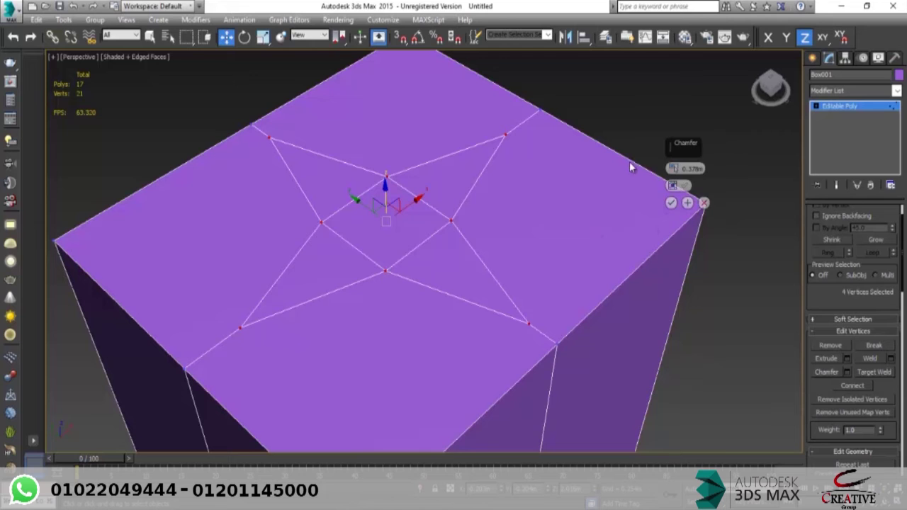
pyautogui.click(704, 202)
# Step: Examine the top face's polygons by selecting the central diamond and the surrounding polygons one after another at polygon level
pyautogui.keyDown('alt'); pyautogui.moveTo(557, 245); pyautogui.dragTo(416, 213, button='middle'); pyautogui.keyUp('alt')
pyautogui.press('4')
pyautogui.click(372, 222)
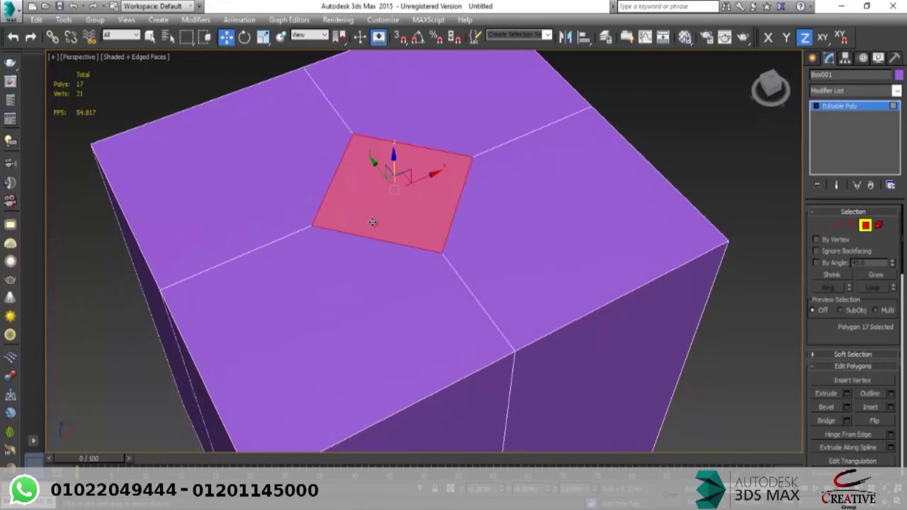
pyautogui.keyDown('alt'); pyautogui.moveTo(391, 212); pyautogui.dragTo(369, 203, button='middle'); pyautogui.keyUp('alt')
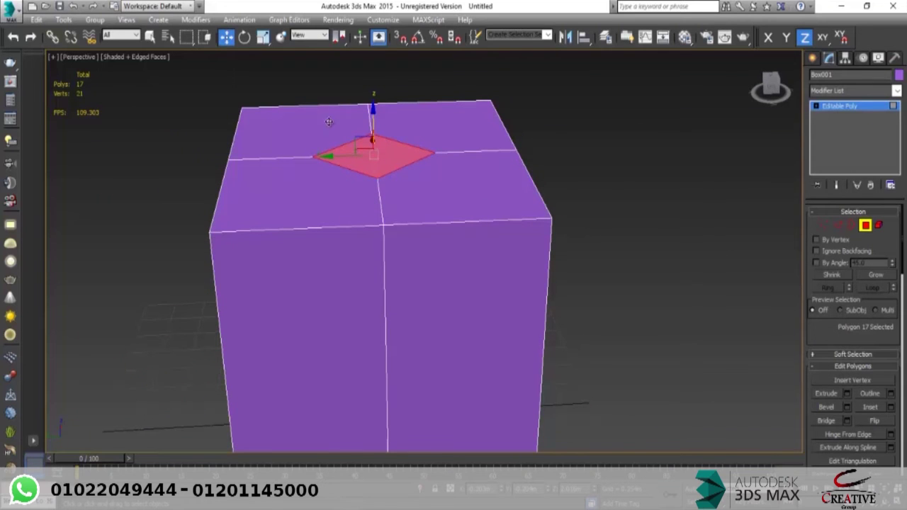
pyautogui.click(419, 123)
pyautogui.click(337, 120)
pyautogui.click(297, 197)
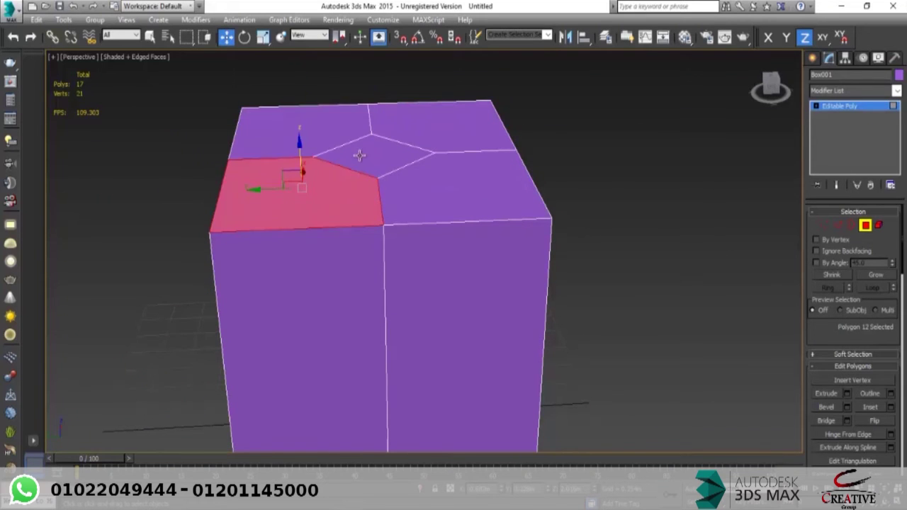
pyautogui.click(426, 186)
# Step: Connect the box's vertical edges to add a horizontal edge loop around the sides at mid-height
pyautogui.scroll(-4, 429, 195)
pyautogui.keyDown('alt'); pyautogui.moveTo(433, 255); pyautogui.dragTo(424, 187, button='middle'); pyautogui.keyUp('alt')
pyautogui.press('1')
pyautogui.click(644, 269)
pyautogui.press('2')
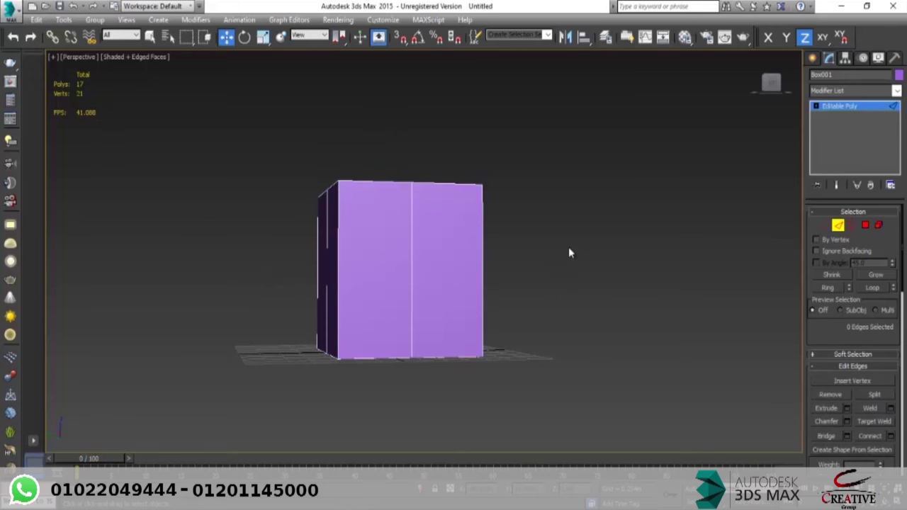
pyautogui.click(871, 436)
# Step: Select the centre vertex of the front side face and extrude it outward with a height of about 0.801 m
pyautogui.press('1')
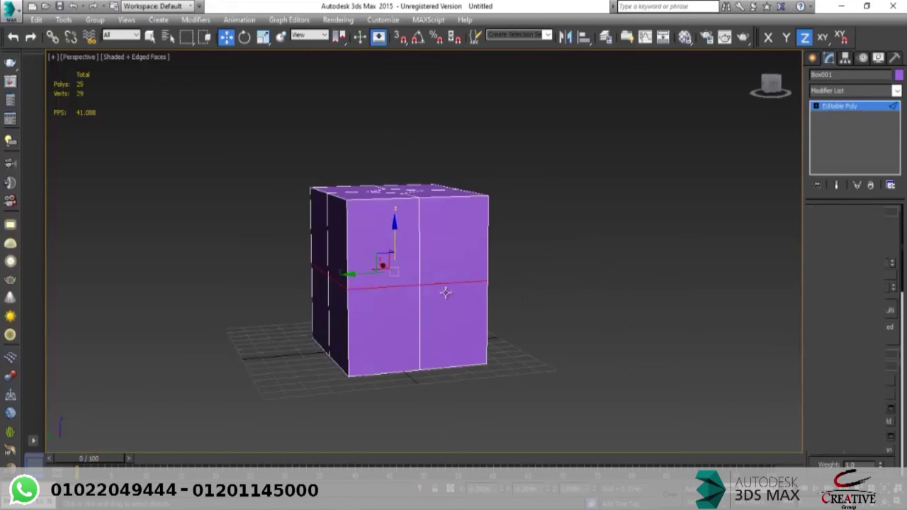
pyautogui.scroll(3, 426, 298)
pyautogui.hotkey('ctrl', 'a')
pyautogui.keyDown('alt'); pyautogui.moveTo(398, 300); pyautogui.dragTo(400, 318, button='middle'); pyautogui.keyUp('alt')
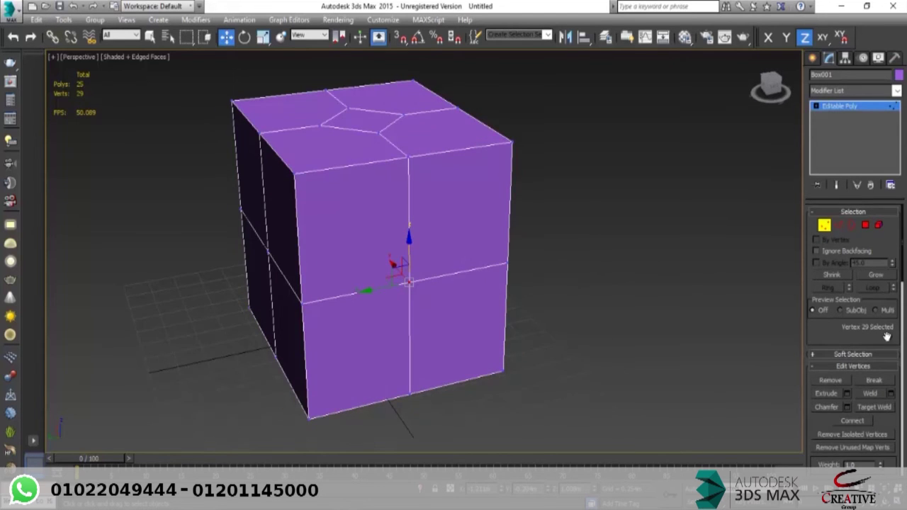
pyautogui.moveTo(886, 338); pyautogui.dragTo(855, 300)
pyautogui.click(847, 346)
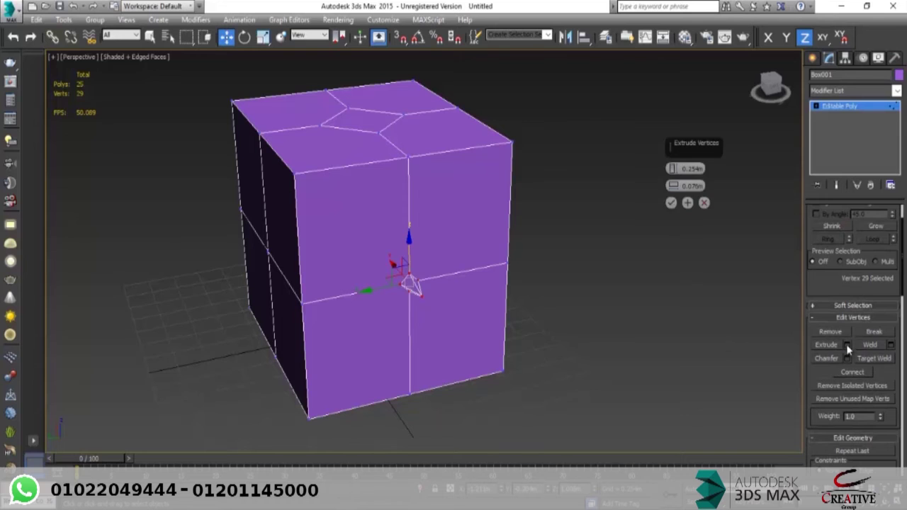
pyautogui.keyDown('alt'); pyautogui.moveTo(545, 203); pyautogui.dragTo(474, 263, button='middle'); pyautogui.keyUp('alt')
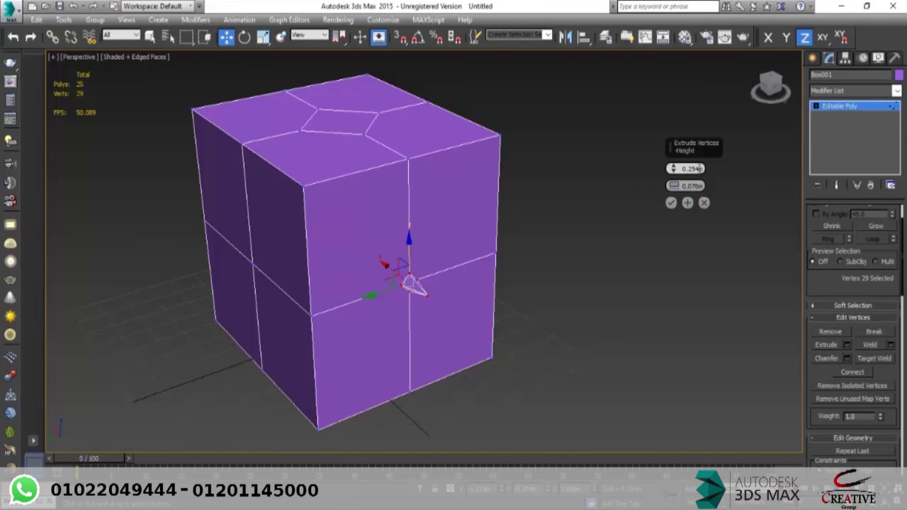
pyautogui.moveTo(672, 168); pyautogui.dragTo(670, 68)
pyautogui.keyDown('alt'); pyautogui.moveTo(484, 298); pyautogui.dragTo(513, 294, button='middle'); pyautogui.keyUp('alt')
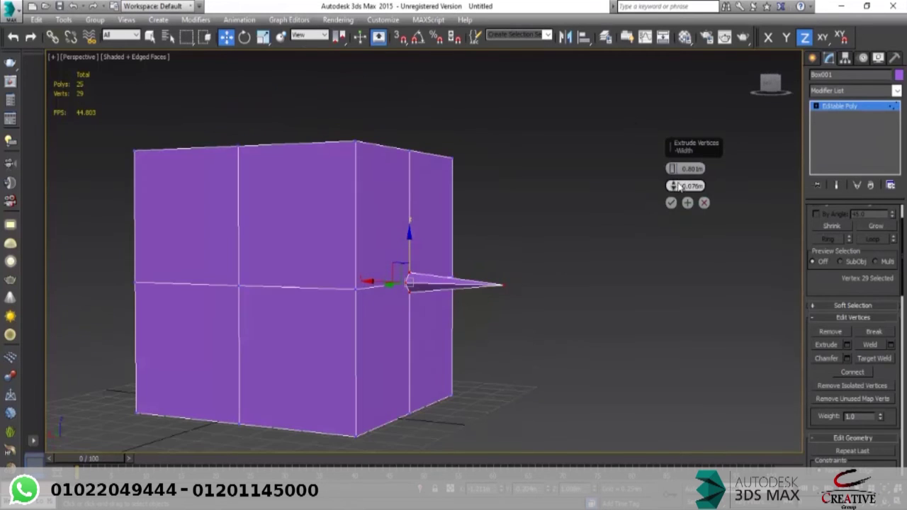
# Step: Push the vertex extrusion inward by setting its height to about -0.197 m, and inspect the recess
pyautogui.moveTo(672, 168); pyautogui.dragTo(679, 390)
pyautogui.keyDown('alt'); pyautogui.moveTo(624, 348); pyautogui.dragTo(496, 411, button='middle'); pyautogui.keyUp('alt')
pyautogui.scroll(3, 405, 295)
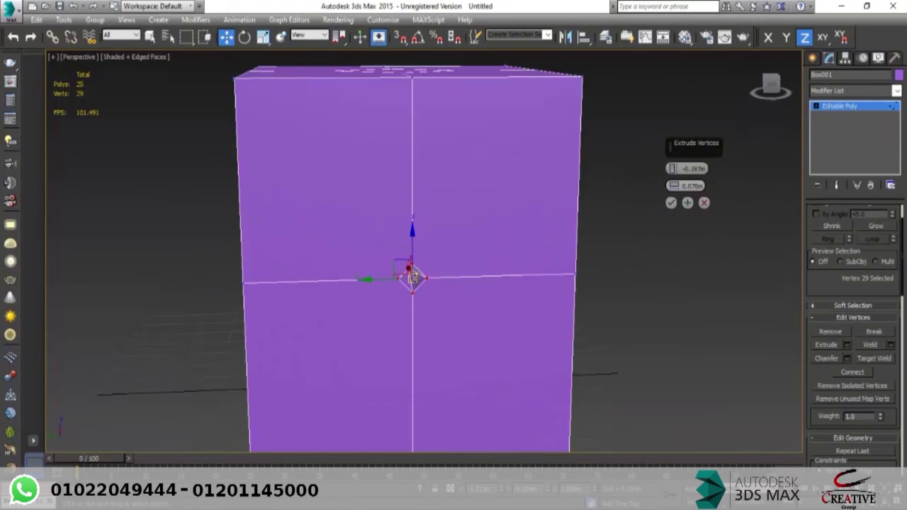
pyautogui.keyDown('alt'); pyautogui.moveTo(413, 279); pyautogui.dragTo(633, 186, button='middle'); pyautogui.keyUp('alt')
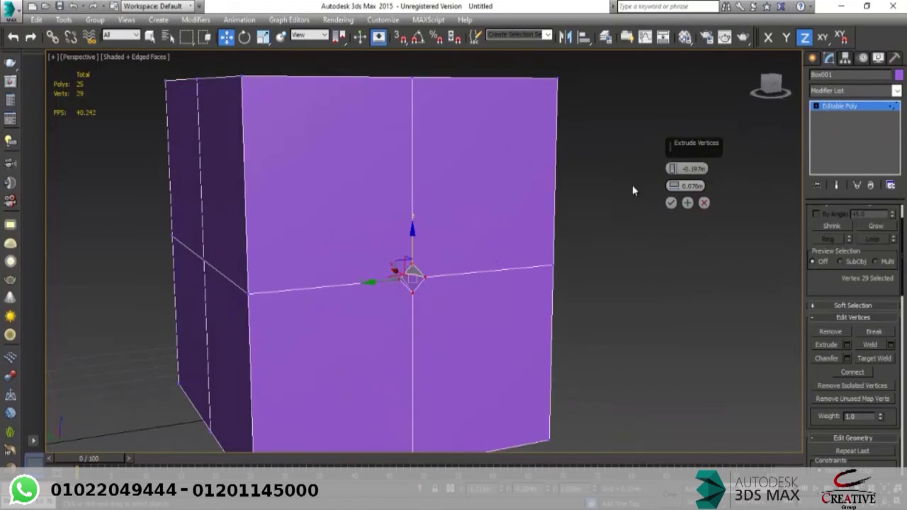
# Step: Reset the vertex extrusion's height to 0 and widen its base to about 0.291 m
pyautogui.moveTo(677, 190); pyautogui.dragTo(674, 169)
pyautogui.rightClick(674, 169)
pyautogui.keyDown('alt'); pyautogui.moveTo(494, 274); pyautogui.dragTo(501, 268, button='middle'); pyautogui.keyUp('alt')
pyautogui.moveTo(671, 186); pyautogui.dragTo(671, 176)
pyautogui.scroll(3, 367, 248)
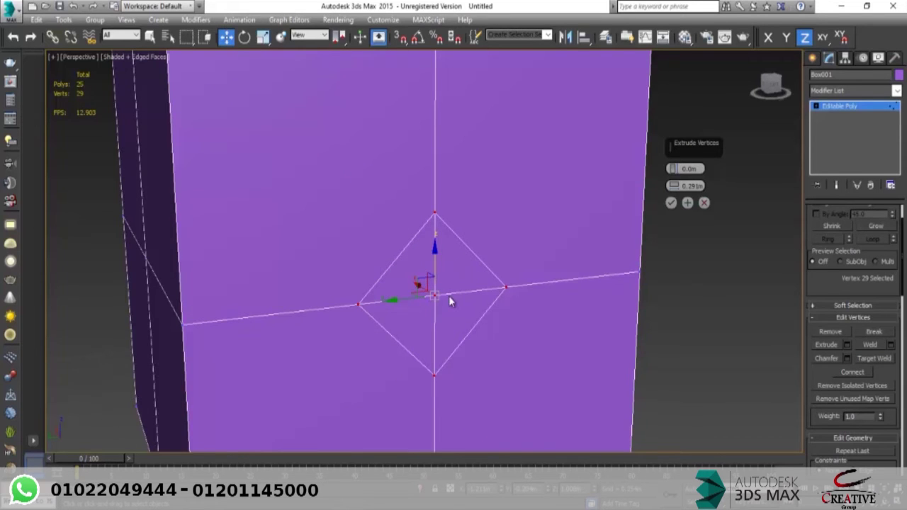
# Step: Reset the vertex extrusion's width to 0 and raise its height to about 0.66 m
pyautogui.scroll(-3, 449, 300)
pyautogui.rightClick(672, 185)
pyautogui.moveTo(672, 169); pyautogui.dragTo(660, 43)
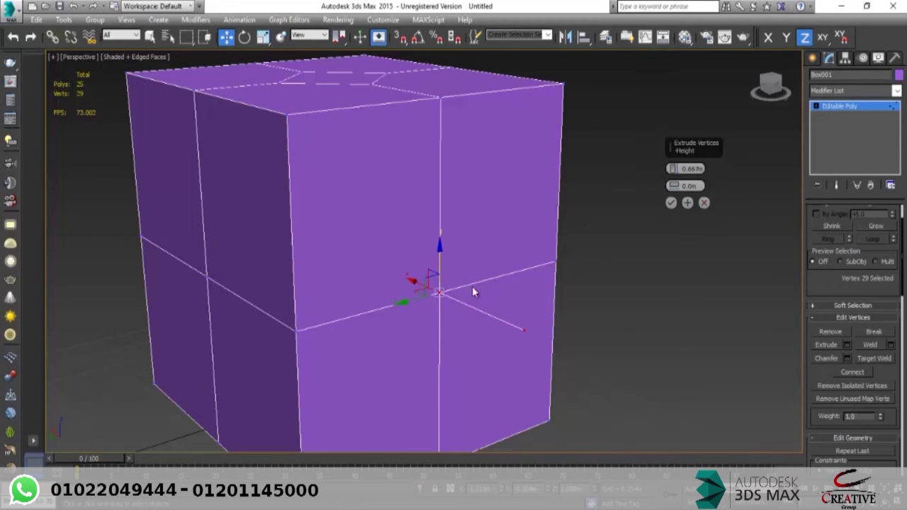
pyautogui.scroll(3, 472, 286)
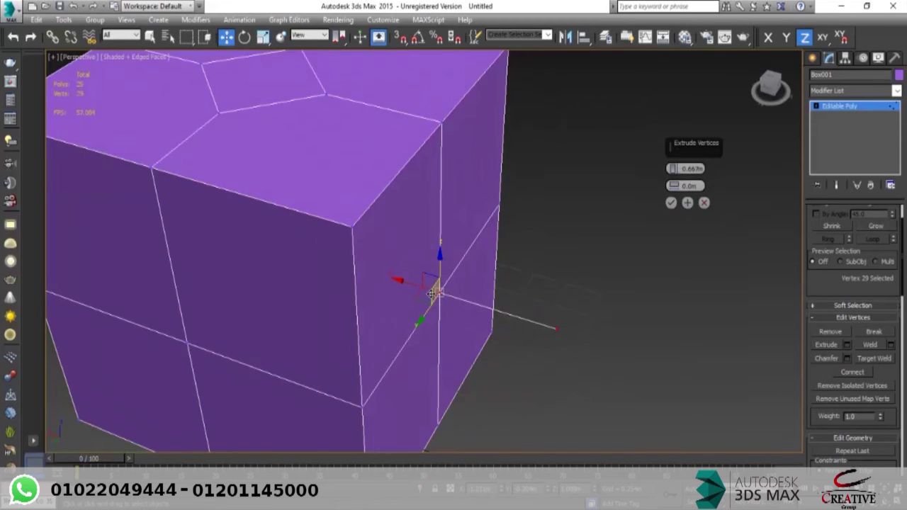
# Step: Widen the base of the vertex extrusion to about 0.272 m
pyautogui.scroll(-5, 475, 312)
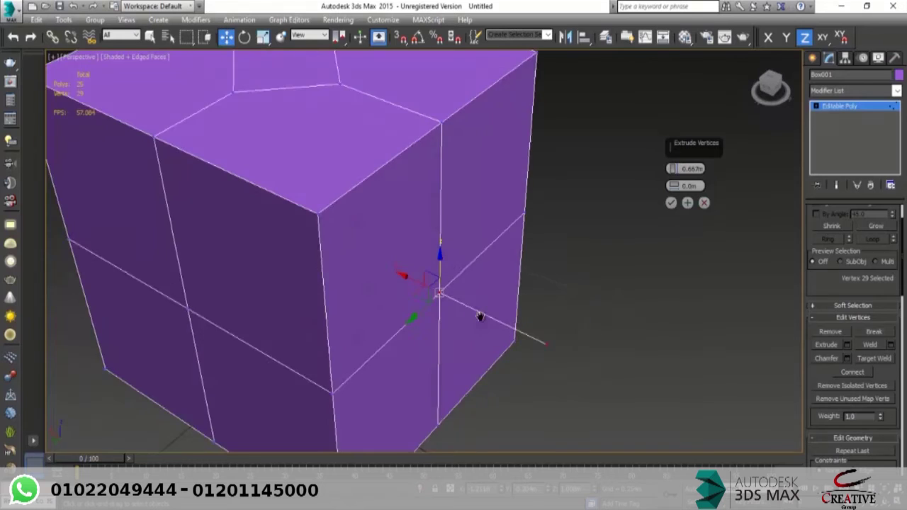
pyautogui.moveTo(674, 185); pyautogui.dragTo(678, 124)
pyautogui.keyDown('alt'); pyautogui.moveTo(533, 260); pyautogui.dragTo(560, 227, button='middle'); pyautogui.keyUp('alt')
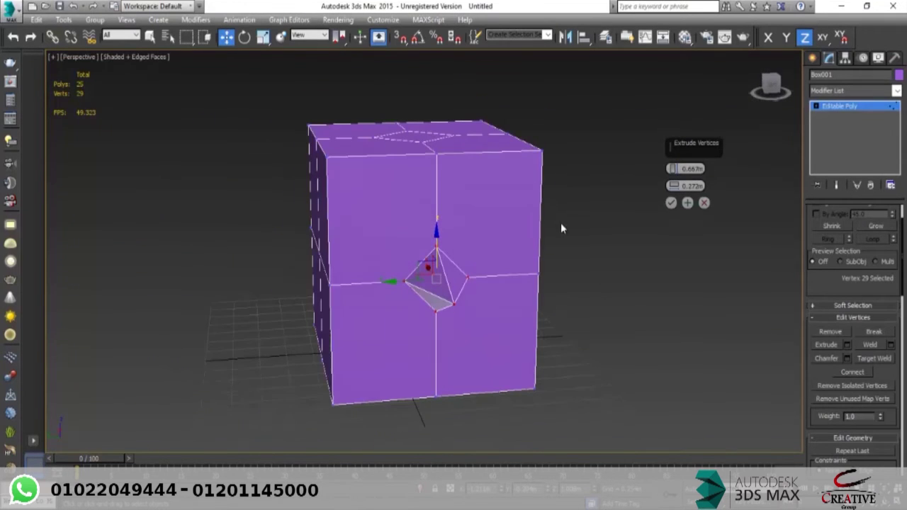
# Step: Push the vertex extrusion inward to a height of about -0.736 m with a width of about 0.34 m, and accept it
pyautogui.moveTo(673, 187); pyautogui.dragTo(672, 309)
pyautogui.moveTo(671, 403); pyautogui.dragTo(625, 388)
pyautogui.keyDown('alt'); pyautogui.moveTo(498, 319); pyautogui.dragTo(528, 305, button='middle'); pyautogui.keyUp('alt')
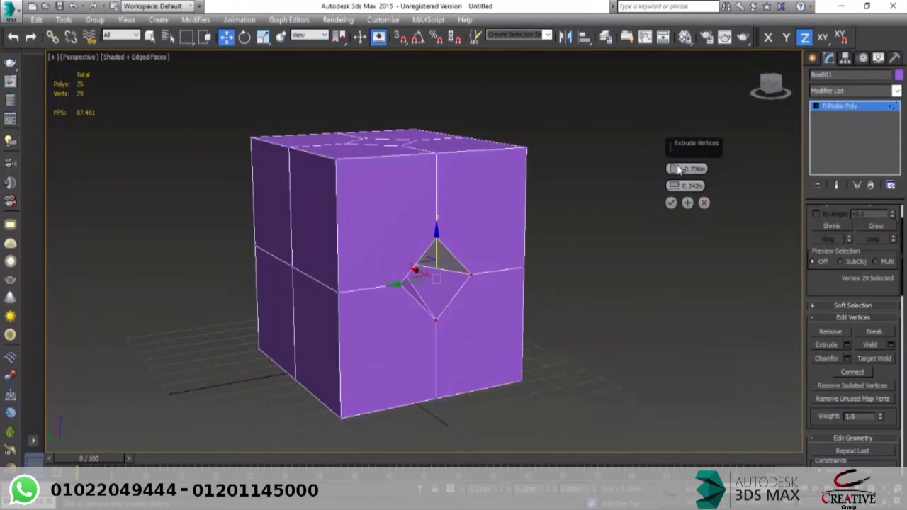
pyautogui.click(670, 203)
# Step: Connect the midpoint vertex of a side face's upper edge to the midpoint vertex of its adjacent vertical edge
pyautogui.keyDown('alt'); pyautogui.moveTo(419, 266); pyautogui.dragTo(395, 263, button='middle'); pyautogui.keyUp('alt')
pyautogui.scroll(-2, 464, 275)
pyautogui.click(417, 216)
pyautogui.keyDown('ctrl'); pyautogui.click(337, 313); pyautogui.keyUp('ctrl')
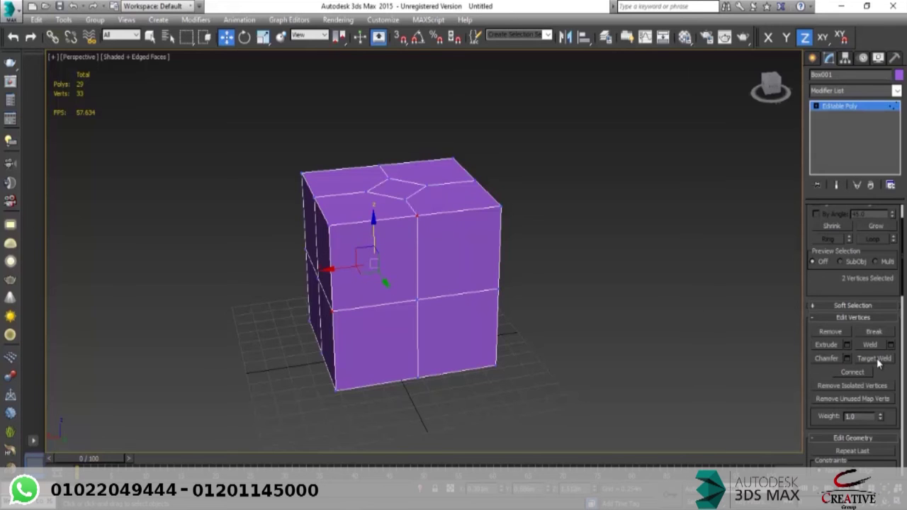
pyautogui.click(416, 226)
pyautogui.click(417, 216)
pyautogui.keyDown('ctrl'); pyautogui.click(331, 311); pyautogui.keyUp('ctrl')
pyautogui.click(853, 372)
pyautogui.keyDown('alt'); pyautogui.moveTo(462, 286); pyautogui.dragTo(400, 213, button='middle'); pyautogui.keyUp('alt')
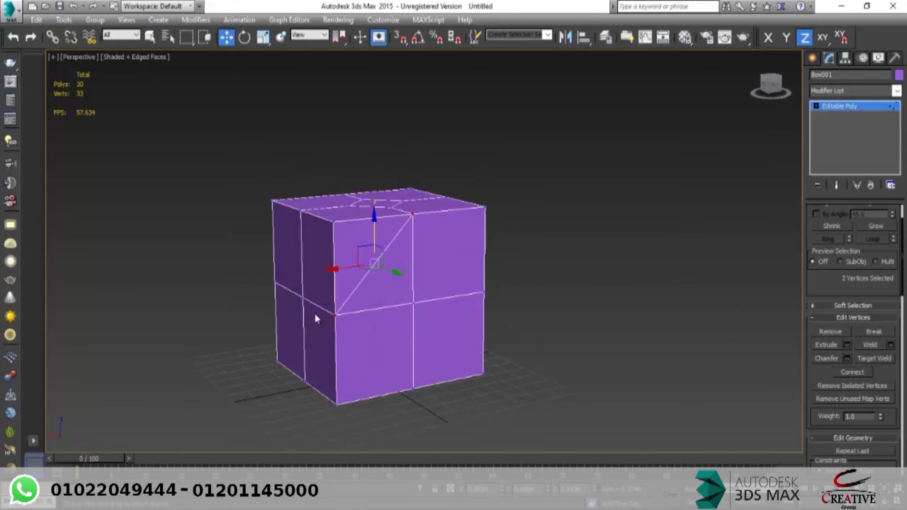
# Step: Switch the box to edge editing and select the upper central vertical edge of a plain side face
pyautogui.keyDown('alt'); pyautogui.moveTo(343, 320); pyautogui.dragTo(320, 280, button='middle'); pyautogui.keyUp('alt')
pyautogui.keyDown('alt'); pyautogui.moveTo(359, 195); pyautogui.dragTo(392, 259, button='middle'); pyautogui.keyUp('alt')
pyautogui.keyDown('alt'); pyautogui.moveTo(397, 217); pyautogui.dragTo(510, 213, button='middle'); pyautogui.keyUp('alt')
pyautogui.scroll(2, 879, 280)
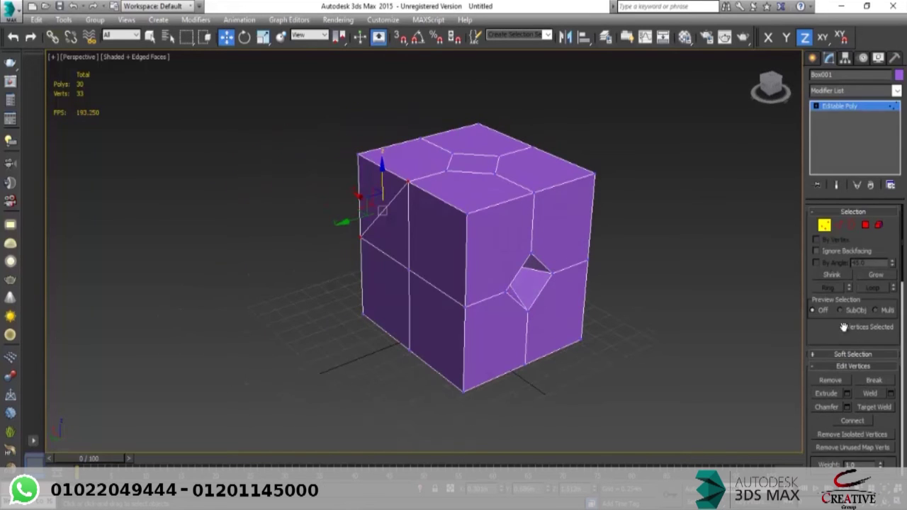
pyautogui.click(838, 225)
pyautogui.moveTo(849, 341); pyautogui.dragTo(853, 269)
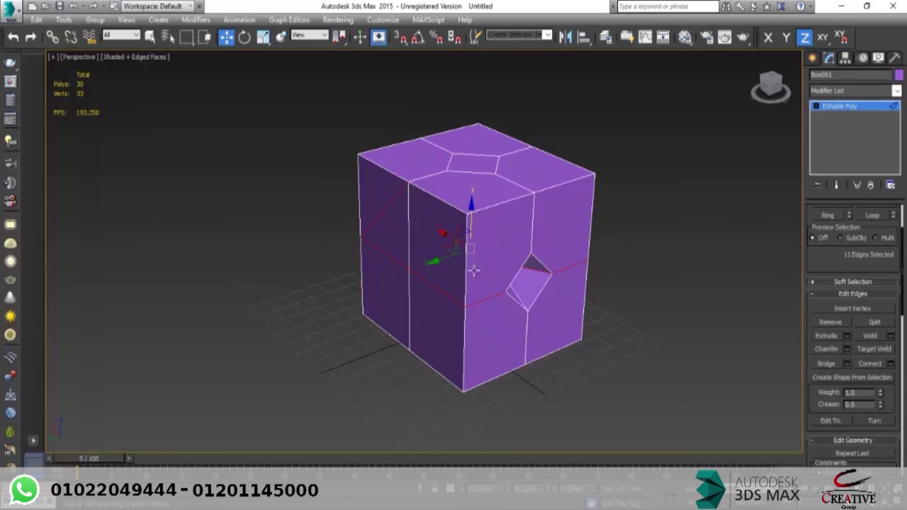
pyautogui.keyDown('alt'); pyautogui.moveTo(487, 272); pyautogui.dragTo(516, 254, button='middle'); pyautogui.keyUp('alt')
pyautogui.click(524, 236)
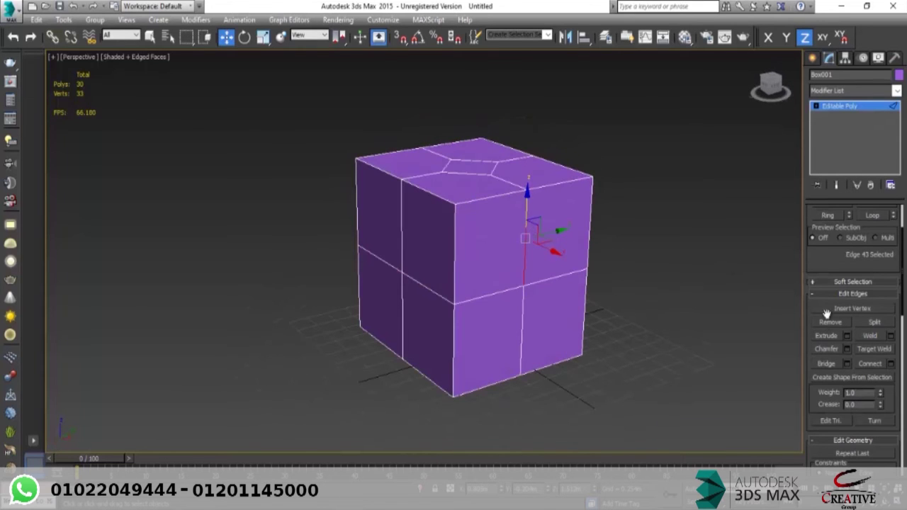
# Step: Delete the lower central vertical edge of the plain side face together with its adjoining polygons, and undo the deletion
pyautogui.click(523, 310)
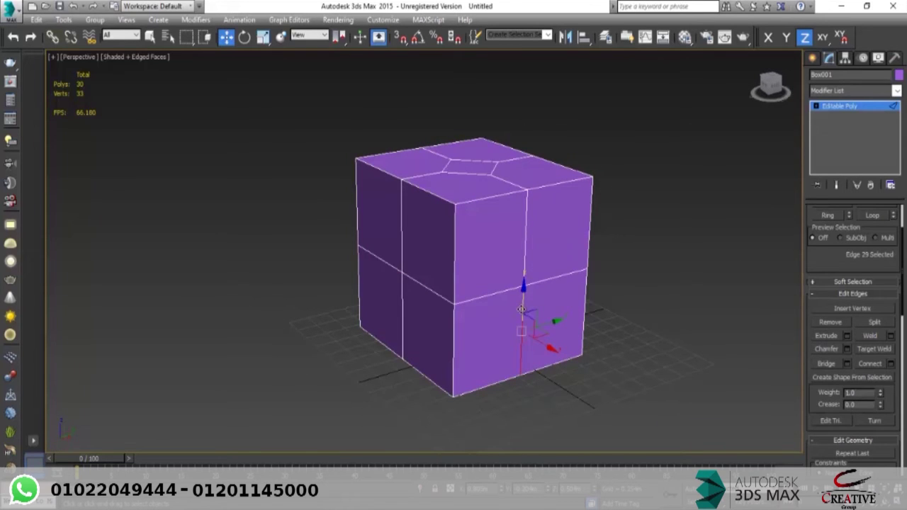
pyautogui.press('BackSpace')
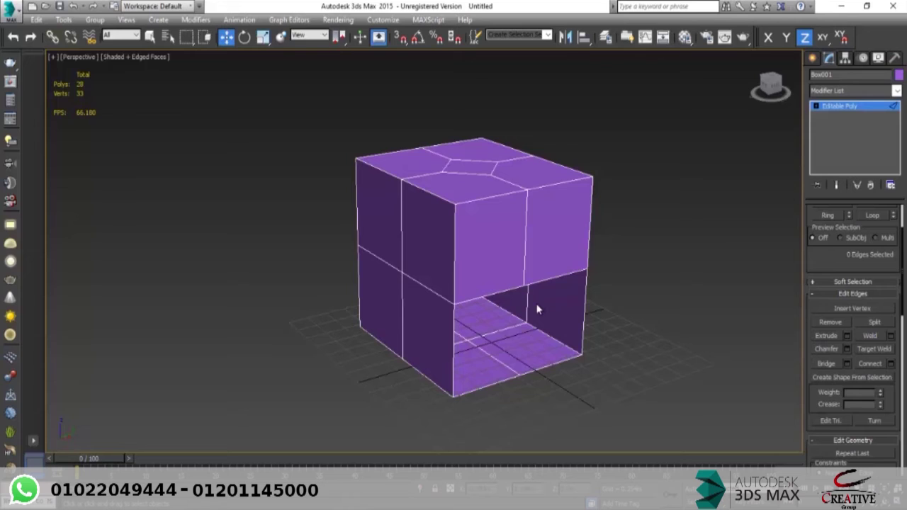
pyautogui.hotkey('ctrl', 'z')
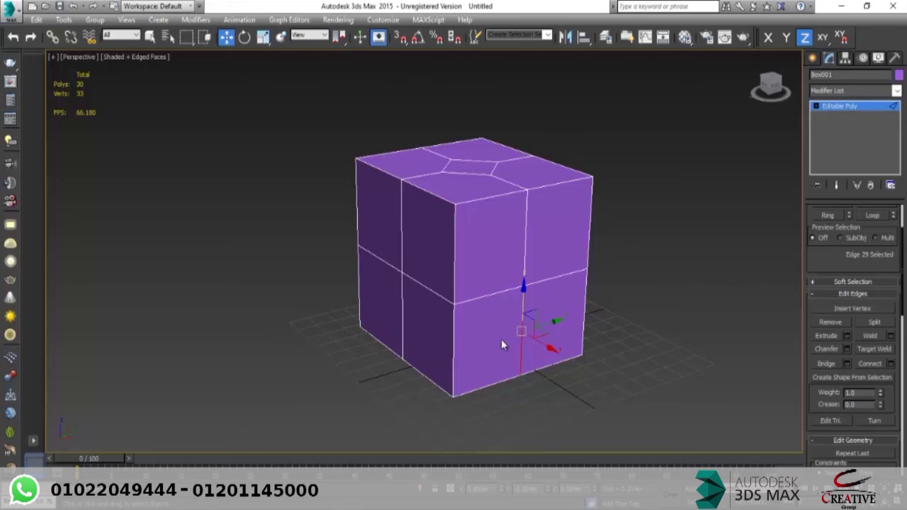
# Step: Remove the lower central vertical edge while keeping the surface closed, and undo the removal
pyautogui.scroll(2, 501, 345)
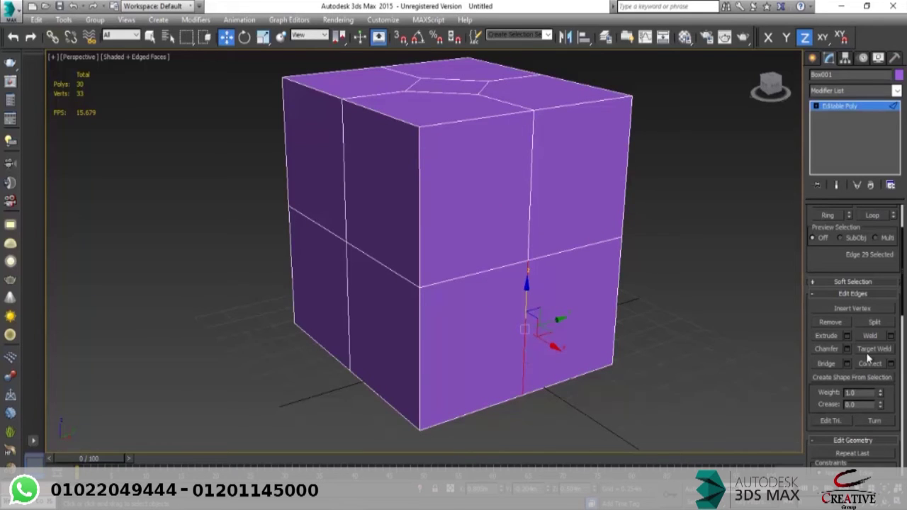
pyautogui.click(837, 322)
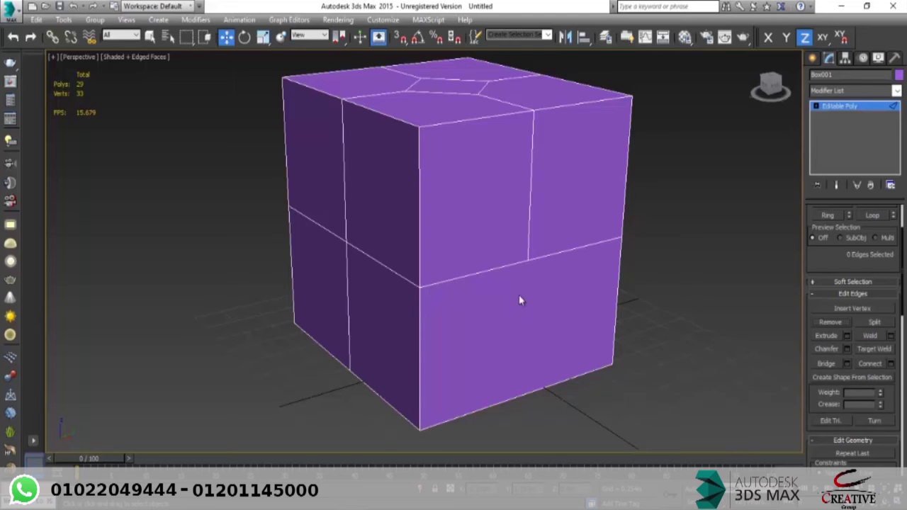
pyautogui.keyDown('alt'); pyautogui.moveTo(517, 314); pyautogui.dragTo(584, 345, button='middle'); pyautogui.keyUp('alt')
pyautogui.hotkey('ctrl', 'z')
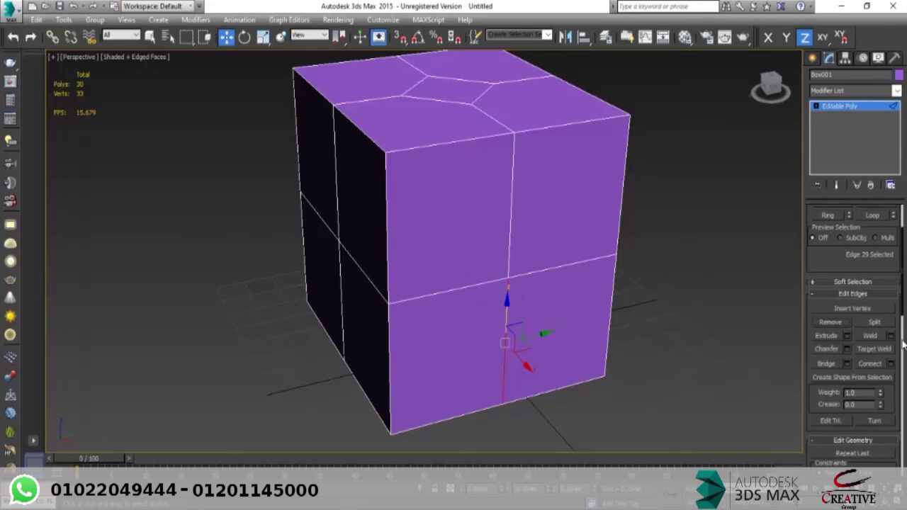
# Step: Try to split the lower central vertical edge of the side face
pyautogui.click(506, 324)
pyautogui.click(506, 324)
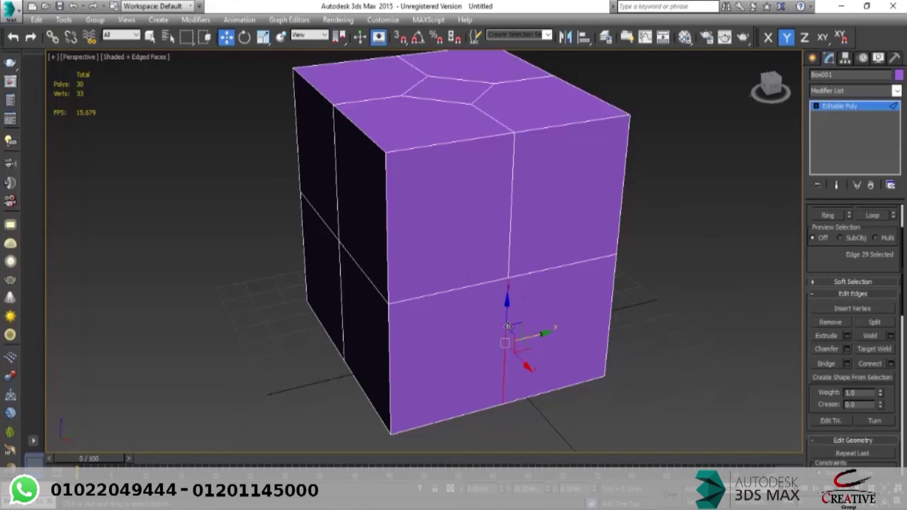
pyautogui.moveTo(531, 351)
pyautogui.mouseDown()
pyautogui.moveTo(494, 355)
pyautogui.moveTo(532, 352)
pyautogui.mouseUp()
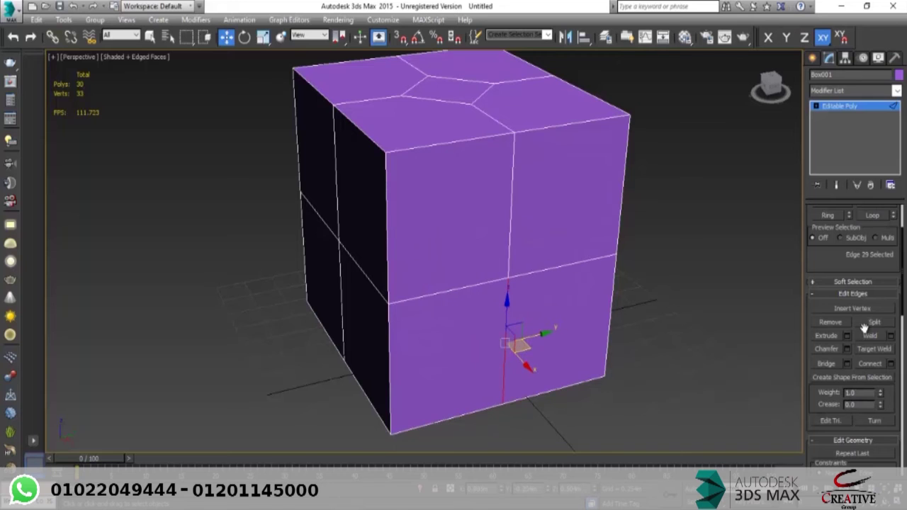
pyautogui.click(873, 338)
pyautogui.scroll(5, 529, 365)
pyautogui.click(878, 323)
pyautogui.click(504, 280)
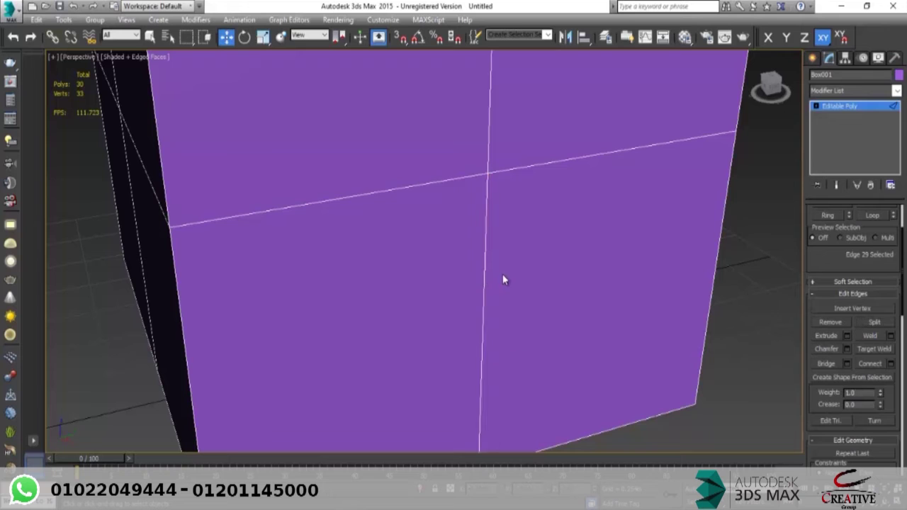
# Step: Split the edges crossing at the side face's centre and raise the right horizontal edge to open a gap
pyautogui.moveTo(435, 215); pyautogui.dragTo(428, 220)
pyautogui.scroll(-3, 469, 209)
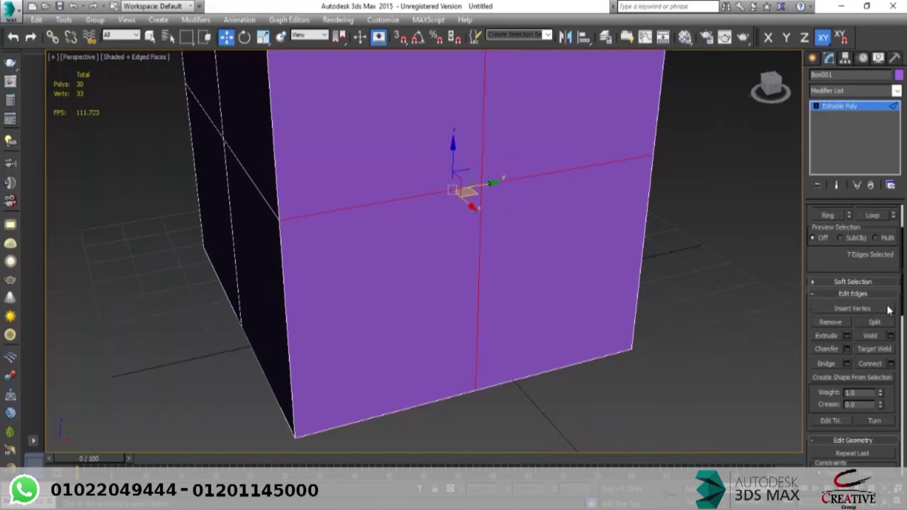
pyautogui.click(859, 324)
pyautogui.click(575, 168)
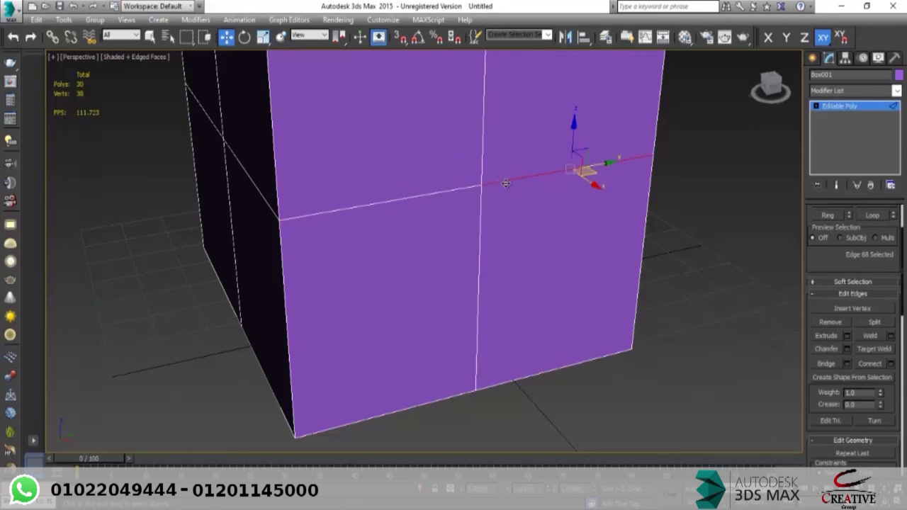
pyautogui.moveTo(576, 145); pyautogui.dragTo(574, 117)
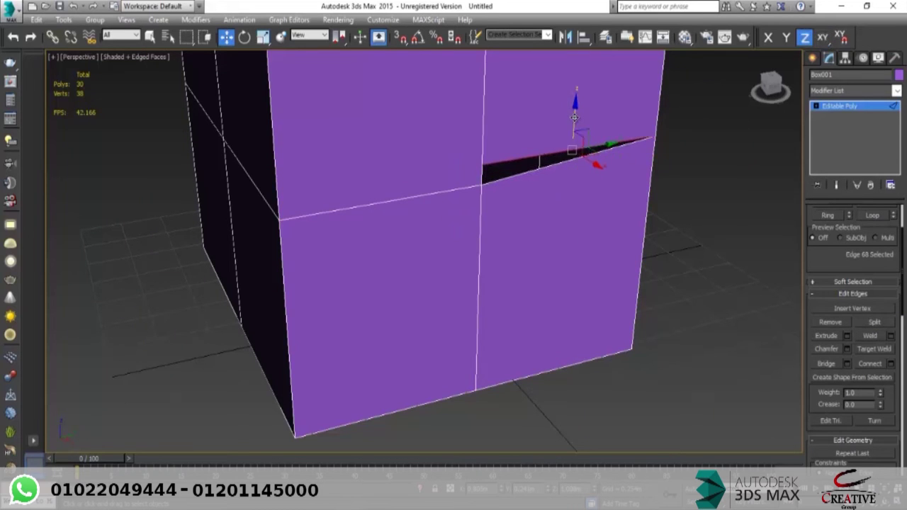
pyautogui.scroll(-2, 521, 215)
pyautogui.moveTo(554, 149); pyautogui.dragTo(543, 125)
# Step: Raise the left horizontal edge of the side face, and undo the move
pyautogui.click(483, 200)
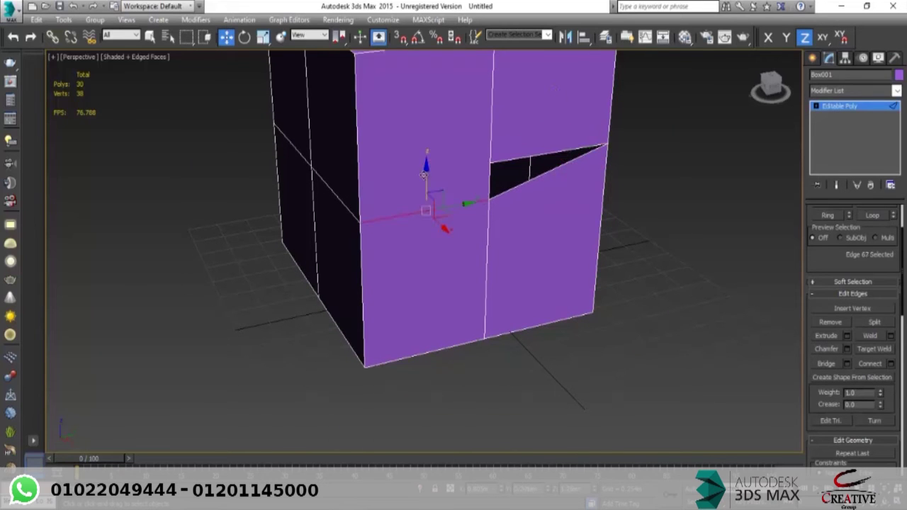
pyautogui.moveTo(426, 175); pyautogui.dragTo(424, 142)
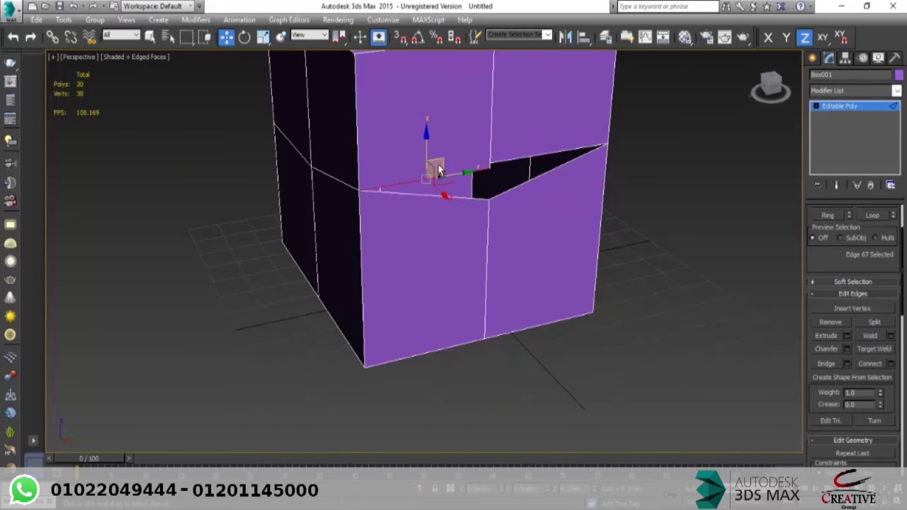
pyautogui.hotkey('ctrl', 'z')
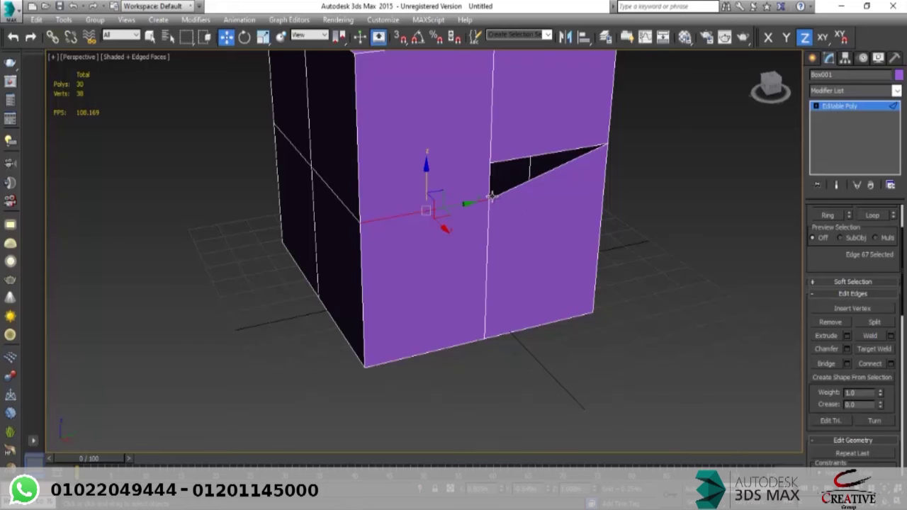
# Step: Undo the raised edge and the edge split on the side face
pyautogui.scroll(3, 491, 197)
pyautogui.click(555, 126)
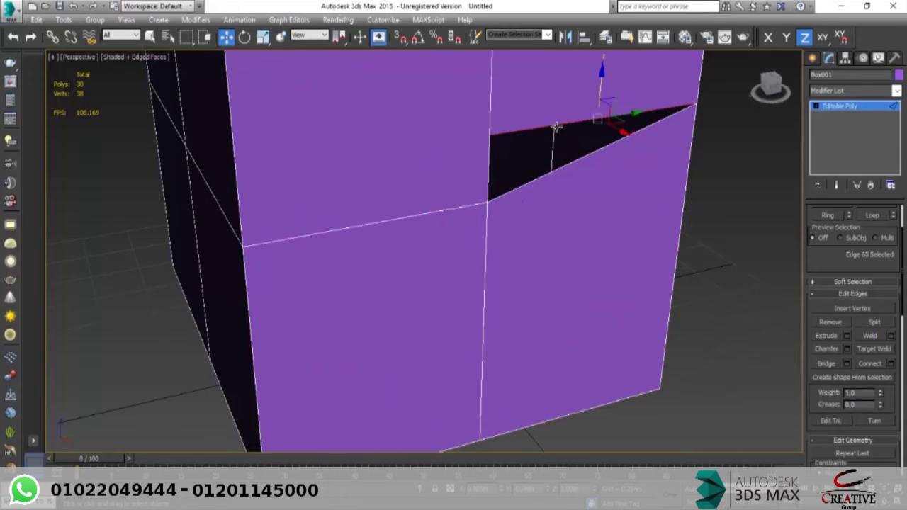
pyautogui.hotkey('ctrl', 'z')
pyautogui.hotkey('ctrl', 'z')
pyautogui.hotkey('ctrl', 'z')
pyautogui.hotkey('ctrl', 'z')
pyautogui.hotkey('ctrl', 'z')
pyautogui.hotkey('ctrl', 'z')
pyautogui.scroll(-3, 539, 243)
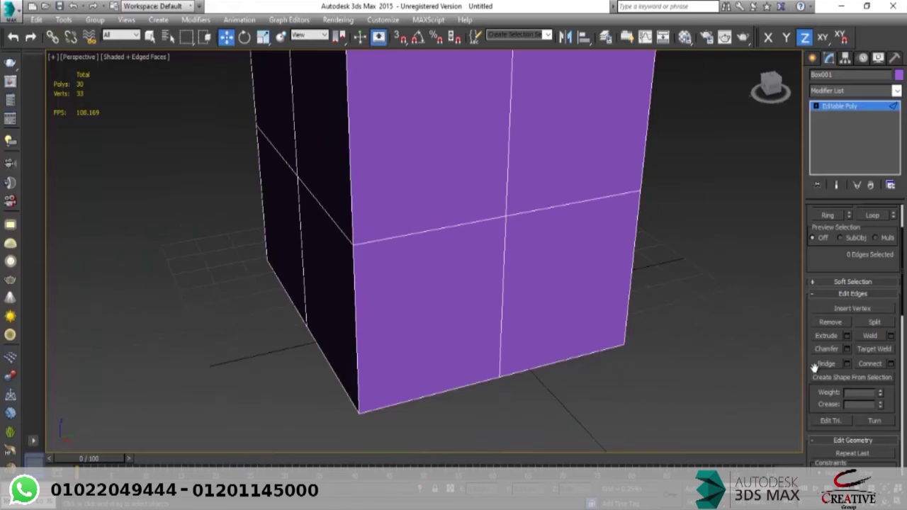
# Step: Insert several vertices along the left horizontal edge of the side face with Insert Vertex
pyautogui.click(861, 310)
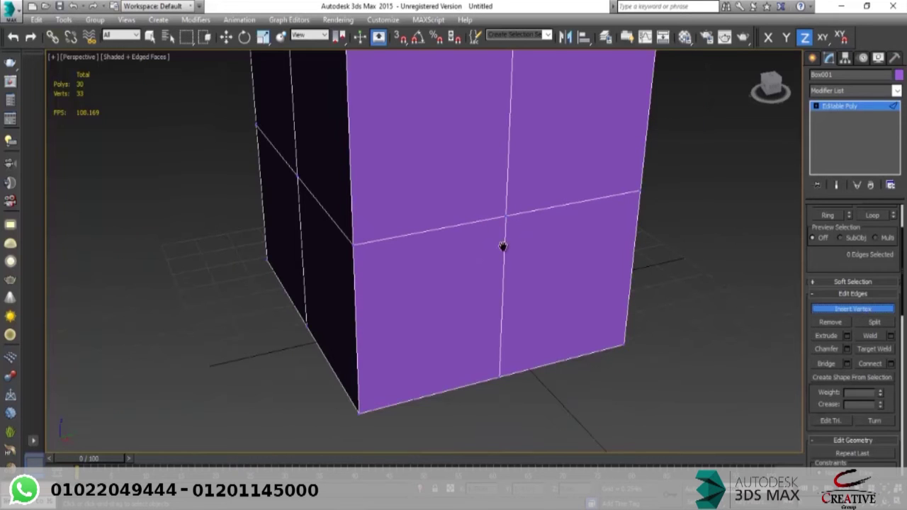
pyautogui.scroll(2, 503, 248)
pyautogui.click(361, 247)
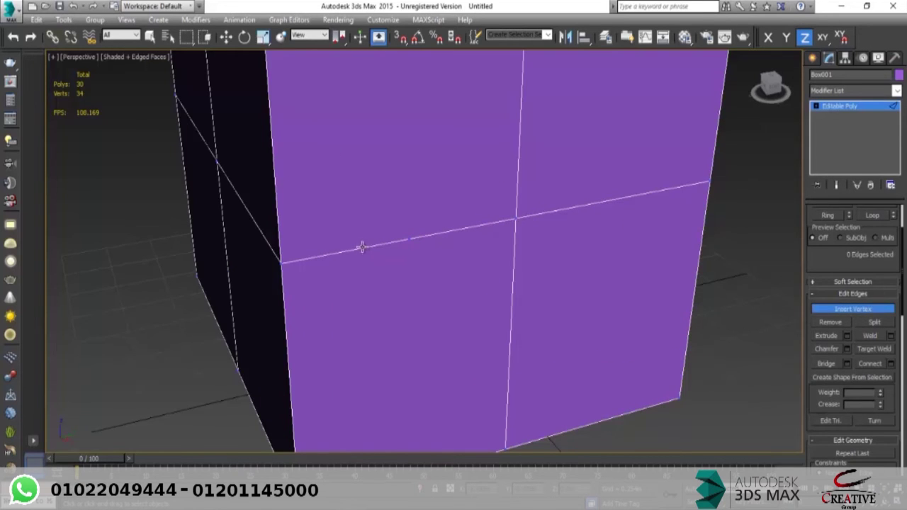
pyautogui.press('F3')
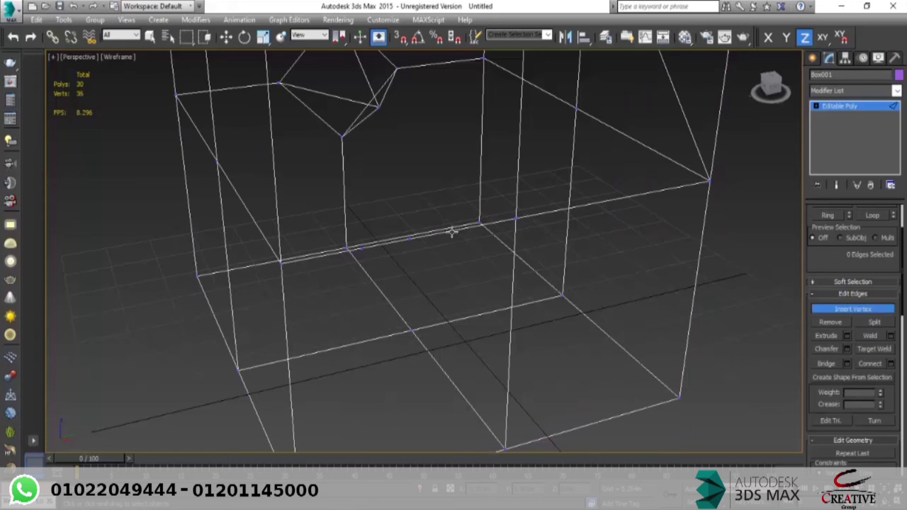
pyautogui.click(437, 365)
pyautogui.scroll(4, 439, 333)
pyautogui.press('F3')
pyautogui.rightClick(409, 174)
# Step: Switch to vertex editing, select an inserted vertex on the left horizontal edge and try to move it
pyautogui.click(407, 177)
pyautogui.press('1')
pyautogui.click(410, 176)
pyautogui.moveTo(427, 191); pyautogui.dragTo(411, 168)
pyautogui.rightClick(411, 168)
pyautogui.moveTo(412, 168); pyautogui.dragTo(414, 194, button='middle')
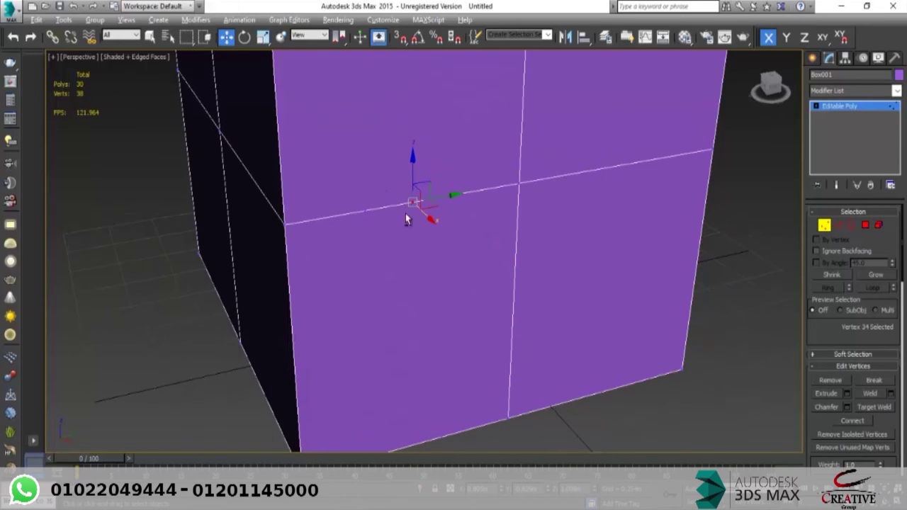
# Step: Switch to edge editing and select the segments between the inserted vertices one after another
pyautogui.scroll(3, 407, 212)
pyautogui.press('2')
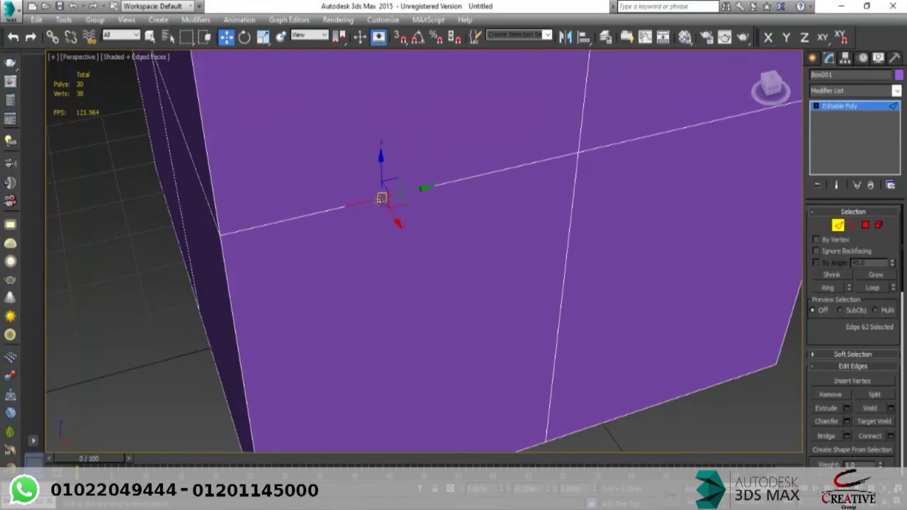
pyautogui.click(319, 213)
pyautogui.click(372, 201)
pyautogui.click(441, 184)
pyautogui.click(499, 170)
pyautogui.click(460, 180)
# Step: Select the inserted vertices on the left horizontal edge in vertex editing and remove them
pyautogui.scroll(-4, 432, 193)
pyautogui.press('1')
pyautogui.scroll(4, 447, 193)
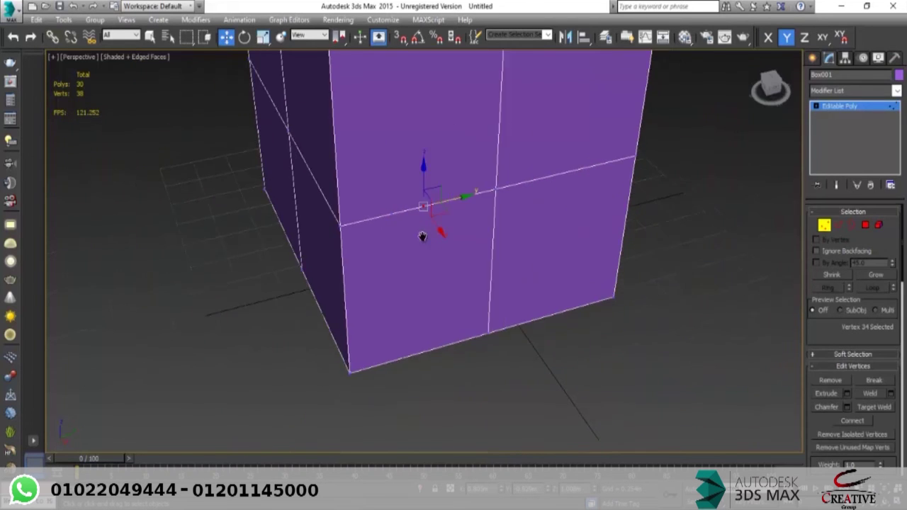
pyautogui.moveTo(314, 269); pyautogui.dragTo(316, 268)
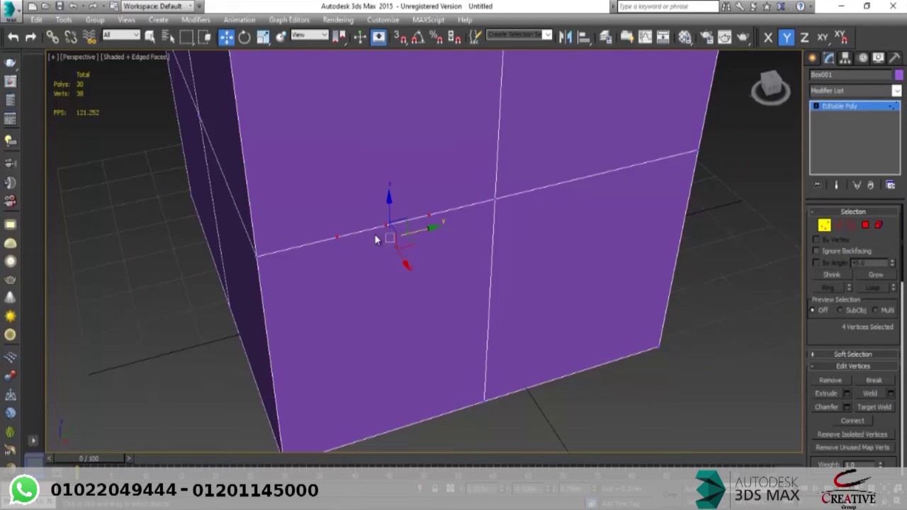
pyautogui.press('BackSpace')
# Step: Switch to edge editing, select the front-left edge of the diamond on the box's top face and open its Chamfer settings
pyautogui.keyDown('alt'); pyautogui.moveTo(527, 332); pyautogui.dragTo(472, 165, button='middle'); pyautogui.keyUp('alt')
pyautogui.keyDown('alt'); pyautogui.moveTo(499, 303); pyautogui.dragTo(423, 281, button='middle'); pyautogui.keyUp('alt')
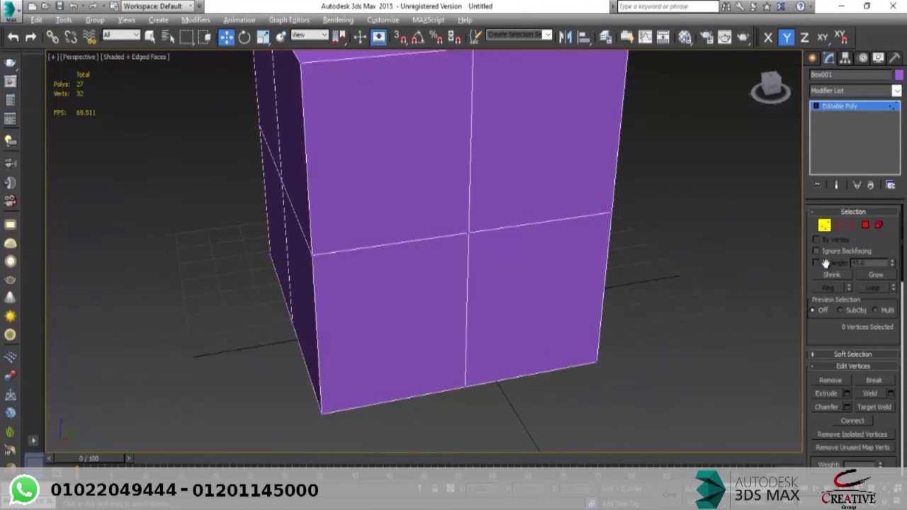
pyautogui.click(838, 225)
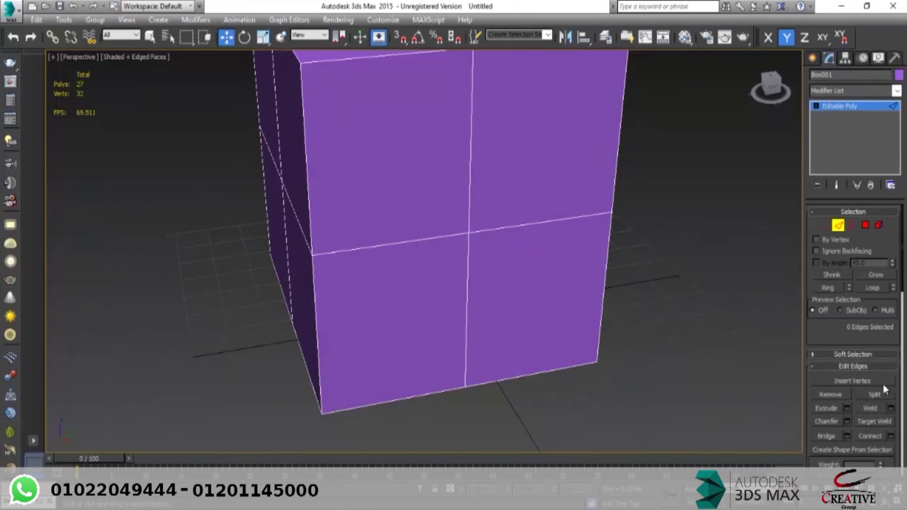
pyautogui.scroll(-3, 499, 196)
pyautogui.moveTo(499, 196); pyautogui.dragTo(516, 269, button='middle')
pyautogui.scroll(3, 425, 105)
pyautogui.click(426, 135)
pyautogui.scroll(2, 426, 135)
pyautogui.keyDown('alt'); pyautogui.moveTo(426, 135); pyautogui.dragTo(492, 203, button='middle'); pyautogui.keyUp('alt')
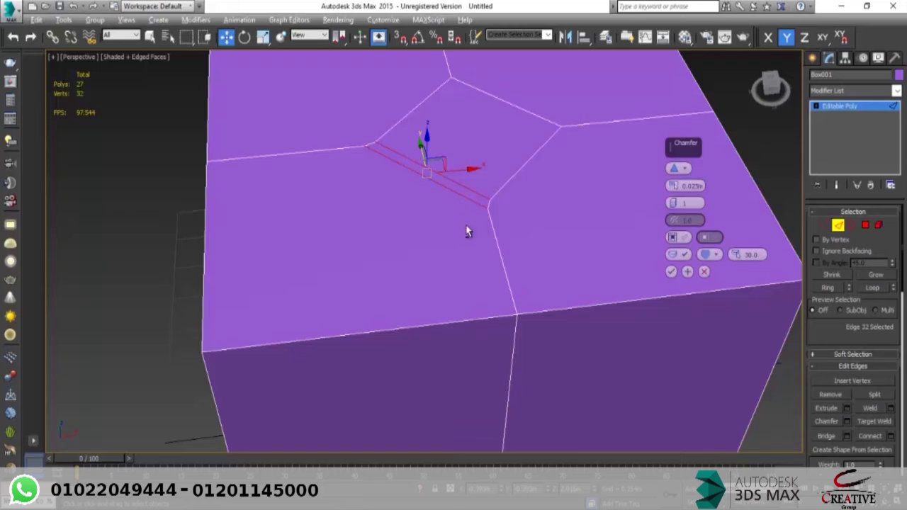
pyautogui.keyDown('alt'); pyautogui.moveTo(466, 231); pyautogui.dragTo(496, 198, button='middle'); pyautogui.keyUp('alt')
pyautogui.keyDown('alt'); pyautogui.moveTo(489, 132); pyautogui.dragTo(482, 170, button='middle'); pyautogui.keyUp('alt')
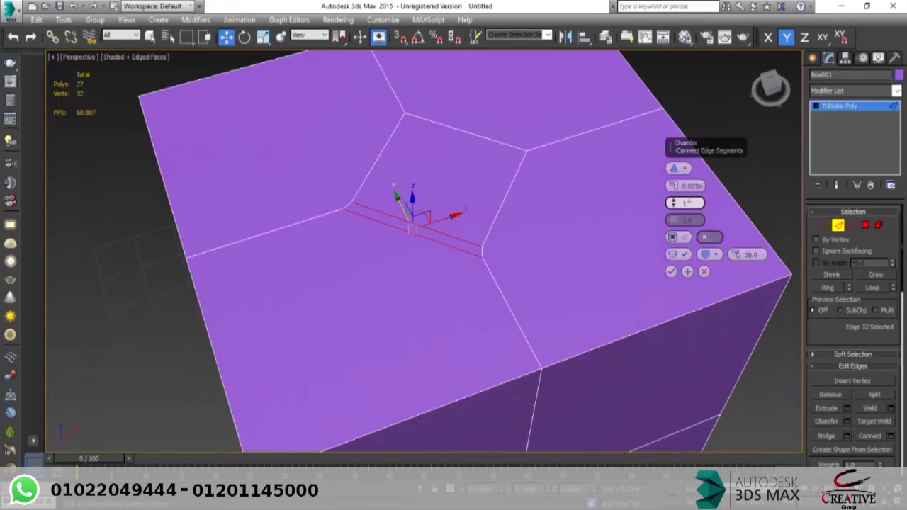
# Step: Try a chamfer amount of about 0.095 m on the selected edge, test more segments and return them to 1
pyautogui.moveTo(674, 186)
pyautogui.mouseDown()
pyautogui.moveTo(651, 203)
pyautogui.moveTo(658, 145)
pyautogui.moveTo(664, 186)
pyautogui.mouseUp()
pyautogui.click(674, 201)
pyautogui.click(674, 200)
pyautogui.click(675, 200)
pyautogui.click(675, 200)
pyautogui.click(675, 200)
pyautogui.moveTo(675, 204); pyautogui.dragTo(678, 209)
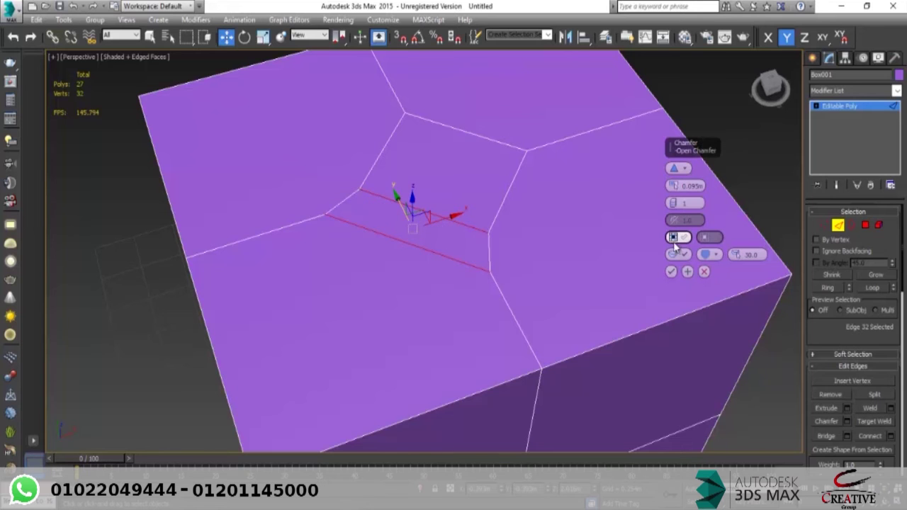
# Step: Turn on Open Chamfer for the selected edge and inspect the opening in the top face
pyautogui.click(674, 239)
pyautogui.click(674, 239)
pyautogui.click(673, 239)
pyautogui.keyDown('alt'); pyautogui.moveTo(459, 222); pyautogui.dragTo(482, 223, button='middle'); pyautogui.keyUp('alt')
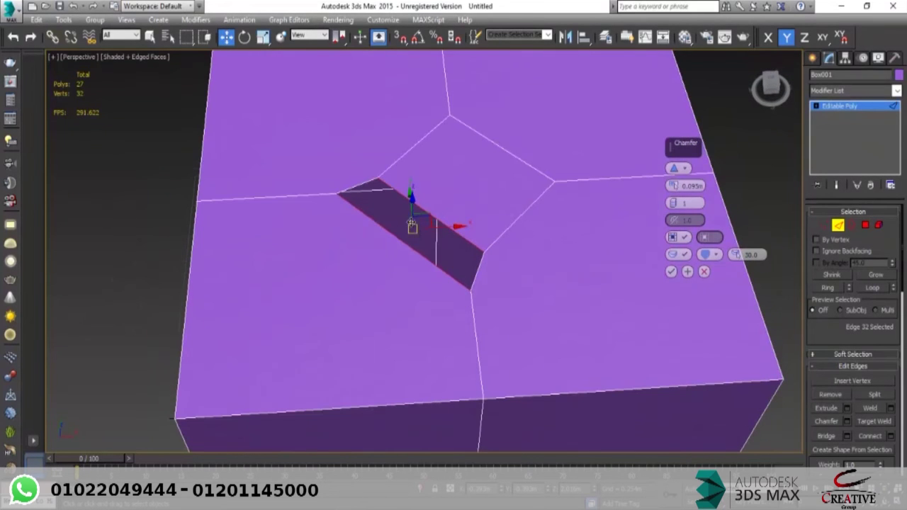
# Step: Try the other chamfer type and switch back, then reset the amount to 0 and cancel the chamfer
pyautogui.click(671, 173)
pyautogui.click(722, 187)
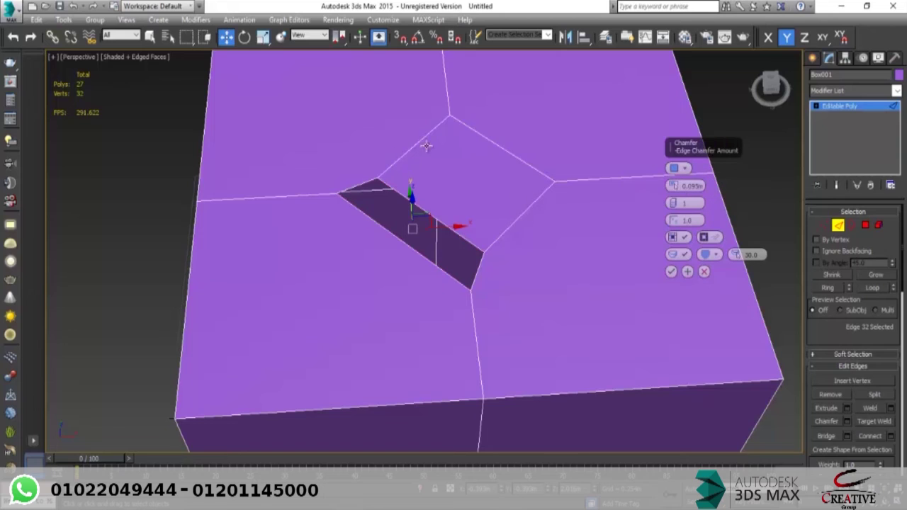
pyautogui.click(686, 170)
pyautogui.click(720, 175)
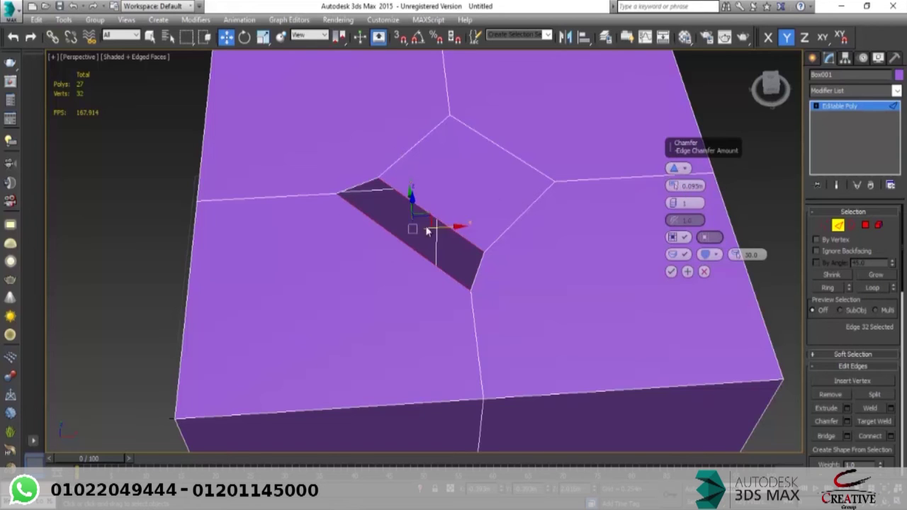
pyautogui.rightClick(675, 186)
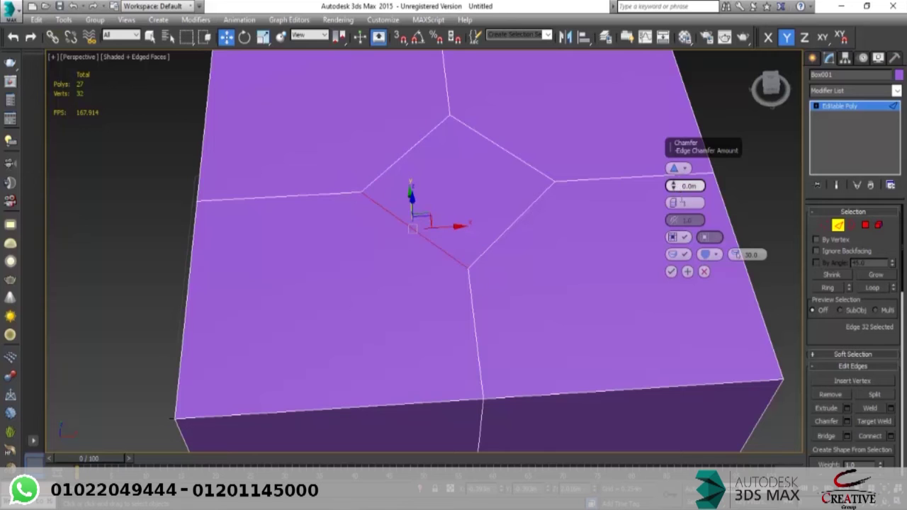
pyautogui.click(704, 272)
# Step: Extrude the selected diamond edge inward with a negative height to form a recess in the top face
pyautogui.keyDown('alt'); pyautogui.moveTo(436, 270); pyautogui.dragTo(542, 235, button='middle'); pyautogui.keyUp('alt')
pyautogui.click(847, 409)
pyautogui.moveTo(684, 168); pyautogui.dragTo(667, 232)
pyautogui.moveTo(674, 186)
pyautogui.mouseDown()
pyautogui.moveTo(671, 148)
pyautogui.moveTo(672, 179)
pyautogui.moveTo(672, 161)
pyautogui.moveTo(672, 170)
pyautogui.mouseUp()
pyautogui.keyDown('alt'); pyautogui.moveTo(557, 238); pyautogui.dragTo(508, 229, button='middle'); pyautogui.keyUp('alt')
pyautogui.click(670, 202)
pyautogui.keyDown('alt'); pyautogui.moveTo(445, 257); pyautogui.dragTo(509, 266, button='middle'); pyautogui.keyUp('alt')
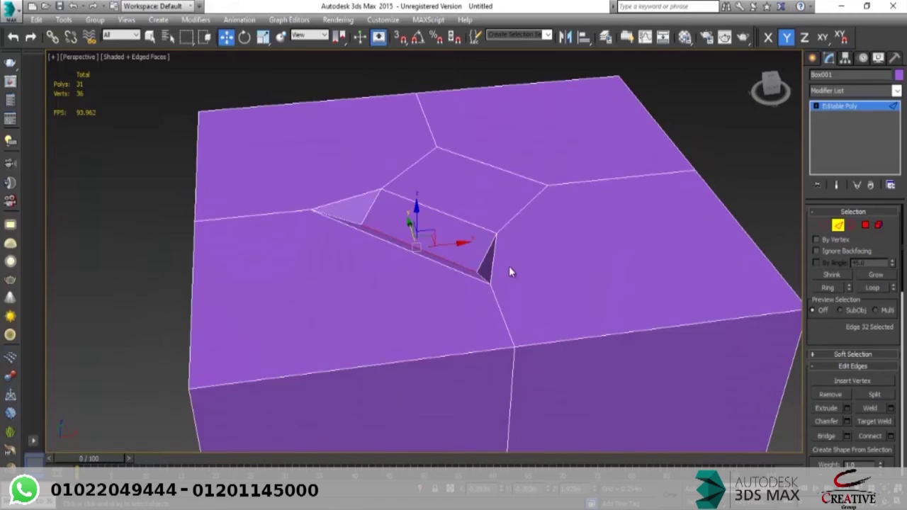
pyautogui.scroll(-3, 509, 266)
pyautogui.moveTo(482, 234); pyautogui.dragTo(413, 186, button='middle')
pyautogui.scroll(-4, 872, 365)
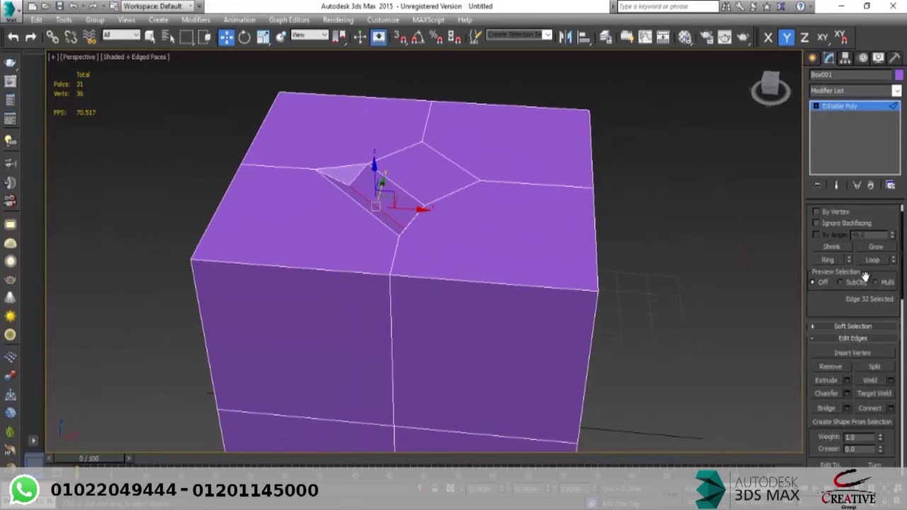
# Step: Open and cancel the Weld Edges settings, then select a horizontal edge on the side face and clear the selection
pyautogui.keyDown('alt'); pyautogui.moveTo(559, 271); pyautogui.dragTo(454, 167, button='middle'); pyautogui.keyUp('alt')
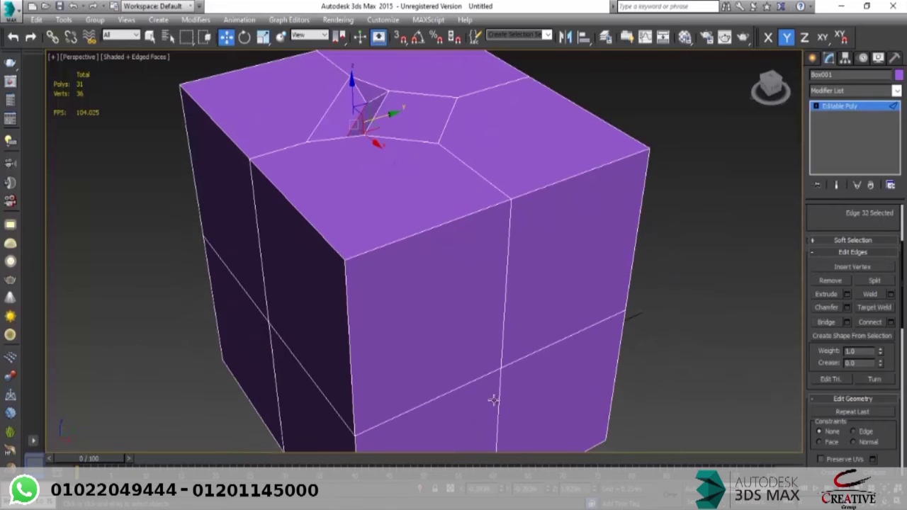
pyautogui.click(893, 298)
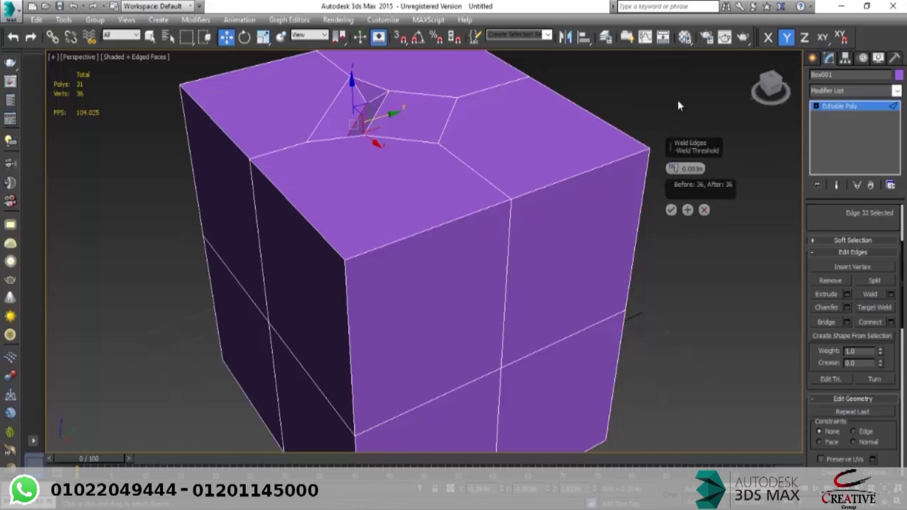
pyautogui.click(705, 211)
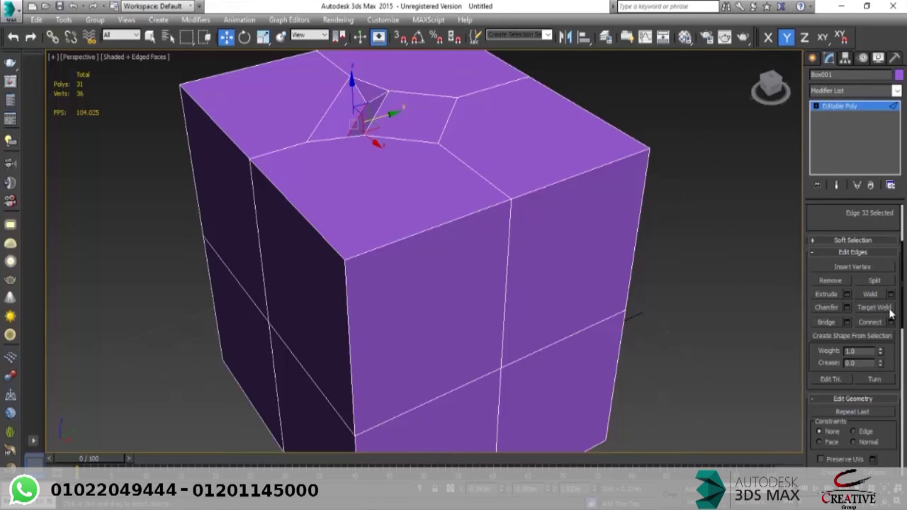
pyautogui.click(533, 350)
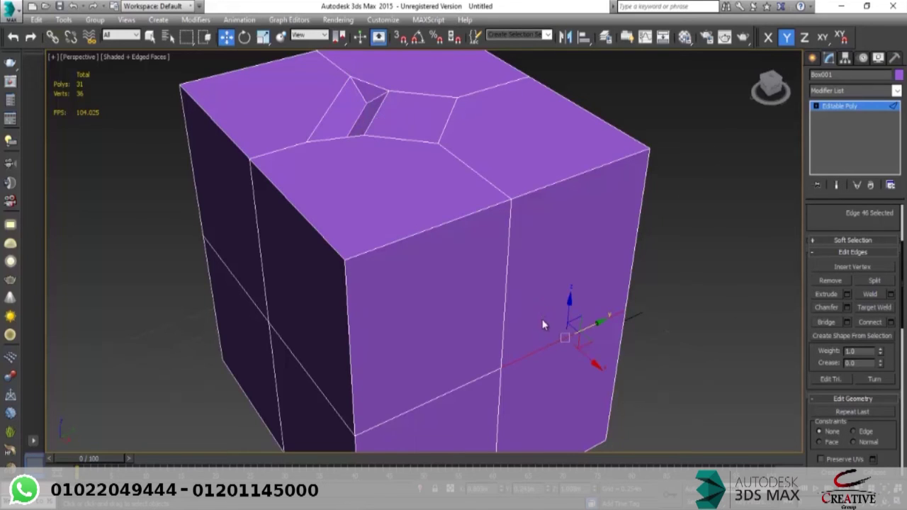
pyautogui.click(545, 297)
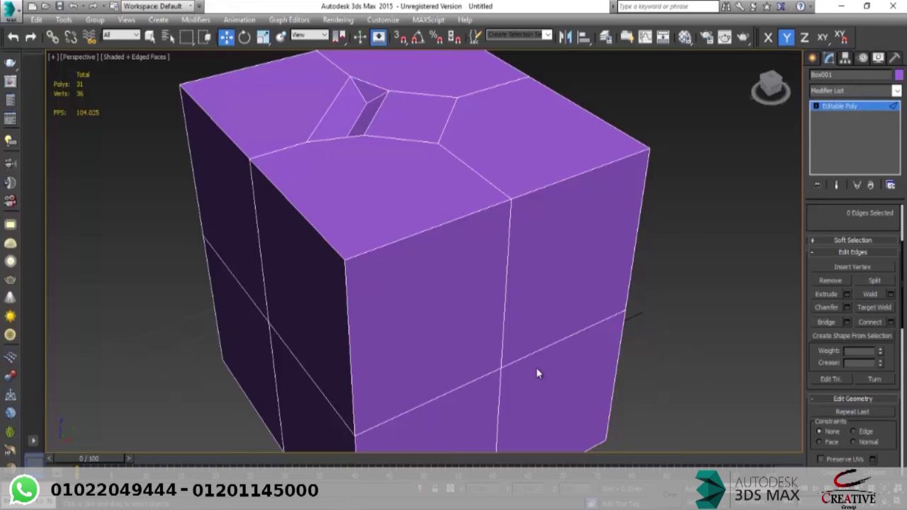
# Step: Switch to polygon editing and delete the upper-right polygon of the side face
pyautogui.keyDown('alt'); pyautogui.moveTo(562, 377); pyautogui.dragTo(655, 306, button='middle'); pyautogui.keyUp('alt')
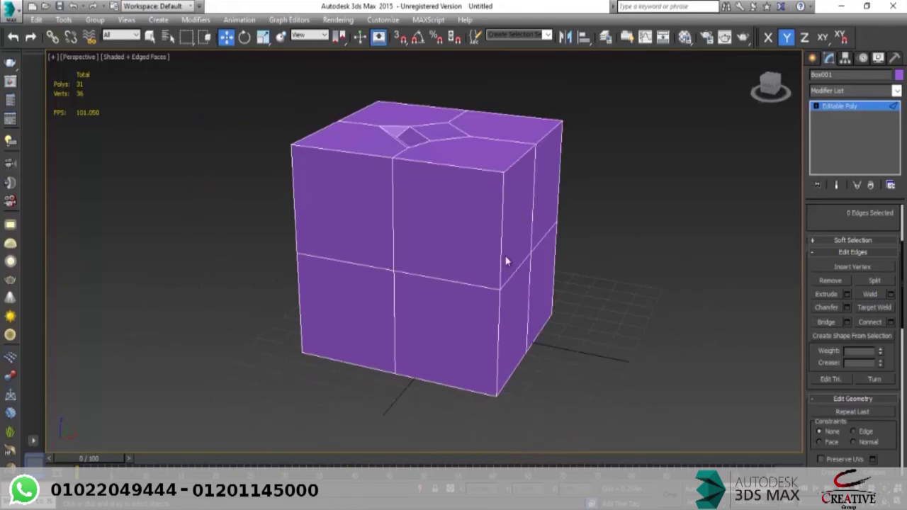
pyautogui.keyDown('alt'); pyautogui.moveTo(506, 261); pyautogui.dragTo(458, 268, button='middle'); pyautogui.keyUp('alt')
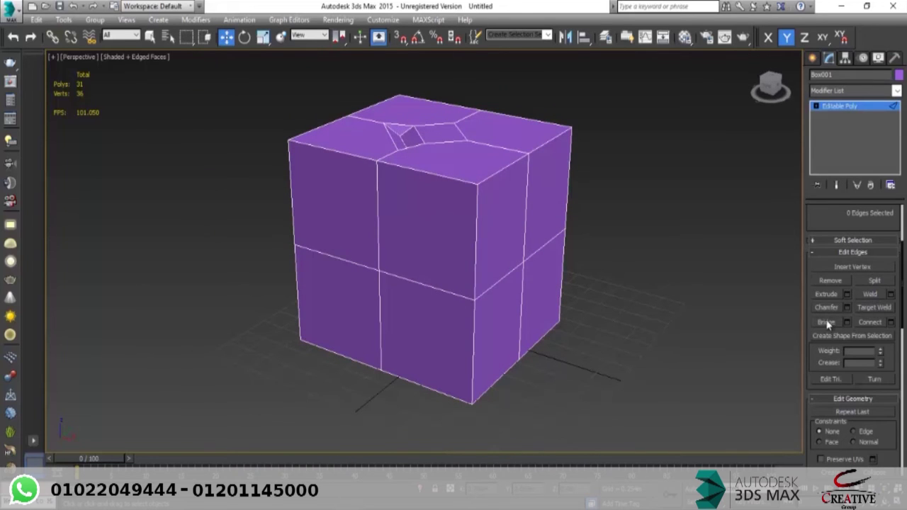
pyautogui.keyDown('alt'); pyautogui.moveTo(436, 248); pyautogui.dragTo(466, 249, button='middle'); pyautogui.keyUp('alt')
pyautogui.press('4')
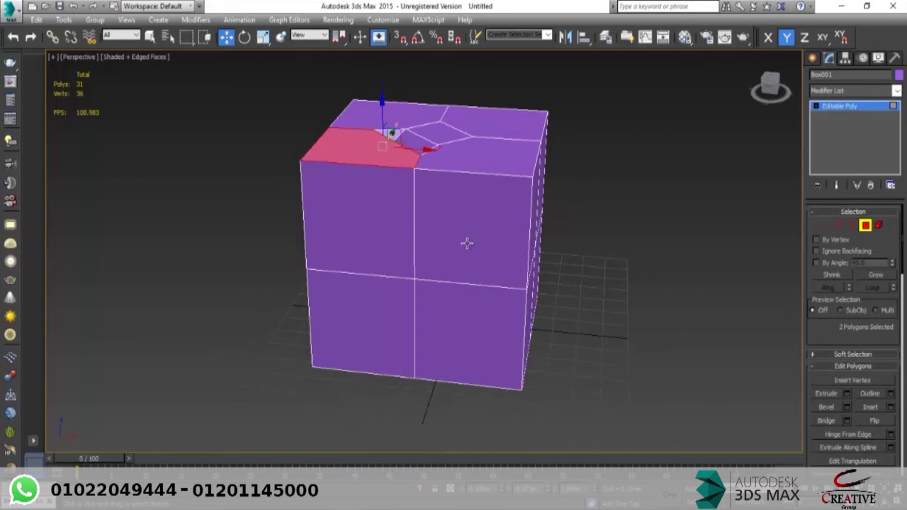
pyautogui.click(466, 244)
pyautogui.press('Delete')
pyautogui.keyDown('alt'); pyautogui.moveTo(488, 280); pyautogui.dragTo(639, 179, button='middle'); pyautogui.keyUp('alt')
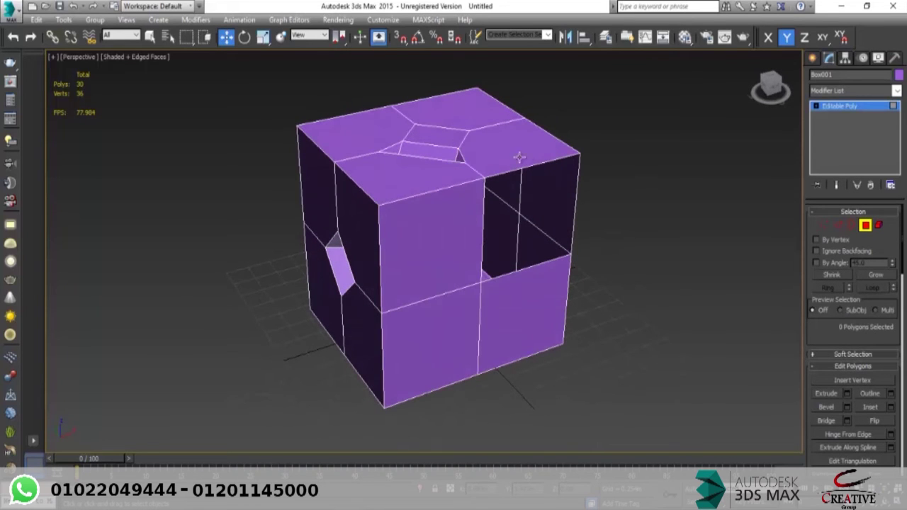
pyautogui.scroll(5, 490, 288)
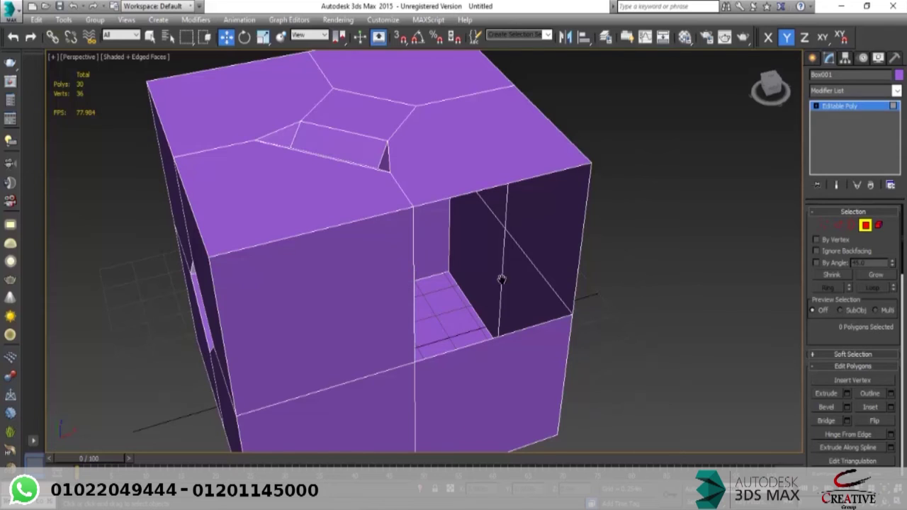
pyautogui.moveTo(502, 279); pyautogui.dragTo(542, 251, button='middle')
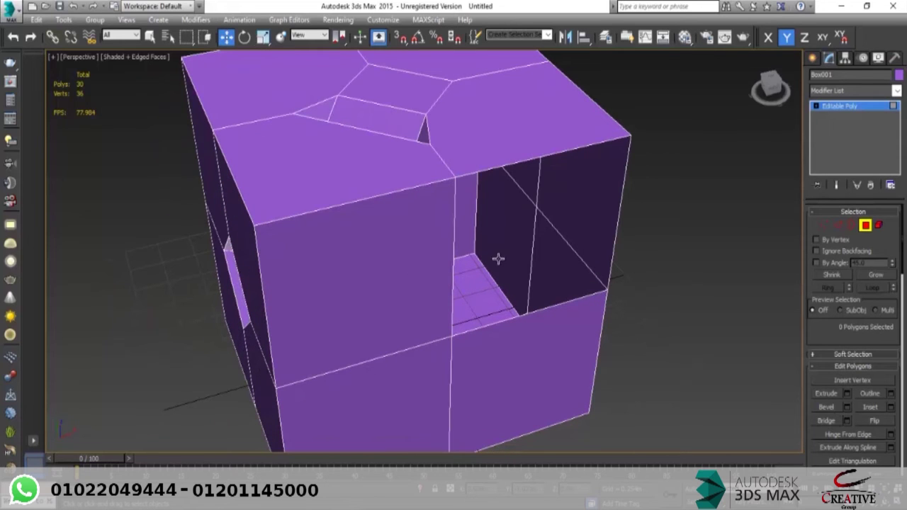
# Step: Switch to edge editing and select the two vertical edges of the opening in the side face
pyautogui.click(838, 224)
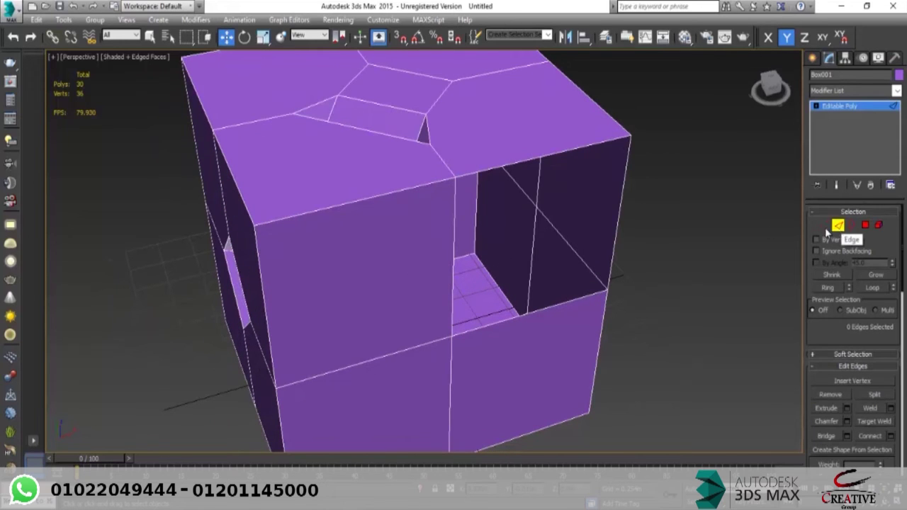
pyautogui.click(455, 258)
pyautogui.keyDown('ctrl'); pyautogui.click(619, 207); pyautogui.keyUp('ctrl')
pyautogui.keyDown('alt'); pyautogui.moveTo(606, 247); pyautogui.dragTo(582, 300, button='middle'); pyautogui.keyUp('alt')
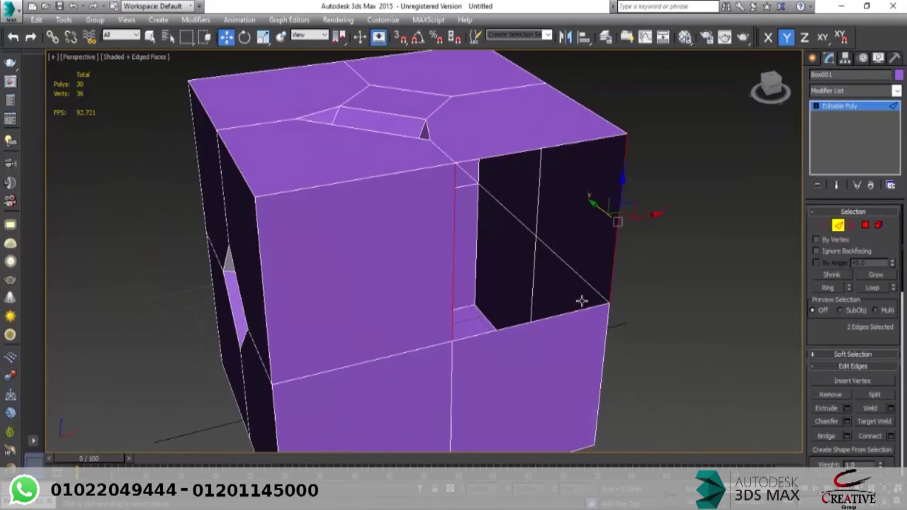
# Step: Bridge the opening's two vertical edges and undo the bridge
pyautogui.click(826, 436)
pyautogui.keyDown('alt'); pyautogui.moveTo(658, 290); pyautogui.dragTo(452, 206, button='middle'); pyautogui.keyUp('alt')
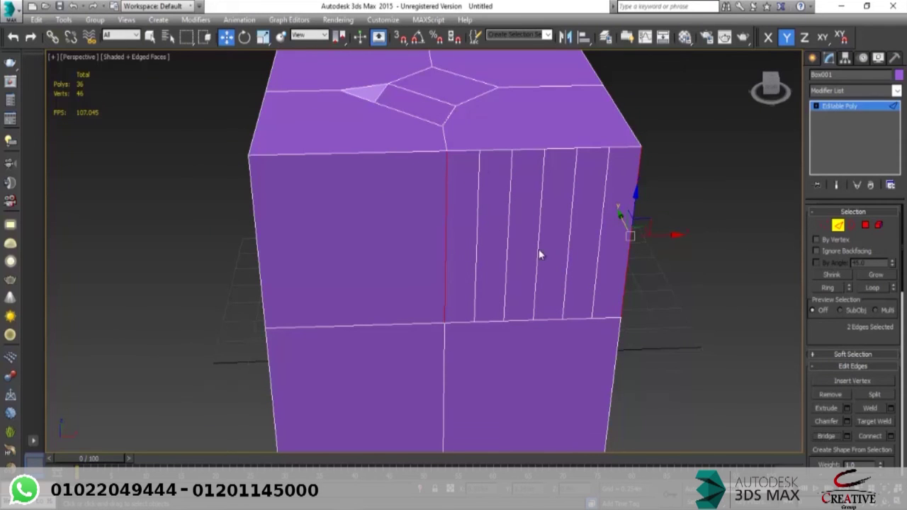
pyautogui.hotkey('ctrl', 'z')
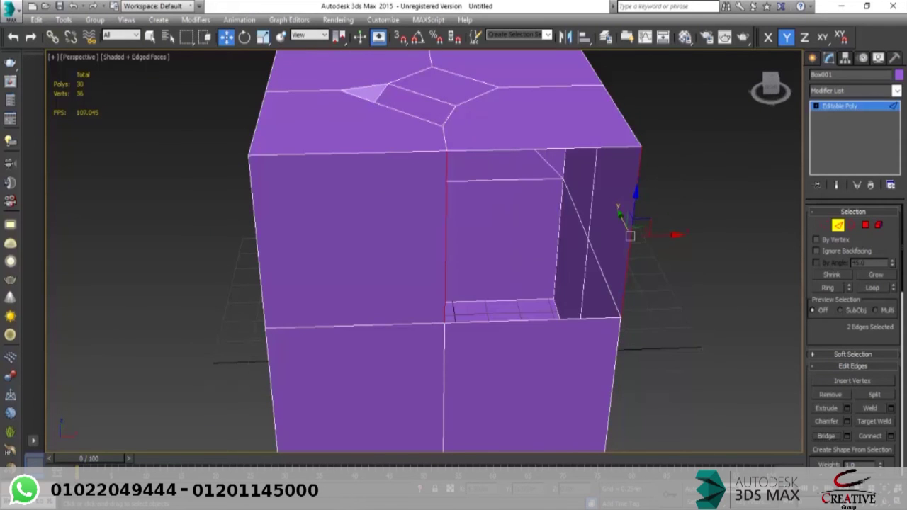
# Step: Open the Bridge settings for the opening's vertical edges, try 5 segments and reduce them to 1
pyautogui.click(847, 436)
pyautogui.click(698, 165)
pyautogui.moveTo(699, 165)
pyautogui.mouseDown()
pyautogui.moveTo(699, 185)
pyautogui.moveTo(698, 161)
pyautogui.mouseUp()
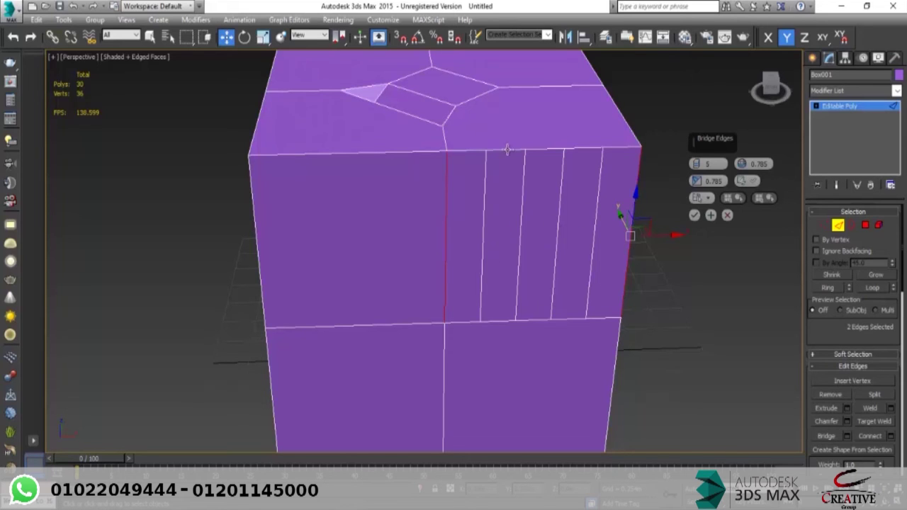
pyautogui.keyDown('alt'); pyautogui.moveTo(583, 233); pyautogui.dragTo(608, 230, button='middle'); pyautogui.keyUp('alt')
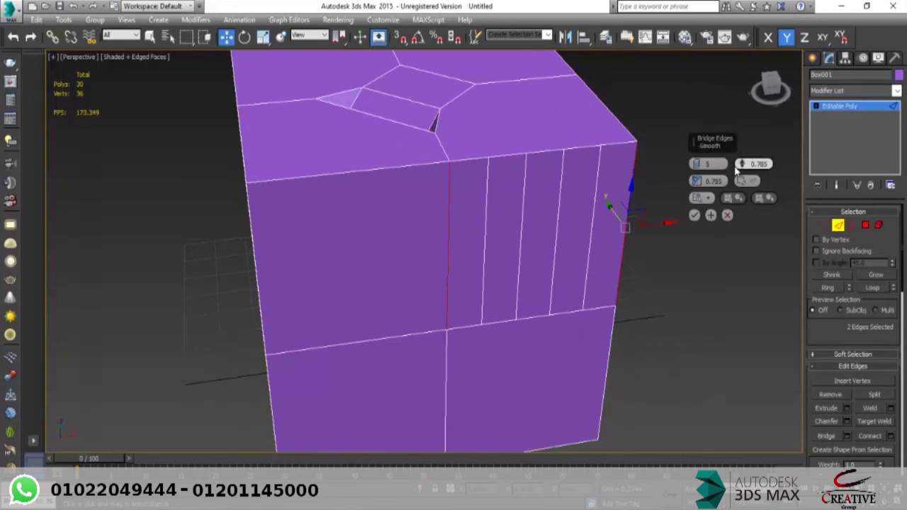
pyautogui.click(697, 167)
pyautogui.click(698, 167)
pyautogui.click(698, 166)
pyautogui.click(698, 167)
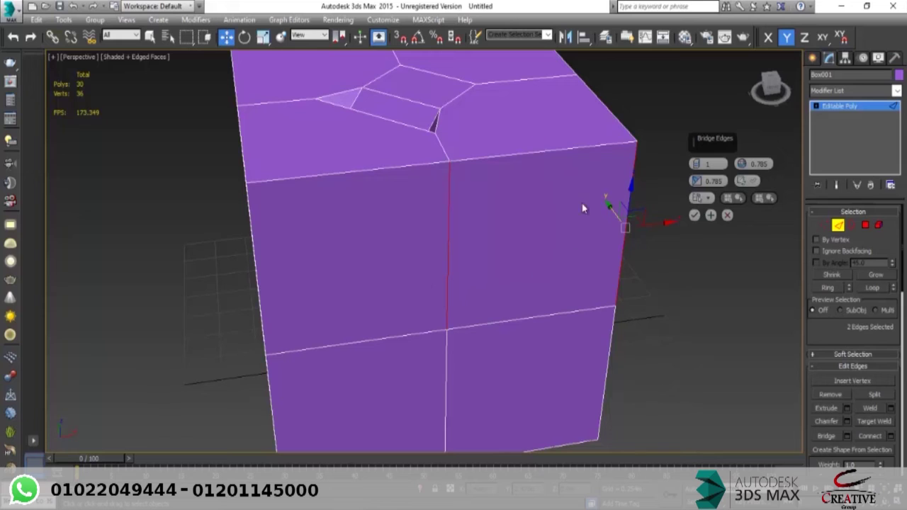
# Step: Try more bridge segments, reset them to 1 and close the opening with Reverse Triangulation turned on
pyautogui.click(697, 160)
pyautogui.click(697, 160)
pyautogui.click(697, 160)
pyautogui.click(697, 160)
pyautogui.click(697, 160)
pyautogui.click(697, 160)
pyautogui.click(697, 160)
pyautogui.click(697, 160)
pyautogui.rightClick(696, 161)
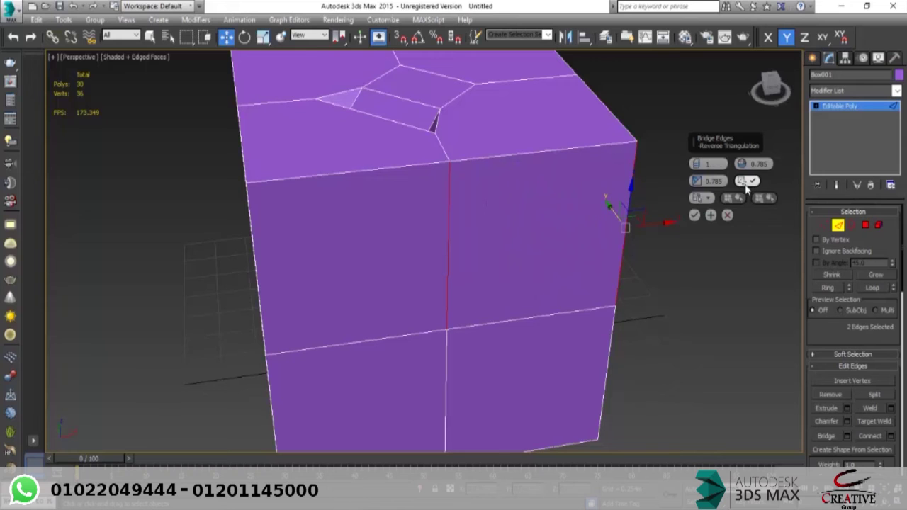
pyautogui.click(695, 215)
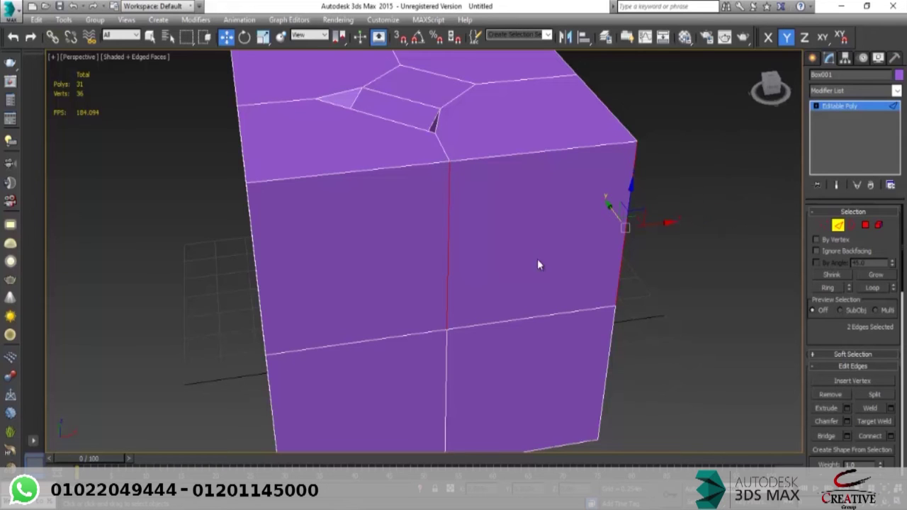
# Step: Select the two horizontal edges bounding the upper-right panel of the box's front face
pyautogui.keyDown('alt'); pyautogui.moveTo(541, 249); pyautogui.dragTo(582, 194, button='middle'); pyautogui.keyUp('alt')
pyautogui.moveTo(480, 220); pyautogui.dragTo(494, 279, button='middle')
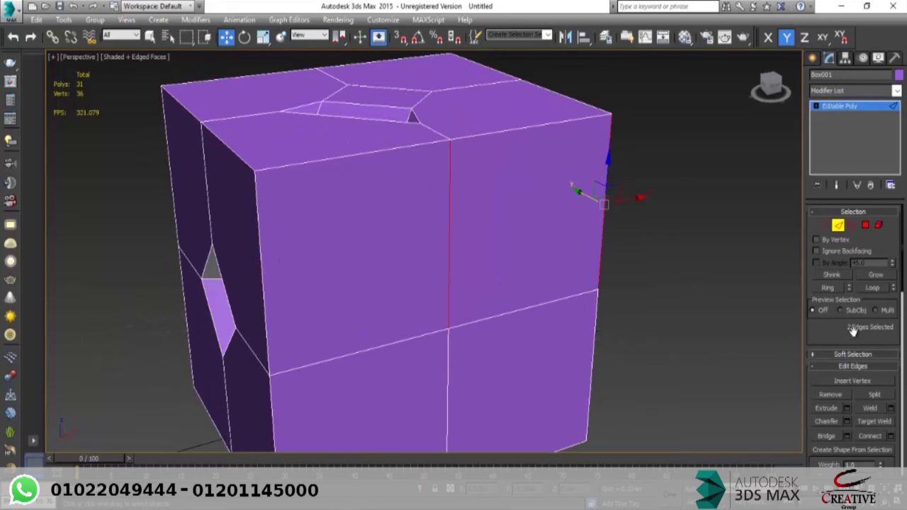
pyautogui.scroll(-2, 856, 336)
pyautogui.click(486, 138)
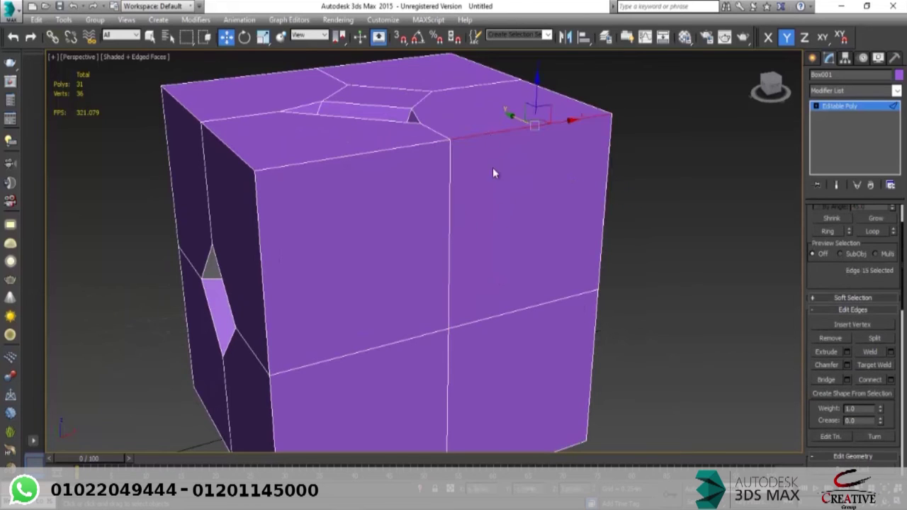
pyautogui.keyDown('ctrl'); pyautogui.click(518, 312); pyautogui.keyUp('ctrl')
pyautogui.keyDown('alt'); pyautogui.moveTo(519, 312); pyautogui.dragTo(526, 239, button='middle'); pyautogui.keyUp('alt')
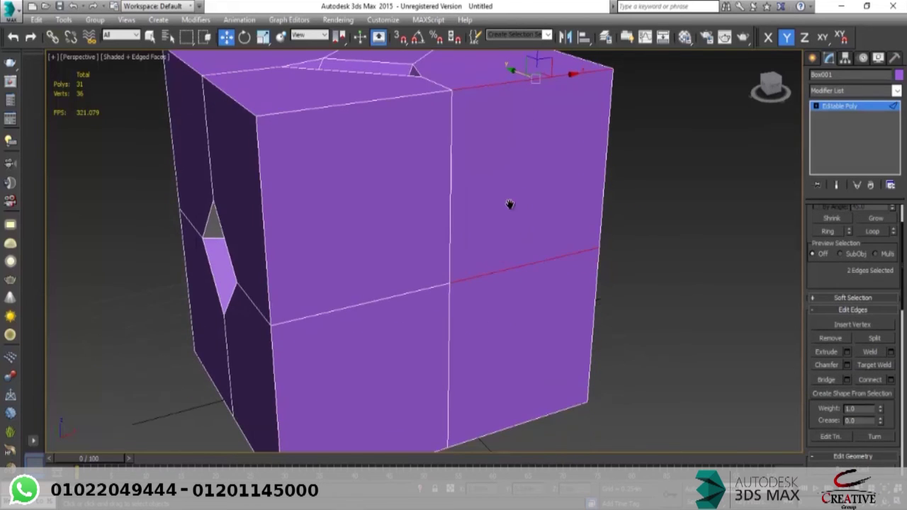
pyautogui.keyDown('alt'); pyautogui.moveTo(510, 203); pyautogui.dragTo(476, 361, button='middle'); pyautogui.keyUp('alt')
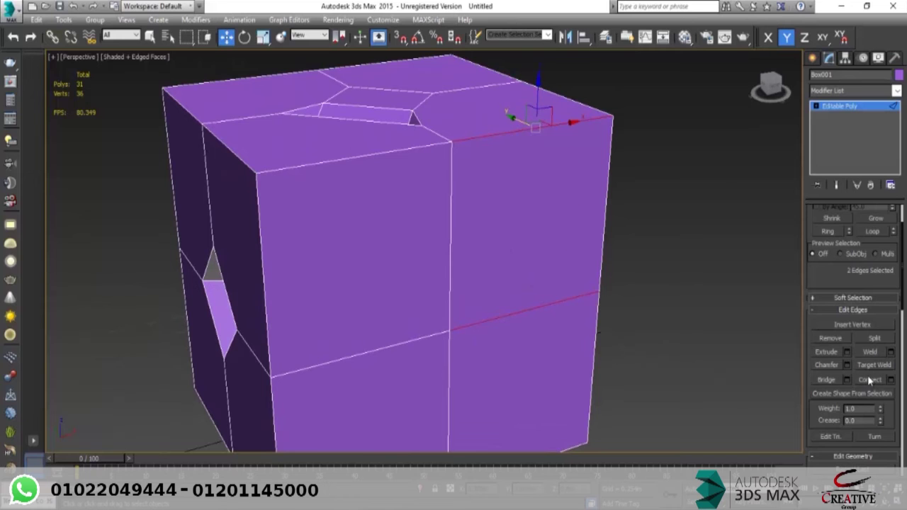
# Step: Open the Connect settings for the two horizontal edges and set the segments to 9
pyautogui.click(891, 380)
pyautogui.keyDown('alt'); pyautogui.moveTo(654, 165); pyautogui.dragTo(490, 203, button='middle'); pyautogui.keyUp('alt')
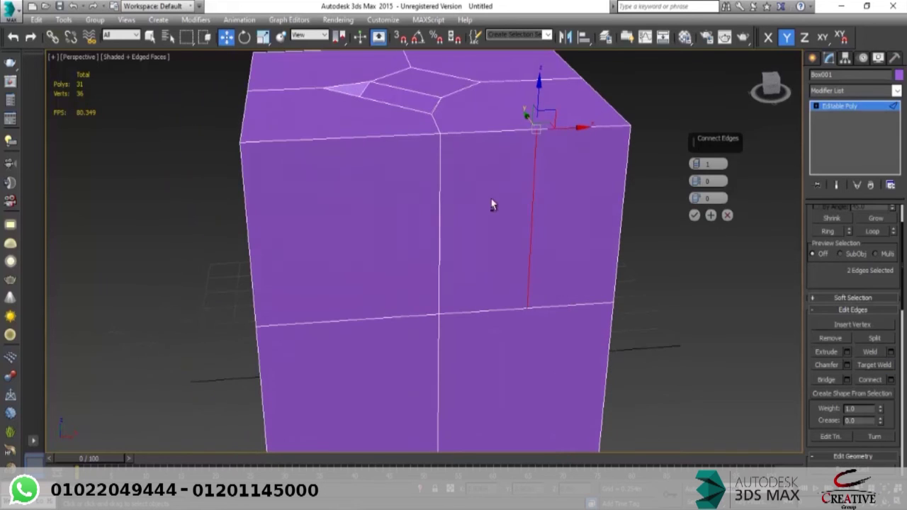
pyautogui.moveTo(695, 168); pyautogui.dragTo(696, 145)
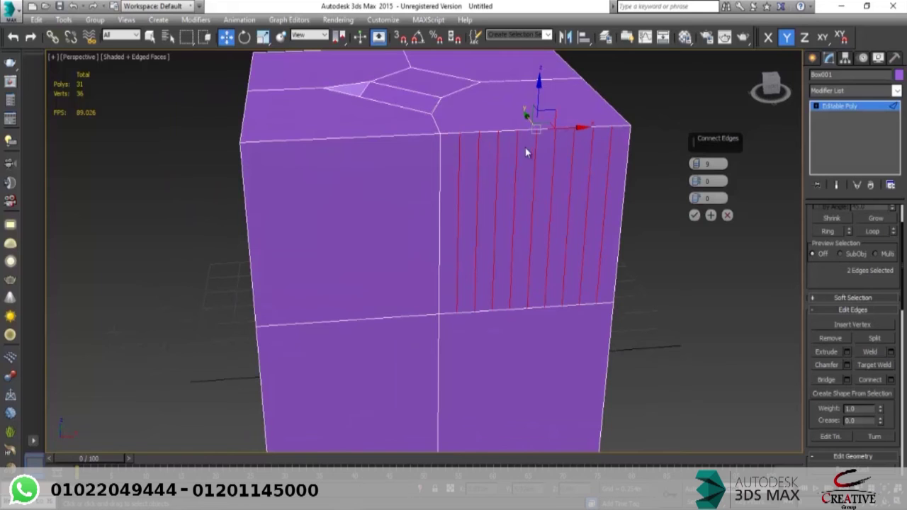
pyautogui.keyDown('alt'); pyautogui.moveTo(618, 154); pyautogui.dragTo(562, 163, button='middle'); pyautogui.keyUp('alt')
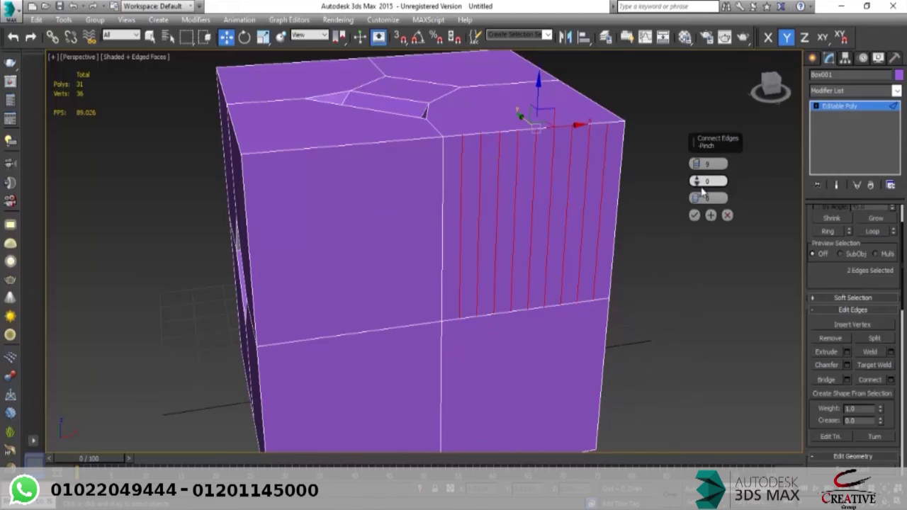
pyautogui.keyDown('alt'); pyautogui.moveTo(568, 192); pyautogui.dragTo(670, 196, button='middle'); pyautogui.keyUp('alt')
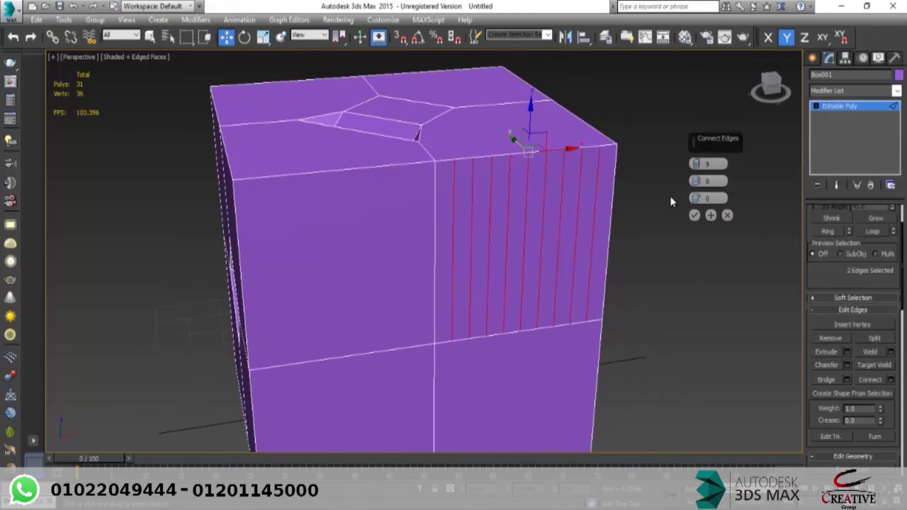
# Step: Try Pinch values of 27, -46 and 5 and a Slide change on the connecting edges, resetting both settings to 0
pyautogui.moveTo(697, 183); pyautogui.dragTo(697, 164)
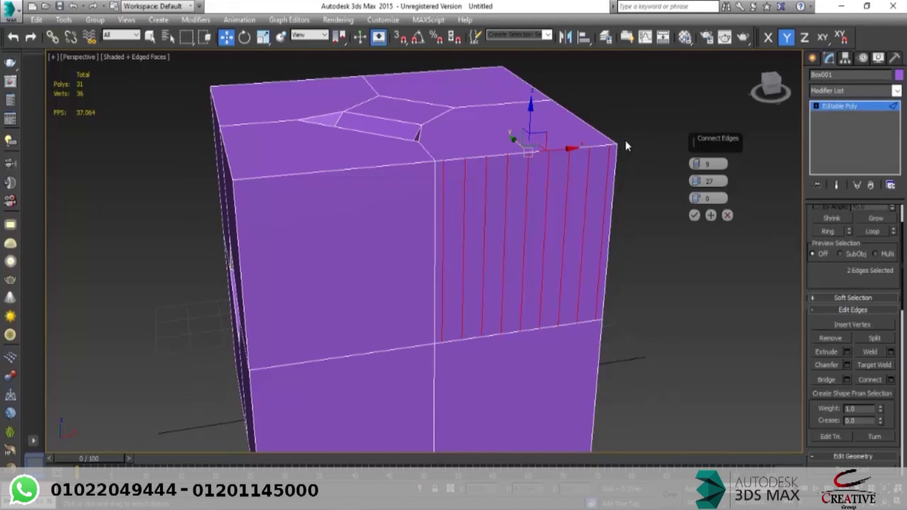
pyautogui.rightClick(697, 182)
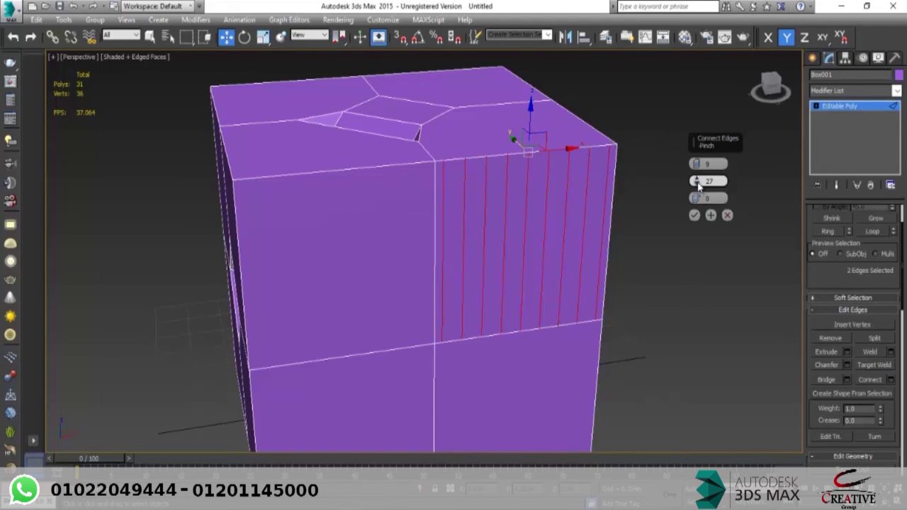
pyautogui.moveTo(697, 182); pyautogui.dragTo(694, 290)
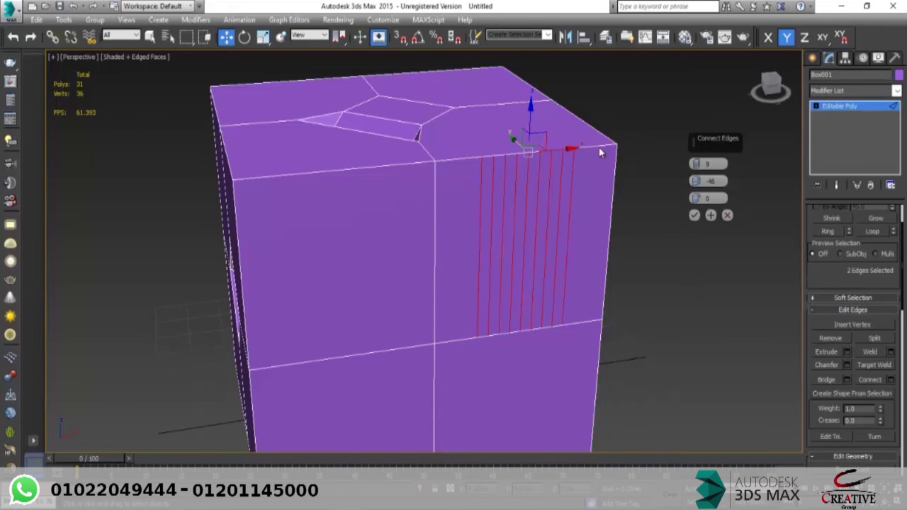
pyautogui.rightClick(699, 181)
pyautogui.moveTo(696, 201)
pyautogui.mouseDown()
pyautogui.moveTo(719, 88)
pyautogui.moveTo(698, 364)
pyautogui.moveTo(694, 217)
pyautogui.mouseUp()
pyautogui.rightClick(696, 200)
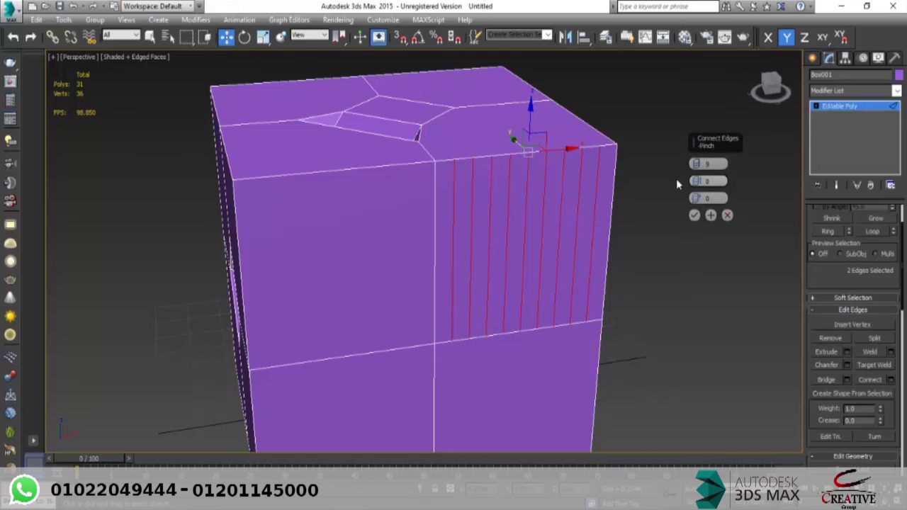
pyautogui.moveTo(695, 185); pyautogui.dragTo(693, 159)
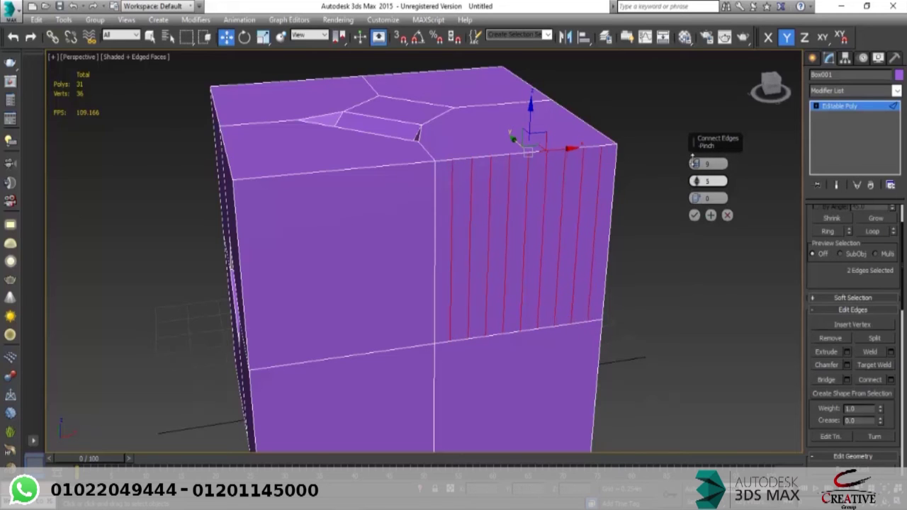
pyautogui.rightClick(696, 182)
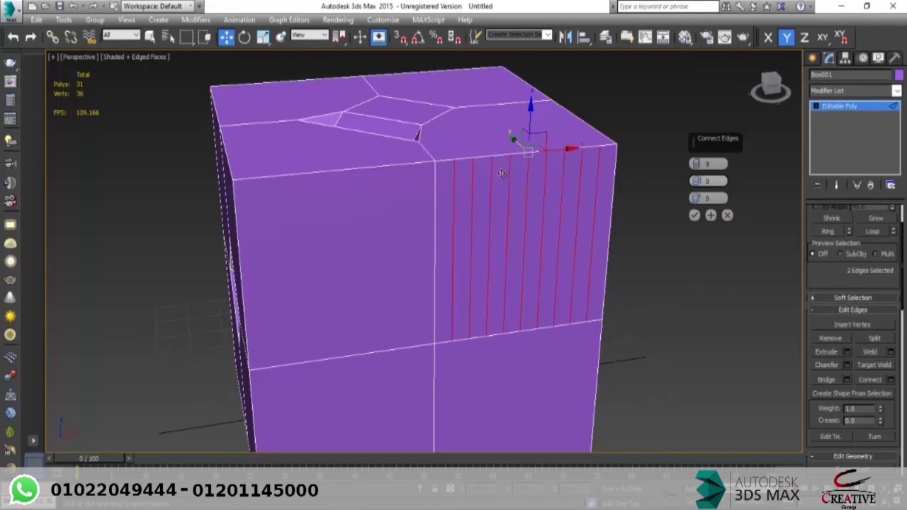
# Step: Try adding the front face's lower-right bottom edge to the Connect preview, and clear the edge selection
pyautogui.keyDown('alt'); pyautogui.moveTo(594, 231); pyautogui.dragTo(467, 207, button='middle'); pyautogui.keyUp('alt')
pyautogui.keyDown('alt'); pyautogui.moveTo(594, 253); pyautogui.dragTo(677, 277, button='middle'); pyautogui.keyUp('alt')
pyautogui.moveTo(567, 274); pyautogui.dragTo(574, 250, button='middle')
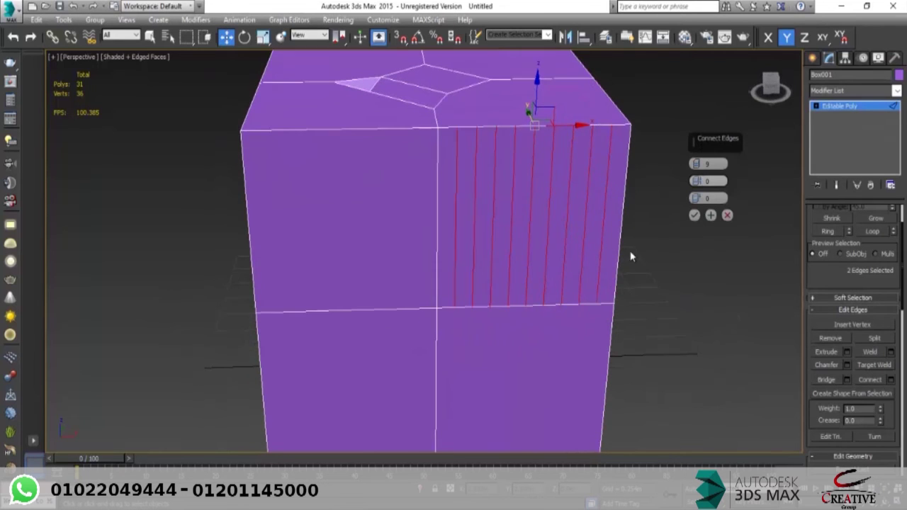
pyautogui.scroll(-3, 586, 288)
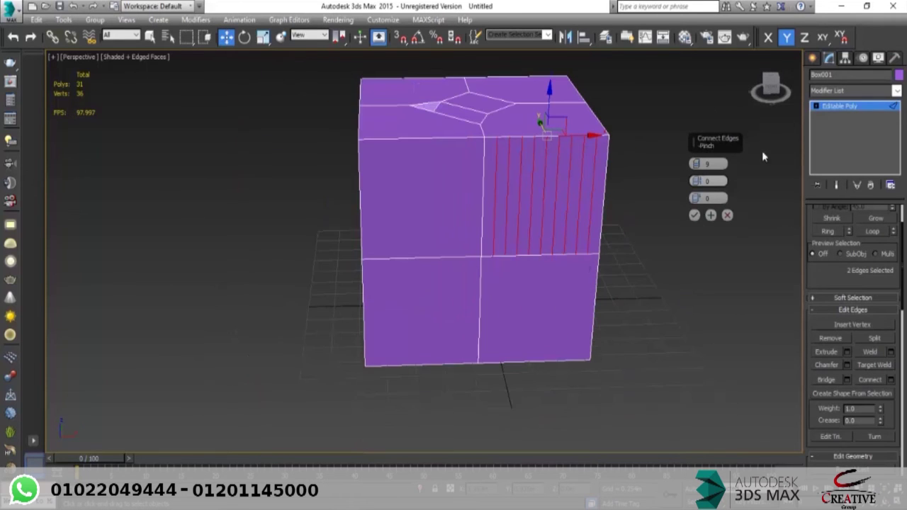
pyautogui.keyDown('ctrl'); pyautogui.click(570, 363); pyautogui.keyUp('ctrl')
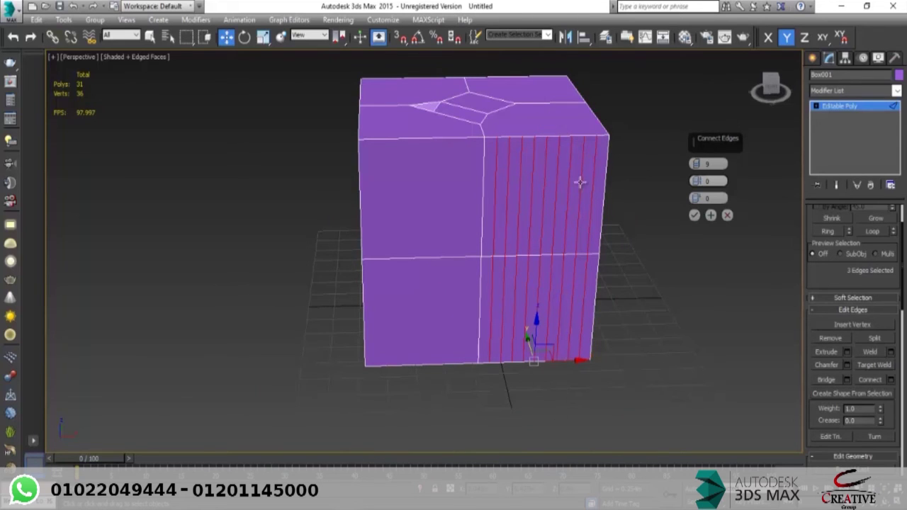
pyautogui.click(645, 198)
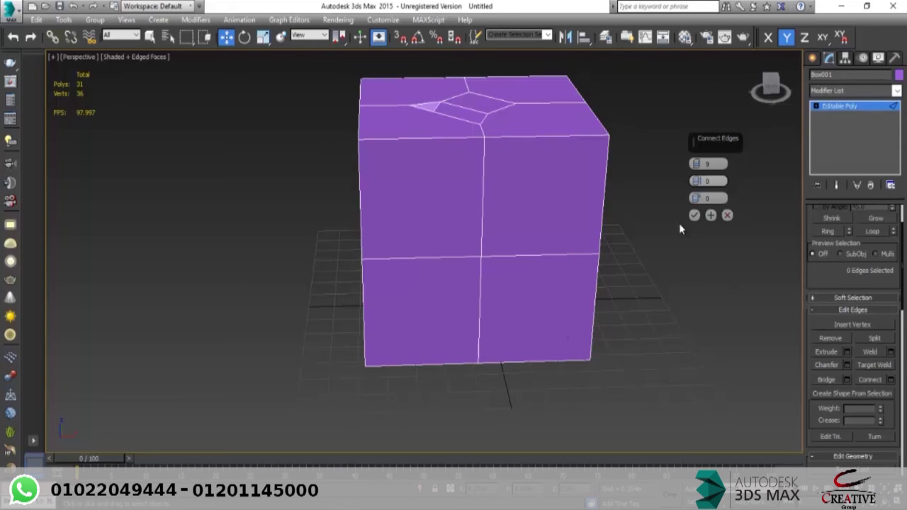
# Step: Reselect the two horizontal edges of the upper-right front panel and apply the connection with 9 segments
pyautogui.click(553, 133)
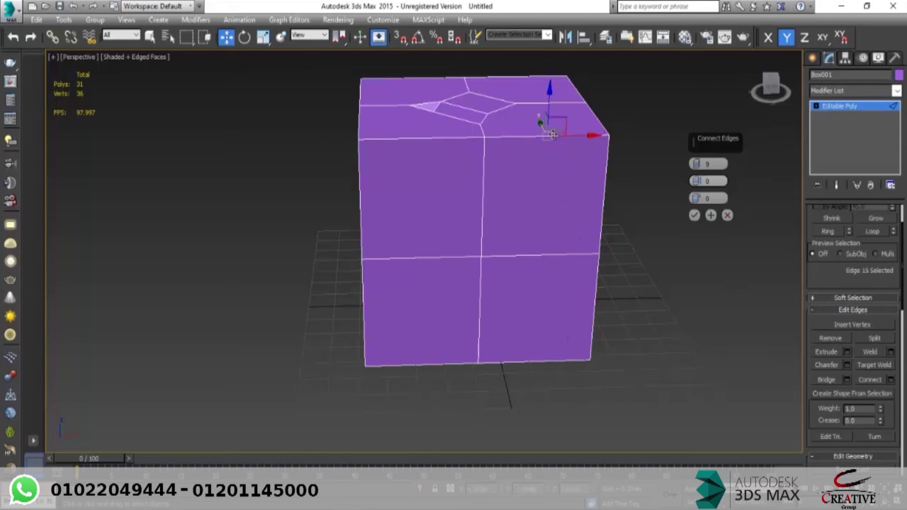
pyautogui.keyDown('ctrl'); pyautogui.click(549, 256); pyautogui.keyUp('ctrl')
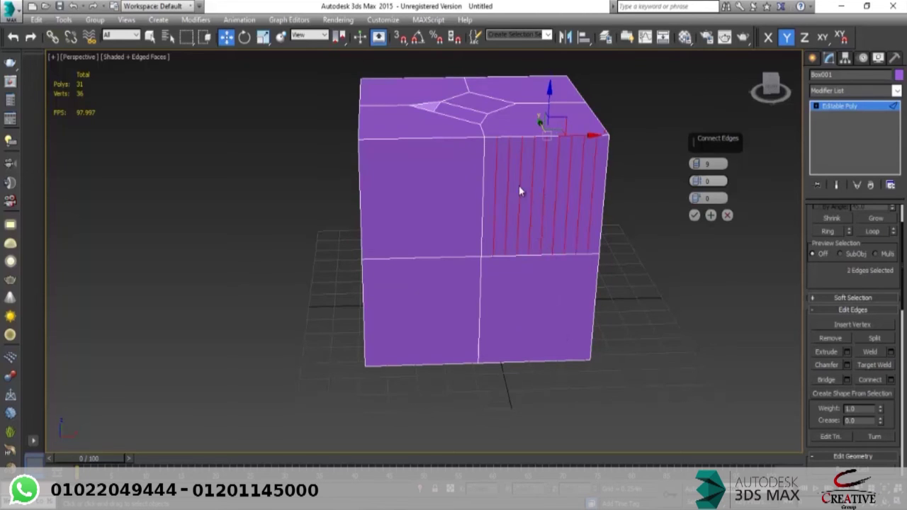
pyautogui.click(695, 215)
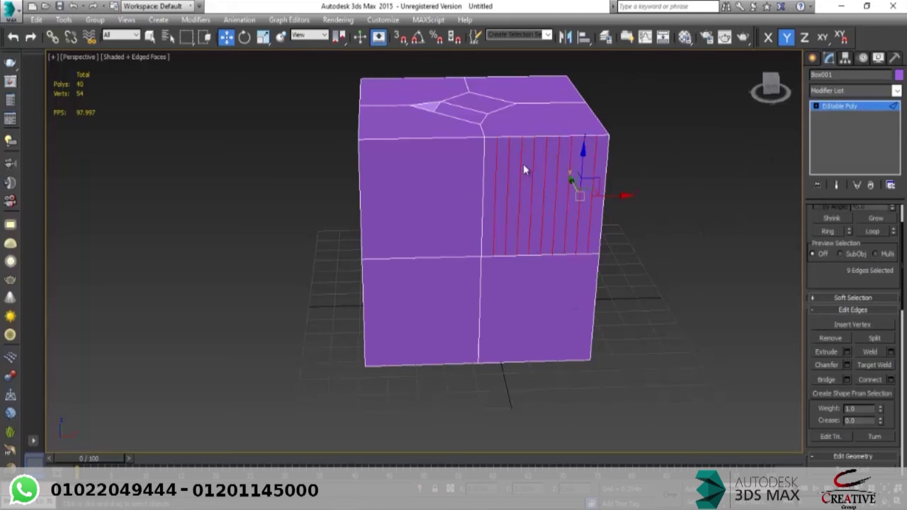
# Step: Select the four edges of the diamond-shaped polygon at the centre of the box's top face
pyautogui.keyDown('alt'); pyautogui.moveTo(551, 229); pyautogui.dragTo(528, 229, button='middle'); pyautogui.keyUp('alt')
pyautogui.scroll(2, 528, 230)
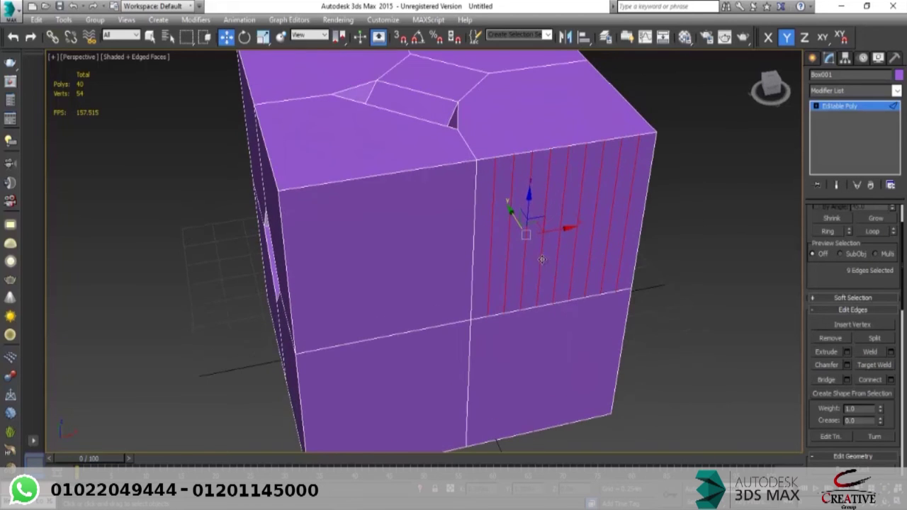
pyautogui.scroll(-3, 591, 263)
pyautogui.keyDown('alt'); pyautogui.moveTo(502, 312); pyautogui.dragTo(509, 306, button='middle'); pyautogui.keyUp('alt')
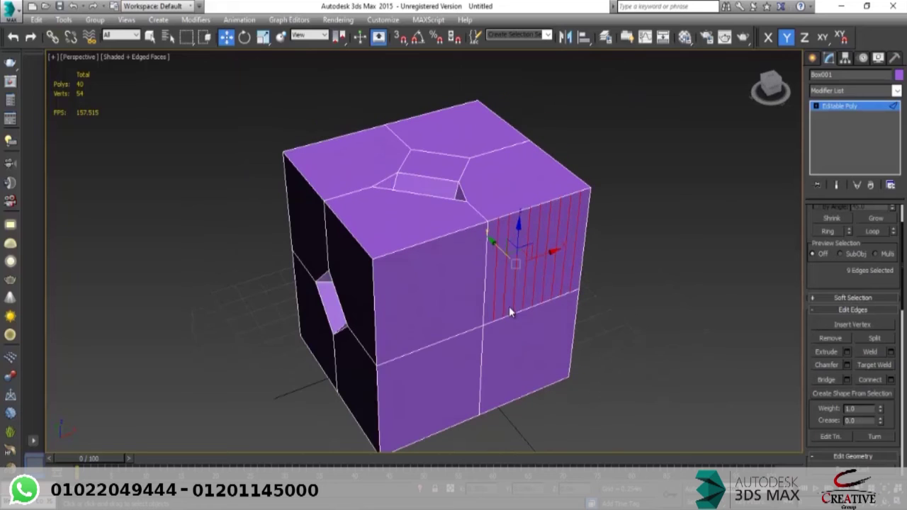
pyautogui.keyDown('alt'); pyautogui.moveTo(469, 244); pyautogui.dragTo(458, 267, button='middle'); pyautogui.keyUp('alt')
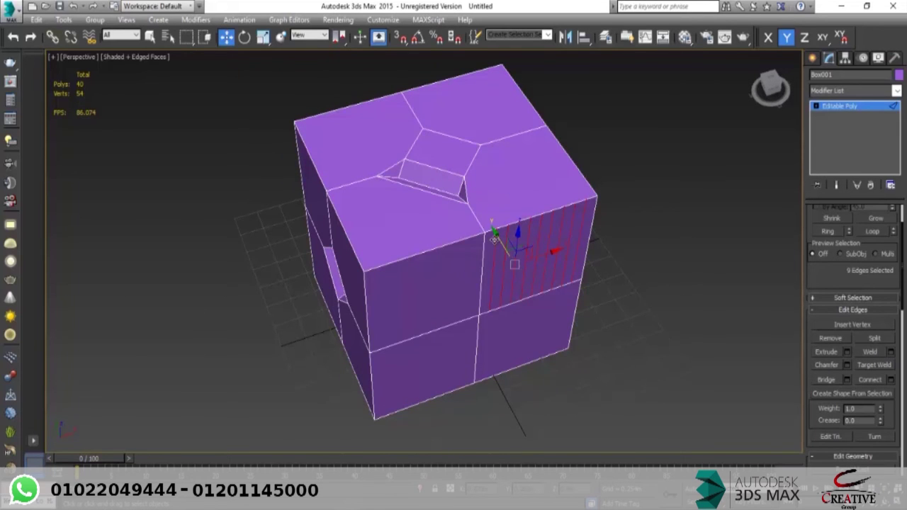
pyautogui.scroll(3, 462, 187)
pyautogui.click(455, 200)
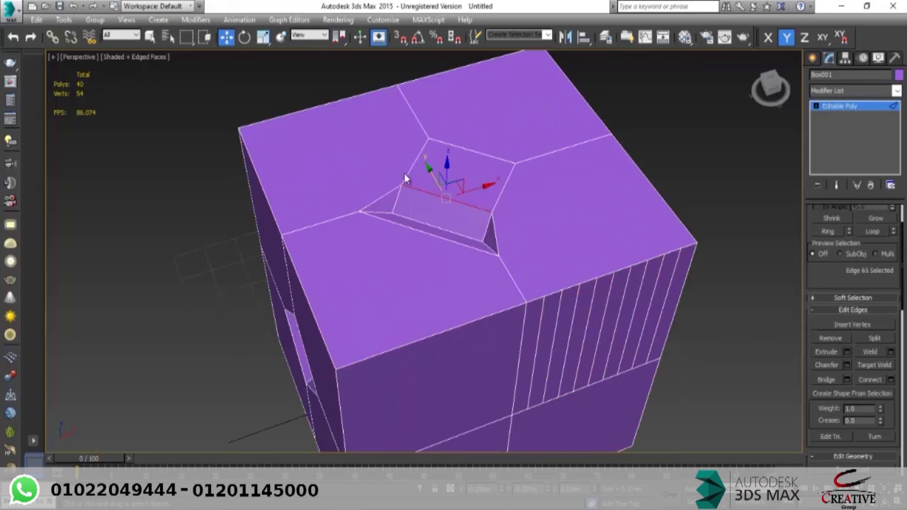
pyautogui.keyDown('ctrl'); pyautogui.click(413, 163); pyautogui.keyUp('ctrl')
pyautogui.keyDown('ctrl'); pyautogui.click(445, 145); pyautogui.keyUp('ctrl')
pyautogui.keyDown('ctrl'); pyautogui.click(504, 186); pyautogui.keyUp('ctrl')
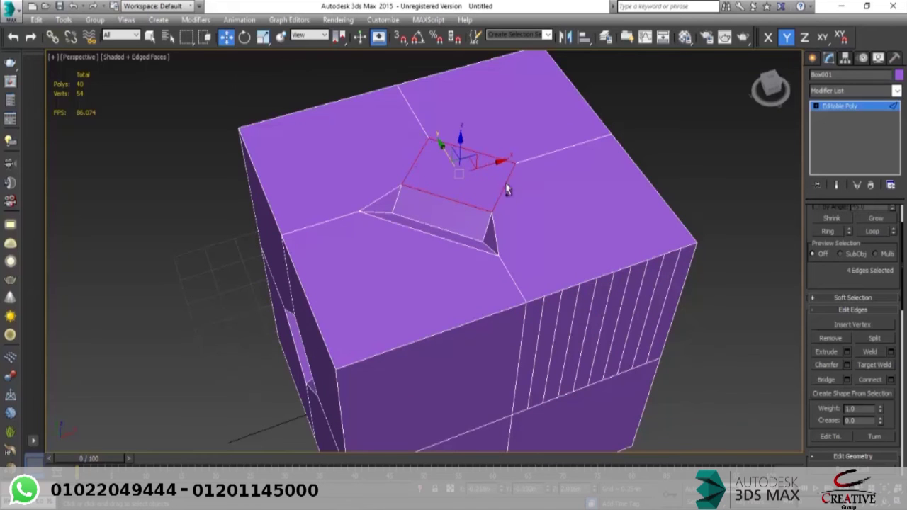
# Step: Create a Smooth shape named "Creative Group" from the four selected diamond edges
pyautogui.scroll(4, 488, 189)
pyautogui.moveTo(487, 188); pyautogui.dragTo(489, 199, button='middle')
pyautogui.scroll(-3, 488, 199)
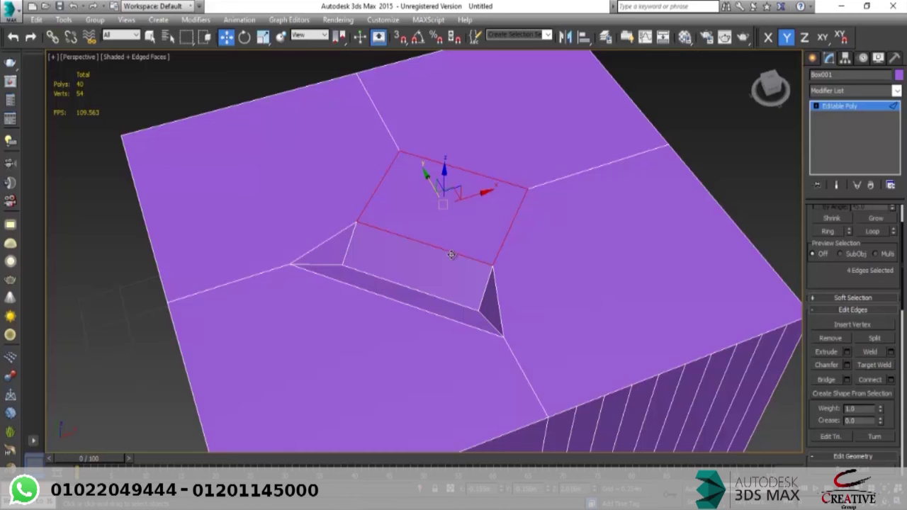
pyautogui.keyDown('alt'); pyautogui.moveTo(517, 226); pyautogui.dragTo(475, 219, button='middle'); pyautogui.keyUp('alt')
pyautogui.scroll(3, 451, 171)
pyautogui.moveTo(444, 180); pyautogui.dragTo(426, 190, button='middle')
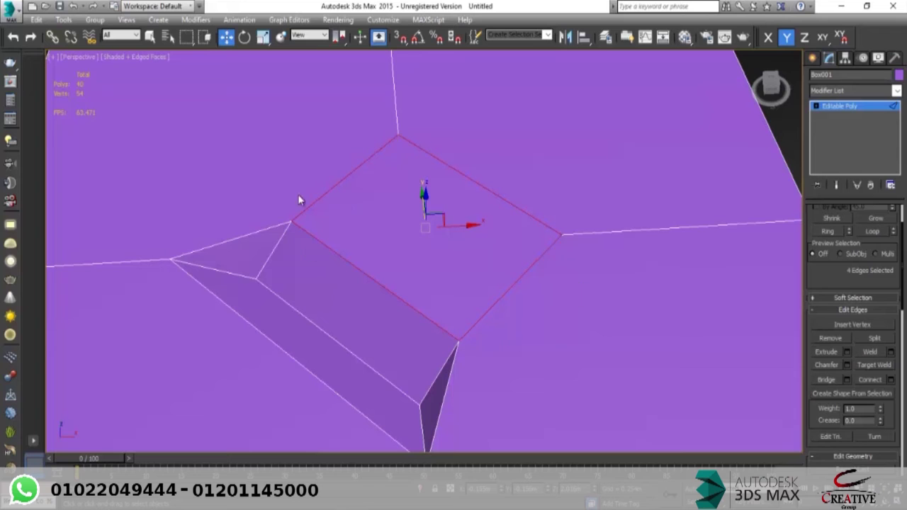
pyautogui.scroll(-5, 382, 230)
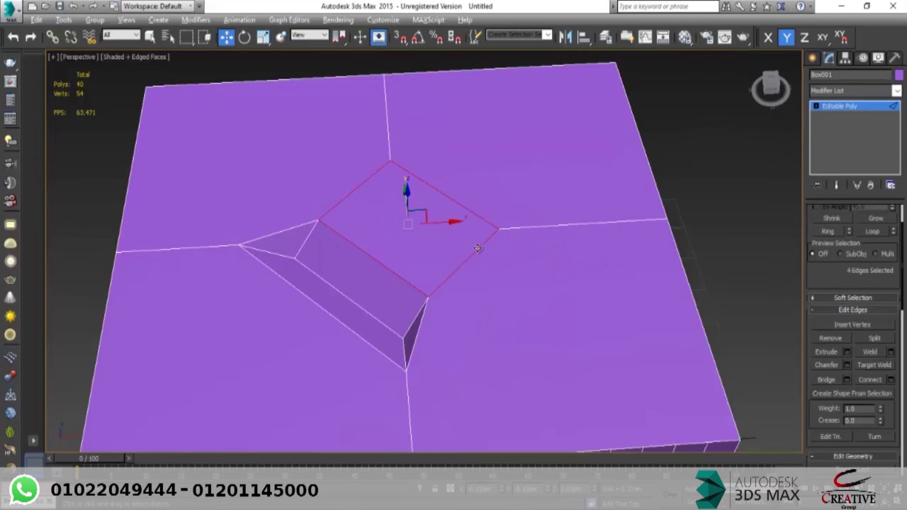
pyautogui.click(858, 394)
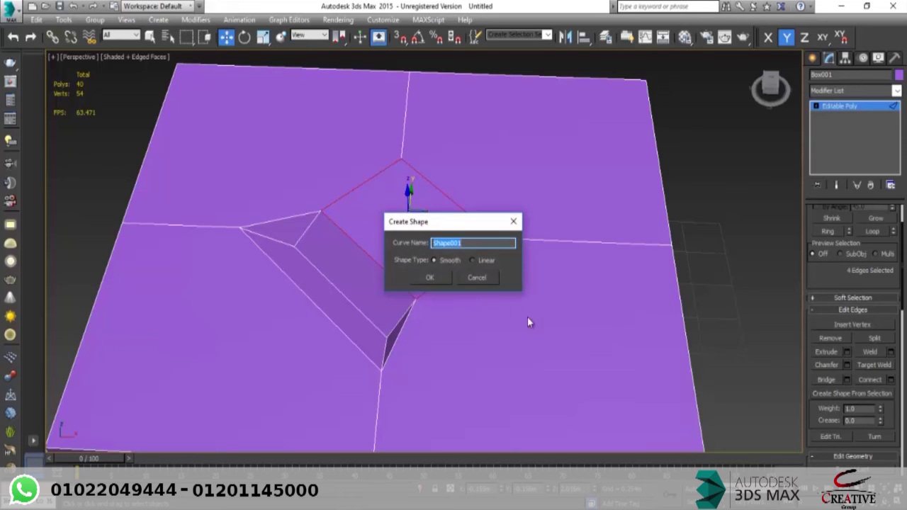
pyautogui.moveTo(446, 229); pyautogui.dragTo(595, 168)
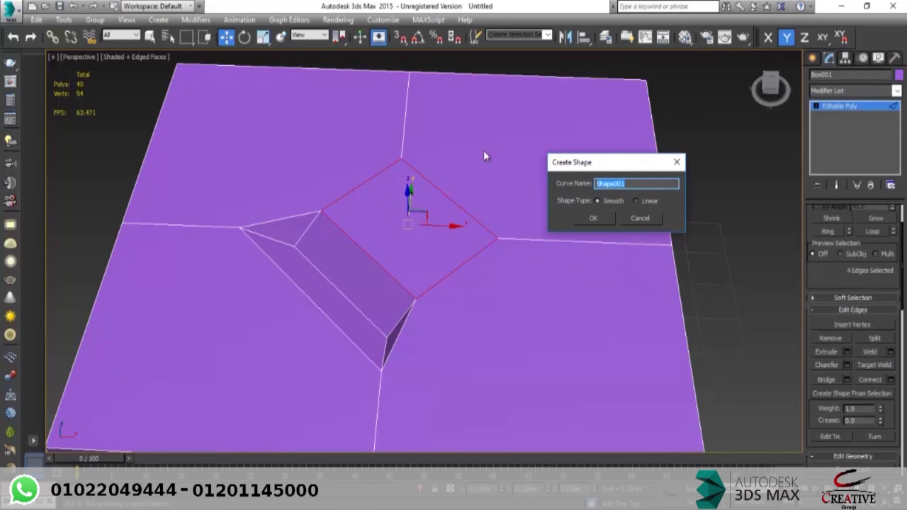
pyautogui.write('Creative Group')
pyautogui.click(594, 220)
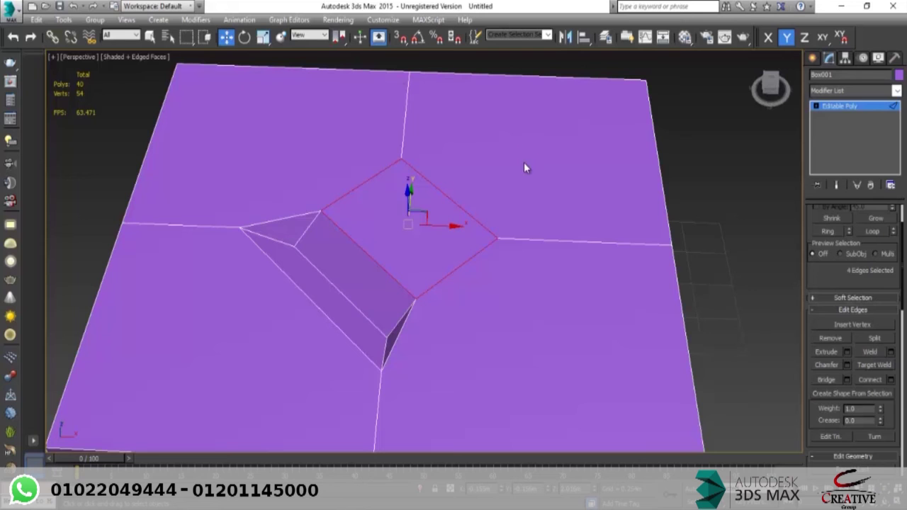
# Step: Leave edge editing for the object creation tools and select the box together with the extracted shape
pyautogui.click(812, 57)
pyautogui.scroll(-4, 496, 225)
pyautogui.scroll(2, 441, 204)
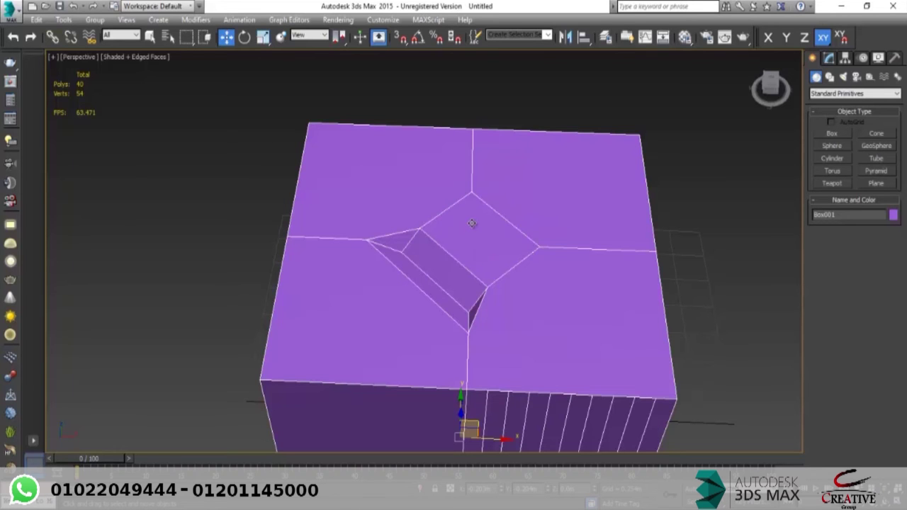
pyautogui.scroll(-4, 472, 222)
pyautogui.keyDown('alt'); pyautogui.moveTo(456, 200); pyautogui.dragTo(428, 193, button='middle'); pyautogui.keyUp('alt')
pyautogui.click(280, 126)
pyautogui.moveTo(646, 389); pyautogui.dragTo(682, 418)
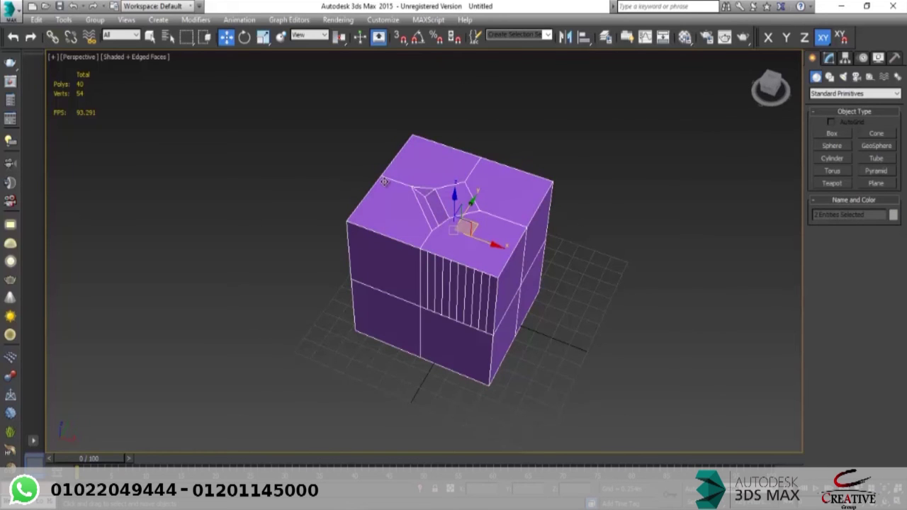
# Step: Select only the Creative Group shape and move it straight up along Z, clear of the box's top face
pyautogui.click(472, 196)
pyautogui.click(472, 197)
pyautogui.scroll(4, 472, 198)
pyautogui.keyDown('alt'); pyautogui.moveTo(466, 226); pyautogui.dragTo(480, 177, button='middle'); pyautogui.keyUp('alt')
pyautogui.scroll(-5, 480, 191)
pyautogui.moveTo(462, 338); pyautogui.dragTo(451, 282)
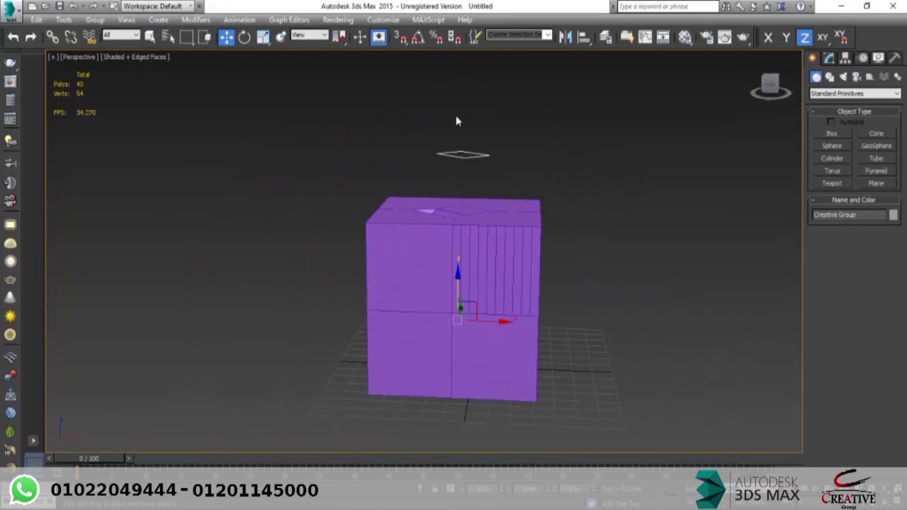
# Step: Undo the last upward move of the Creative Group shape
pyautogui.keyDown('alt'); pyautogui.moveTo(504, 158); pyautogui.dragTo(476, 218, button='middle'); pyautogui.keyUp('alt')
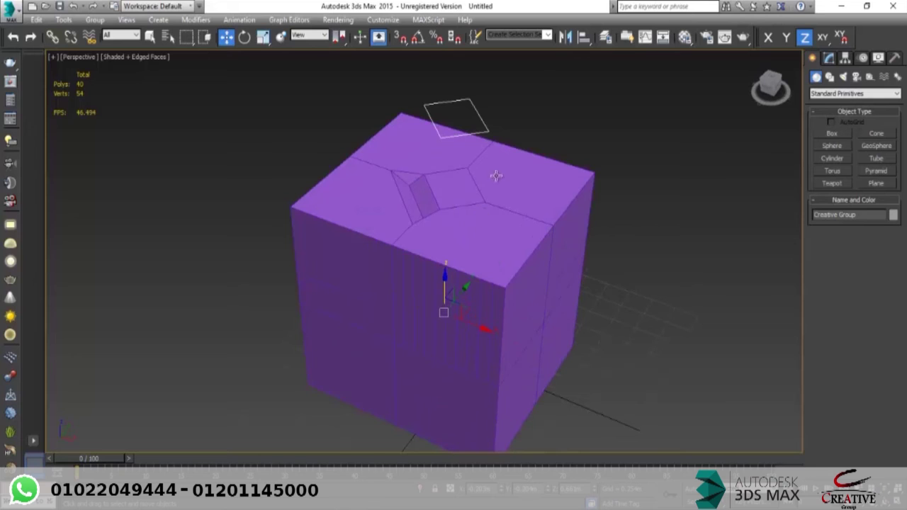
pyautogui.hotkey('ctrl', 'z')
pyautogui.keyDown('alt'); pyautogui.moveTo(481, 227); pyautogui.dragTo(504, 239, button='middle'); pyautogui.keyUp('alt')
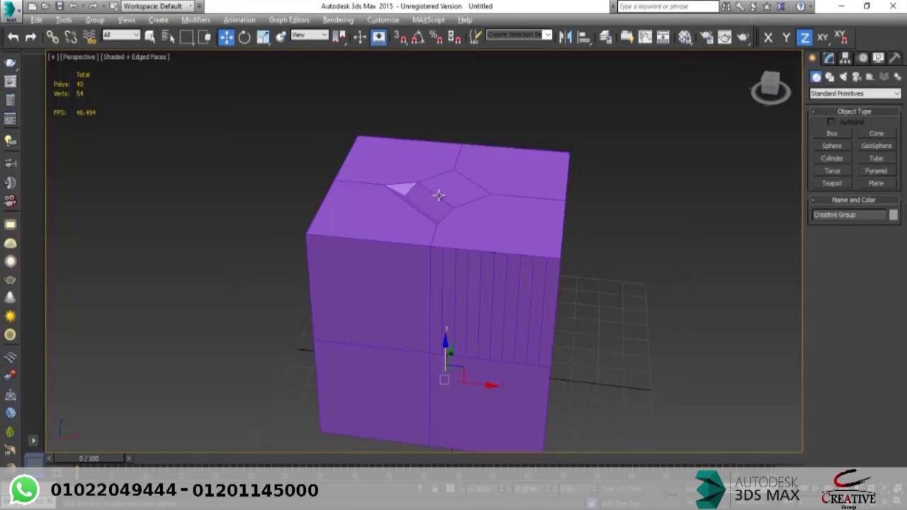
pyautogui.keyDown('alt'); pyautogui.moveTo(439, 194); pyautogui.dragTo(435, 198, button='middle'); pyautogui.keyUp('alt')
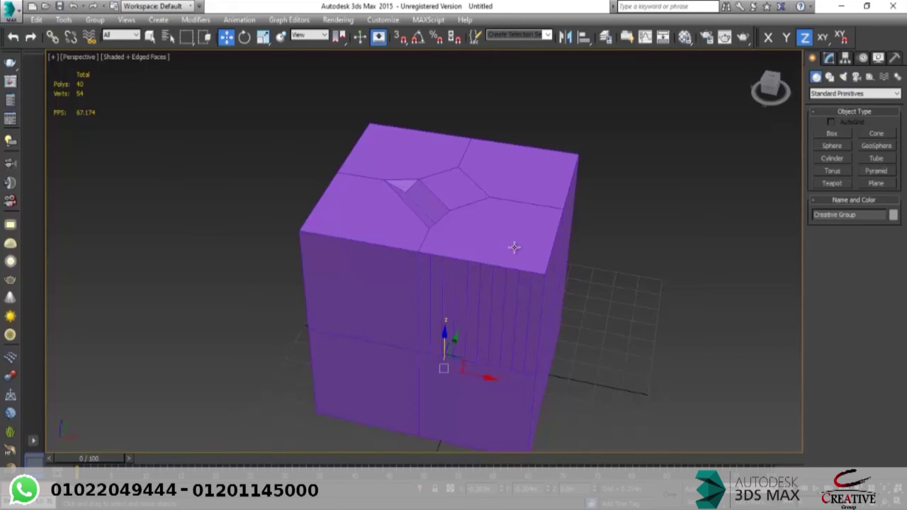
# Step: Center the pivot of the Creative Group shape on the object itself and finish pivot editing
pyautogui.click(845, 60)
pyautogui.click(847, 132)
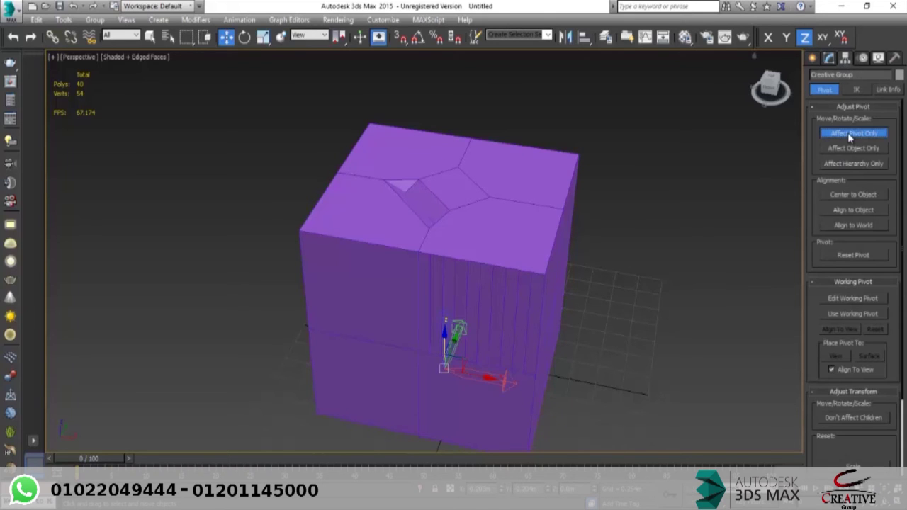
pyautogui.click(854, 194)
pyautogui.click(813, 59)
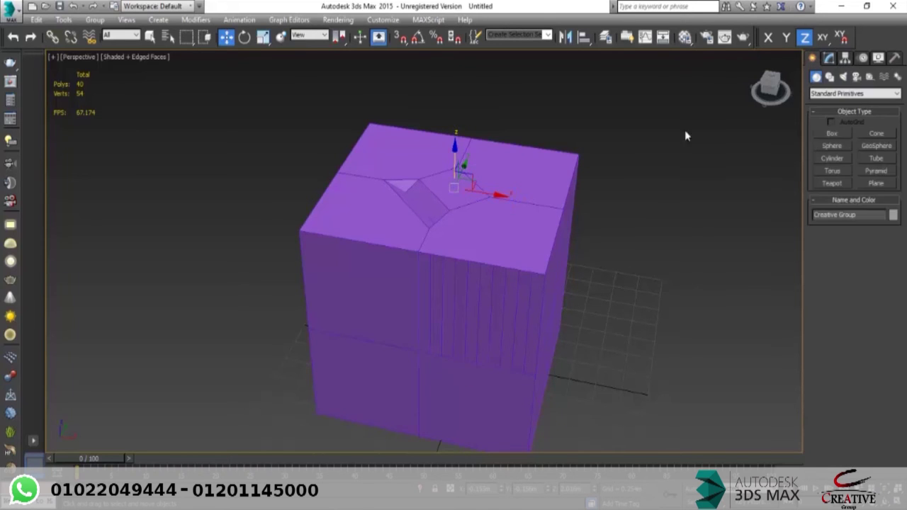
pyautogui.keyDown('alt'); pyautogui.moveTo(446, 224); pyautogui.dragTo(412, 227, button='middle'); pyautogui.keyUp('alt')
pyautogui.click(451, 173)
pyautogui.moveTo(451, 172)
pyautogui.keyDown('alt'); pyautogui.mouseDown(button='middle')
pyautogui.moveTo(464, 130)
pyautogui.moveTo(450, 166)
pyautogui.mouseUp(button='middle'); pyautogui.keyUp('alt')
pyautogui.click(451, 166)
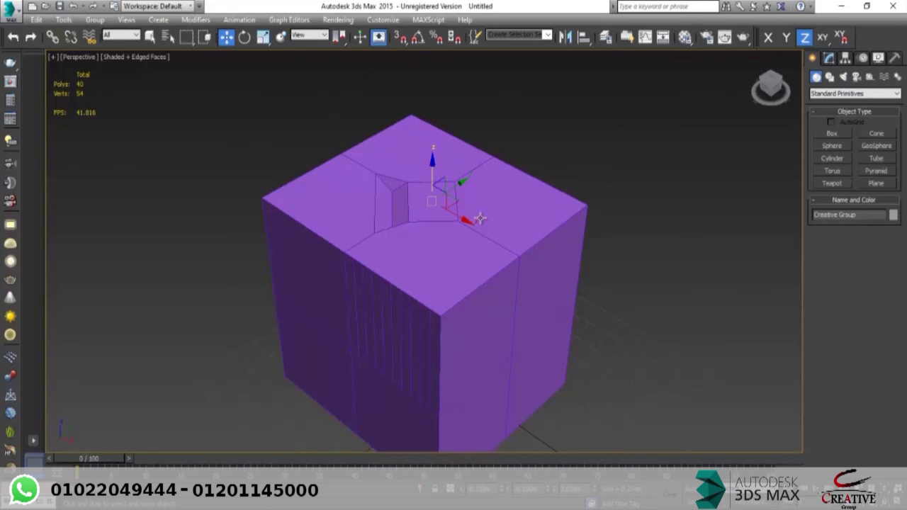
pyautogui.keyDown('alt'); pyautogui.moveTo(453, 234); pyautogui.dragTo(482, 231, button='middle'); pyautogui.keyUp('alt')
# Step: Enable the Creative Group spline in the renderer and viewport, increase its radial thickness, and switch its viewport display off again
pyautogui.scroll(3, 482, 230)
pyautogui.click(828, 59)
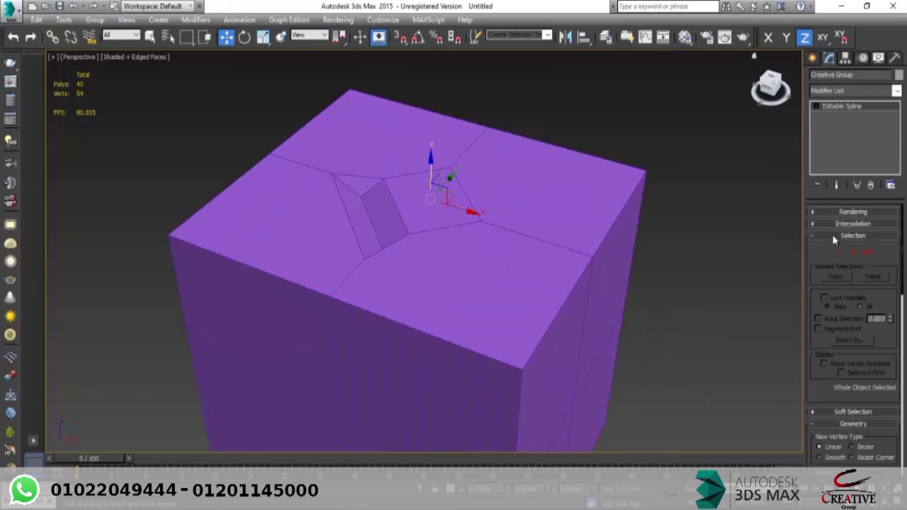
pyautogui.click(846, 213)
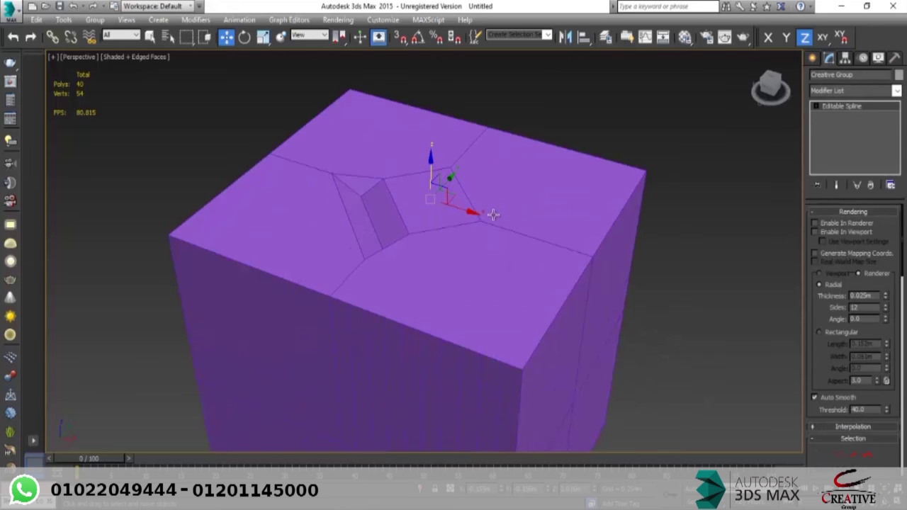
pyautogui.keyDown('alt'); pyautogui.moveTo(494, 213); pyautogui.dragTo(476, 214, button='middle'); pyautogui.keyUp('alt')
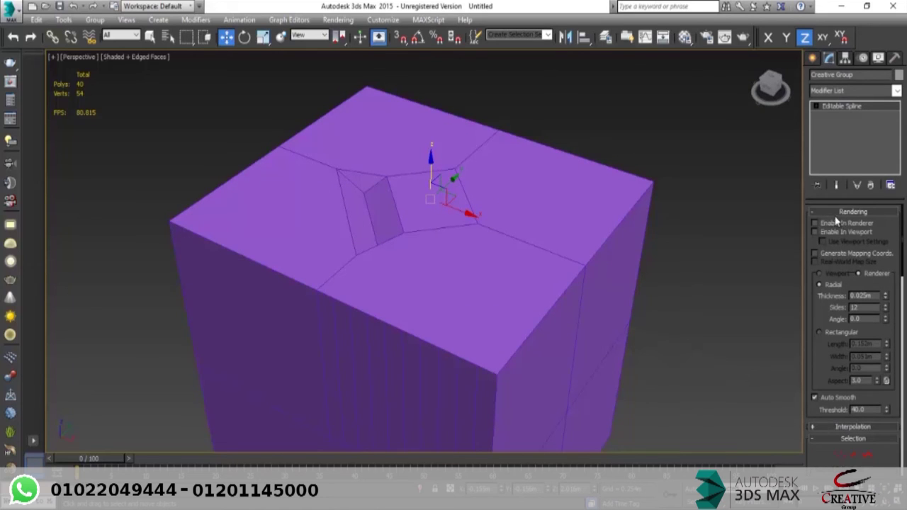
pyautogui.click(836, 223)
pyautogui.click(842, 232)
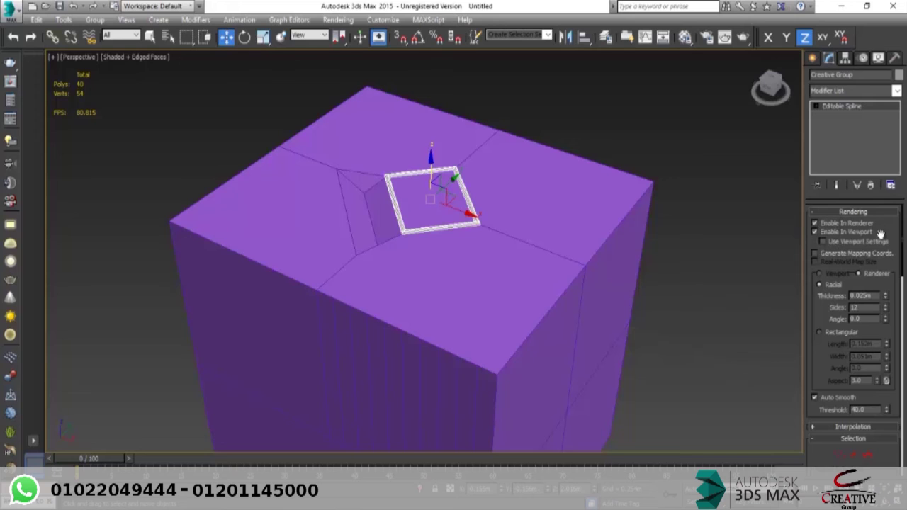
pyautogui.moveTo(886, 289)
pyautogui.mouseDown()
pyautogui.moveTo(887, 278)
pyautogui.moveTo(903, 286)
pyautogui.mouseUp()
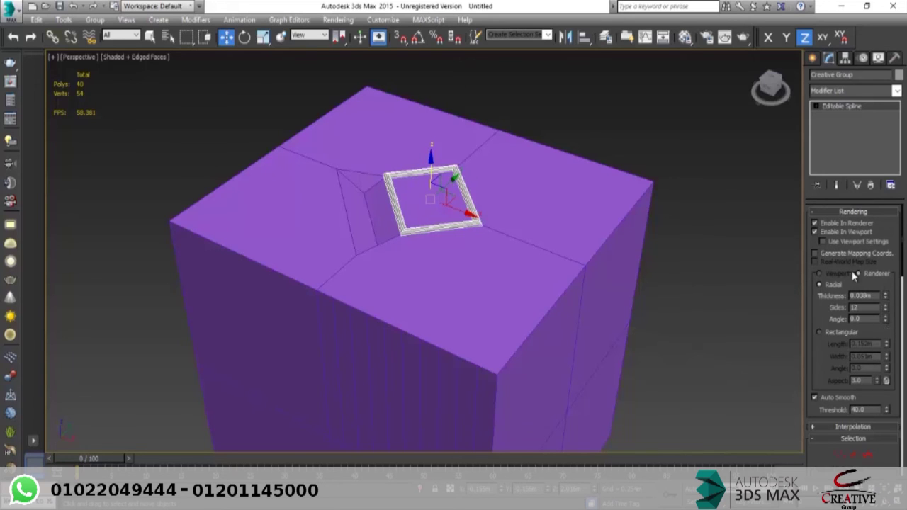
pyautogui.click(837, 231)
pyautogui.click(853, 211)
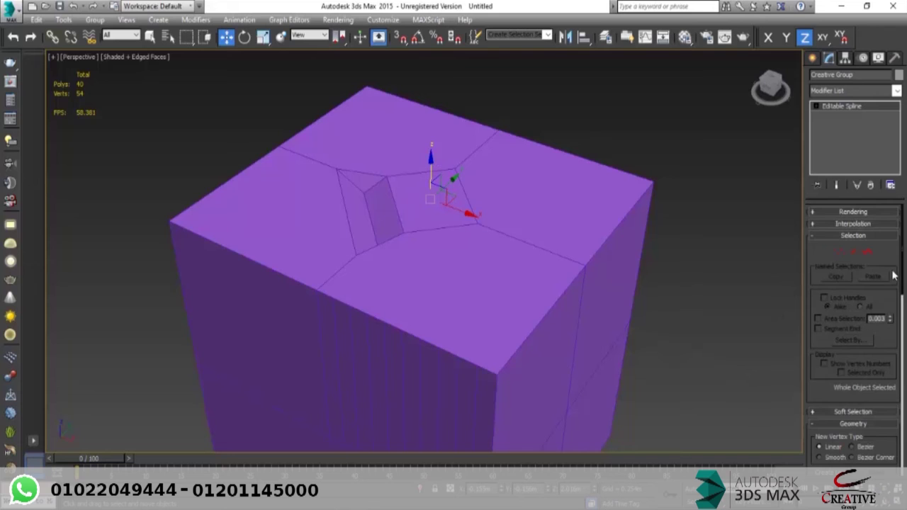
# Step: Fillet the first corner vertex of the Creative Group spline and leave vertex editing
pyautogui.moveTo(893, 257); pyautogui.dragTo(892, 171)
pyautogui.scroll(3, 426, 201)
pyautogui.keyDown('alt'); pyautogui.moveTo(396, 204); pyautogui.dragTo(429, 199, button='middle'); pyautogui.keyUp('alt')
pyautogui.scroll(-5, 879, 425)
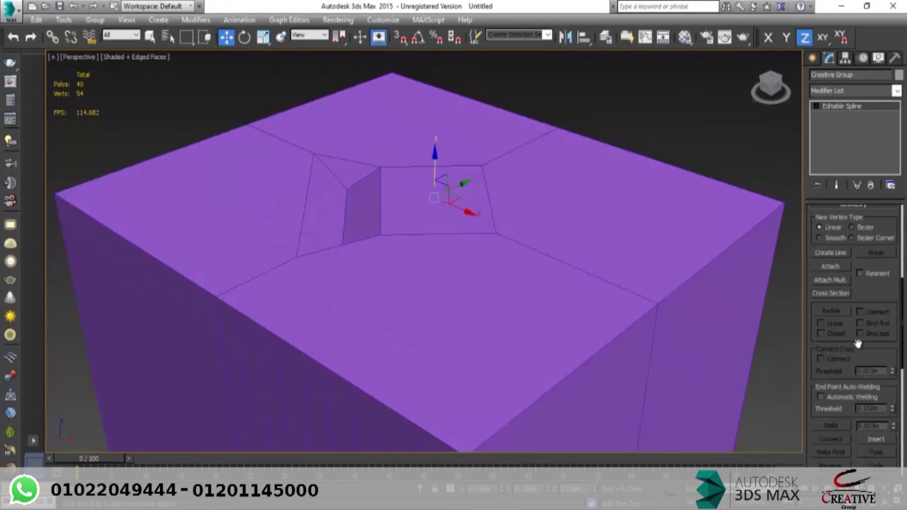
pyautogui.press('1')
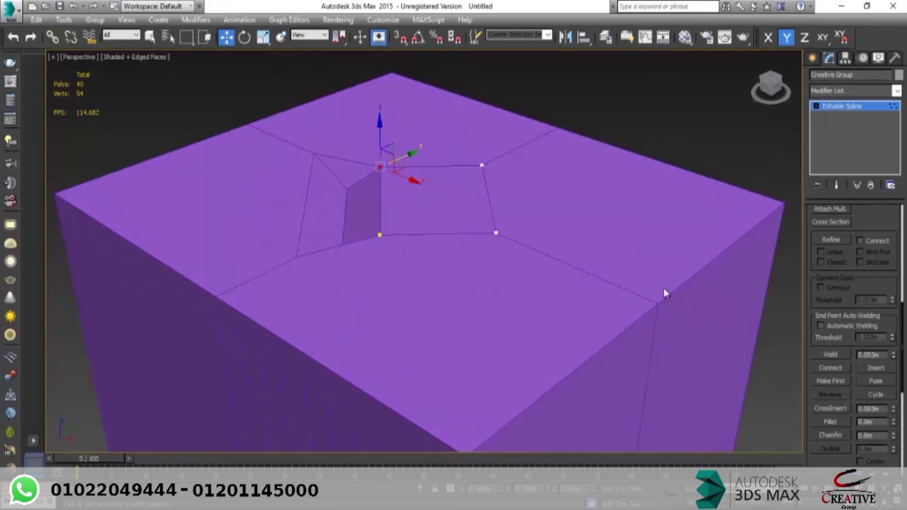
pyautogui.click(831, 422)
pyautogui.moveTo(387, 159)
pyautogui.mouseDown()
pyautogui.moveTo(384, 118)
pyautogui.moveTo(395, 150)
pyautogui.mouseUp()
pyautogui.press('w')
pyautogui.rightClick(394, 150)
pyautogui.moveTo(397, 234)
pyautogui.keyDown('alt'); pyautogui.mouseDown(button='middle')
pyautogui.moveTo(430, 226)
pyautogui.moveTo(433, 193)
pyautogui.moveTo(407, 221)
pyautogui.mouseUp(button='middle'); pyautogui.keyUp('alt')
pyautogui.moveTo(466, 208)
pyautogui.keyDown('alt'); pyautogui.mouseDown(button='middle')
pyautogui.moveTo(479, 207)
pyautogui.moveTo(465, 210)
pyautogui.mouseUp(button='middle'); pyautogui.keyUp('alt')
pyautogui.scroll(-5, 479, 207)
pyautogui.scroll(-2, 465, 211)
pyautogui.keyDown('alt'); pyautogui.moveTo(421, 177); pyautogui.dragTo(445, 152, button='middle'); pyautogui.keyUp('alt')
pyautogui.click(811, 58)
pyautogui.keyDown('alt'); pyautogui.moveTo(341, 159); pyautogui.dragTo(363, 168, button='middle'); pyautogui.keyUp('alt')
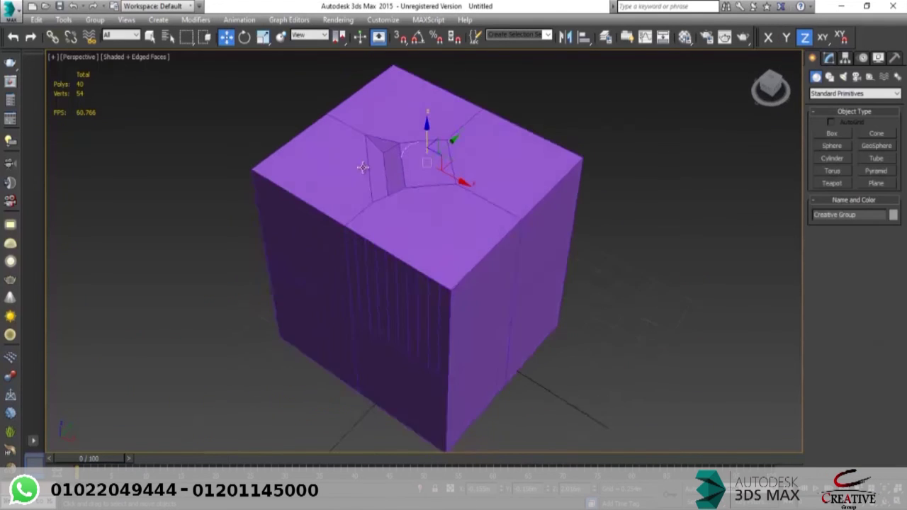
# Step: Delete the Creative Group shape and select the box
pyautogui.scroll(4, 363, 167)
pyautogui.click(425, 184)
pyautogui.keyDown('alt'); pyautogui.moveTo(426, 184); pyautogui.dragTo(462, 144, button='middle'); pyautogui.keyUp('alt')
pyautogui.click(408, 94)
pyautogui.press('Delete')
pyautogui.click(486, 146)
pyautogui.scroll(-3, 487, 148)
pyautogui.keyDown('alt'); pyautogui.moveTo(487, 148); pyautogui.dragTo(489, 182, button='middle'); pyautogui.keyUp('alt')
pyautogui.scroll(-3, 486, 214)
# Step: Delete the upper square polygon beside the diagonally split one on the box's side, leaving an opening
pyautogui.click(828, 59)
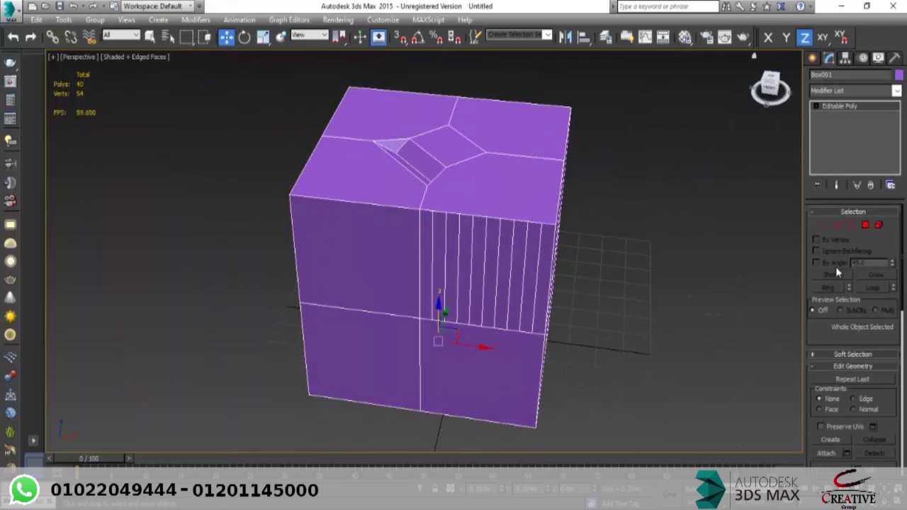
pyautogui.click(853, 226)
pyautogui.keyDown('alt'); pyautogui.moveTo(779, 210); pyautogui.dragTo(508, 220, button='middle'); pyautogui.keyUp('alt')
pyautogui.press('4')
pyautogui.click(487, 214)
pyautogui.press('Delete')
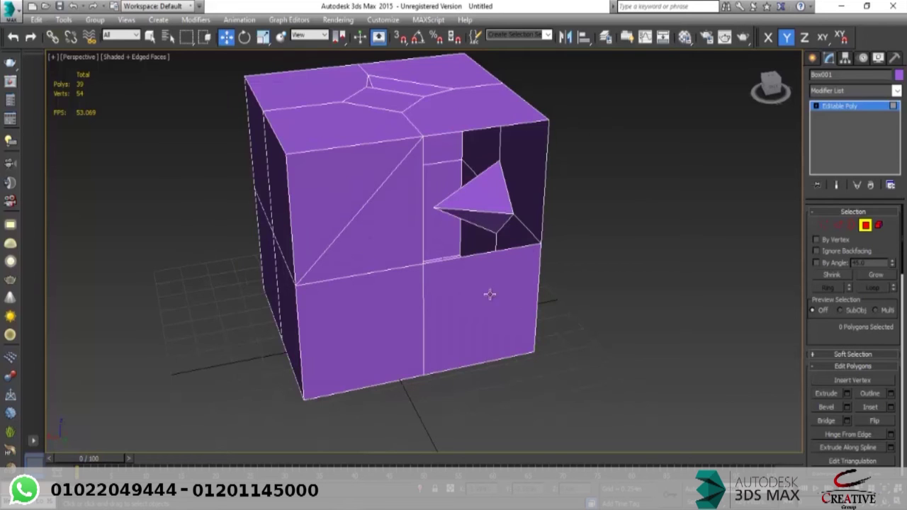
pyautogui.keyDown('alt'); pyautogui.moveTo(489, 296); pyautogui.dragTo(511, 237, button='middle'); pyautogui.keyUp('alt')
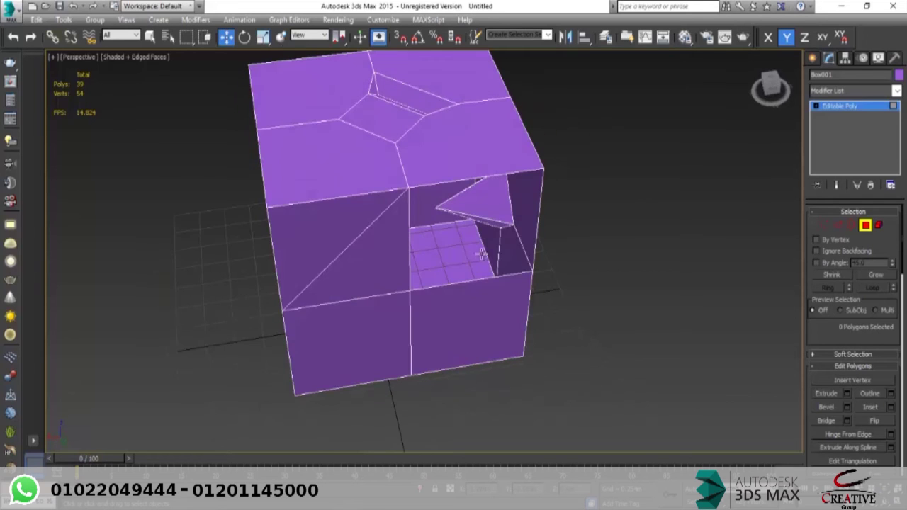
# Step: Select the border around the open hole in the box's side
pyautogui.click(851, 225)
pyautogui.click(482, 178)
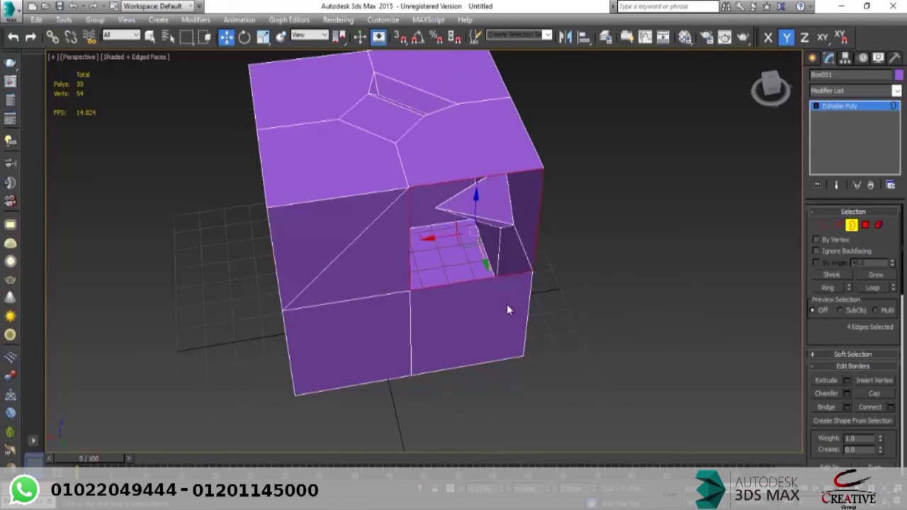
pyautogui.scroll(4, 454, 246)
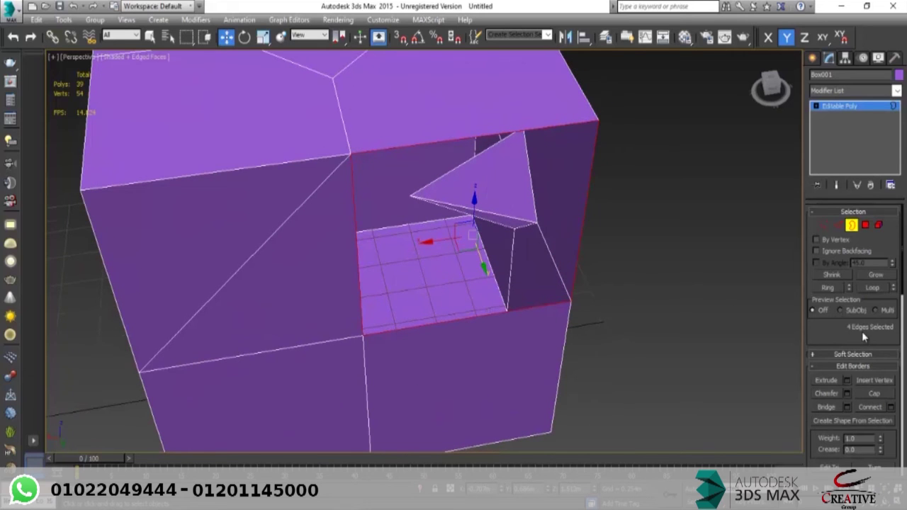
pyautogui.scroll(-2, 850, 293)
pyautogui.click(603, 153)
pyautogui.click(594, 128)
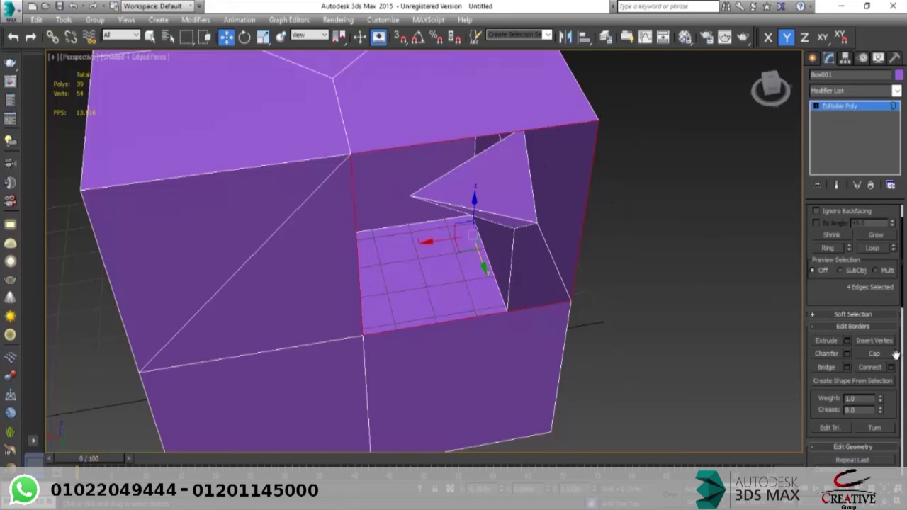
# Step: Cap the selected border to close the hole in the box's side, and clear the border selection
pyautogui.click(879, 356)
pyautogui.scroll(-6, 550, 213)
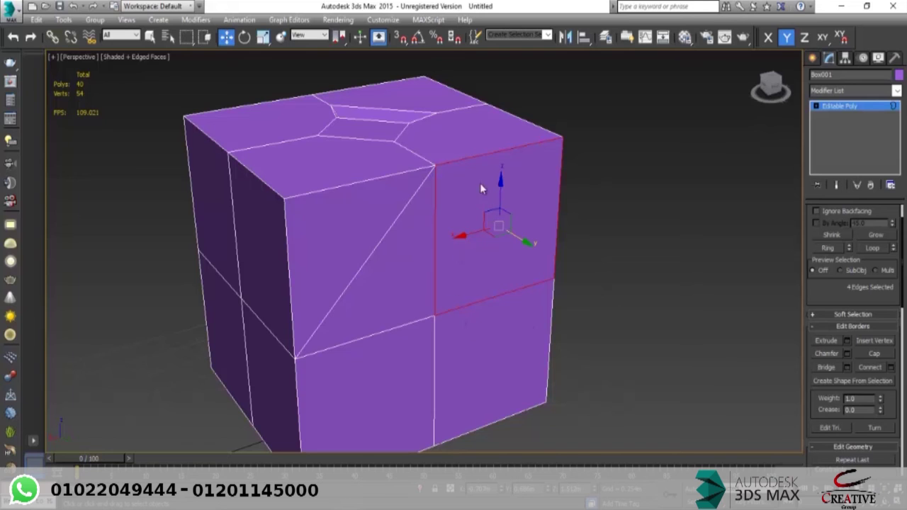
pyautogui.keyDown('alt'); pyautogui.moveTo(482, 189); pyautogui.dragTo(470, 242, button='middle'); pyautogui.keyUp('alt')
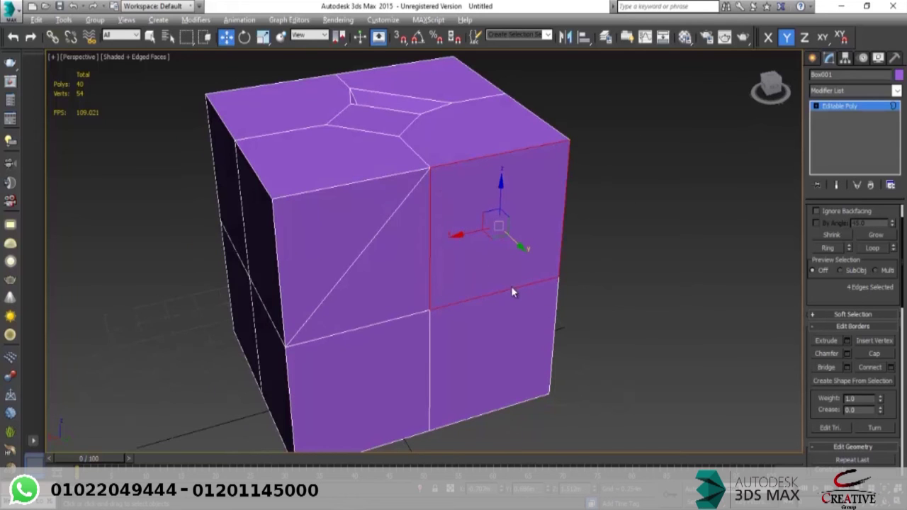
pyautogui.click(588, 224)
pyautogui.scroll(-4, 588, 224)
pyautogui.keyDown('alt'); pyautogui.moveTo(577, 211); pyautogui.dragTo(474, 207, button='middle'); pyautogui.keyUp('alt')
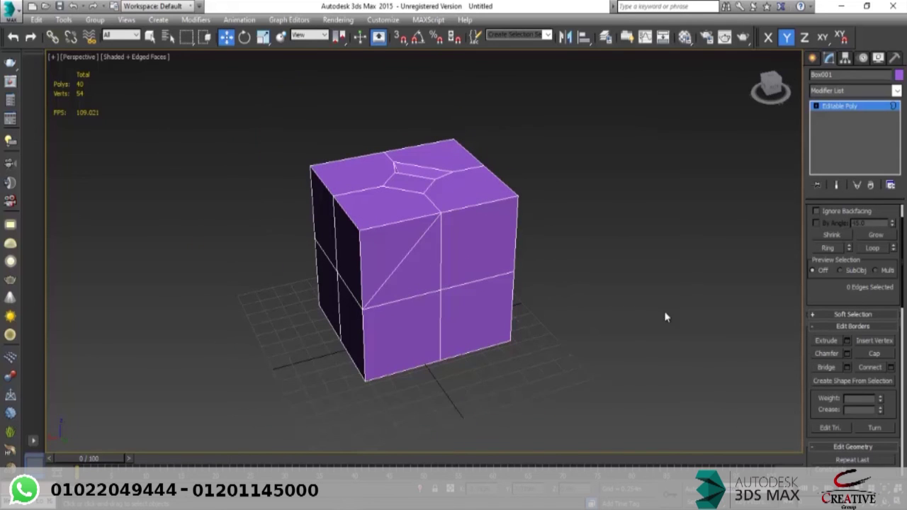
pyautogui.keyDown('alt'); pyautogui.moveTo(549, 219); pyautogui.dragTo(489, 267, button='middle'); pyautogui.keyUp('alt')
pyautogui.keyDown('alt'); pyautogui.moveTo(325, 226); pyautogui.dragTo(407, 251, button='middle'); pyautogui.keyUp('alt')
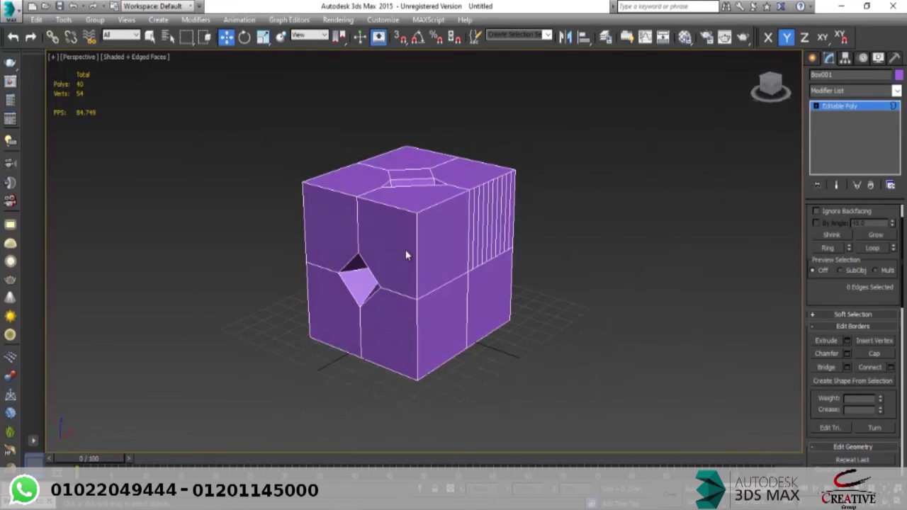
# Step: Switch to polygon editing and select the lower triangular polygon on the diagonally split side of the box
pyautogui.scroll(2, 859, 298)
pyautogui.click(866, 226)
pyautogui.keyDown('alt'); pyautogui.moveTo(588, 284); pyautogui.dragTo(377, 308, button='middle'); pyautogui.keyUp('alt')
pyautogui.click(377, 308)
pyautogui.scroll(3, 440, 294)
pyautogui.keyDown('alt'); pyautogui.moveTo(441, 293); pyautogui.dragTo(425, 361, button='middle'); pyautogui.keyUp('alt')
pyautogui.scroll(-5, 446, 286)
pyautogui.scroll(5, 447, 209)
pyautogui.click(447, 208)
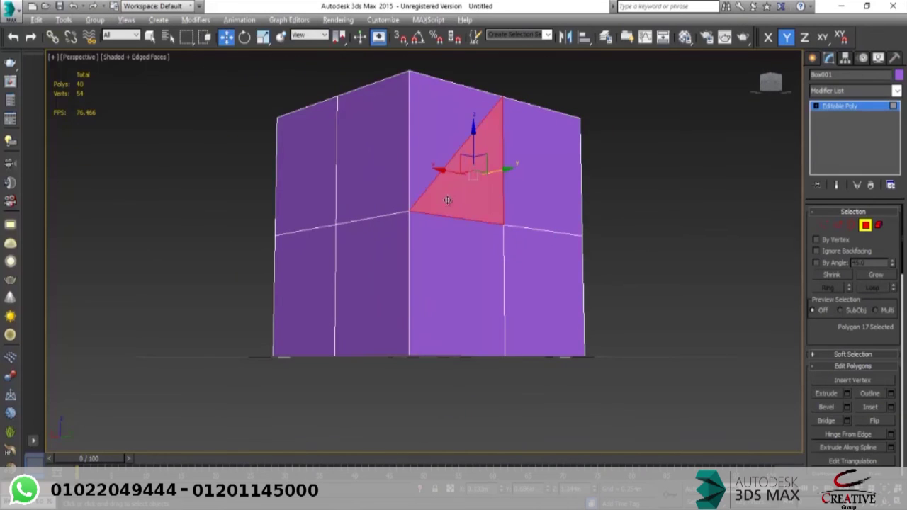
pyautogui.keyDown('alt'); pyautogui.moveTo(451, 198); pyautogui.dragTo(438, 173, button='middle'); pyautogui.keyUp('alt')
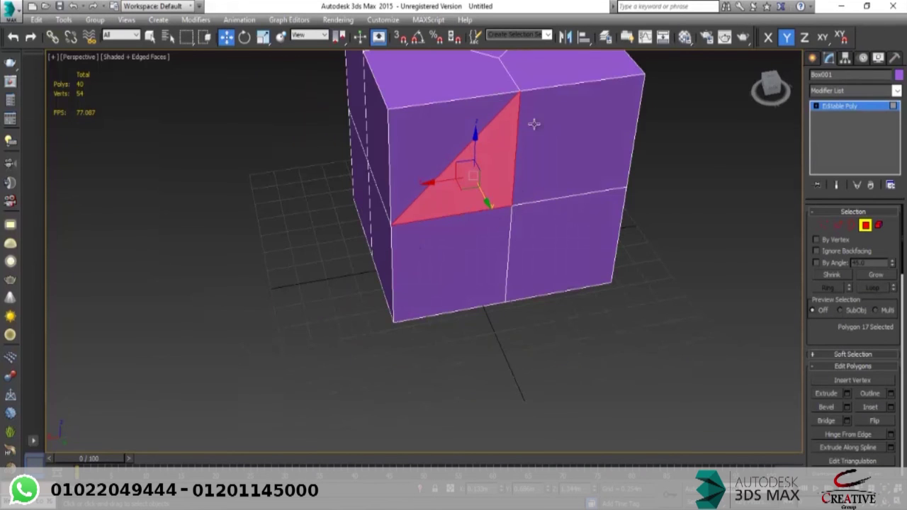
# Step: Select the large polygon on the underside of the box
pyautogui.keyDown('alt'); pyautogui.moveTo(452, 219); pyautogui.dragTo(439, 186, button='middle'); pyautogui.keyUp('alt')
pyautogui.click(439, 142)
pyautogui.click(409, 173)
pyautogui.keyDown('alt'); pyautogui.moveTo(376, 239); pyautogui.dragTo(469, 296, button='middle'); pyautogui.keyUp('alt')
pyautogui.click(460, 355)
# Step: Move the box's bottom polygon up along Z, clear of the ground grid, and hide the grid
pyautogui.keyDown('alt'); pyautogui.moveTo(420, 218); pyautogui.dragTo(409, 202, button='middle'); pyautogui.keyUp('alt')
pyautogui.scroll(-4, 424, 251)
pyautogui.click(408, 202)
pyautogui.hotkey('ctrl', 'z')
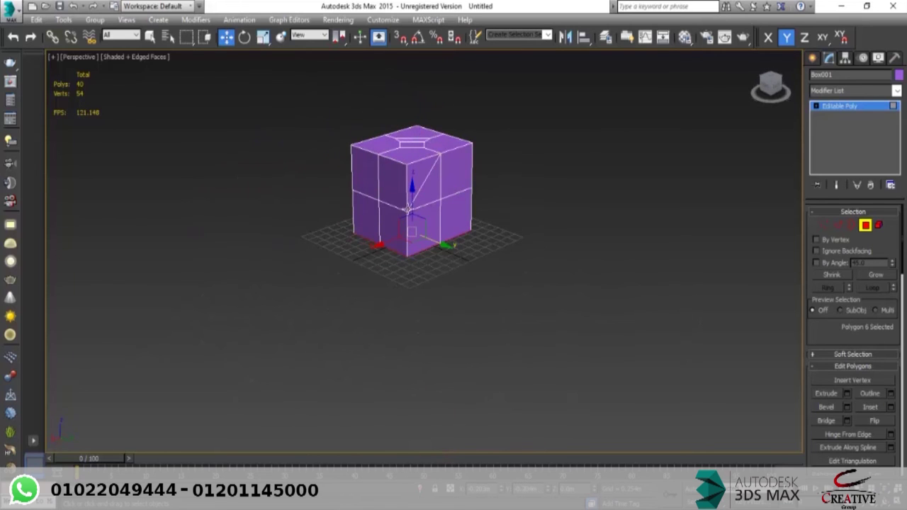
pyautogui.scroll(8, 468, 258)
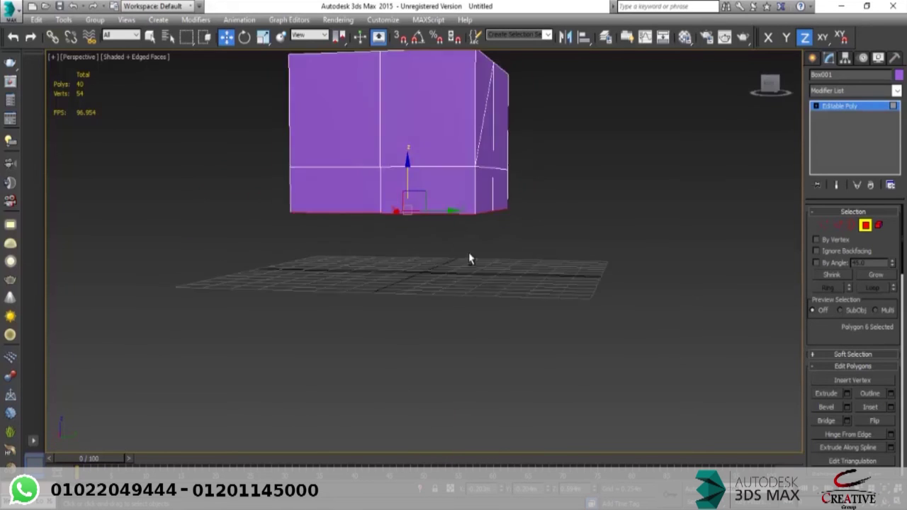
pyautogui.press('g')
pyautogui.keyDown('alt'); pyautogui.moveTo(456, 296); pyautogui.dragTo(474, 333, button='middle'); pyautogui.keyUp('alt')
# Step: Try to extrude the box's bottom polygon by 0.671 m as a group
pyautogui.moveTo(853, 342); pyautogui.dragTo(852, 297)
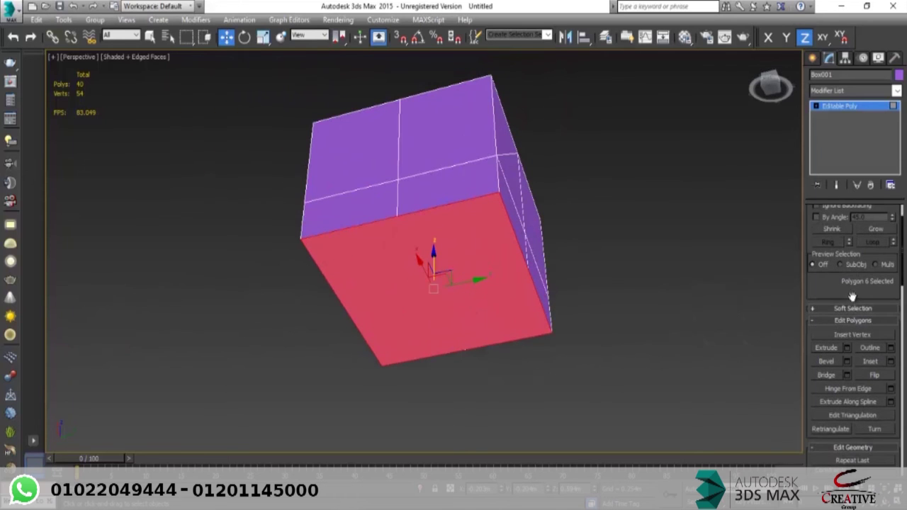
pyautogui.click(847, 347)
pyautogui.keyDown('alt'); pyautogui.moveTo(465, 245); pyautogui.dragTo(457, 275, button='middle'); pyautogui.keyUp('alt')
pyautogui.moveTo(697, 182); pyautogui.dragTo(682, 100)
pyautogui.keyDown('alt'); pyautogui.moveTo(538, 186); pyautogui.dragTo(494, 227, button='middle'); pyautogui.keyUp('alt')
pyautogui.moveTo(559, 268); pyautogui.dragTo(588, 213, button='middle')
pyautogui.keyDown('alt'); pyautogui.moveTo(525, 269); pyautogui.dragTo(538, 229, button='middle'); pyautogui.keyUp('alt')
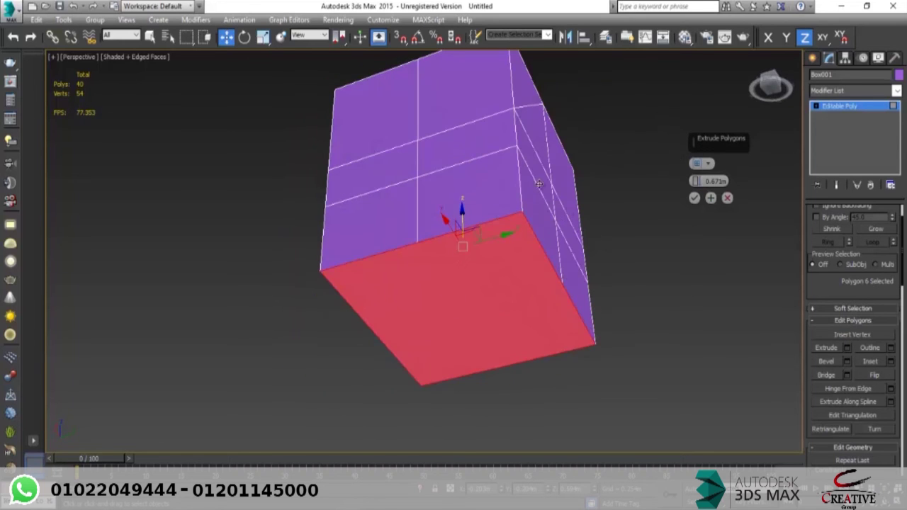
pyautogui.keyDown('alt'); pyautogui.moveTo(478, 229); pyautogui.dragTo(494, 254, button='middle'); pyautogui.keyUp('alt')
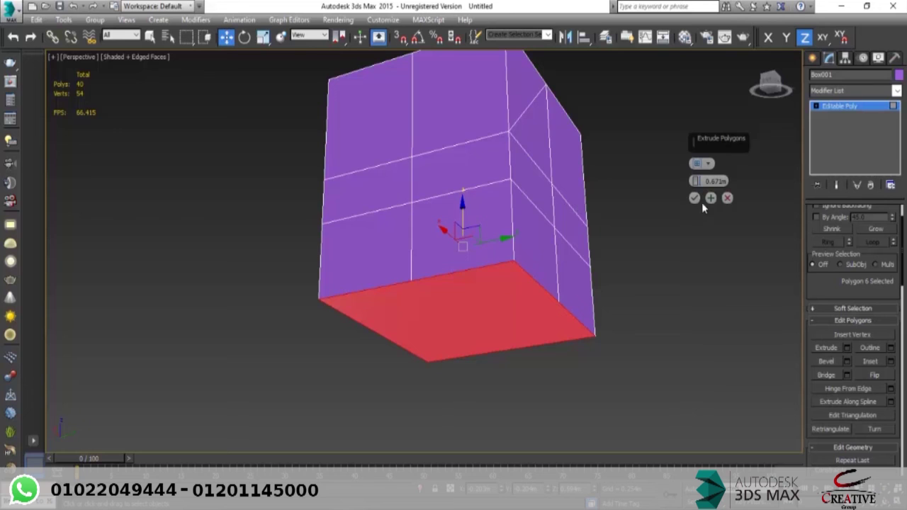
# Step: Review the Group, Local Normal and By Polygon extrusion types, and cancel the extrusion
pyautogui.moveTo(695, 163); pyautogui.dragTo(687, 380)
pyautogui.moveTo(686, 319); pyautogui.dragTo(698, 168)
pyautogui.click(700, 164)
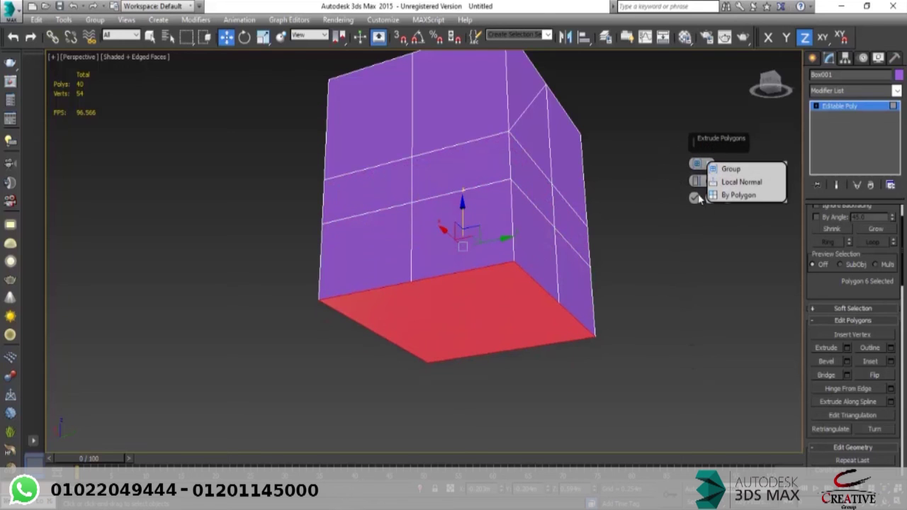
pyautogui.click(728, 198)
# Step: Create a sphere freehand beside the box
pyautogui.keyDown('alt'); pyautogui.moveTo(549, 234); pyautogui.dragTo(582, 312, button='middle'); pyautogui.keyUp('alt')
pyautogui.scroll(-4, 591, 212)
pyautogui.moveTo(570, 173); pyautogui.dragTo(563, 171, button='middle')
pyautogui.click(814, 57)
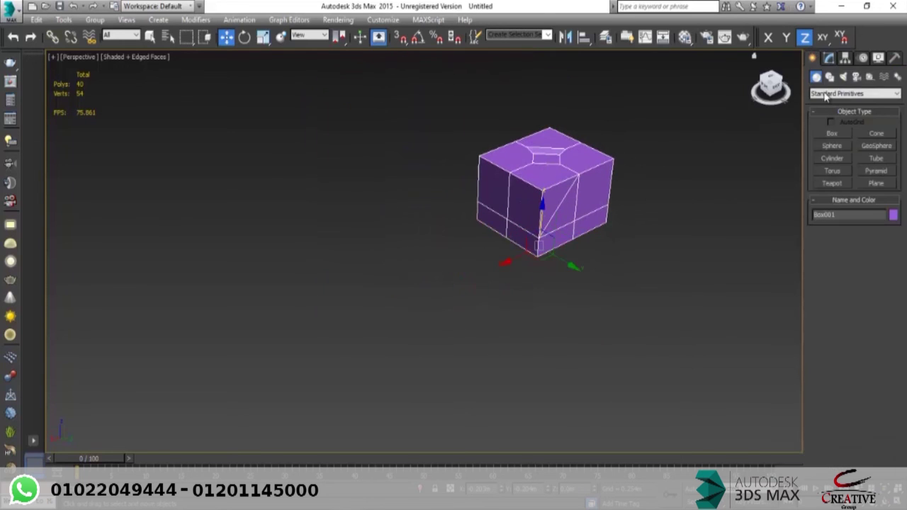
pyautogui.click(833, 158)
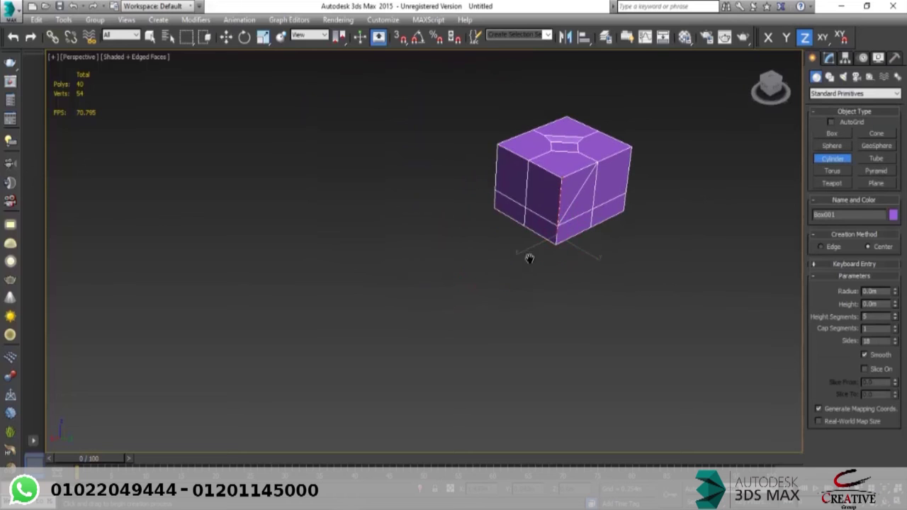
pyautogui.click(832, 145)
pyautogui.moveTo(399, 260); pyautogui.dragTo(427, 295)
pyautogui.press('w')
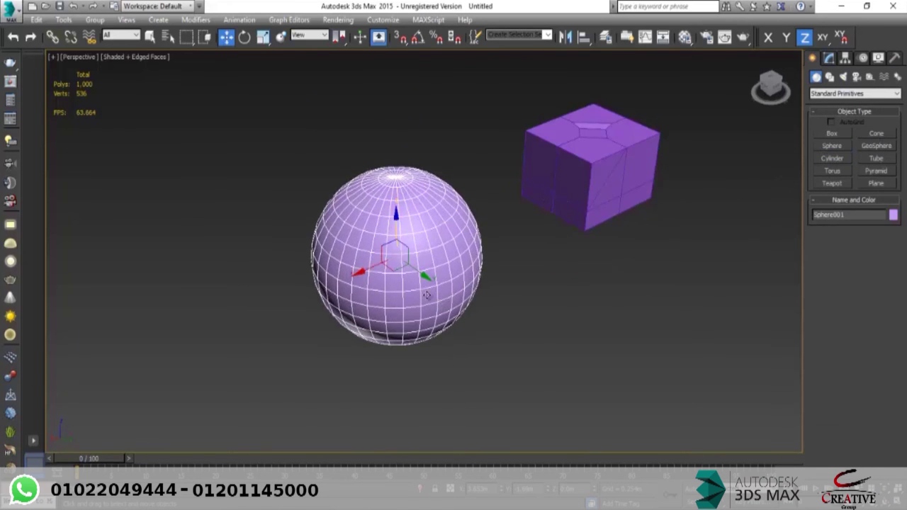
# Step: Convert the sphere to an Editable Mesh and from there to an Editable Poly
pyautogui.scroll(5, 426, 291)
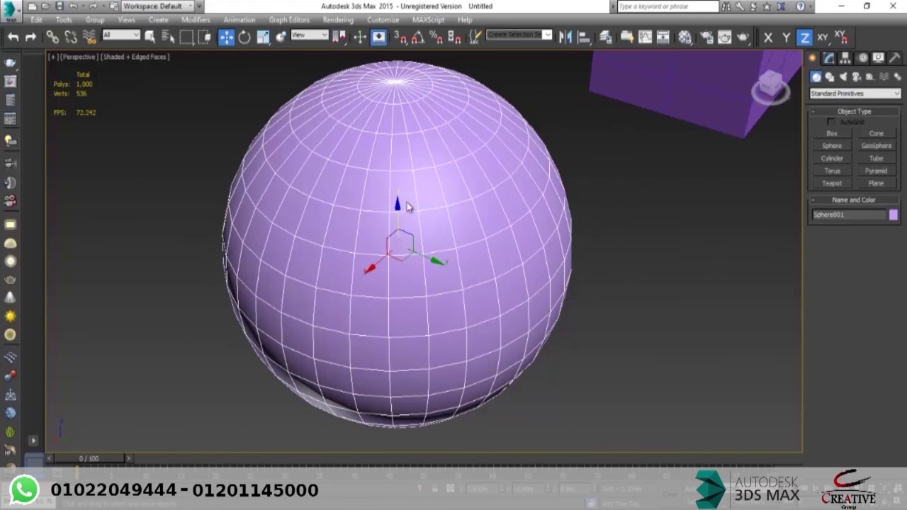
pyautogui.rightClick(408, 206)
pyautogui.moveTo(502, 321)
pyautogui.click(555, 319)
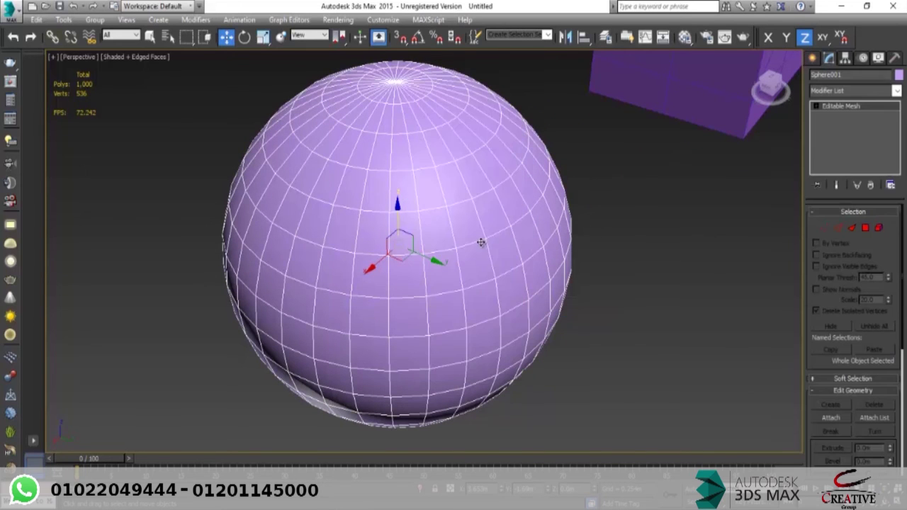
pyautogui.rightClick(477, 237)
pyautogui.moveTo(582, 358)
pyautogui.click(638, 367)
# Step: Select a block of twelve adjacent polygons, four wide and three high, on the front of the sphere
pyautogui.click(865, 226)
pyautogui.click(427, 211)
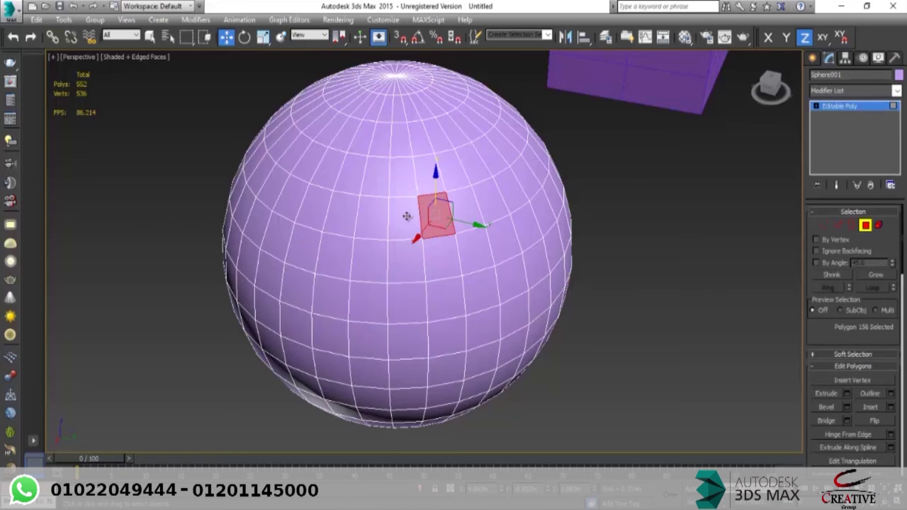
pyautogui.keyDown('ctrl'); pyautogui.click(374, 215); pyautogui.keyUp('ctrl')
pyautogui.keyDown('ctrl'); pyautogui.click(343, 220); pyautogui.keyUp('ctrl')
pyautogui.keyDown('ctrl'); pyautogui.click(342, 254); pyautogui.keyUp('ctrl')
pyautogui.keyDown('ctrl'); pyautogui.click(376, 261); pyautogui.keyUp('ctrl')
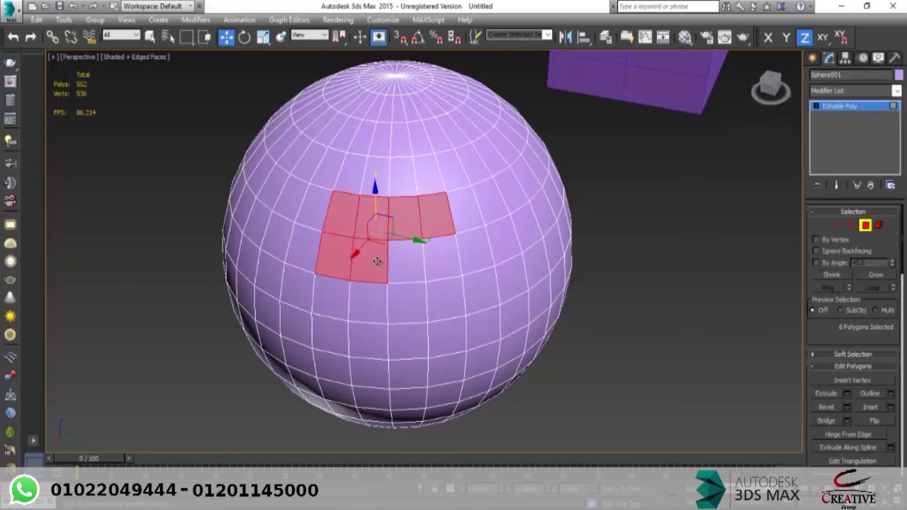
pyautogui.keyDown('ctrl'); pyautogui.click(402, 262); pyautogui.keyUp('ctrl')
pyautogui.keyDown('ctrl'); pyautogui.click(442, 261); pyautogui.keyUp('ctrl')
pyautogui.keyDown('ctrl'); pyautogui.click(444, 301); pyautogui.keyUp('ctrl')
pyautogui.keyDown('ctrl'); pyautogui.click(401, 311); pyautogui.keyUp('ctrl')
pyautogui.keyDown('ctrl'); pyautogui.click(369, 303); pyautogui.keyUp('ctrl')
pyautogui.hotkey('ctrl', 'z')
pyautogui.keyDown('ctrl'); pyautogui.click(330, 303); pyautogui.keyUp('ctrl')
pyautogui.keyDown('alt'); pyautogui.moveTo(330, 304); pyautogui.dragTo(479, 315, button='middle'); pyautogui.keyUp('alt')
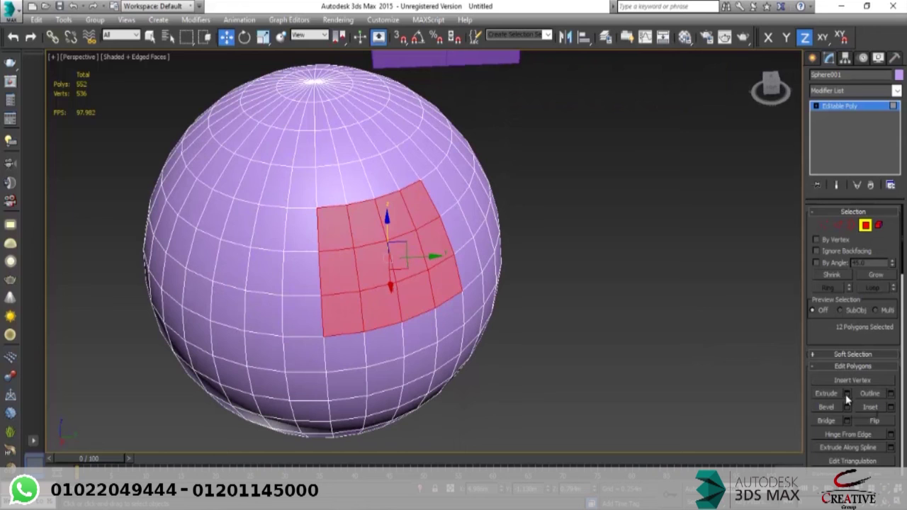
# Step: Preview extruding the sphere's selected polygon block outward by 0.962 m with the Group type
pyautogui.click(847, 395)
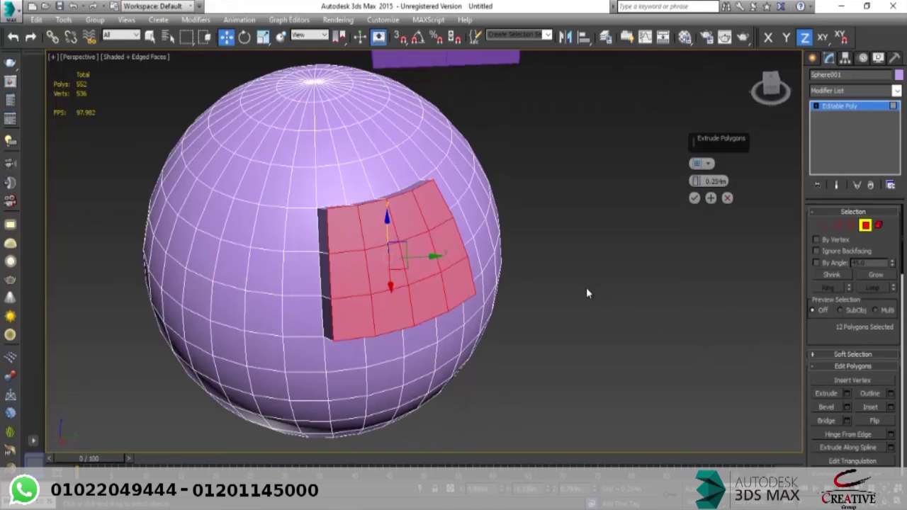
pyautogui.keyDown('alt'); pyautogui.moveTo(451, 246); pyautogui.dragTo(343, 247, button='middle'); pyautogui.keyUp('alt')
pyautogui.moveTo(453, 246)
pyautogui.keyDown('alt'); pyautogui.mouseDown(button='middle')
pyautogui.moveTo(438, 270)
pyautogui.moveTo(471, 247)
pyautogui.mouseUp(button='middle'); pyautogui.keyUp('alt')
pyautogui.moveTo(695, 181); pyautogui.dragTo(688, 137)
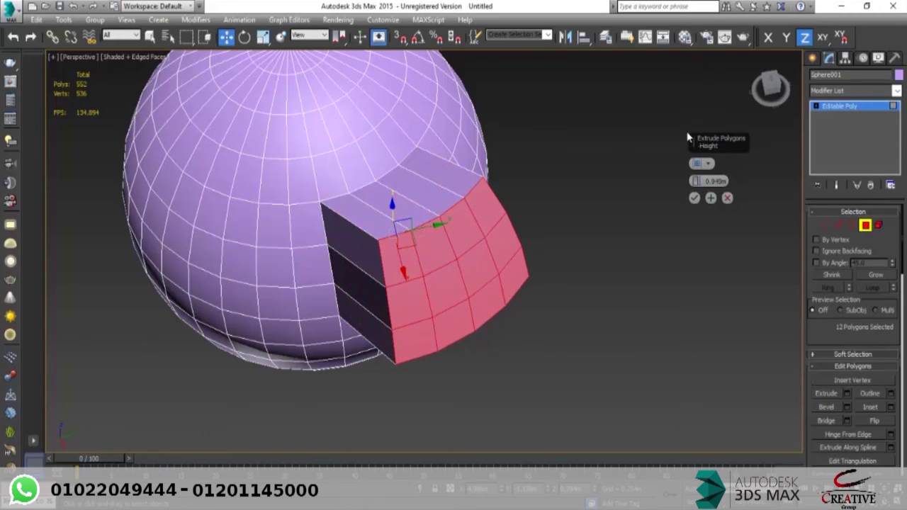
pyautogui.moveTo(540, 232)
pyautogui.keyDown('alt'); pyautogui.mouseDown(button='middle')
pyautogui.moveTo(456, 207)
pyautogui.moveTo(556, 228)
pyautogui.mouseUp(button='middle'); pyautogui.keyUp('alt')
pyautogui.click(710, 163)
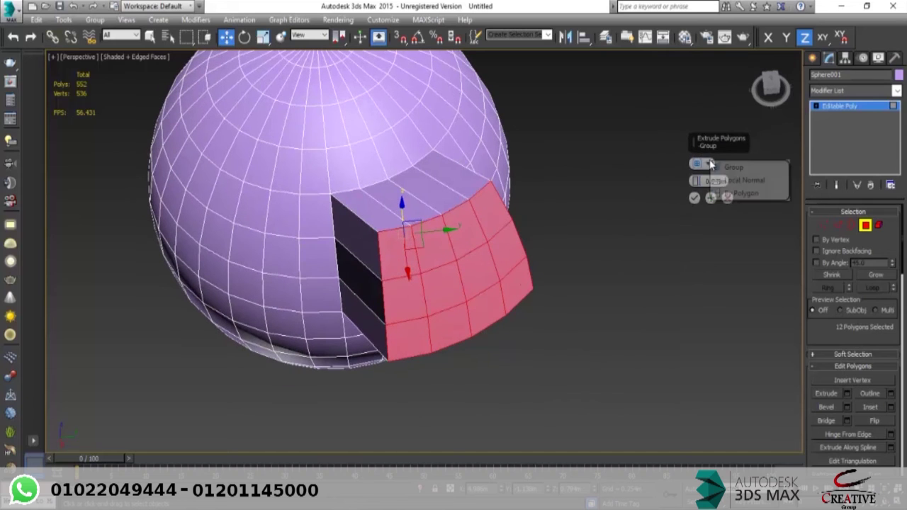
pyautogui.click(736, 171)
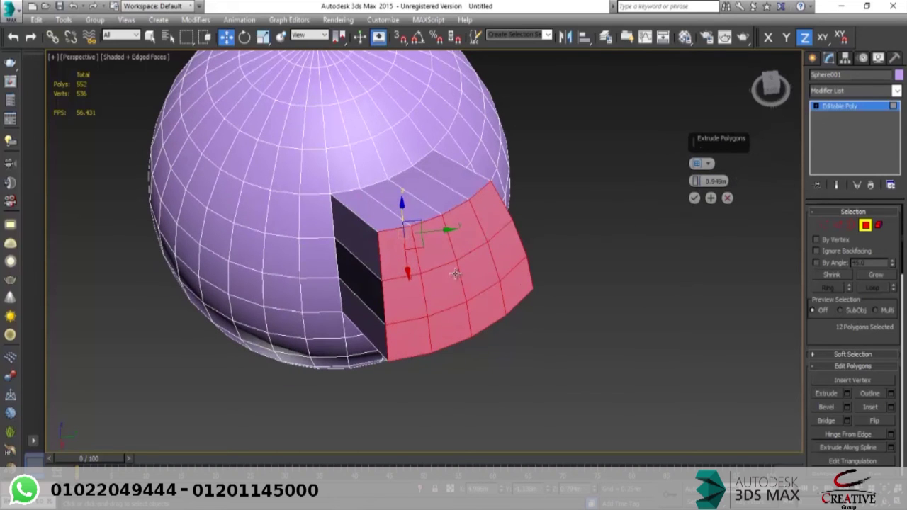
pyautogui.keyDown('alt'); pyautogui.moveTo(456, 274); pyautogui.dragTo(474, 298, button='middle'); pyautogui.keyUp('alt')
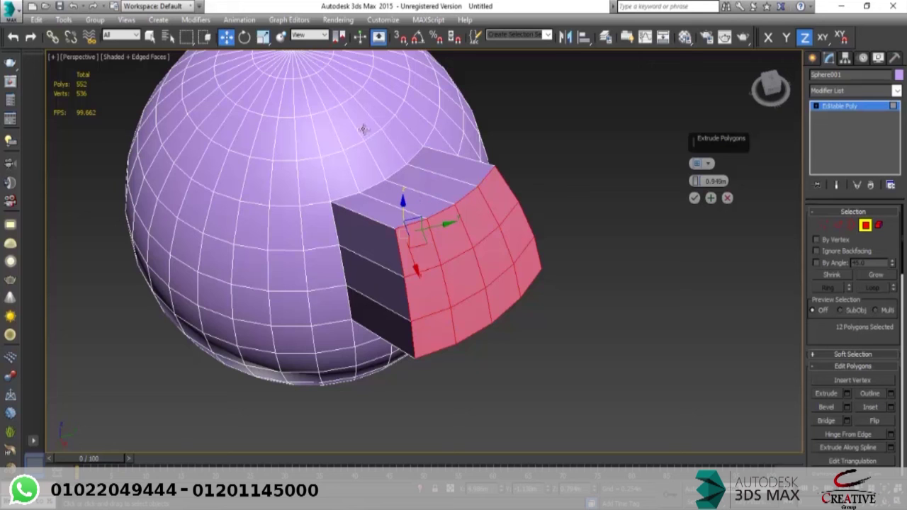
pyautogui.keyDown('alt'); pyautogui.moveTo(513, 203); pyautogui.dragTo(512, 197, button='middle'); pyautogui.keyUp('alt')
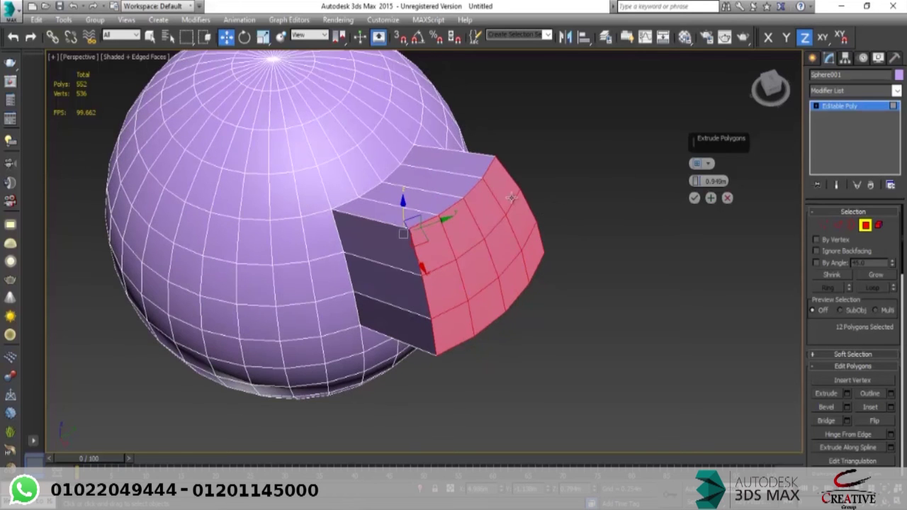
pyautogui.keyDown('alt'); pyautogui.moveTo(429, 151); pyautogui.dragTo(528, 144, button='middle'); pyautogui.keyUp('alt')
pyautogui.moveTo(695, 181); pyautogui.dragTo(689, 166)
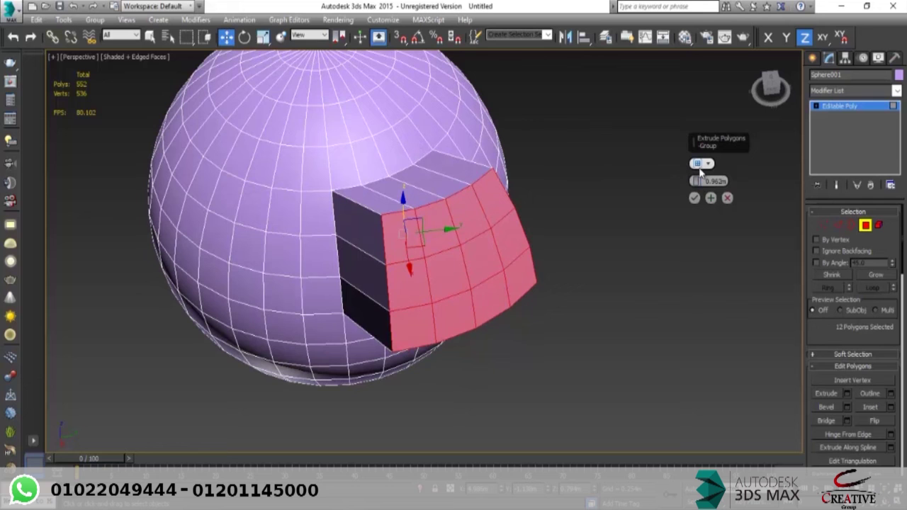
# Step: Compare the Local Normal and Group extrusion types on the sphere's polygon block, ending on Local Normal
pyautogui.click(711, 164)
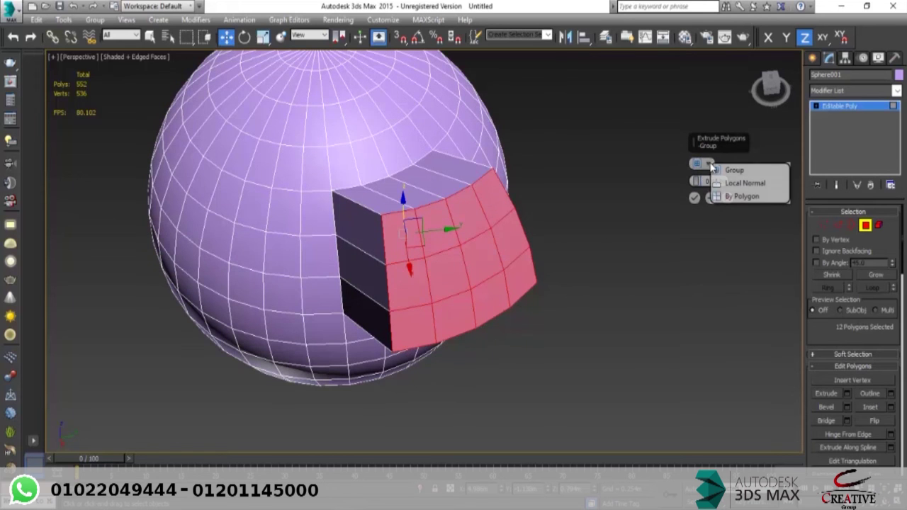
pyautogui.click(739, 182)
pyautogui.keyDown('alt'); pyautogui.moveTo(411, 234); pyautogui.dragTo(627, 229, button='middle'); pyautogui.keyUp('alt')
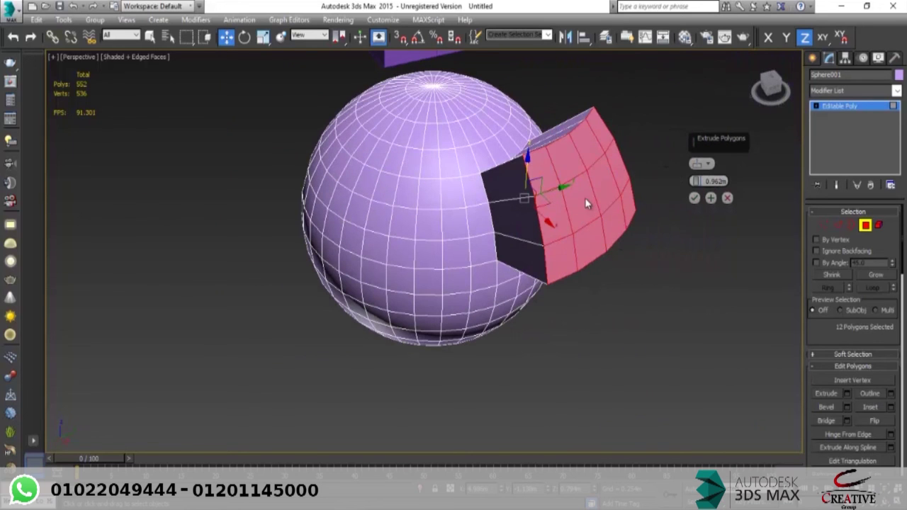
pyautogui.scroll(2, 586, 203)
pyautogui.click(708, 165)
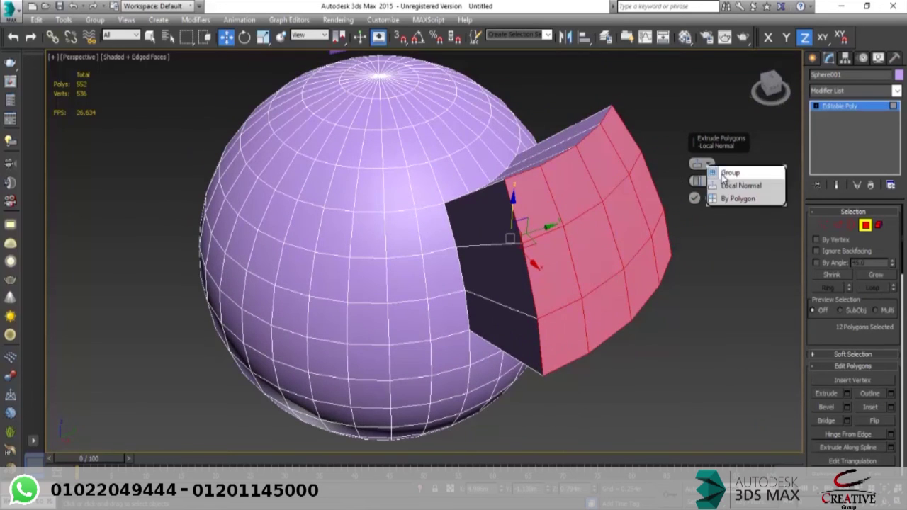
pyautogui.click(716, 178)
pyautogui.keyDown('alt'); pyautogui.moveTo(709, 202); pyautogui.dragTo(588, 247, button='middle'); pyautogui.keyUp('alt')
pyautogui.click(708, 165)
pyautogui.click(737, 186)
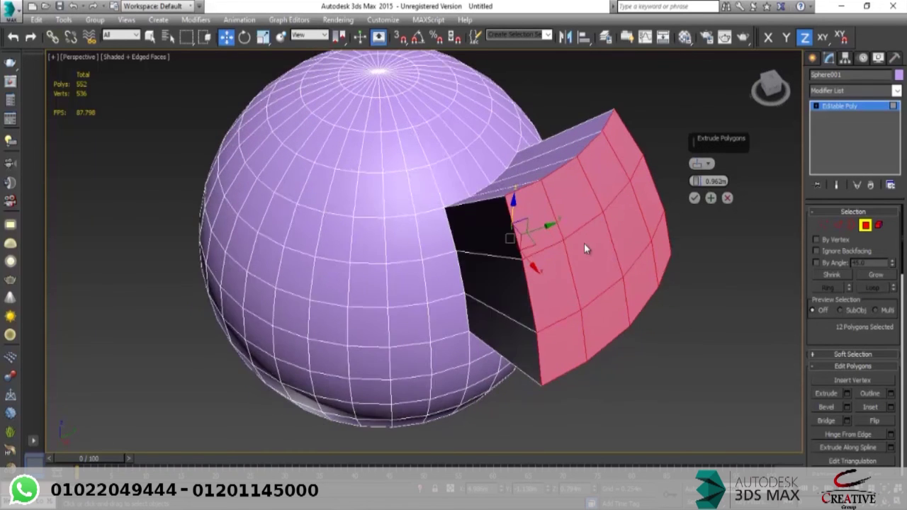
# Step: Switch the extrusion type to By Polygon and set the height to -0.384 m so the polygons sink into the sphere
pyautogui.click(707, 165)
pyautogui.click(722, 197)
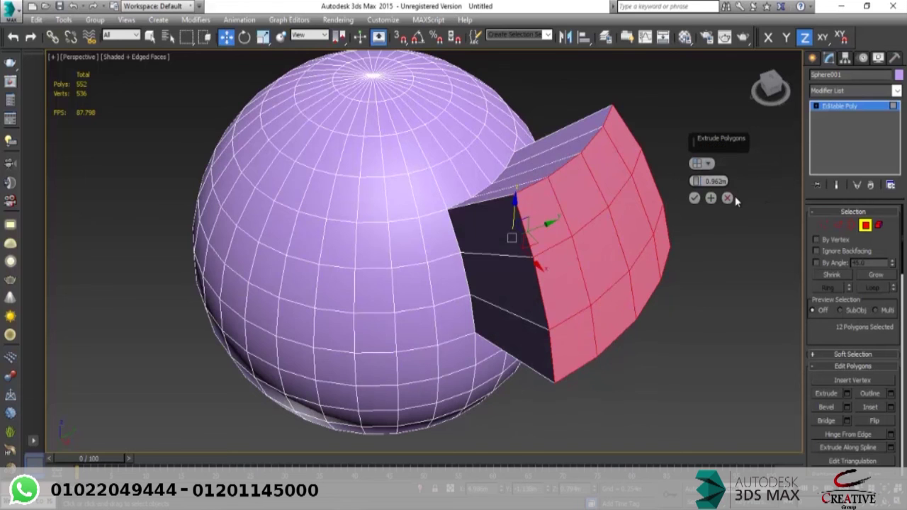
pyautogui.keyDown('alt'); pyautogui.moveTo(720, 198); pyautogui.dragTo(624, 199, button='middle'); pyautogui.keyUp('alt')
pyautogui.moveTo(697, 182); pyautogui.dragTo(685, 397)
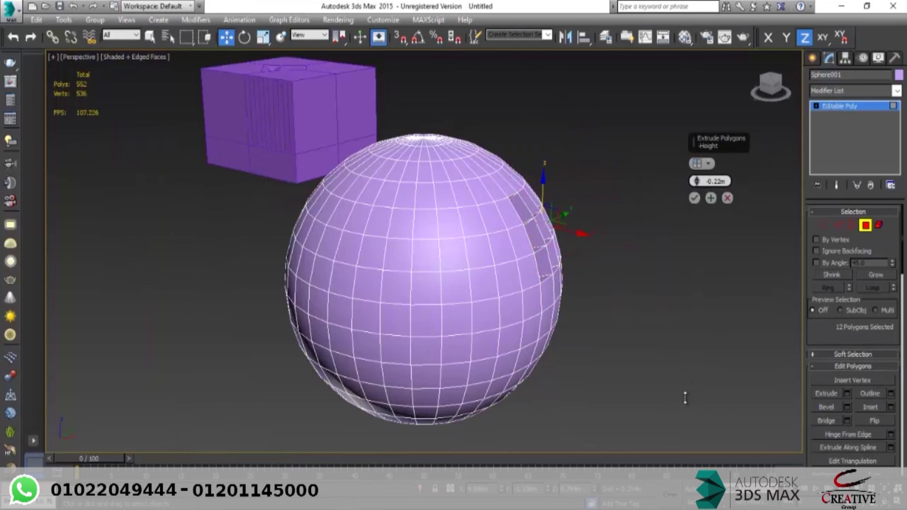
pyautogui.keyDown('alt'); pyautogui.moveTo(596, 275); pyautogui.dragTo(653, 183, button='middle'); pyautogui.keyUp('alt')
pyautogui.click(706, 164)
pyautogui.click(707, 165)
pyautogui.moveTo(697, 182); pyautogui.dragTo(725, 241)
pyautogui.keyDown('alt'); pyautogui.moveTo(671, 235); pyautogui.dragTo(648, 188, button='middle'); pyautogui.keyUp('alt')
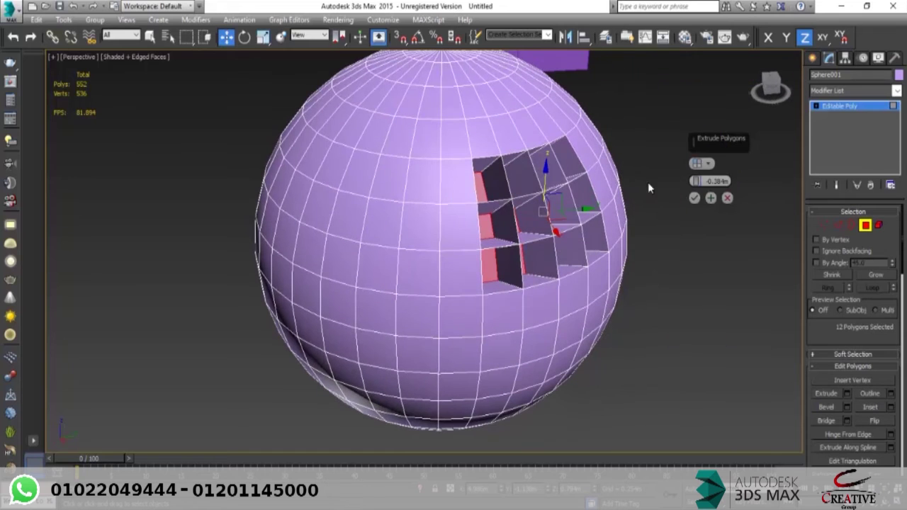
# Step: Preview the sphere's inward extrusion as Local Normal, adjust its height, and accept it with the Group type
pyautogui.click(708, 164)
pyautogui.click(712, 186)
pyautogui.keyDown('alt'); pyautogui.moveTo(586, 220); pyautogui.dragTo(531, 212, button='middle'); pyautogui.keyUp('alt')
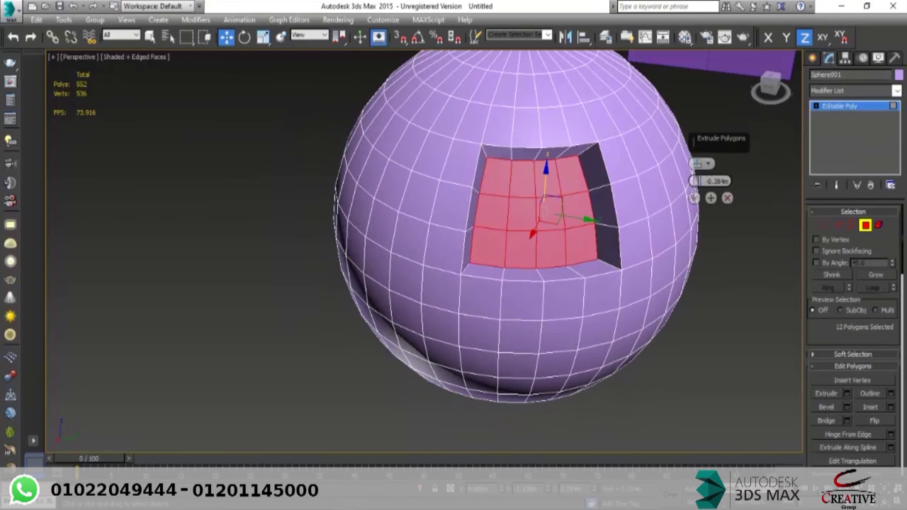
pyautogui.moveTo(698, 181); pyautogui.dragTo(695, 158)
pyautogui.keyDown('alt'); pyautogui.moveTo(506, 203); pyautogui.dragTo(763, 201, button='middle'); pyautogui.keyUp('alt')
pyautogui.click(707, 164)
pyautogui.click(710, 173)
pyautogui.click(695, 199)
# Step: Leave polygon editing and delete the sphere
pyautogui.scroll(-5, 595, 206)
pyautogui.moveTo(567, 207); pyautogui.dragTo(460, 229, button='middle')
pyautogui.click(813, 59)
pyautogui.click(624, 163)
pyautogui.press('z')
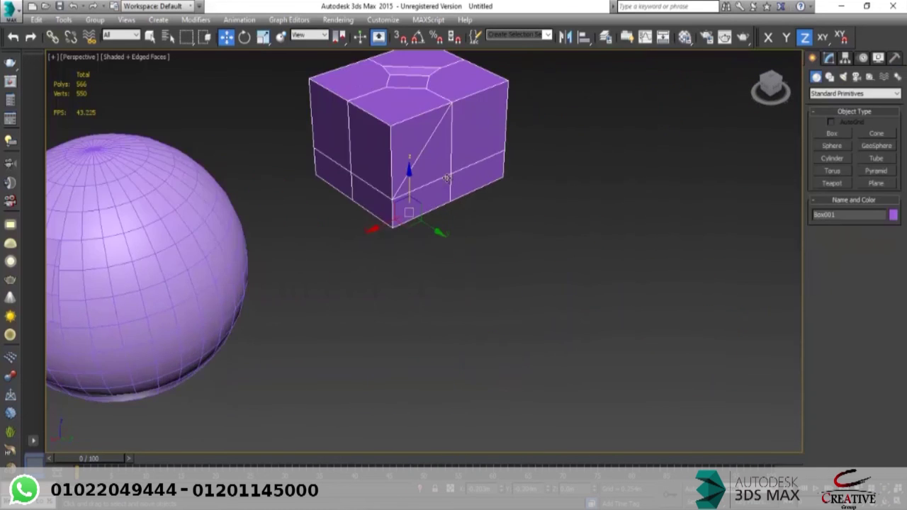
pyautogui.click(176, 225)
pyautogui.press('Delete')
# Step: Return to polygon editing on the box and select its large bottom polygon
pyautogui.click(452, 106)
pyautogui.press('z')
pyautogui.keyDown('alt'); pyautogui.moveTo(448, 156); pyautogui.dragTo(534, 107, button='middle'); pyautogui.keyUp('alt')
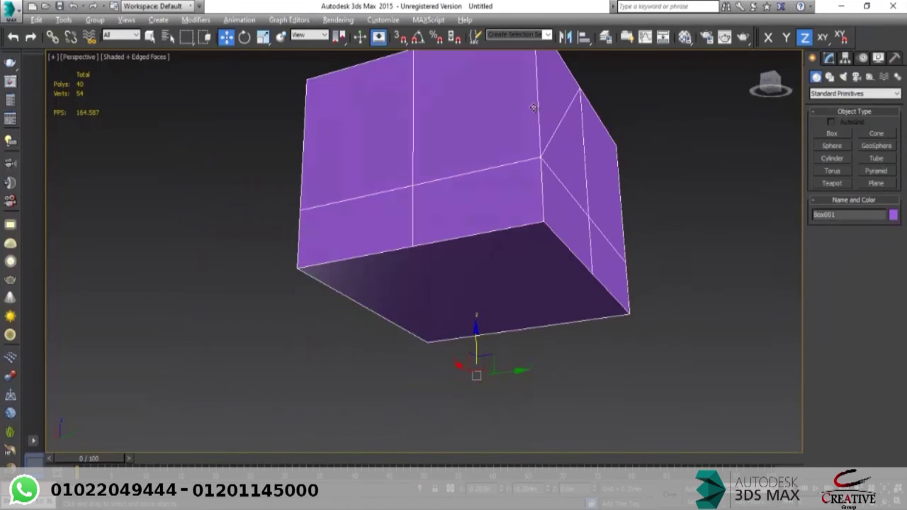
pyautogui.press('4')
pyautogui.click(514, 287)
pyautogui.scroll(-2, 530, 220)
pyautogui.moveTo(530, 220); pyautogui.dragTo(519, 148, button='middle')
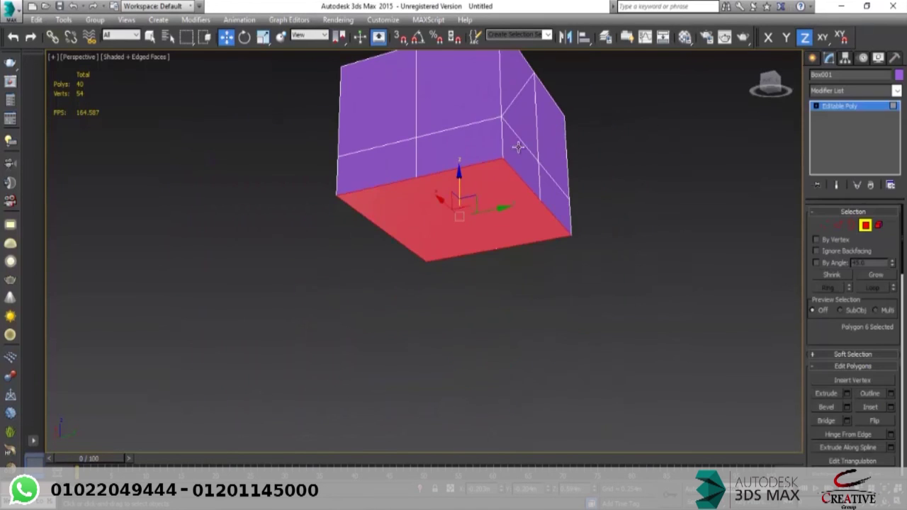
pyautogui.moveTo(510, 209); pyautogui.dragTo(552, 149, button='middle')
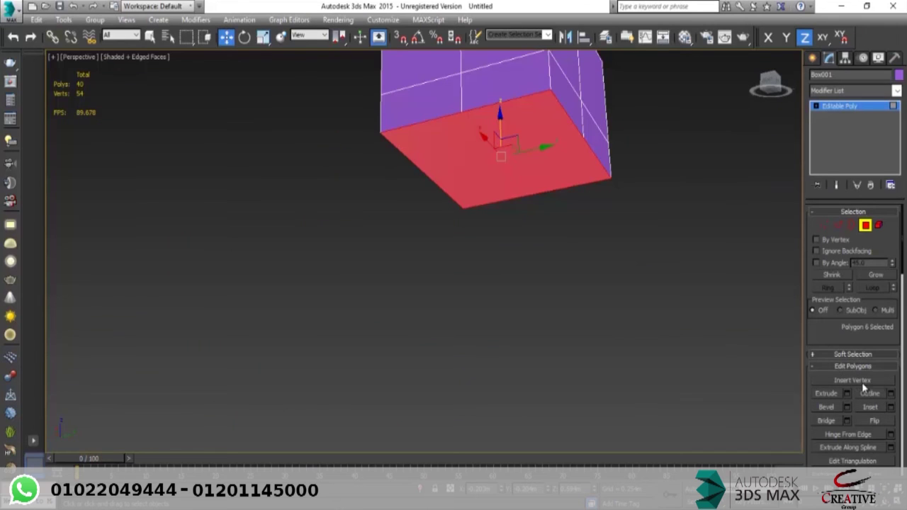
# Step: Try different Outline amounts on the box's bottom polygon and cancel the operation
pyautogui.click(892, 394)
pyautogui.moveTo(698, 164); pyautogui.dragTo(723, 176)
pyautogui.click(727, 182)
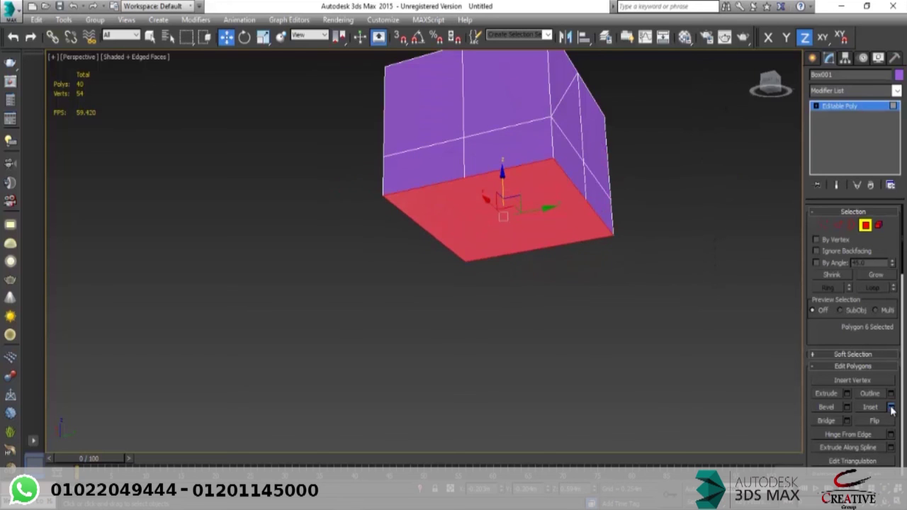
# Step: Try insetting the box's bottom polygon as a Group with varying amounts, review the inset types, and cancel
pyautogui.click(892, 409)
pyautogui.keyDown('alt'); pyautogui.moveTo(560, 207); pyautogui.dragTo(544, 174, button='middle'); pyautogui.keyUp('alt')
pyautogui.moveTo(696, 183); pyautogui.dragTo(694, 159)
pyautogui.keyDown('alt'); pyautogui.moveTo(539, 198); pyautogui.dragTo(496, 239, button='middle'); pyautogui.keyUp('alt')
pyautogui.moveTo(696, 183)
pyautogui.mouseDown()
pyautogui.moveTo(699, 204)
pyautogui.moveTo(701, 168)
pyautogui.moveTo(689, 161)
pyautogui.moveTo(687, 139)
pyautogui.moveTo(696, 186)
pyautogui.mouseUp()
pyautogui.click(710, 165)
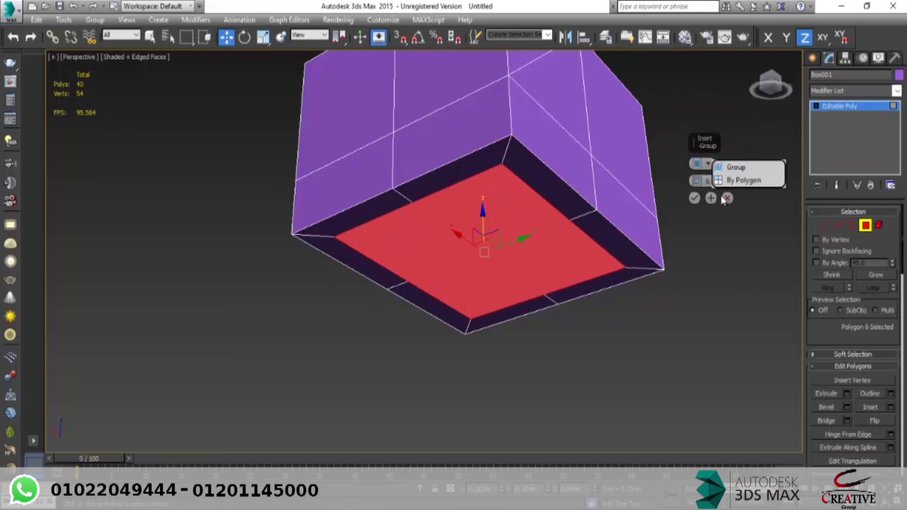
pyautogui.click(726, 198)
pyautogui.click(727, 197)
# Step: Select the four polygons that make up one side face of the box
pyautogui.keyDown('alt'); pyautogui.moveTo(558, 138); pyautogui.dragTo(538, 149, button='middle'); pyautogui.keyUp('alt')
pyautogui.click(567, 152)
pyautogui.keyDown('ctrl'); pyautogui.click(531, 156); pyautogui.keyUp('ctrl')
pyautogui.keyDown('ctrl'); pyautogui.click(522, 227); pyautogui.keyUp('ctrl')
pyautogui.keyDown('ctrl'); pyautogui.click(578, 237); pyautogui.keyUp('ctrl')
pyautogui.keyDown('alt'); pyautogui.moveTo(578, 238); pyautogui.dragTo(632, 279, button='middle'); pyautogui.keyUp('alt')
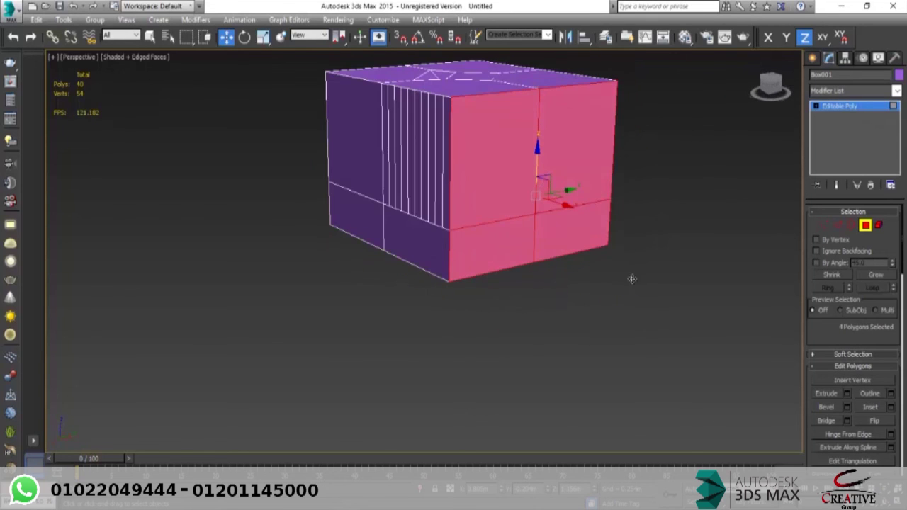
# Step: Start an inset of the four selected side polygons as a Group with an amount of 0.095 m
pyautogui.keyDown('shift'); pyautogui.click(872, 405); pyautogui.keyUp('shift')
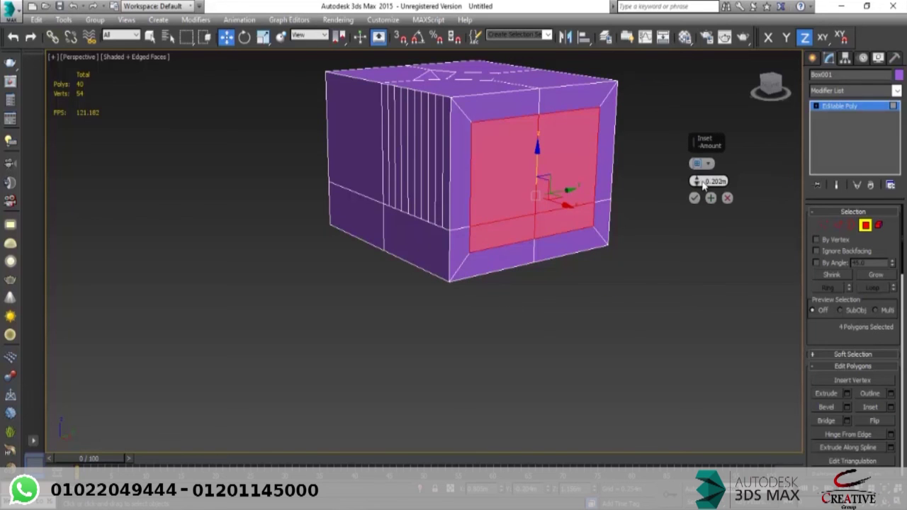
pyautogui.scroll(3, 584, 123)
pyautogui.moveTo(699, 182); pyautogui.dragTo(697, 207)
# Step: Switch the inset type to By Polygon, set the amount to 0.035 m, and accept the inset
pyautogui.click(708, 164)
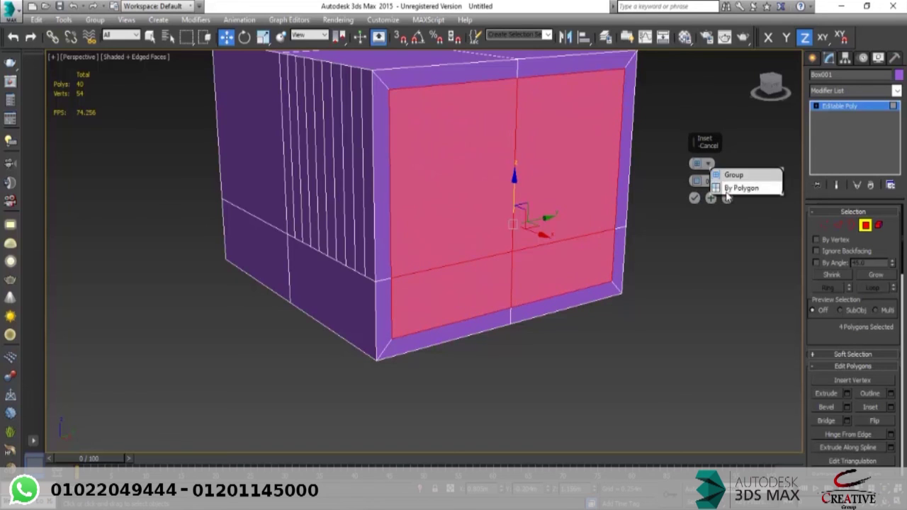
pyautogui.click(730, 189)
pyautogui.keyDown('alt'); pyautogui.moveTo(572, 162); pyautogui.dragTo(625, 82, button='middle'); pyautogui.keyUp('alt')
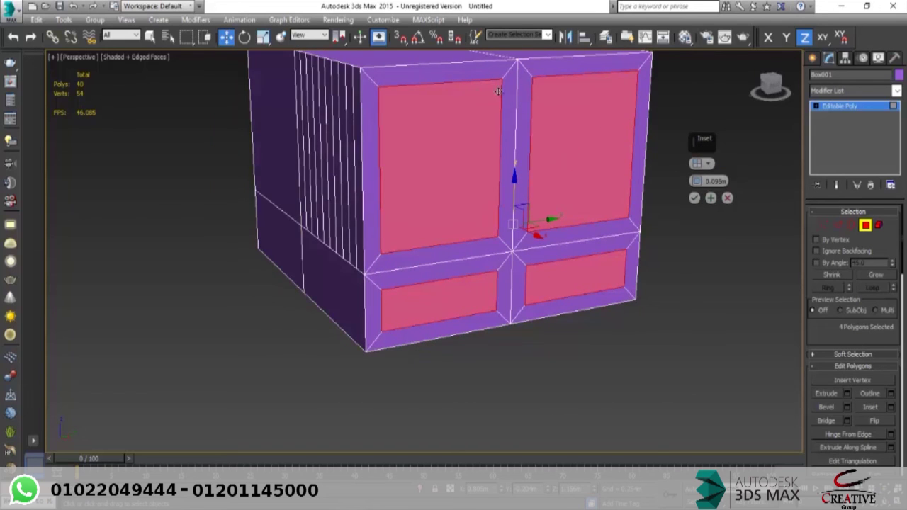
pyautogui.keyDown('alt'); pyautogui.moveTo(539, 201); pyautogui.dragTo(557, 201, button='middle'); pyautogui.keyUp('alt')
pyautogui.moveTo(697, 183); pyautogui.dragTo(697, 203)
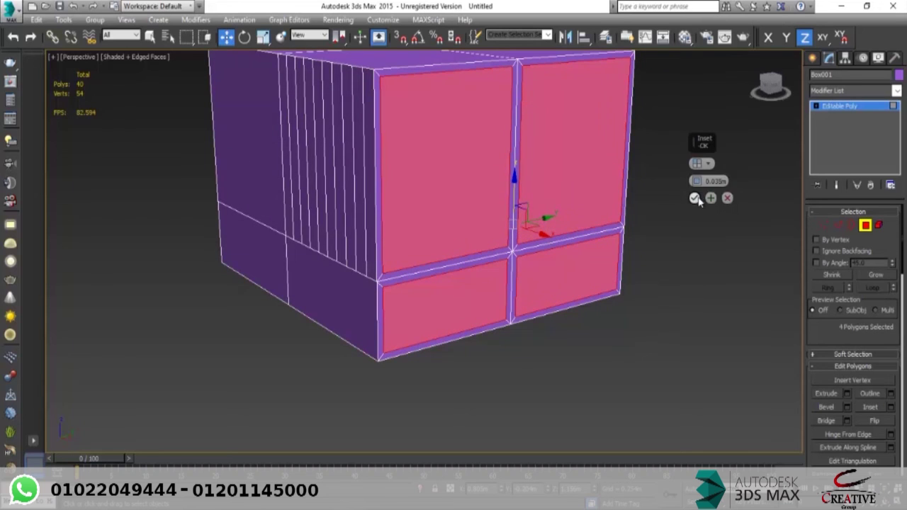
pyautogui.click(695, 198)
pyautogui.keyDown('alt'); pyautogui.moveTo(622, 189); pyautogui.dragTo(602, 79, button='middle'); pyautogui.keyUp('alt')
pyautogui.keyDown('alt'); pyautogui.moveTo(543, 204); pyautogui.dragTo(512, 204, button='middle'); pyautogui.keyUp('alt')
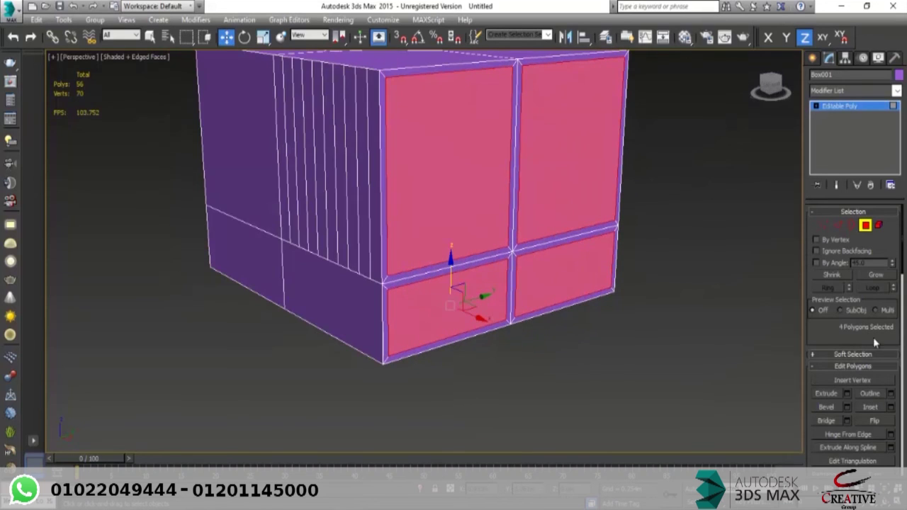
# Step: Extrude the four inset side polygons inward to form recessed panels
pyautogui.click(848, 394)
pyautogui.moveTo(699, 183); pyautogui.dragTo(698, 190)
pyautogui.keyDown('alt'); pyautogui.moveTo(584, 188); pyautogui.dragTo(658, 214, button='middle'); pyautogui.keyUp('alt')
pyautogui.click(696, 198)
pyautogui.keyDown('alt'); pyautogui.moveTo(608, 132); pyautogui.dragTo(583, 177, button='middle'); pyautogui.keyUp('alt')
pyautogui.scroll(-2, 593, 166)
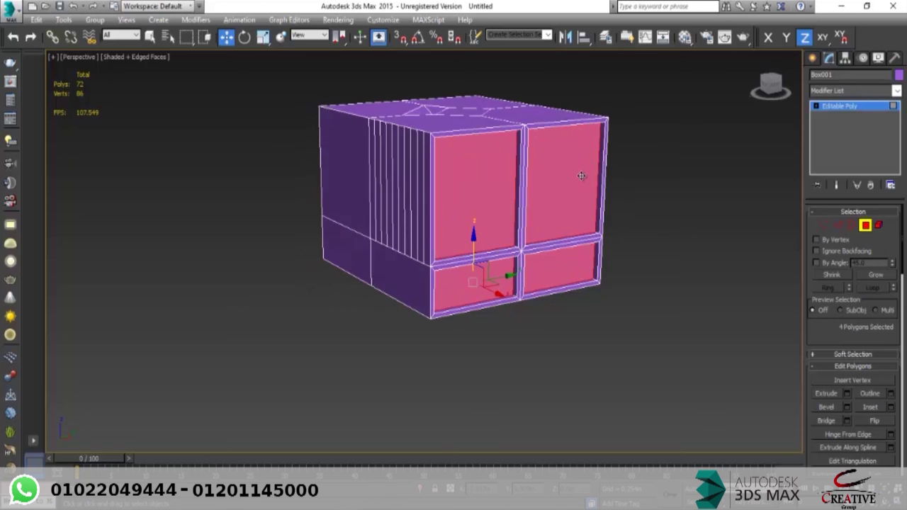
# Step: Select the box's bottom polygon and start a Bevel on it
pyautogui.scroll(-4, 594, 169)
pyautogui.keyDown('alt'); pyautogui.moveTo(575, 214); pyautogui.dragTo(568, 173, button='middle'); pyautogui.keyUp('alt')
pyautogui.scroll(2, 529, 232)
pyautogui.click(528, 232)
pyautogui.moveTo(528, 230); pyautogui.dragTo(528, 170, button='middle')
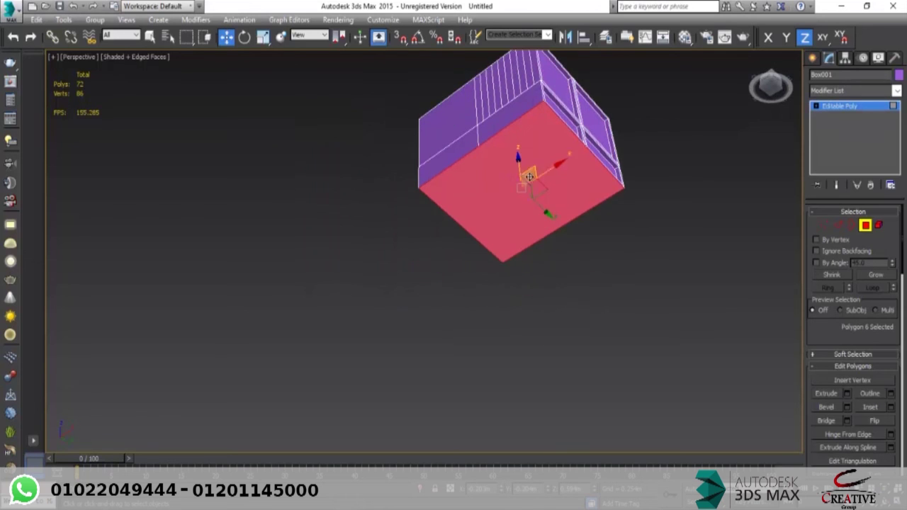
pyautogui.scroll(2, 537, 213)
pyautogui.click(848, 408)
pyautogui.keyDown('alt'); pyautogui.moveTo(664, 211); pyautogui.dragTo(614, 219, button='middle'); pyautogui.keyUp('alt')
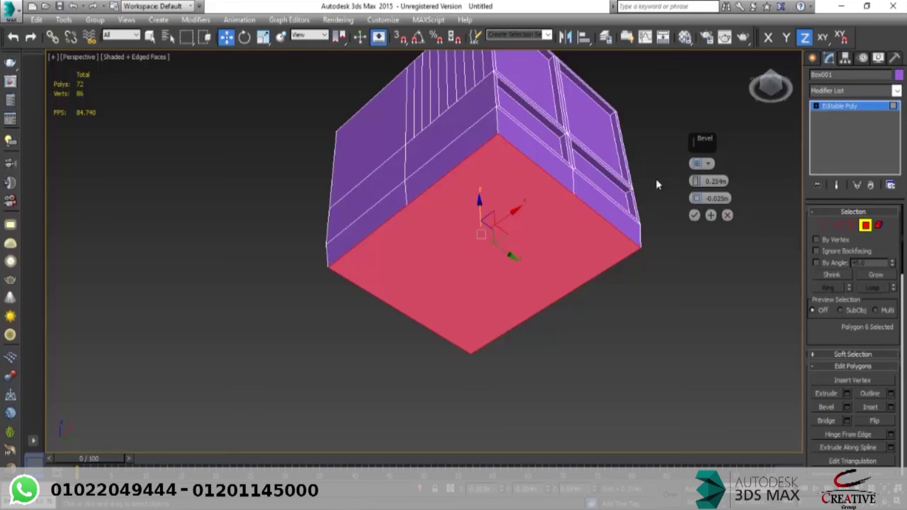
# Step: Adjust the bevel height, set its outline to -0.331 m so the bottom tapers inward, and accept the bevel
pyautogui.moveTo(697, 180); pyautogui.dragTo(694, 106)
pyautogui.moveTo(697, 199); pyautogui.dragTo(715, 251)
pyautogui.moveTo(619, 240)
pyautogui.keyDown('alt'); pyautogui.mouseDown(button='middle')
pyautogui.moveTo(575, 245)
pyautogui.moveTo(531, 270)
pyautogui.moveTo(562, 237)
pyautogui.moveTo(616, 226)
pyautogui.mouseUp(button='middle'); pyautogui.keyUp('alt')
pyautogui.moveTo(697, 181); pyautogui.dragTo(708, 216)
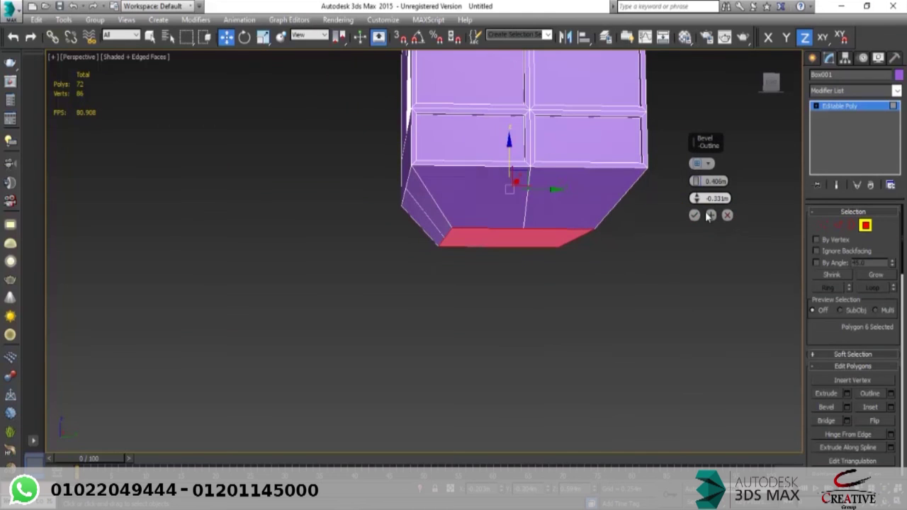
pyautogui.keyDown('alt'); pyautogui.moveTo(478, 259); pyautogui.dragTo(631, 237, button='middle'); pyautogui.keyUp('alt')
pyautogui.moveTo(697, 181)
pyautogui.mouseDown()
pyautogui.moveTo(697, 159)
pyautogui.moveTo(697, 179)
pyautogui.mouseUp()
pyautogui.keyDown('alt'); pyautogui.moveTo(565, 202); pyautogui.dragTo(540, 182, button='middle'); pyautogui.keyUp('alt')
pyautogui.click(696, 215)
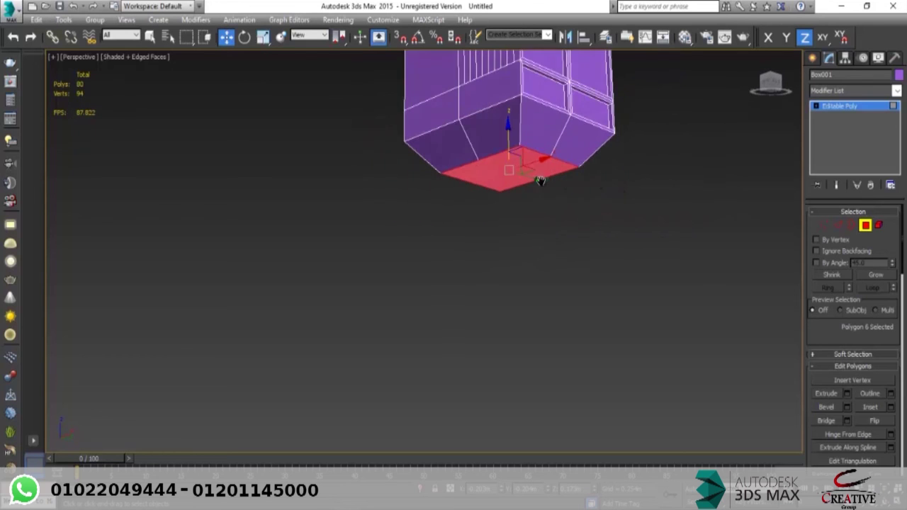
# Step: Flip the normal of the beveled bottom polygon and clear the selection
pyautogui.scroll(2, 540, 182)
pyautogui.moveTo(870, 327); pyautogui.dragTo(879, 240)
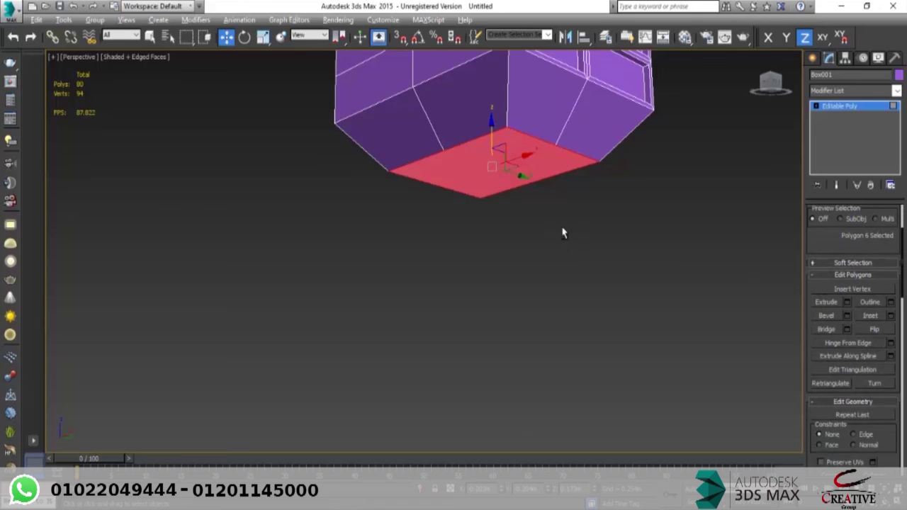
pyautogui.keyDown('alt'); pyautogui.moveTo(563, 233); pyautogui.dragTo(554, 162, button='middle'); pyautogui.keyUp('alt')
pyautogui.keyDown('alt'); pyautogui.moveTo(557, 107); pyautogui.dragTo(641, 213, button='middle'); pyautogui.keyUp('alt')
pyautogui.click(875, 329)
pyautogui.click(508, 234)
pyautogui.keyDown('alt'); pyautogui.moveTo(508, 234); pyautogui.dragTo(461, 154, button='middle'); pyautogui.keyUp('alt')
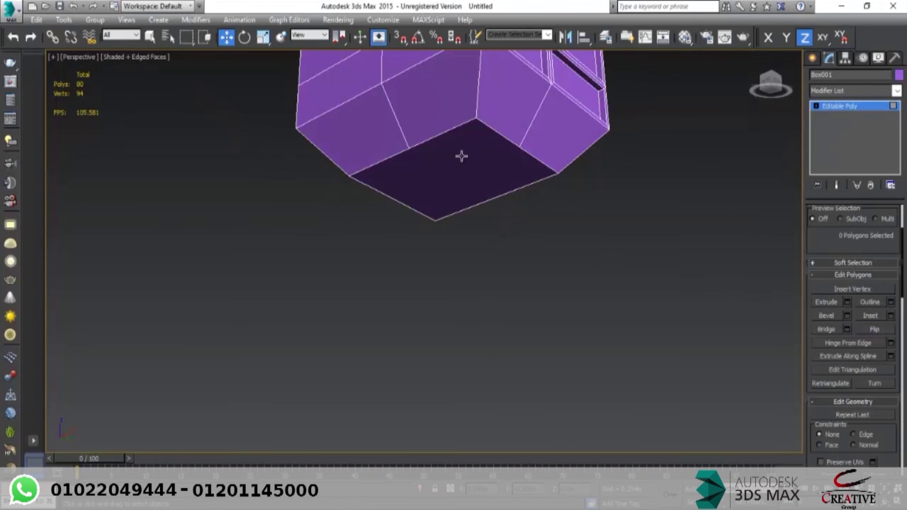
# Step: Reselect the bottom polygon and flip its normal back outward
pyautogui.click(461, 156)
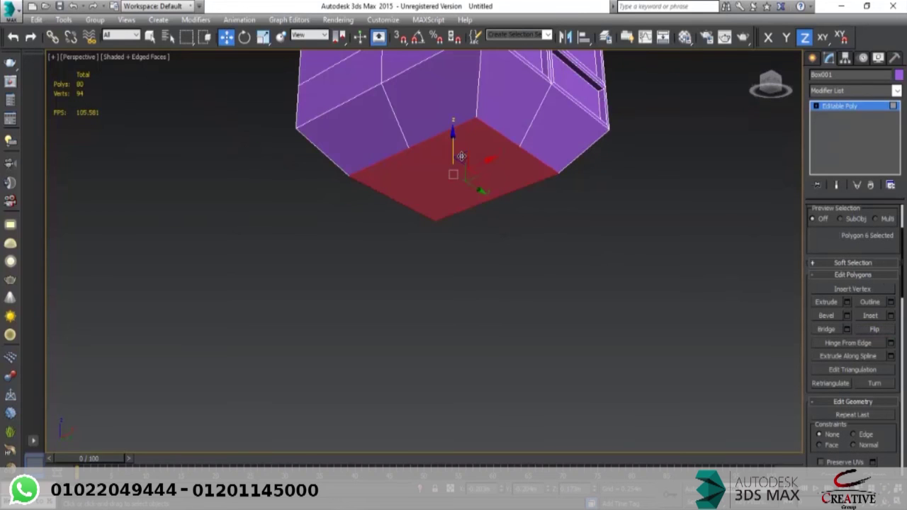
pyautogui.click(874, 330)
pyautogui.keyDown('alt'); pyautogui.moveTo(349, 216); pyautogui.dragTo(470, 227, button='middle'); pyautogui.keyUp('alt')
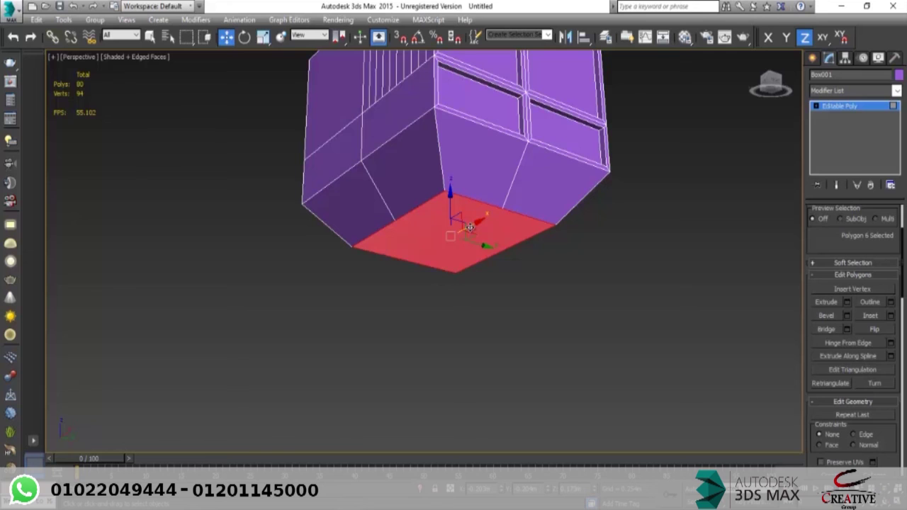
# Step: Flip the bottom polygon inward once more, deselect and reselect it, and flip it outward again
pyautogui.click(877, 333)
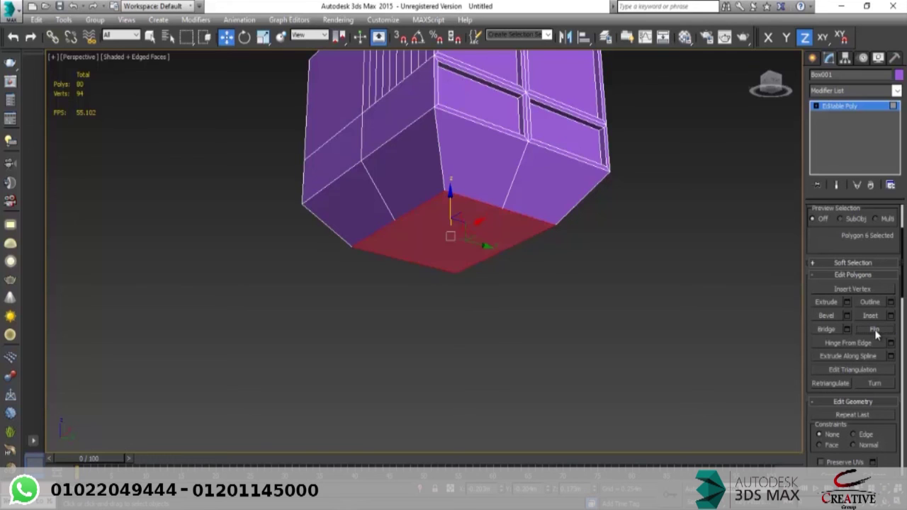
pyautogui.click(543, 318)
pyautogui.click(431, 228)
pyautogui.click(875, 329)
# Step: Create a second box, about 3.66 m long, 5.39 m wide and 4.05 m high, with three segments in each direction
pyautogui.keyDown('alt'); pyautogui.moveTo(466, 288); pyautogui.dragTo(490, 276, button='middle'); pyautogui.keyUp('alt')
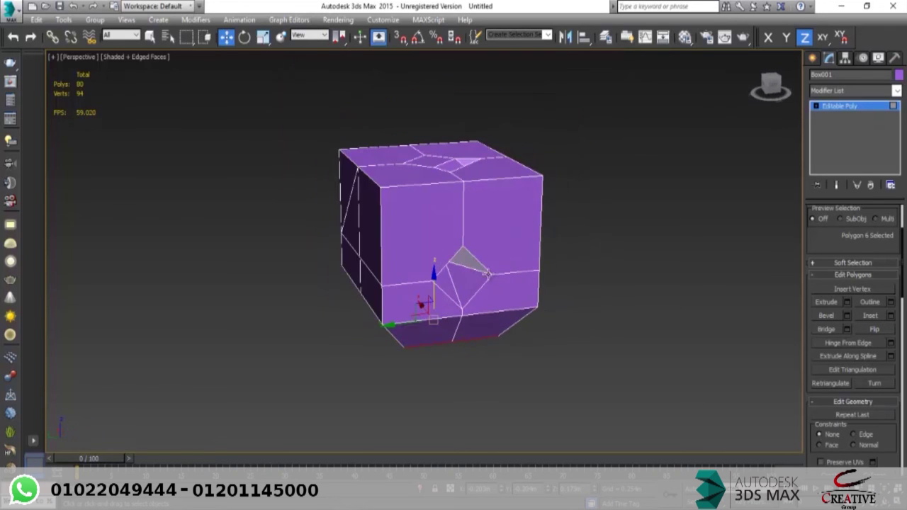
pyautogui.keyDown('alt'); pyautogui.moveTo(447, 257); pyautogui.dragTo(399, 245, button='middle'); pyautogui.keyUp('alt')
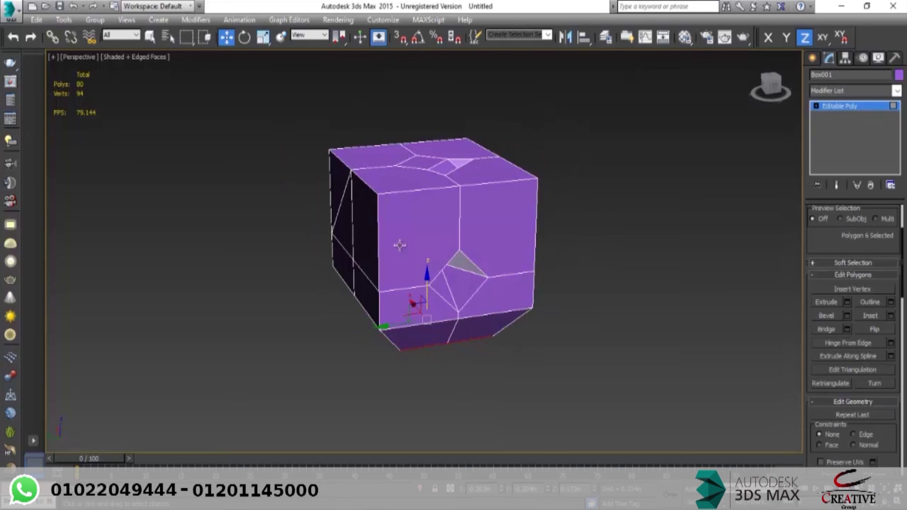
pyautogui.scroll(-3, 439, 246)
pyautogui.click(815, 60)
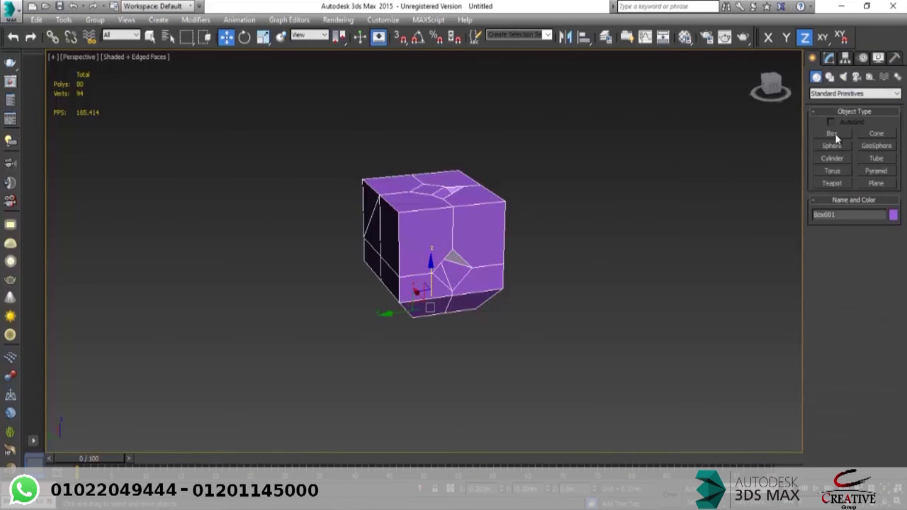
pyautogui.click(835, 135)
pyautogui.scroll(-4, 600, 222)
pyautogui.moveTo(600, 221); pyautogui.dragTo(665, 135, button='middle')
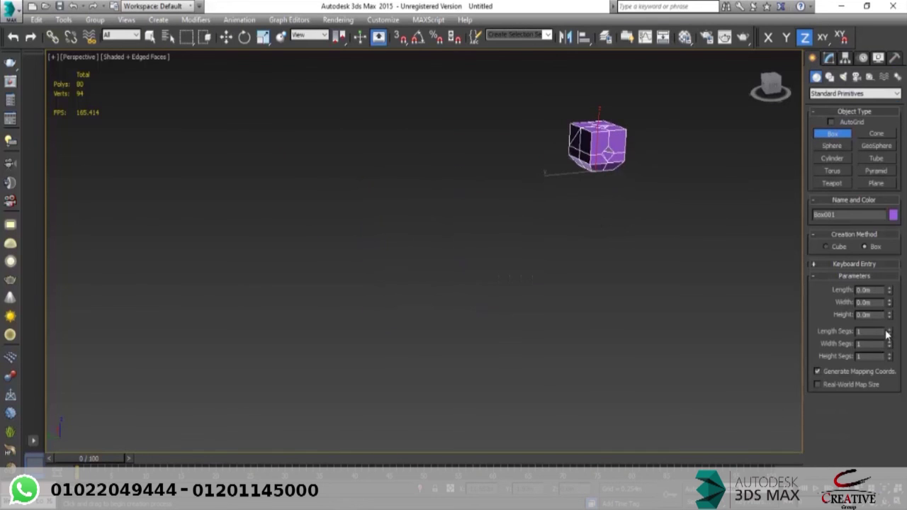
pyautogui.click(890, 358)
pyautogui.moveTo(500, 258); pyautogui.dragTo(462, 335)
pyautogui.click(475, 244)
pyautogui.press('w')
# Step: Convert the new box to Editable Poly and switch to Polygon level
pyautogui.keyDown('alt'); pyautogui.moveTo(486, 255); pyautogui.dragTo(606, 227, button='middle'); pyautogui.keyUp('alt')
pyautogui.scroll(3, 538, 249)
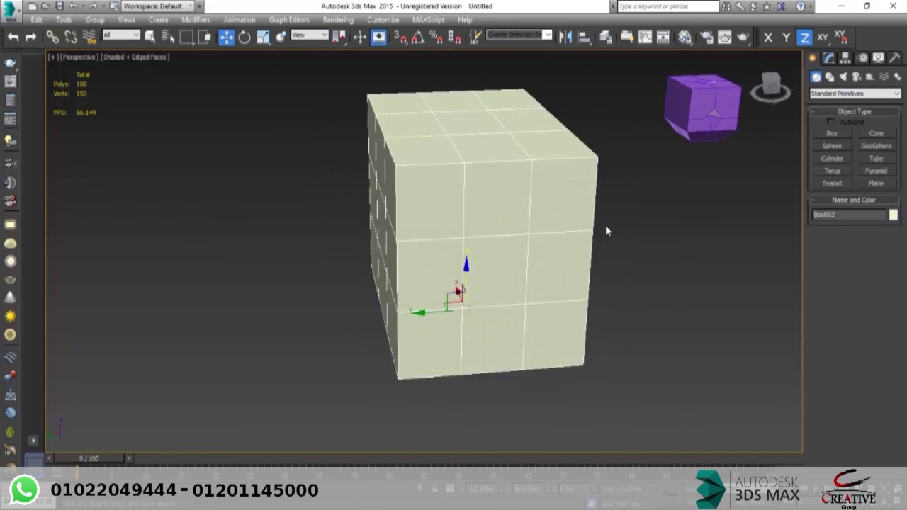
pyautogui.click(844, 59)
pyautogui.rightClick(450, 234)
pyautogui.moveTo(549, 351)
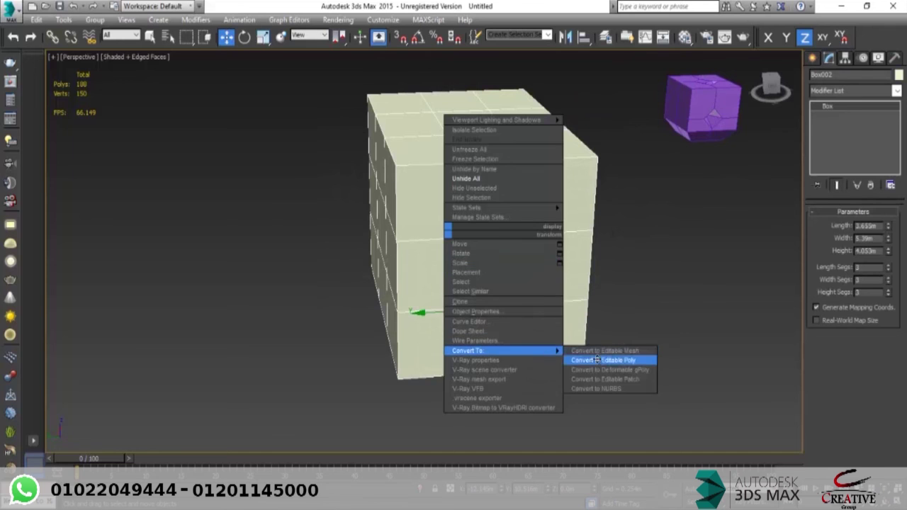
pyautogui.click(597, 360)
pyautogui.press('4')
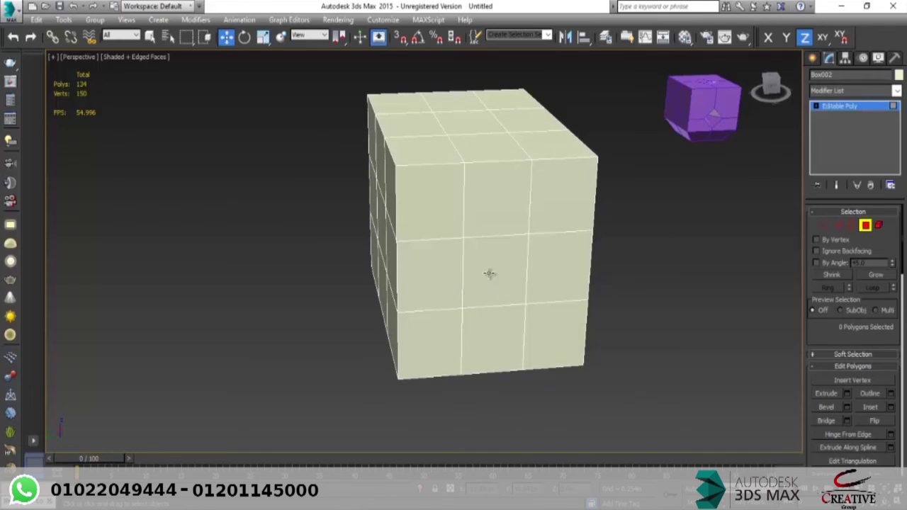
# Step: Select the centre polygons of two adjacent side faces of the new box and bridge them
pyautogui.click(490, 273)
pyautogui.keyDown('alt'); pyautogui.moveTo(421, 274); pyautogui.dragTo(355, 263, button='middle'); pyautogui.keyUp('alt')
pyautogui.keyDown('ctrl'); pyautogui.click(678, 308); pyautogui.keyUp('ctrl')
pyautogui.moveTo(511, 290); pyautogui.dragTo(426, 290, button='middle')
pyautogui.scroll(-2, 425, 290)
pyautogui.keyDown('alt'); pyautogui.moveTo(769, 326); pyautogui.dragTo(663, 330, button='middle'); pyautogui.keyUp('alt')
pyautogui.keyDown('alt'); pyautogui.moveTo(506, 329); pyautogui.dragTo(673, 330, button='middle'); pyautogui.keyUp('alt')
pyautogui.keyDown('alt'); pyautogui.moveTo(434, 286); pyautogui.dragTo(446, 288, button='middle'); pyautogui.keyUp('alt')
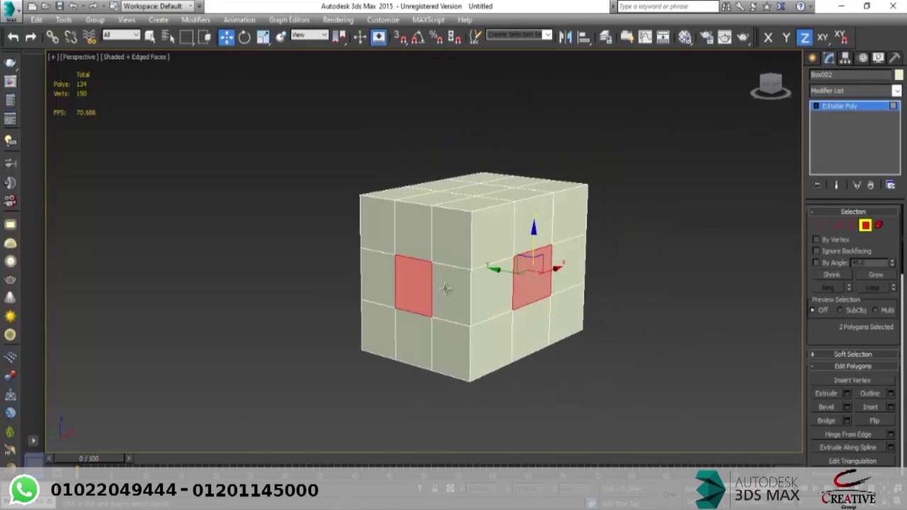
pyautogui.scroll(-1, 860, 323)
pyautogui.click(826, 399)
# Step: Examine the bridged passage through the box from several sides and from close up
pyautogui.keyDown('alt'); pyautogui.moveTo(498, 307); pyautogui.dragTo(577, 293, button='middle'); pyautogui.keyUp('alt')
pyautogui.scroll(6, 501, 290)
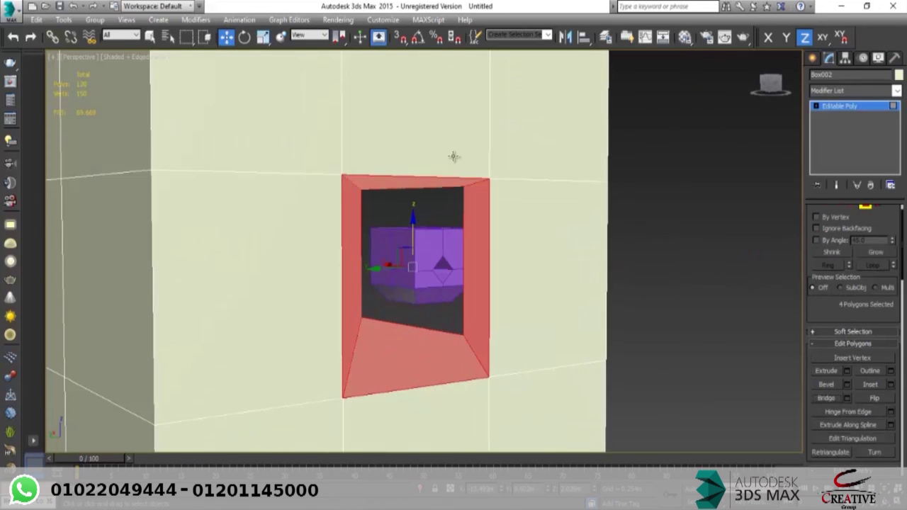
pyautogui.scroll(3, 405, 231)
pyautogui.scroll(-8, 409, 231)
pyautogui.keyDown('alt'); pyautogui.moveTo(411, 235); pyautogui.dragTo(418, 261, button='middle'); pyautogui.keyUp('alt')
pyautogui.scroll(5, 392, 240)
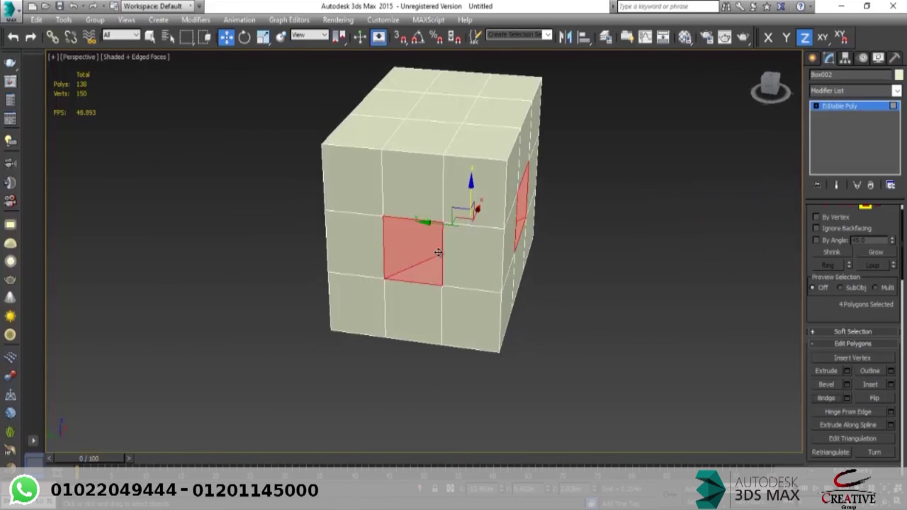
pyautogui.moveTo(521, 211)
pyautogui.keyDown('alt'); pyautogui.mouseDown(button='middle')
pyautogui.moveTo(523, 232)
pyautogui.moveTo(511, 224)
pyautogui.mouseUp(button='middle'); pyautogui.keyUp('alt')
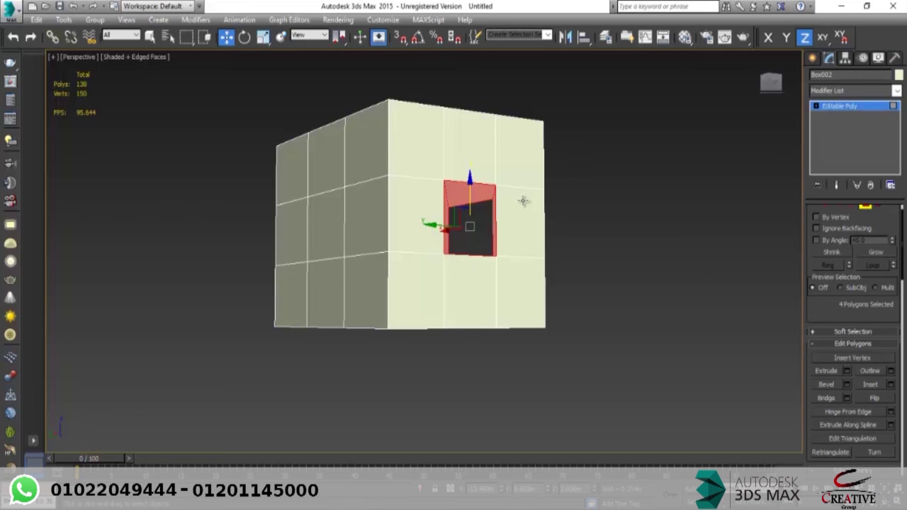
pyautogui.keyDown('alt'); pyautogui.moveTo(462, 263); pyautogui.dragTo(480, 202, button='middle'); pyautogui.keyUp('alt')
pyautogui.scroll(5, 475, 227)
pyautogui.scroll(-5, 486, 222)
pyautogui.scroll(3, 498, 240)
pyautogui.scroll(3, 536, 226)
# Step: Select the centre polygons of another side face and the bottom face, and bridge them
pyautogui.keyDown('alt'); pyautogui.moveTo(535, 225); pyautogui.dragTo(502, 206, button='middle'); pyautogui.keyUp('alt')
pyautogui.scroll(-4, 494, 247)
pyautogui.click(429, 257)
pyautogui.keyDown('ctrl'); pyautogui.click(370, 352); pyautogui.keyUp('ctrl')
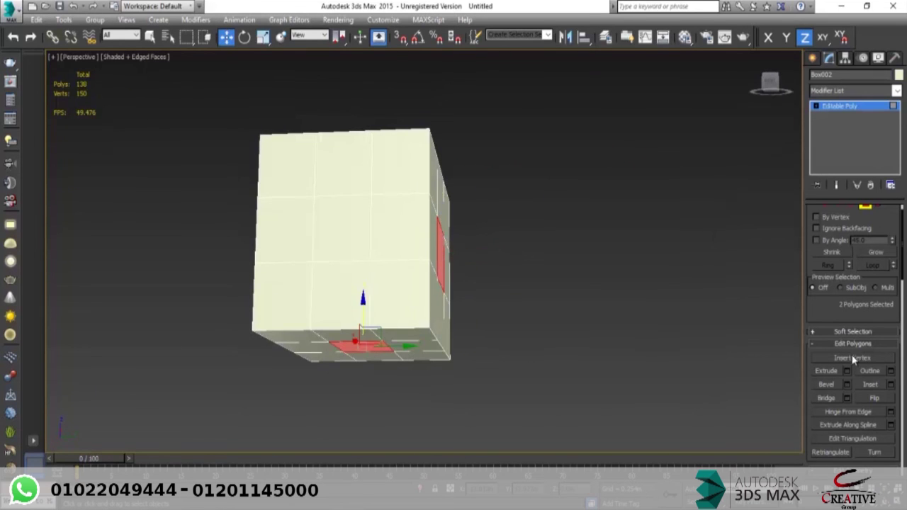
pyautogui.click(830, 402)
pyautogui.keyDown('alt'); pyautogui.moveTo(489, 275); pyautogui.dragTo(384, 358, button='middle'); pyautogui.keyUp('alt')
pyautogui.keyDown('alt'); pyautogui.moveTo(423, 303); pyautogui.dragTo(557, 263, button='middle'); pyautogui.keyUp('alt')
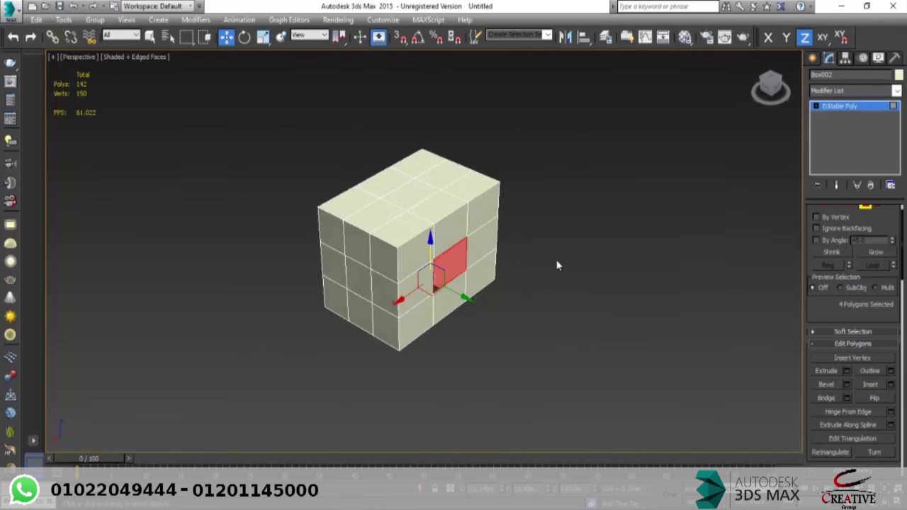
# Step: Switch the new box to Element level, try picking whole elements, and clear the selection
pyautogui.keyDown('alt'); pyautogui.moveTo(400, 263); pyautogui.dragTo(464, 229, button='middle'); pyautogui.keyUp('alt')
pyautogui.scroll(-3, 490, 232)
pyautogui.moveTo(884, 218); pyautogui.dragTo(881, 228)
pyautogui.click(879, 225)
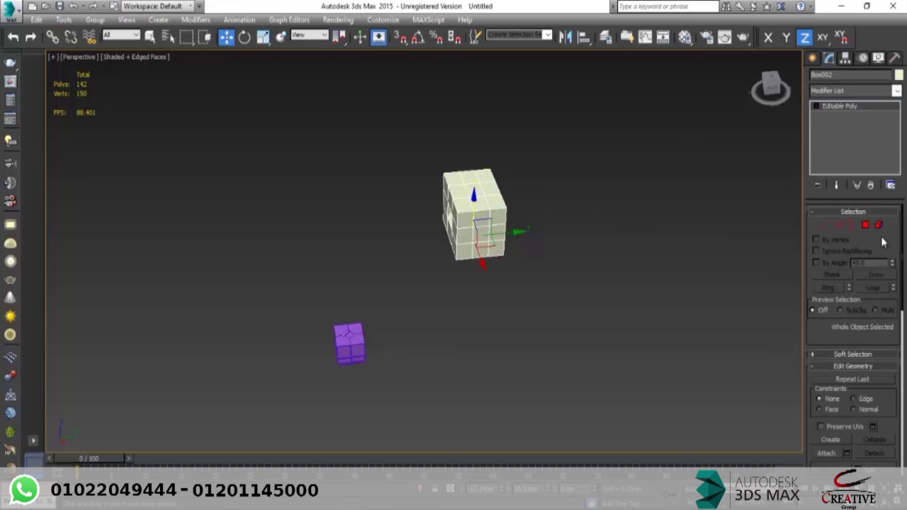
pyautogui.click(879, 224)
pyautogui.click(478, 233)
pyautogui.click(385, 336)
pyautogui.keyDown('alt'); pyautogui.moveTo(476, 249); pyautogui.dragTo(442, 248, button='middle'); pyautogui.keyUp('alt')
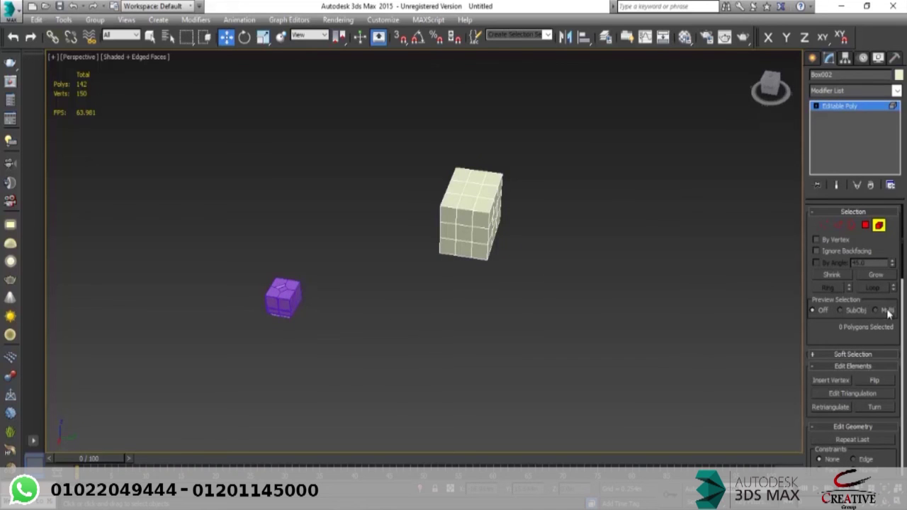
# Step: Attach the purple box to the new box's Editable Poly and return to the Move tool
pyautogui.scroll(-3, 851, 335)
pyautogui.scroll(-2, 836, 336)
pyautogui.click(825, 356)
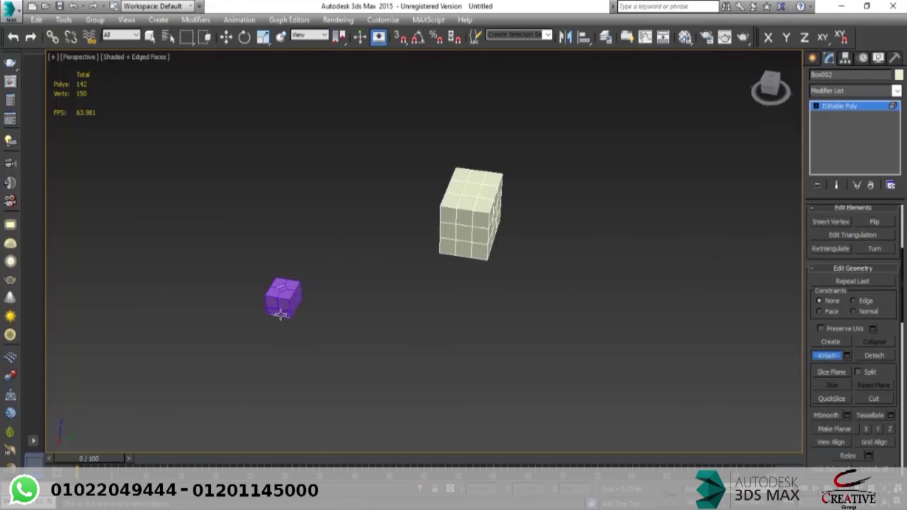
pyautogui.click(281, 314)
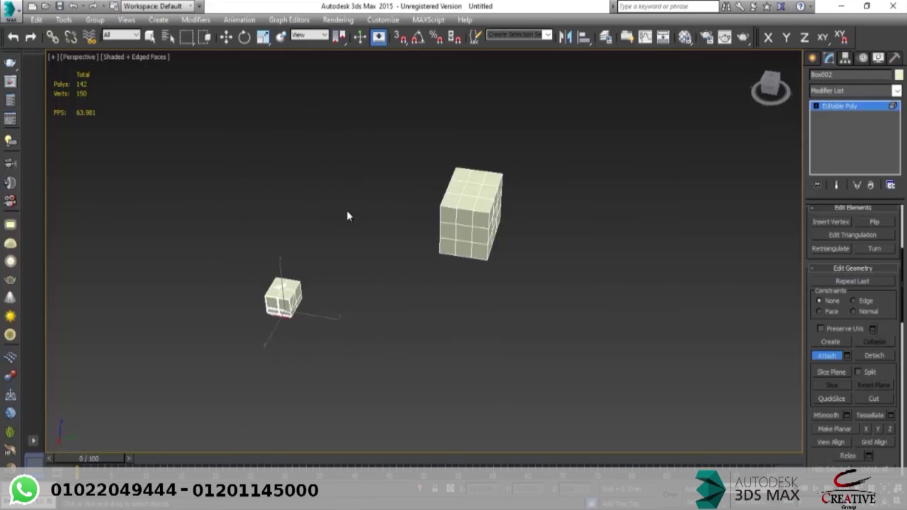
pyautogui.press('w')
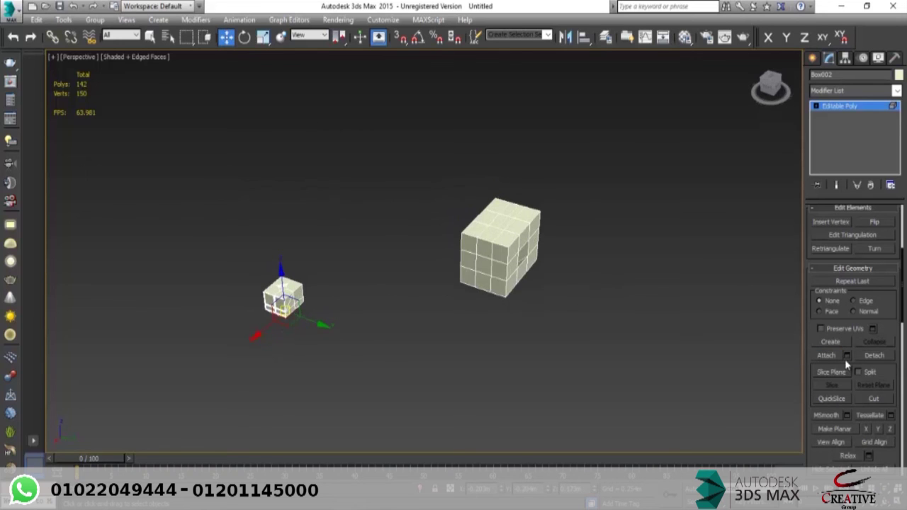
# Step: Open the Attach List to review which objects can be attached, and close it
pyautogui.click(848, 355)
pyautogui.moveTo(78, 9); pyautogui.dragTo(510, 58)
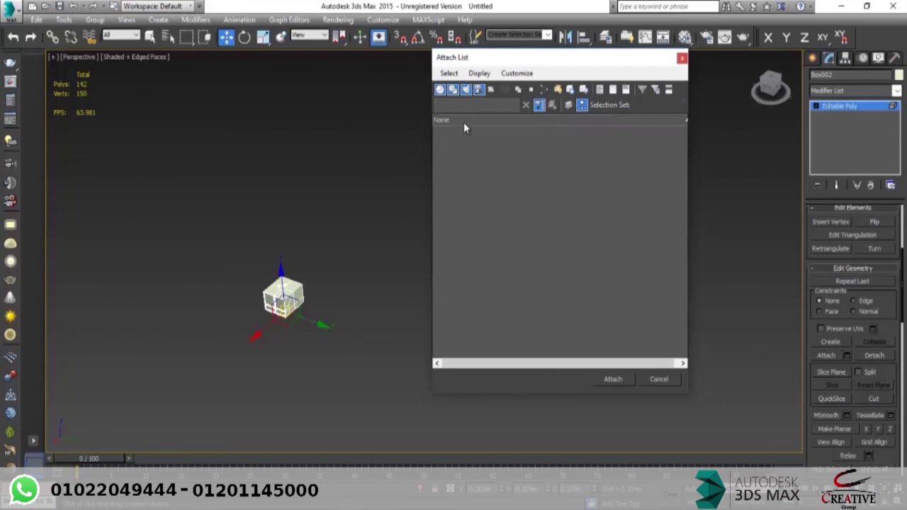
pyautogui.click(614, 380)
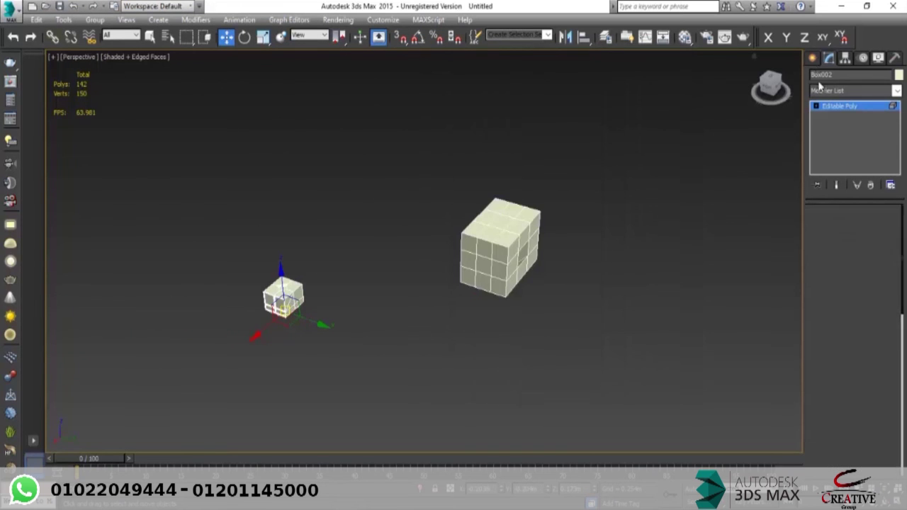
# Step: Create a sphere with a radius of about 4.02 m and a rectangular plane near the boxes
pyautogui.click(813, 58)
pyautogui.click(833, 146)
pyautogui.moveTo(364, 189); pyautogui.dragTo(380, 214)
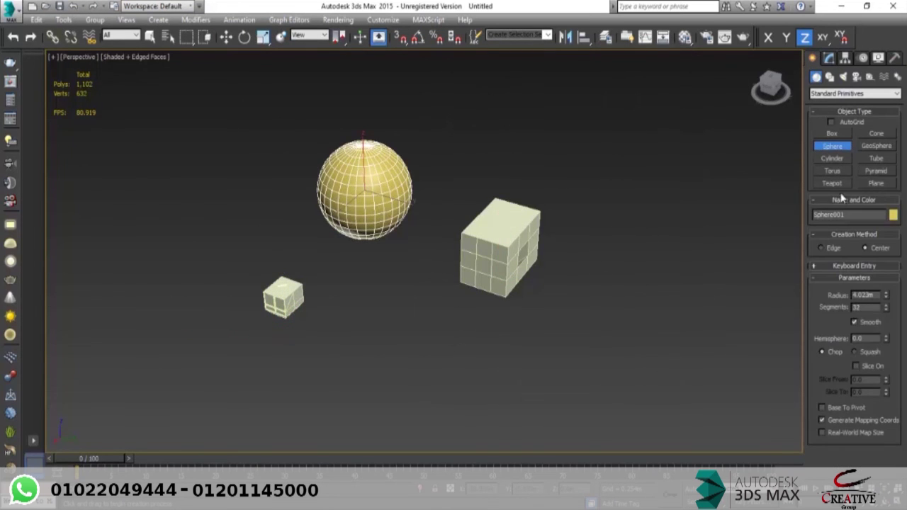
pyautogui.click(877, 183)
pyautogui.moveTo(229, 187); pyautogui.dragTo(190, 226)
pyautogui.press('w')
# Step: Attach Plane001 and Sphere001 to the segmented box's Editable Poly through the Attach List
pyautogui.click(524, 252)
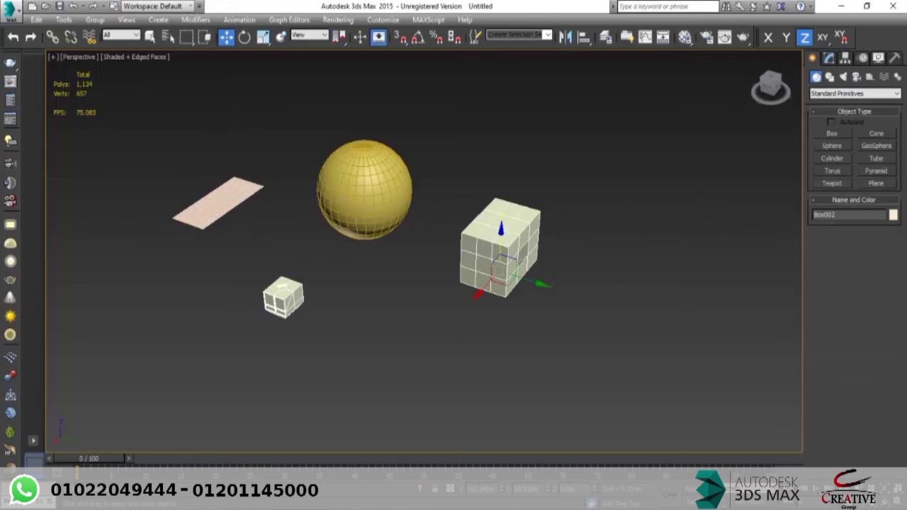
pyautogui.click(830, 58)
pyautogui.click(848, 454)
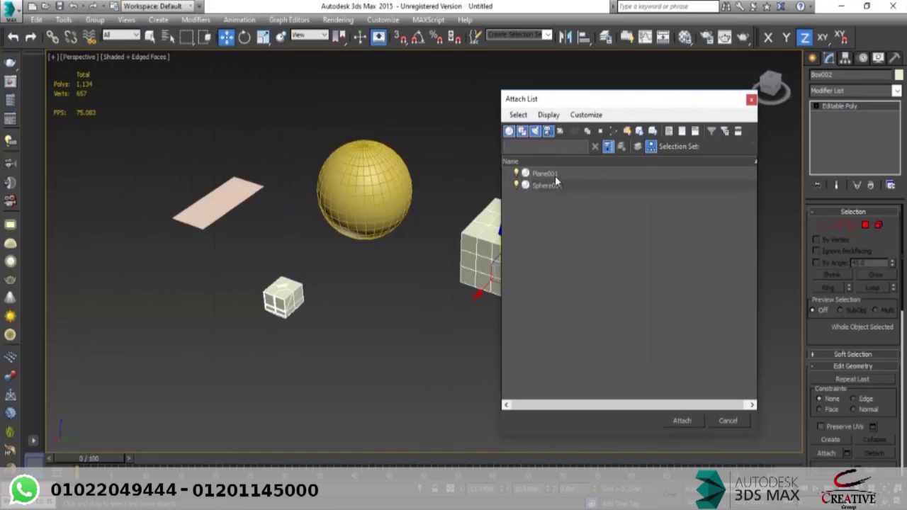
pyautogui.click(557, 174)
pyautogui.keyDown('ctrl'); pyautogui.click(566, 185); pyautogui.keyUp('ctrl')
pyautogui.click(682, 421)
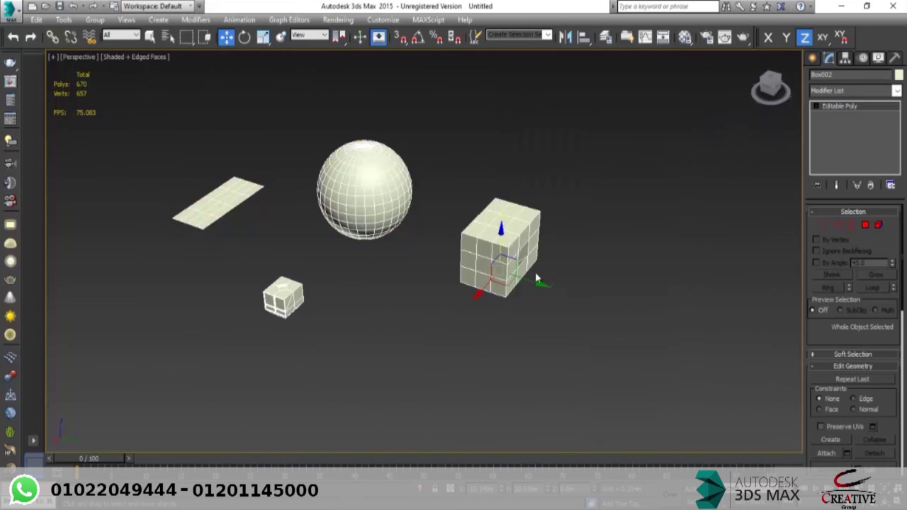
# Step: Switch to Element level and select the small box element of the combined object
pyautogui.moveTo(495, 304)
pyautogui.keyDown('alt'); pyautogui.mouseDown(button='middle')
pyautogui.moveTo(515, 300)
pyautogui.moveTo(503, 306)
pyautogui.mouseUp(button='middle'); pyautogui.keyUp('alt')
pyautogui.click(879, 225)
pyautogui.click(310, 309)
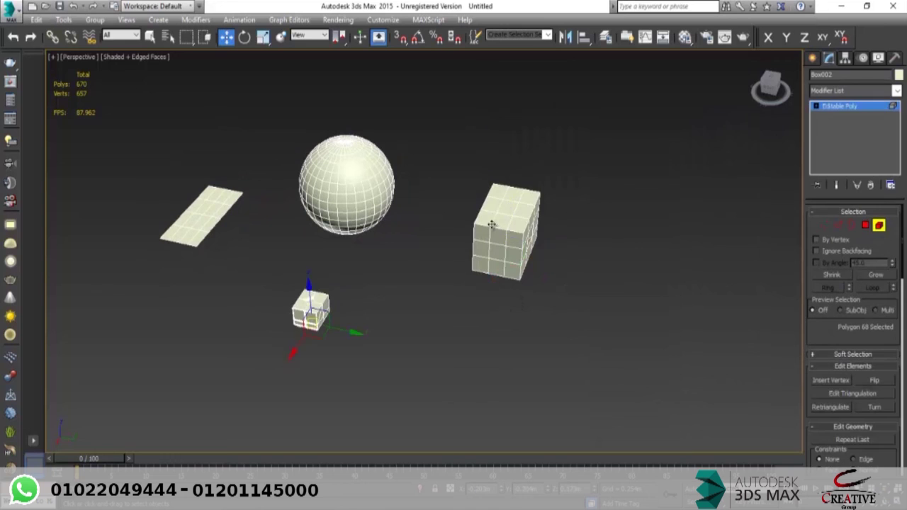
# Step: Select the segmented box, small box, sphere and plane elements in turn to check that each one selects separately
pyautogui.click(496, 212)
pyautogui.keyDown('alt'); pyautogui.moveTo(318, 315); pyautogui.dragTo(336, 319, button='middle'); pyautogui.keyUp('alt')
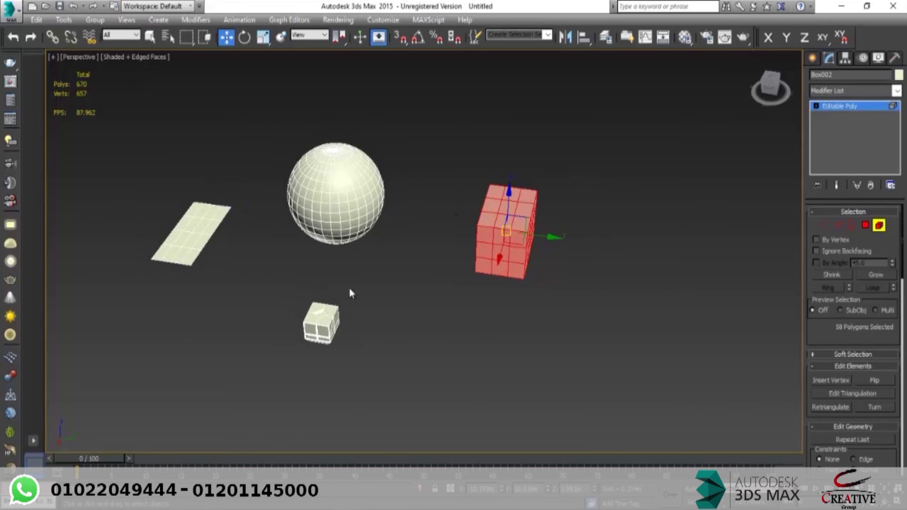
pyautogui.click(318, 321)
pyautogui.click(319, 173)
pyautogui.click(208, 225)
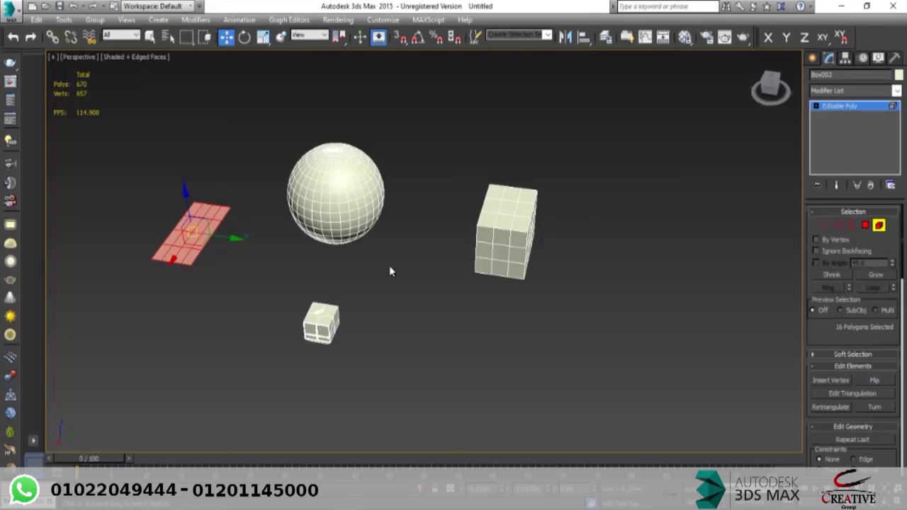
pyautogui.click(493, 228)
pyautogui.click(349, 171)
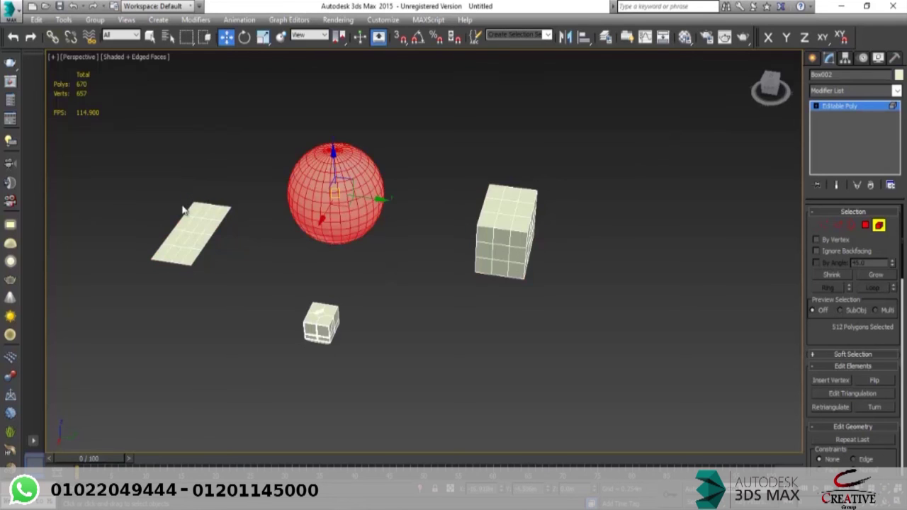
pyautogui.click(436, 173)
# Step: Return the combined object to object level, re-enter Element level and select the sphere element
pyautogui.click(813, 59)
pyautogui.moveTo(427, 263); pyautogui.dragTo(476, 253, button='middle')
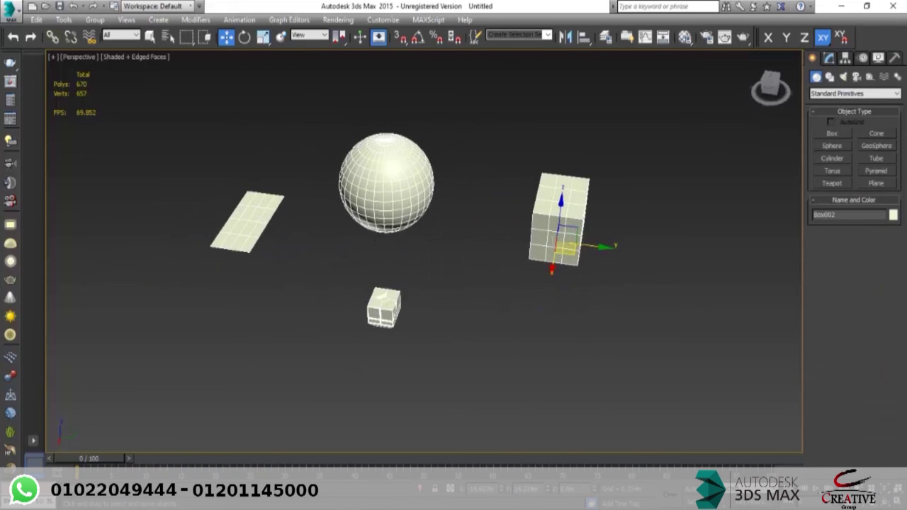
pyautogui.click(830, 57)
pyautogui.keyDown('alt'); pyautogui.moveTo(482, 177); pyautogui.dragTo(441, 167, button='middle'); pyautogui.keyUp('alt')
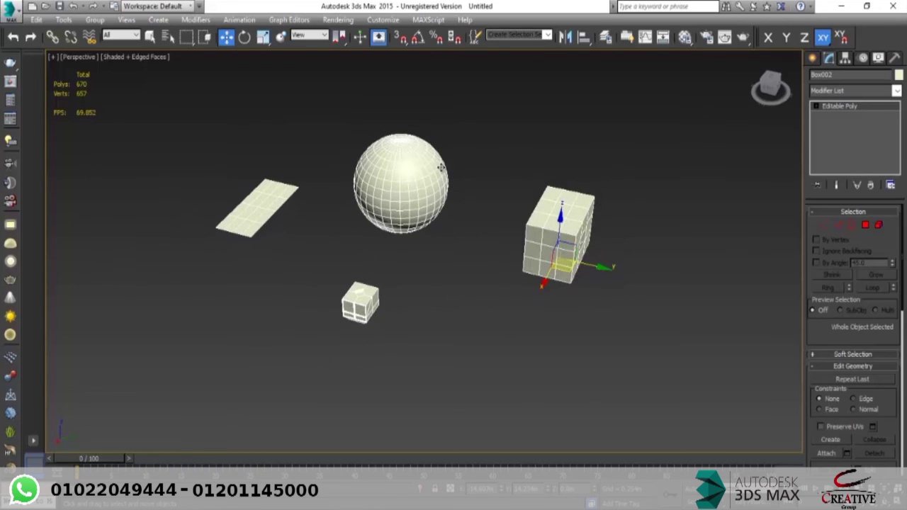
pyautogui.keyDown('alt'); pyautogui.moveTo(418, 211); pyautogui.dragTo(517, 223, button='middle'); pyautogui.keyUp('alt')
pyautogui.click(879, 225)
pyautogui.click(425, 184)
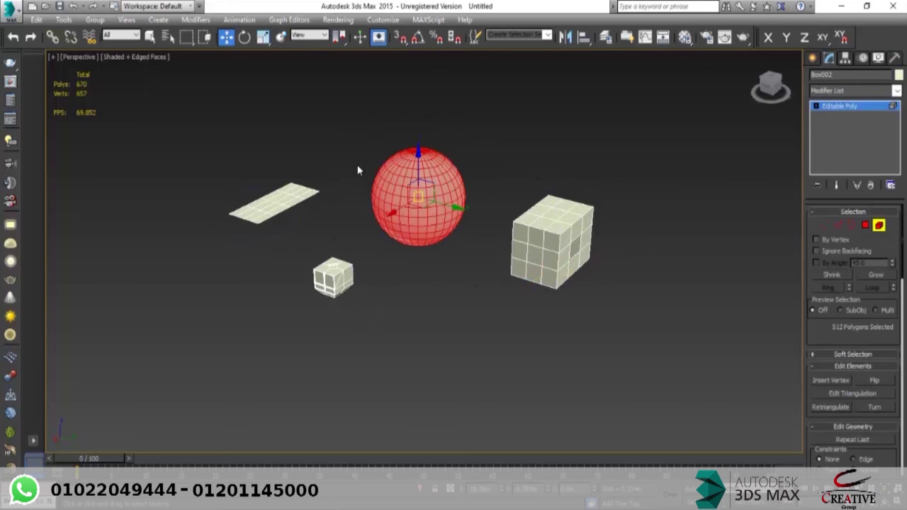
# Step: Detach the sphere element as a separate object named "Sreative Gr"
pyautogui.scroll(-10, 854, 356)
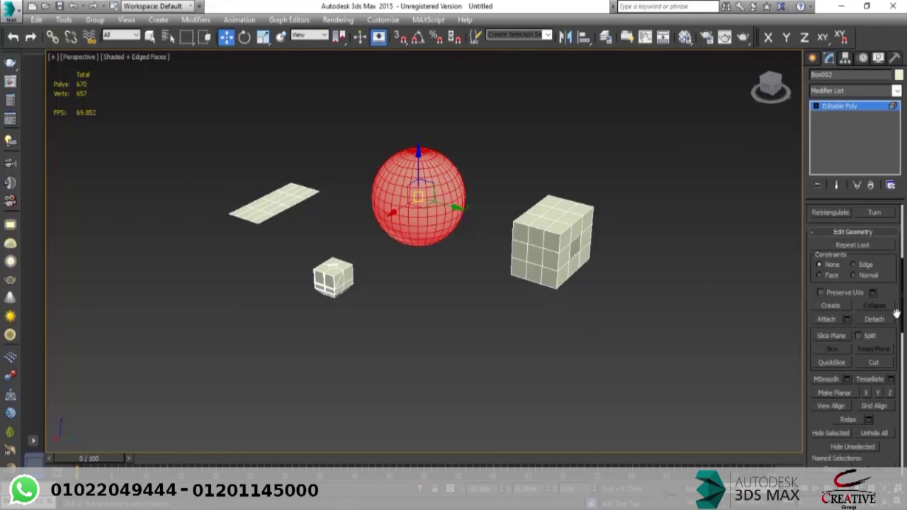
pyautogui.click(874, 320)
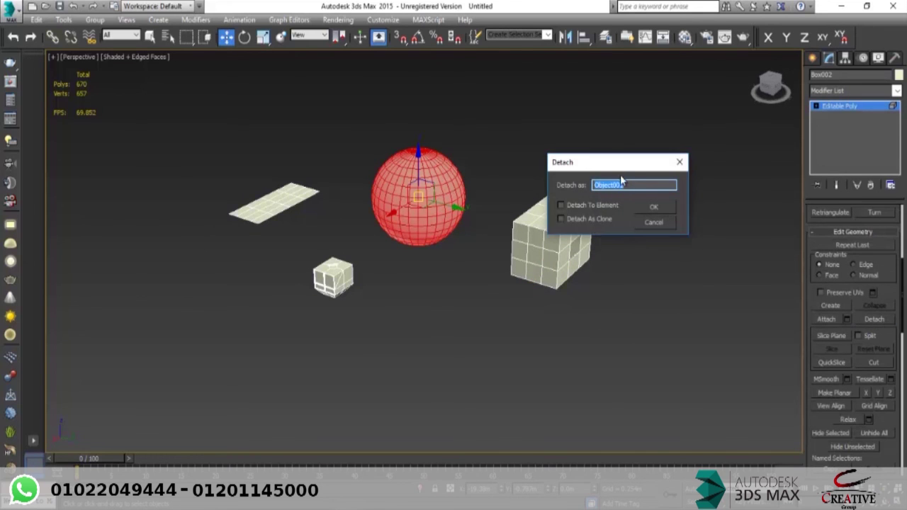
pyautogui.moveTo(623, 177); pyautogui.dragTo(639, 229)
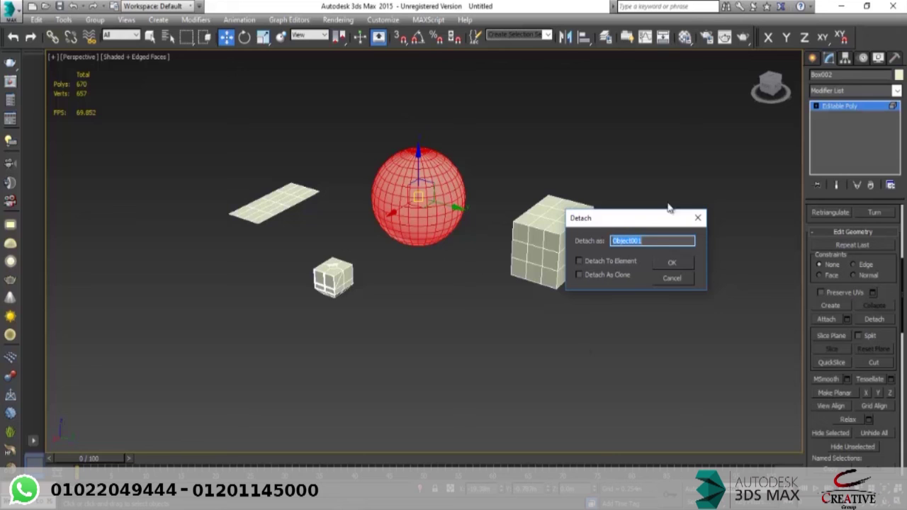
pyautogui.moveTo(630, 221); pyautogui.dragTo(572, 304)
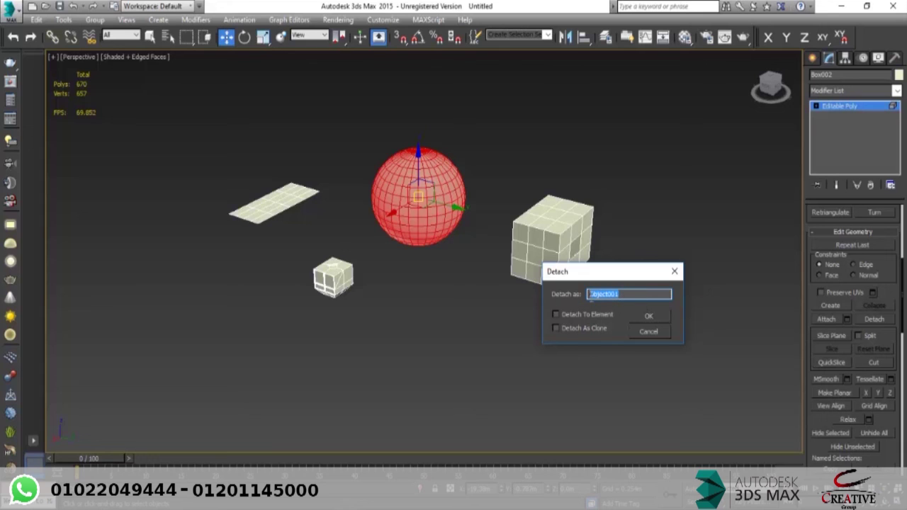
pyautogui.write('Sreative Gr')
pyautogui.click(663, 317)
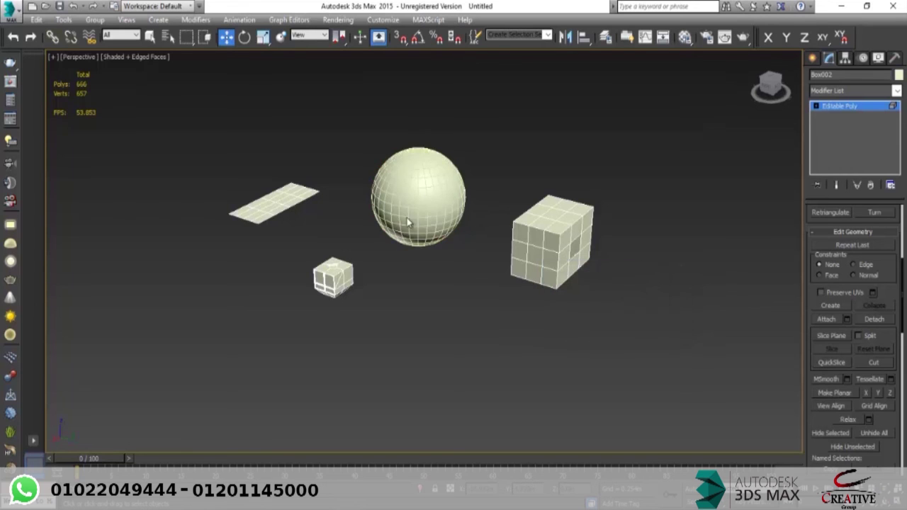
# Step: Leave Element level, move the detached sphere a short distance on its own, and reselect the combined box object
pyautogui.click(813, 58)
pyautogui.click(445, 173)
pyautogui.moveTo(560, 279); pyautogui.dragTo(557, 237)
pyautogui.moveTo(557, 237)
pyautogui.keyDown('alt'); pyautogui.mouseDown(button='middle')
pyautogui.moveTo(526, 232)
pyautogui.moveTo(551, 248)
pyautogui.mouseUp(button='middle'); pyautogui.keyUp('alt')
pyautogui.click(574, 245)
# Step: Select the plane element at Element level, open the Detach options for it, and cancel them
pyautogui.click(830, 58)
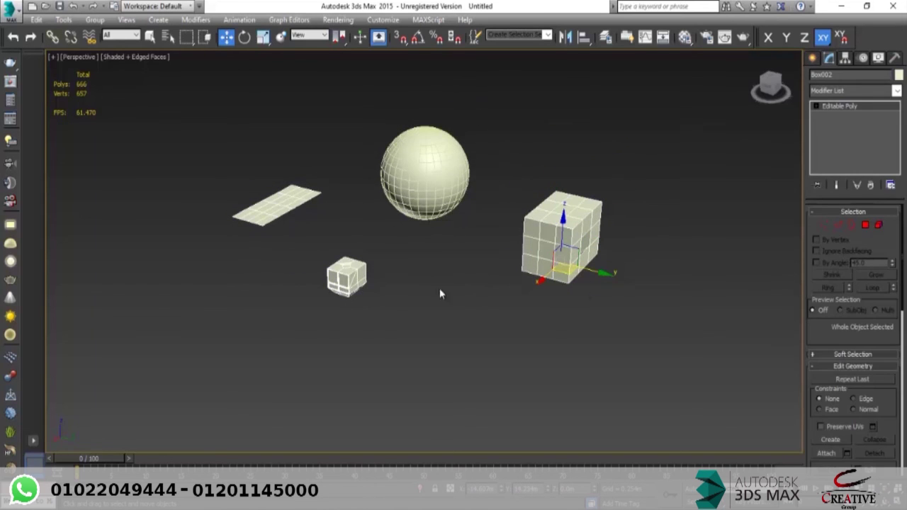
pyautogui.click(879, 226)
pyautogui.click(291, 207)
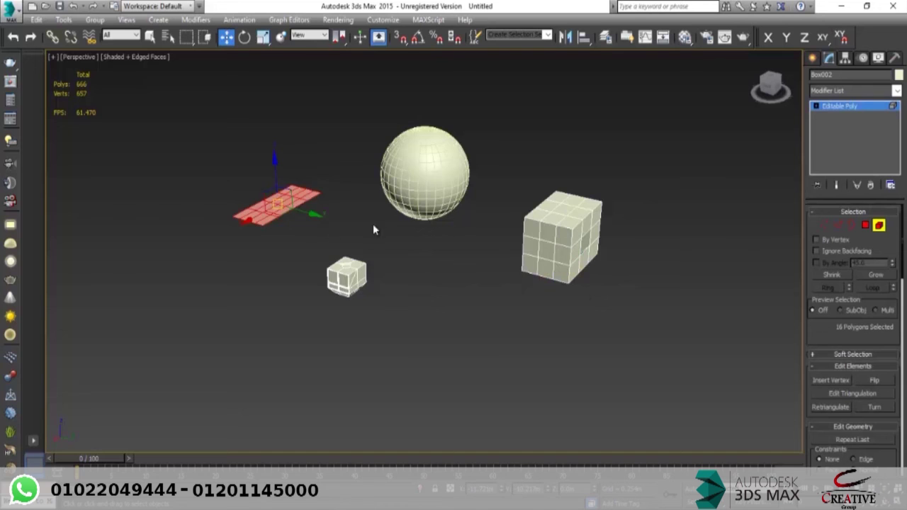
pyautogui.keyDown('alt'); pyautogui.moveTo(374, 225); pyautogui.dragTo(397, 229, button='middle'); pyautogui.keyUp('alt')
pyautogui.scroll(-5, 882, 326)
pyautogui.click(883, 345)
pyautogui.moveTo(607, 280); pyautogui.dragTo(611, 290)
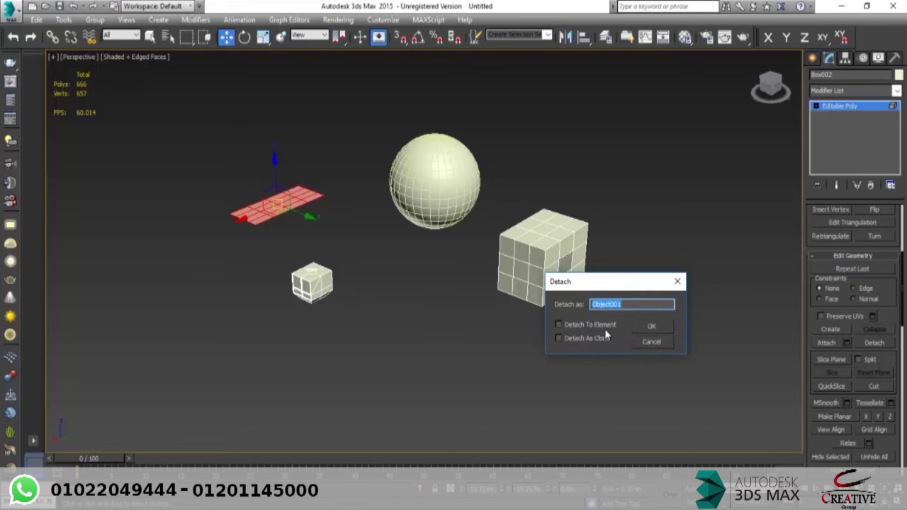
pyautogui.click(645, 346)
# Step: Switch to Polygon level and select the four central polygons of the plane
pyautogui.scroll(5, 333, 263)
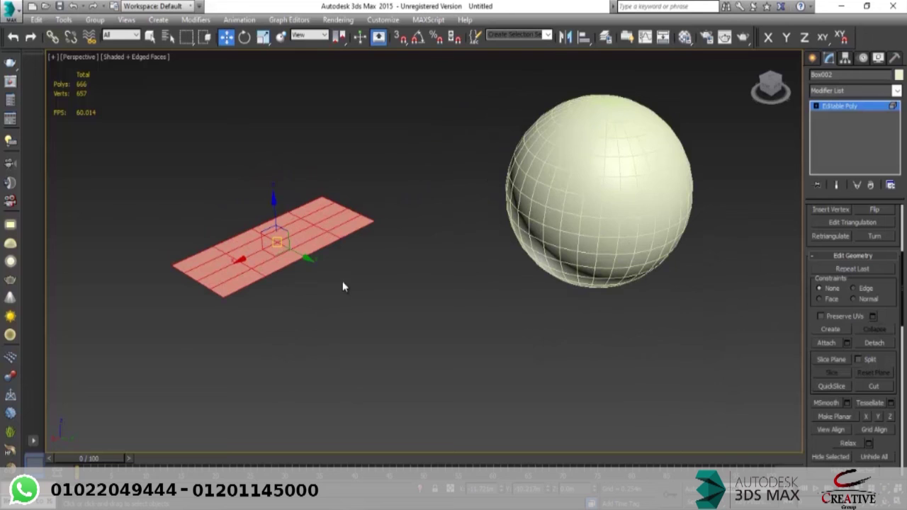
pyautogui.press('4')
pyautogui.scroll(-5, 383, 256)
pyautogui.keyDown('alt'); pyautogui.moveTo(384, 256); pyautogui.dragTo(504, 274, button='middle'); pyautogui.keyUp('alt')
pyautogui.scroll(6, 441, 256)
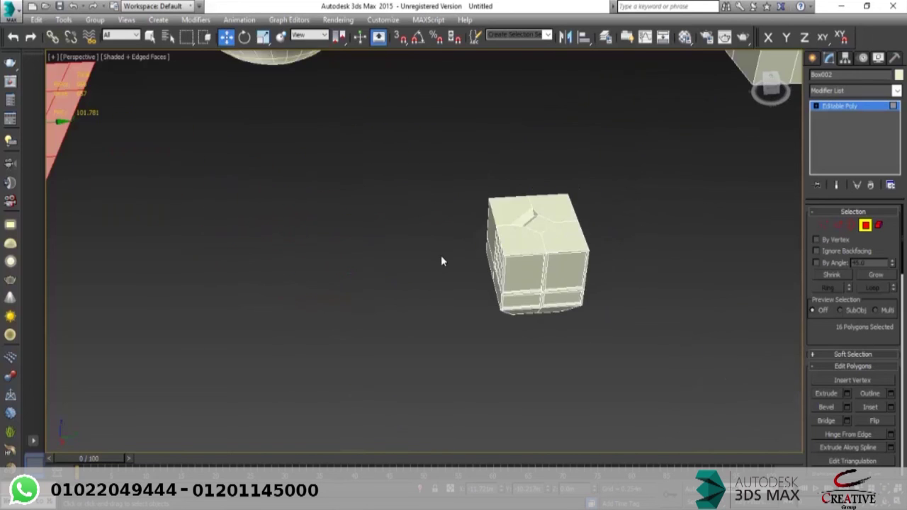
pyautogui.scroll(-5, 441, 255)
pyautogui.moveTo(440, 255); pyautogui.dragTo(479, 266, button='middle')
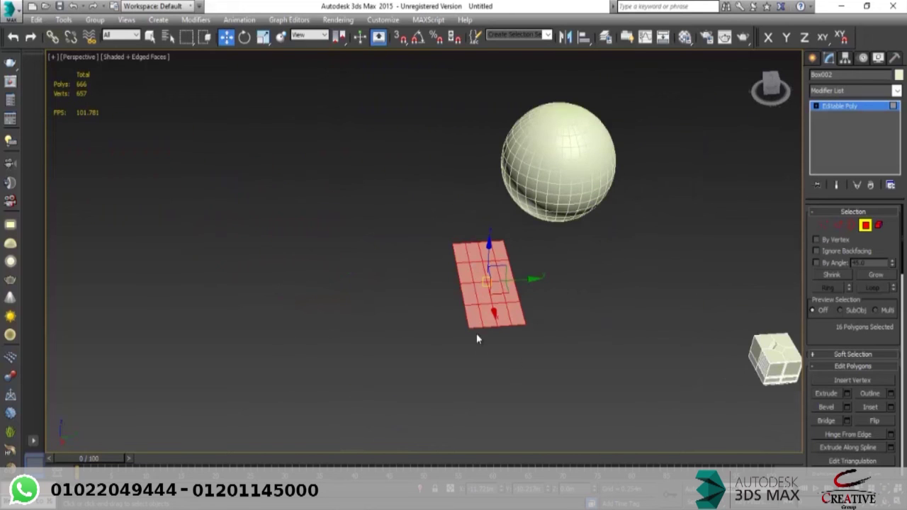
pyautogui.scroll(5, 486, 299)
pyautogui.click(487, 218)
pyautogui.keyDown('ctrl'); pyautogui.click(472, 217); pyautogui.keyUp('ctrl')
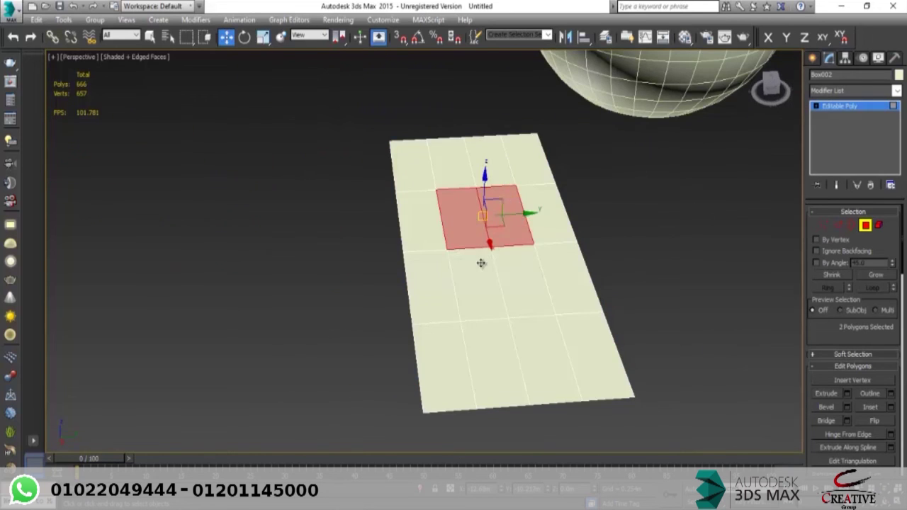
pyautogui.keyDown('ctrl'); pyautogui.click(527, 273); pyautogui.keyUp('ctrl')
pyautogui.keyDown('alt'); pyautogui.moveTo(526, 273); pyautogui.dragTo(529, 268, button='middle'); pyautogui.keyUp('alt')
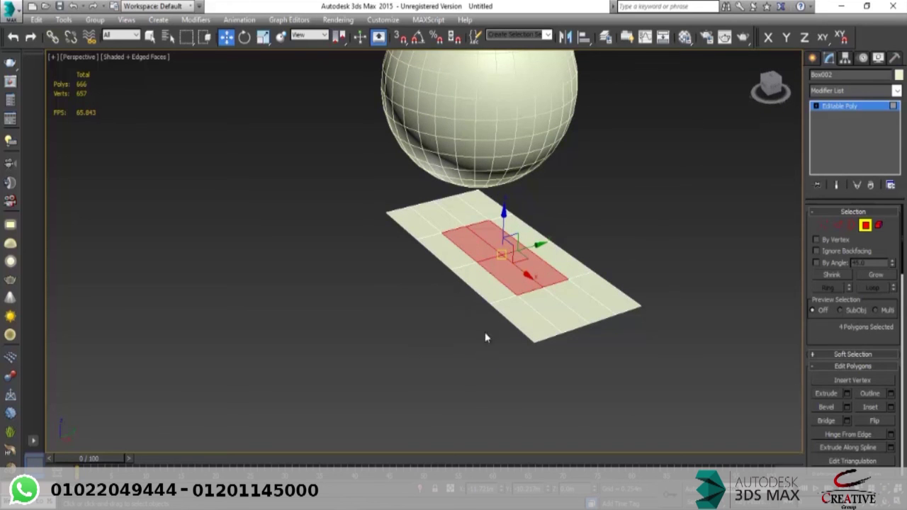
# Step: Detach the four central plane polygons with Detach To Element enabled, and clear the selection
pyautogui.scroll(-5, 822, 339)
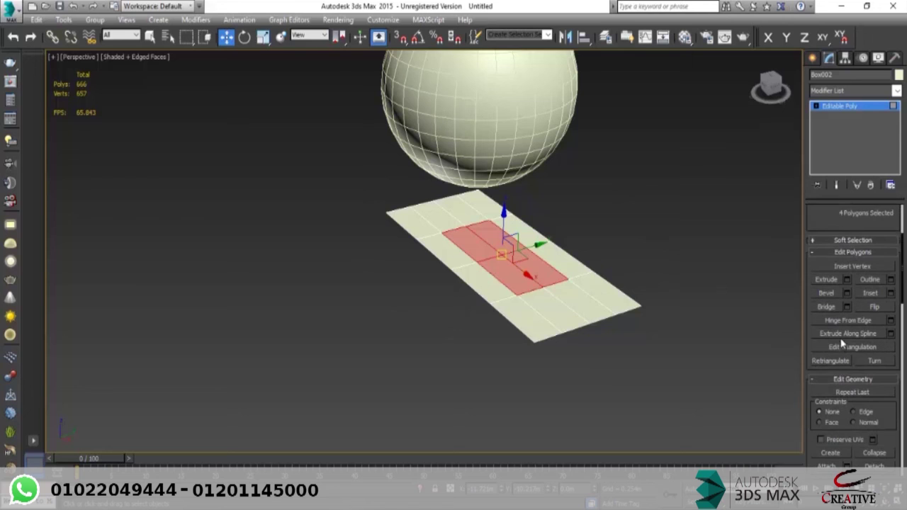
pyautogui.click(879, 421)
pyautogui.moveTo(600, 284); pyautogui.dragTo(677, 244)
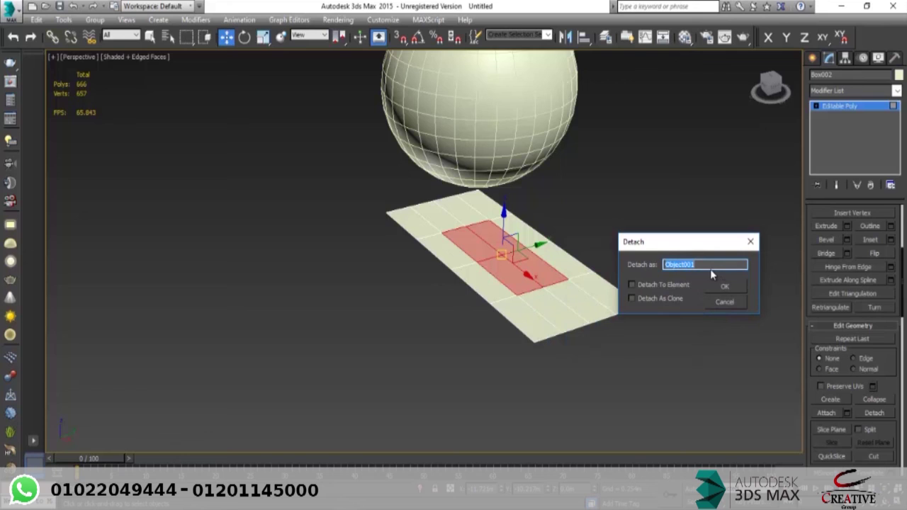
pyautogui.click(670, 283)
pyautogui.click(727, 286)
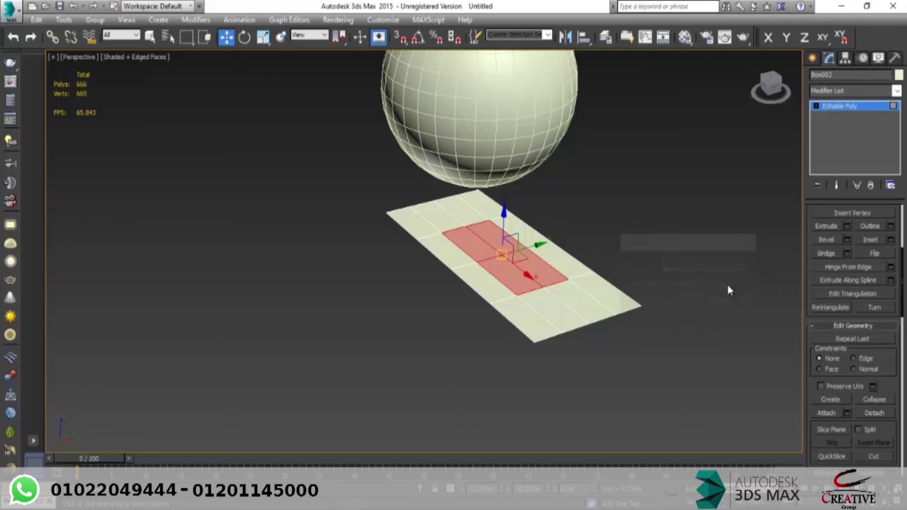
pyautogui.click(663, 232)
# Step: Switch to Element level and select the plane's outer frame element, followed by its inner four-polygon element
pyautogui.scroll(3, 674, 269)
pyautogui.moveTo(674, 269); pyautogui.dragTo(546, 296, button='middle')
pyautogui.scroll(3, 897, 383)
pyautogui.scroll(1, 881, 252)
pyautogui.click(877, 213)
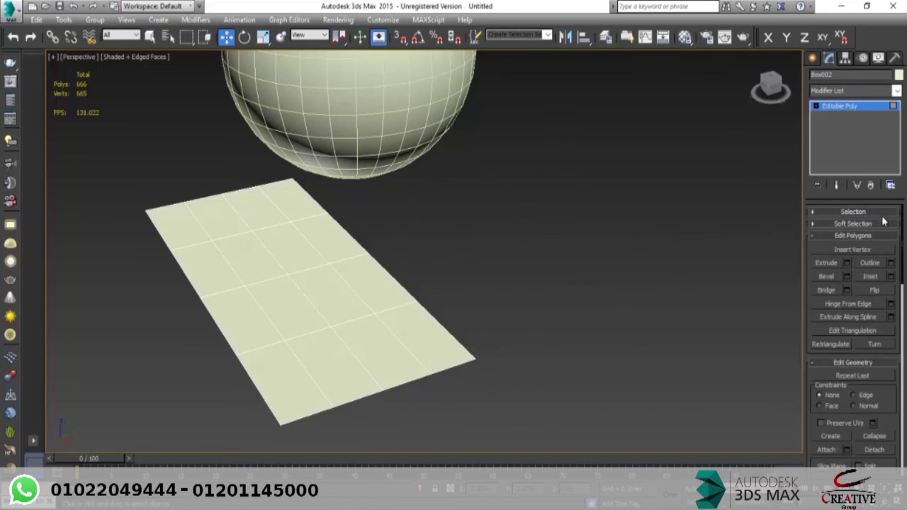
pyautogui.click(878, 212)
pyautogui.click(879, 225)
pyautogui.scroll(-4, 561, 284)
pyautogui.click(484, 312)
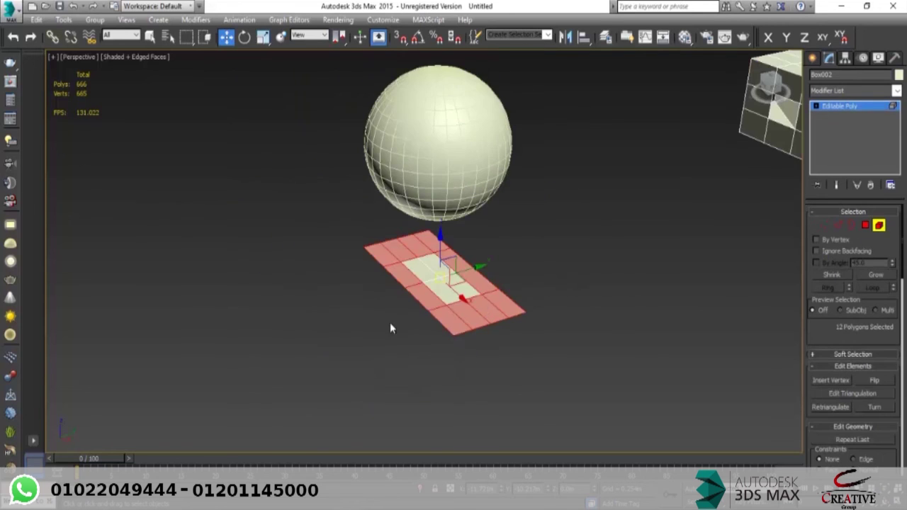
pyautogui.hotkey('ctrl', 'i')
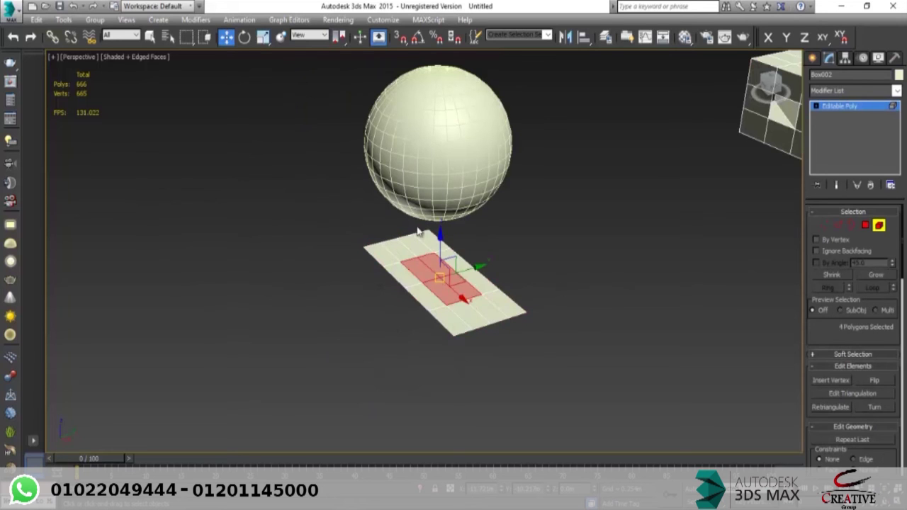
# Step: Select the small box element and detach it as a clone named CG, with Detach To Element off
pyautogui.keyDown('alt'); pyautogui.moveTo(529, 270); pyautogui.dragTo(410, 230, button='middle'); pyautogui.keyUp('alt')
pyautogui.scroll(-6, 879, 347)
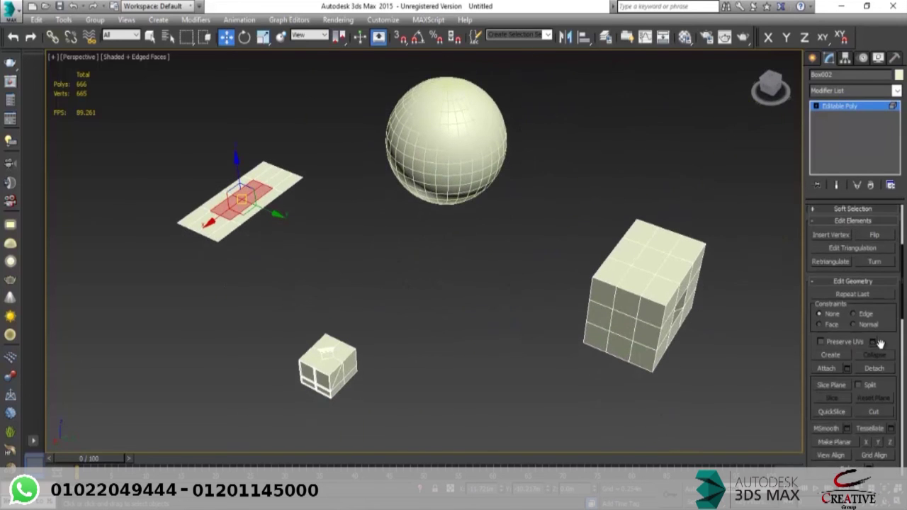
pyautogui.scroll(-2, 881, 352)
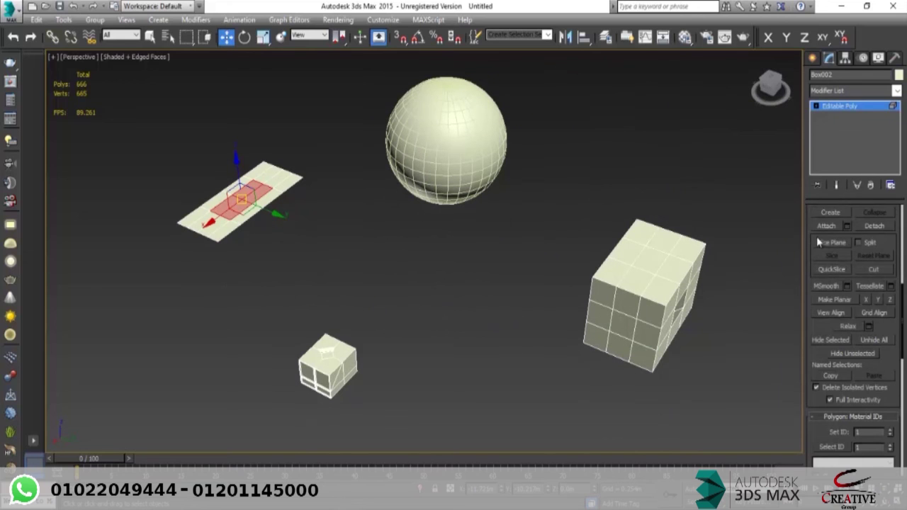
pyautogui.scroll(3, 816, 236)
pyautogui.click(328, 363)
pyautogui.scroll(3, 327, 363)
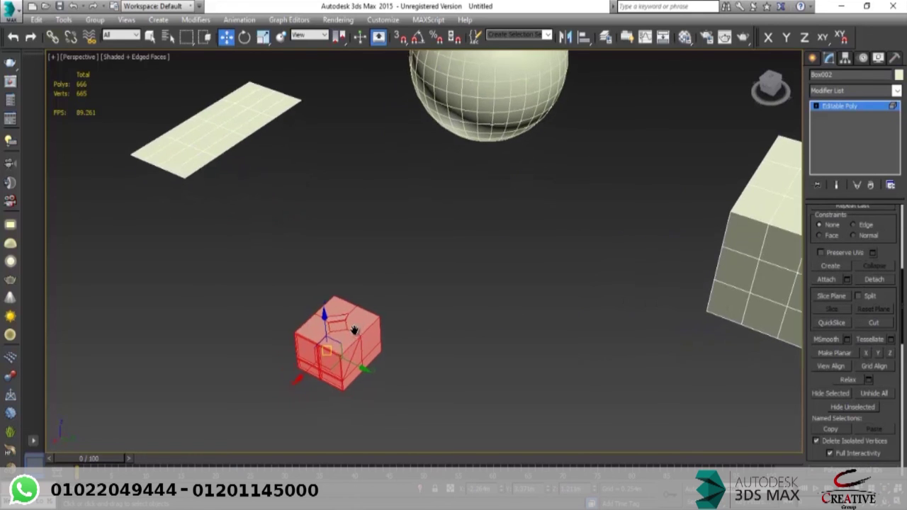
pyautogui.click(874, 279)
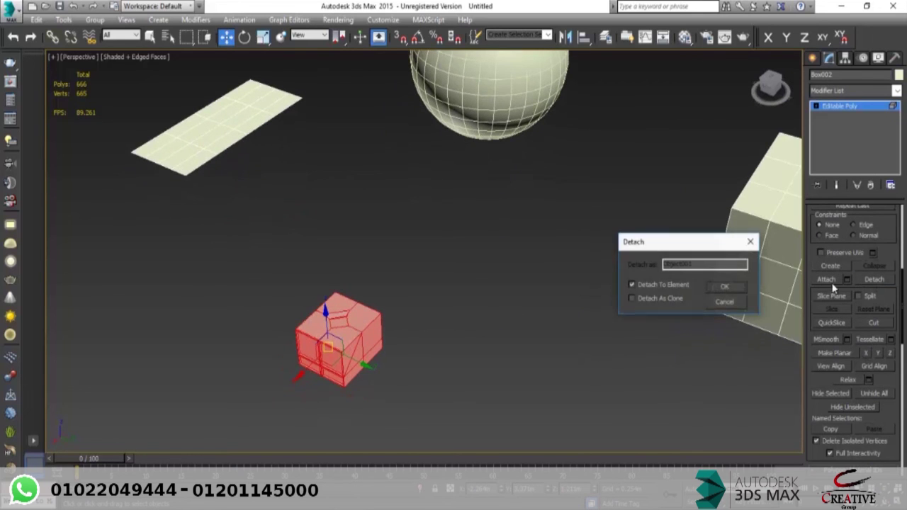
pyautogui.click(647, 286)
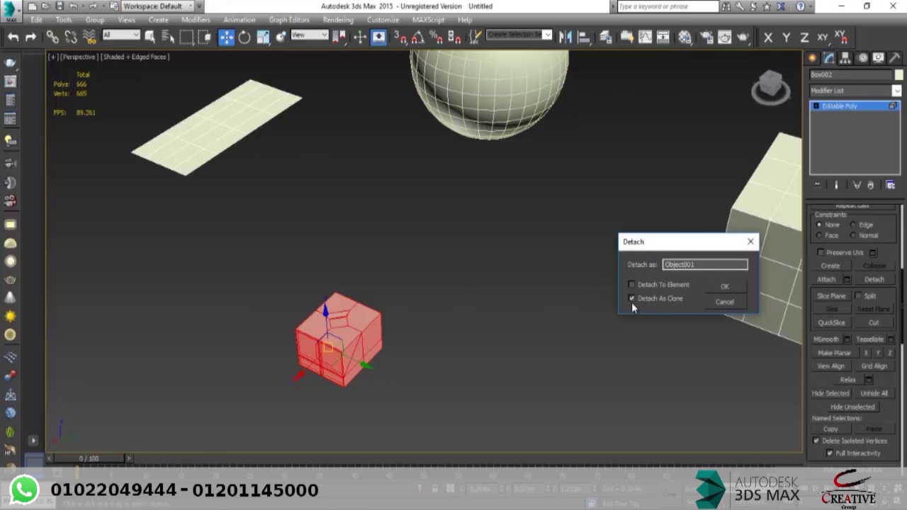
pyautogui.click(412, 348)
pyautogui.doubleClick(692, 267)
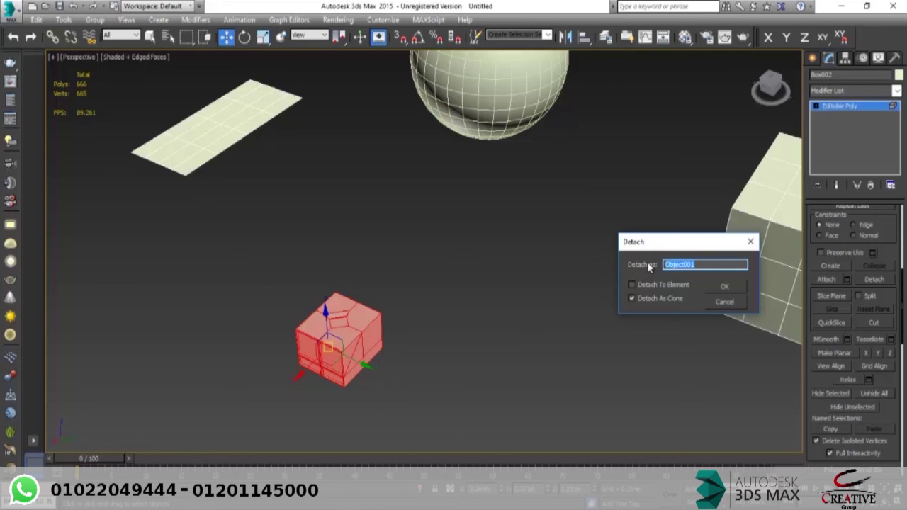
pyautogui.write('CG')
pyautogui.click(727, 284)
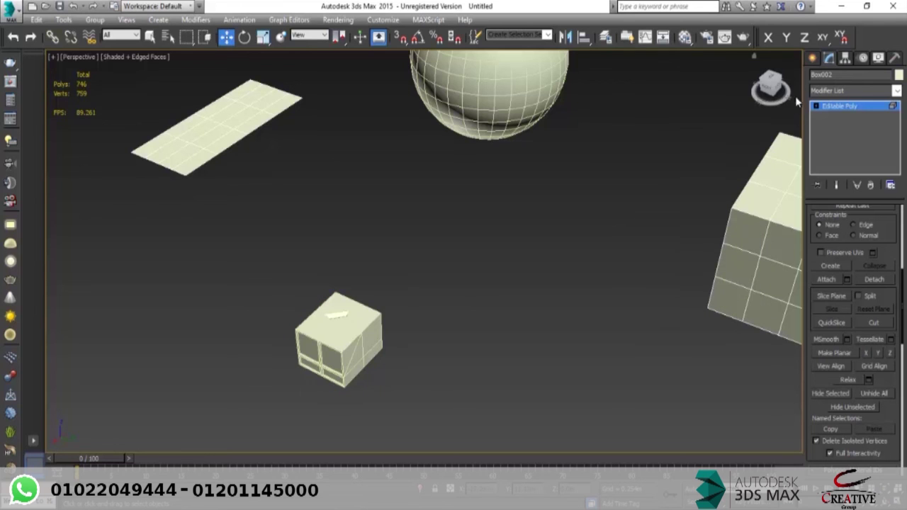
# Step: Leave Element level, move the cloned small box away from the original, and reselect the combined object
pyautogui.click(812, 58)
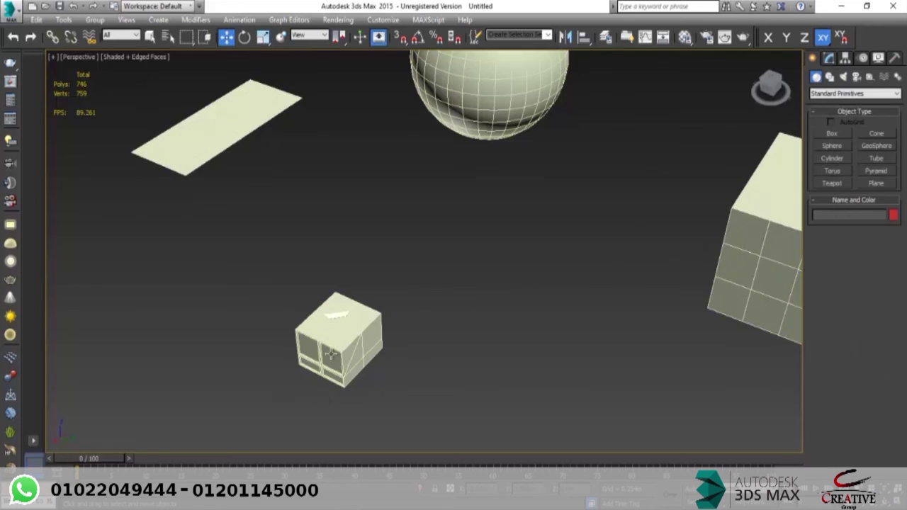
pyautogui.moveTo(769, 310); pyautogui.dragTo(727, 390)
pyautogui.hotkey('ctrl', 'z')
pyautogui.scroll(-3, 342, 317)
pyautogui.moveTo(394, 283); pyautogui.dragTo(302, 362)
pyautogui.moveTo(476, 269); pyautogui.dragTo(613, 320)
pyautogui.click(505, 347)
pyautogui.click(531, 326)
pyautogui.keyDown('shift'); pyautogui.moveTo(535, 323); pyautogui.dragTo(473, 383); pyautogui.keyUp('shift')
pyautogui.moveTo(453, 310); pyautogui.dragTo(523, 205, button='middle')
pyautogui.click(413, 227)
pyautogui.moveTo(408, 227); pyautogui.dragTo(414, 238, button='middle')
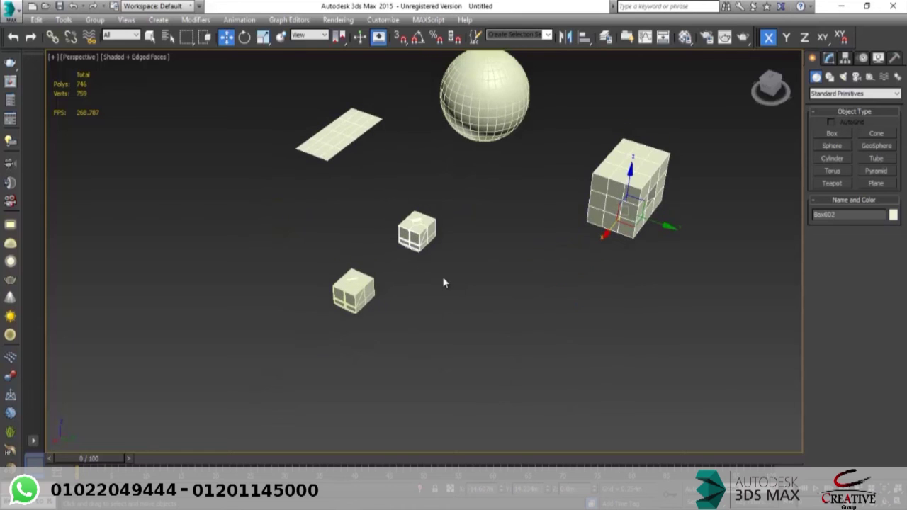
# Step: Delete the cloned small box and select the remaining original
pyautogui.scroll(3, 412, 237)
pyautogui.scroll(2, 423, 222)
pyautogui.click(282, 285)
pyautogui.press('Delete')
pyautogui.click(396, 221)
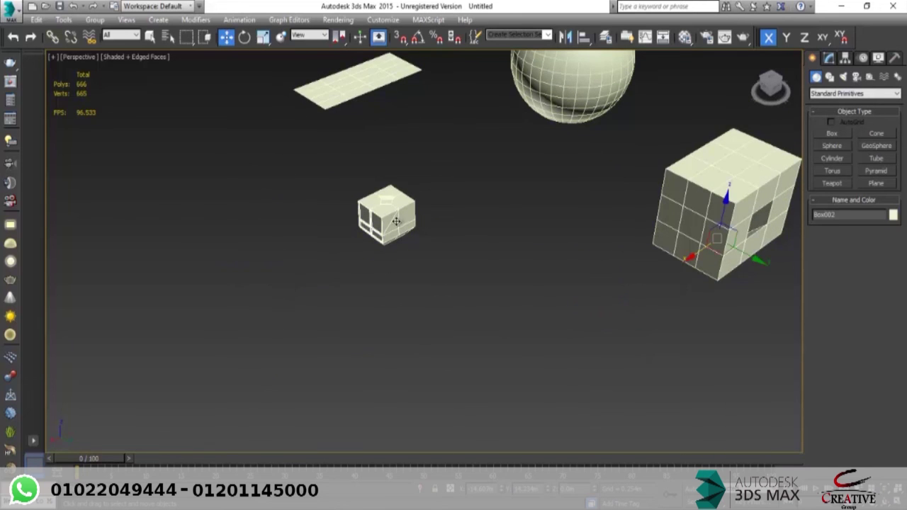
# Step: Show the combined object's Editable Poly settings and examine its plane, sphere and two boxes from several angles
pyautogui.scroll(2, 396, 222)
pyautogui.keyDown('alt'); pyautogui.moveTo(411, 243); pyautogui.dragTo(525, 266, button='middle'); pyautogui.keyUp('alt')
pyautogui.click(829, 58)
pyautogui.moveTo(532, 321)
pyautogui.keyDown('alt'); pyautogui.mouseDown(button='middle')
pyautogui.moveTo(531, 285)
pyautogui.moveTo(533, 307)
pyautogui.mouseUp(button='middle'); pyautogui.keyUp('alt')
pyautogui.moveTo(881, 240); pyautogui.dragTo(867, 167)
pyautogui.scroll(-10, 840, 277)
pyautogui.scroll(15, 841, 281)
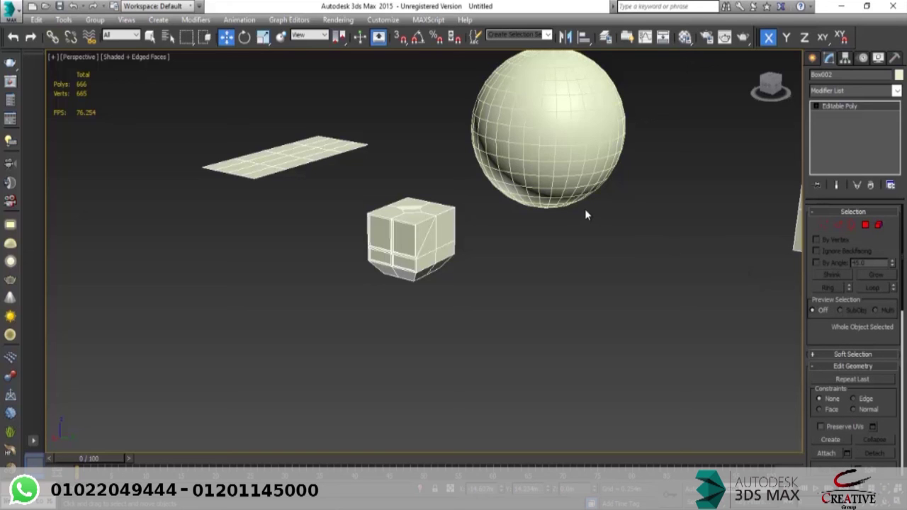
pyautogui.keyDown('alt'); pyautogui.moveTo(581, 210); pyautogui.dragTo(473, 286, button='middle'); pyautogui.keyUp('alt')
pyautogui.scroll(-3, 477, 298)
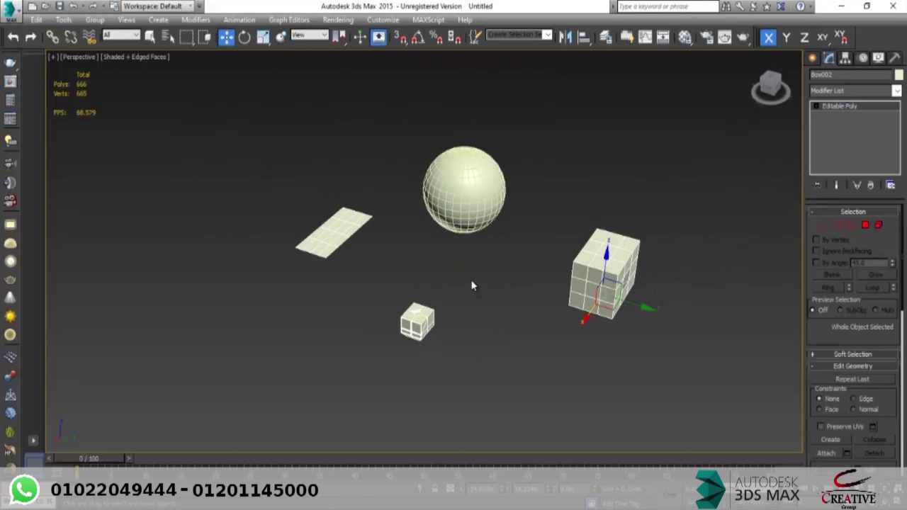
pyautogui.keyDown('alt'); pyautogui.moveTo(470, 285); pyautogui.dragTo(478, 285, button='middle'); pyautogui.keyUp('alt')
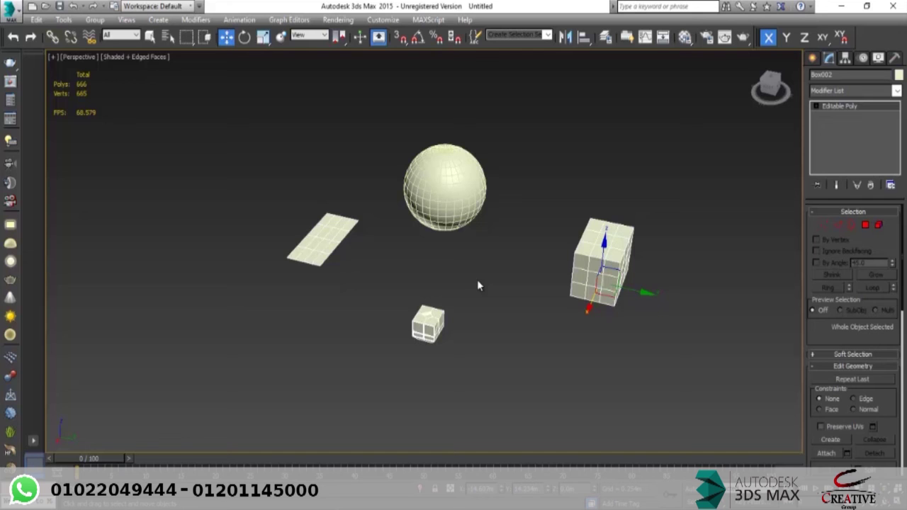
pyautogui.keyDown('alt'); pyautogui.moveTo(486, 262); pyautogui.dragTo(466, 296, button='middle'); pyautogui.keyUp('alt')
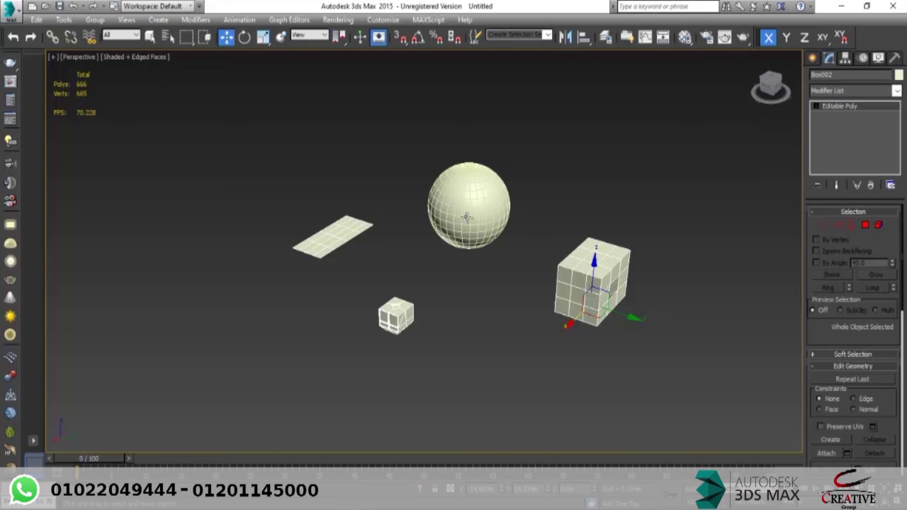
pyautogui.keyDown('alt'); pyautogui.moveTo(466, 216); pyautogui.dragTo(503, 234, button='middle'); pyautogui.keyUp('alt')
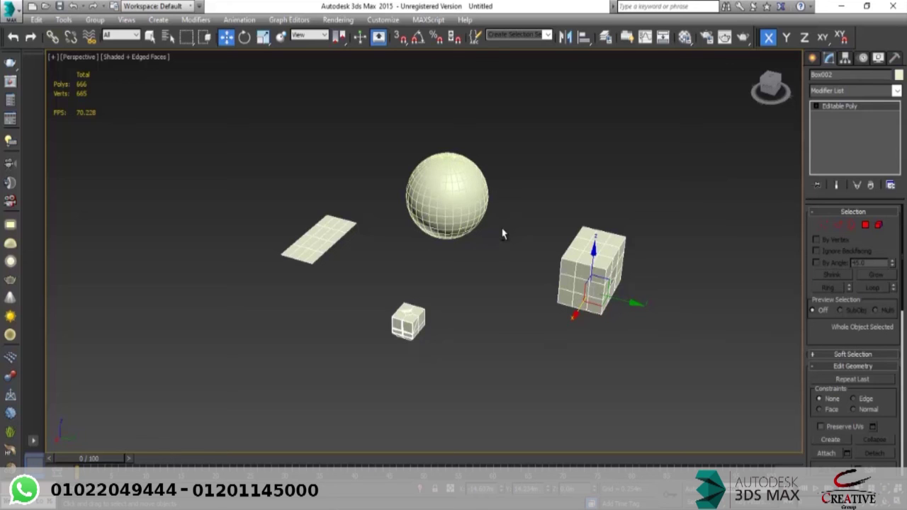
pyautogui.keyDown('alt'); pyautogui.moveTo(517, 242); pyautogui.dragTo(456, 259, button='middle'); pyautogui.keyUp('alt')
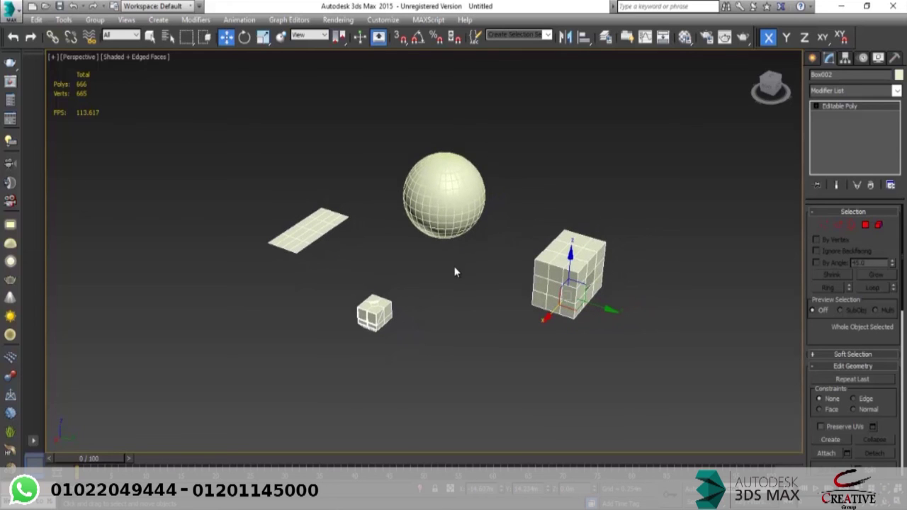